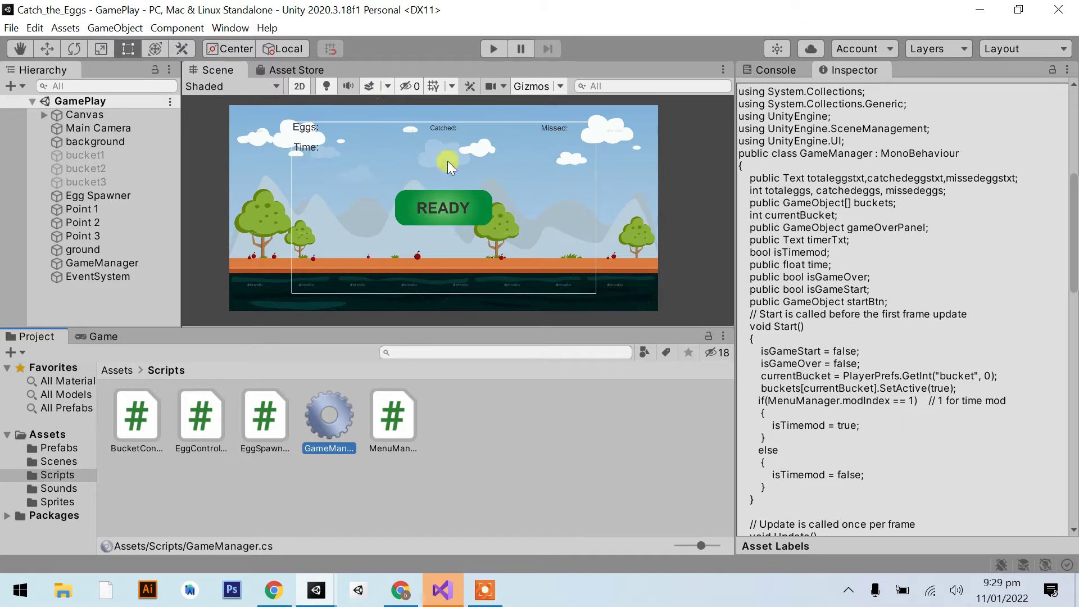
Step: Zoom the Scene view onto the Catched and Missed score labels and select the Point 2 object
{"action": "scroll", "coordinate": [448, 154], "scroll_direction": "up", "scroll_amount": 1}
{"action": "scroll", "coordinate": [448, 152], "scroll_direction": "up", "scroll_amount": 2}
{"action": "scroll", "coordinate": [434, 157], "scroll_direction": "up", "scroll_amount": 2}
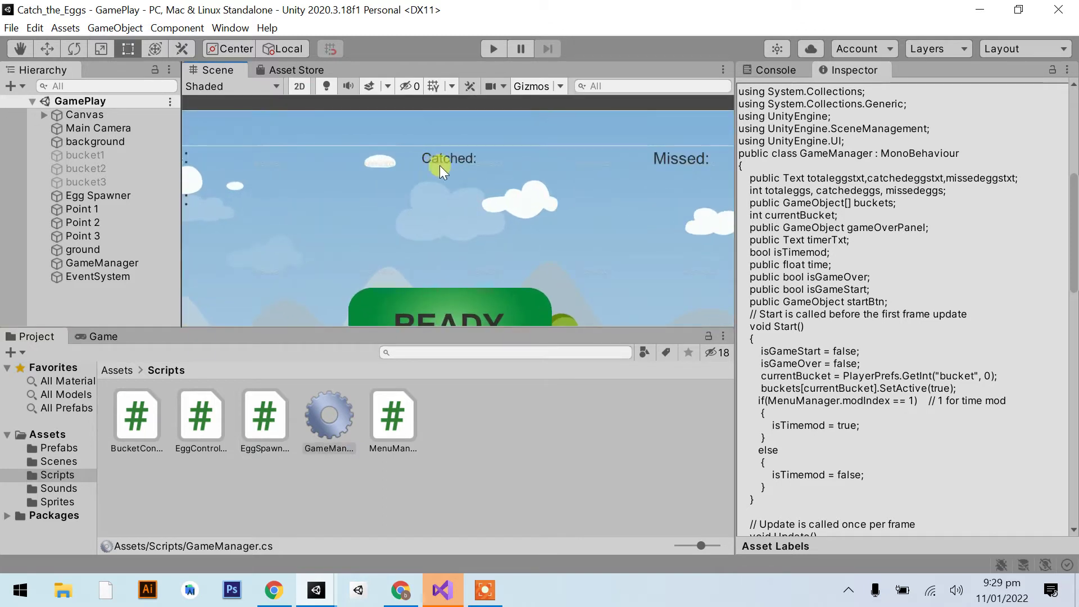
{"action": "left_click", "coordinate": [431, 168]}
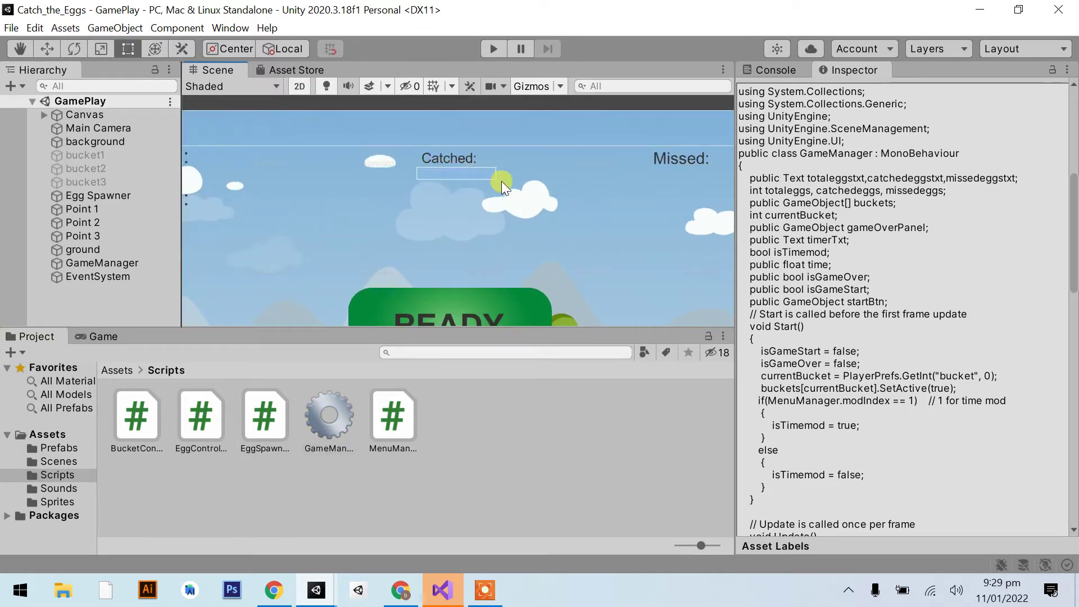
{"action": "left_click", "coordinate": [484, 139]}
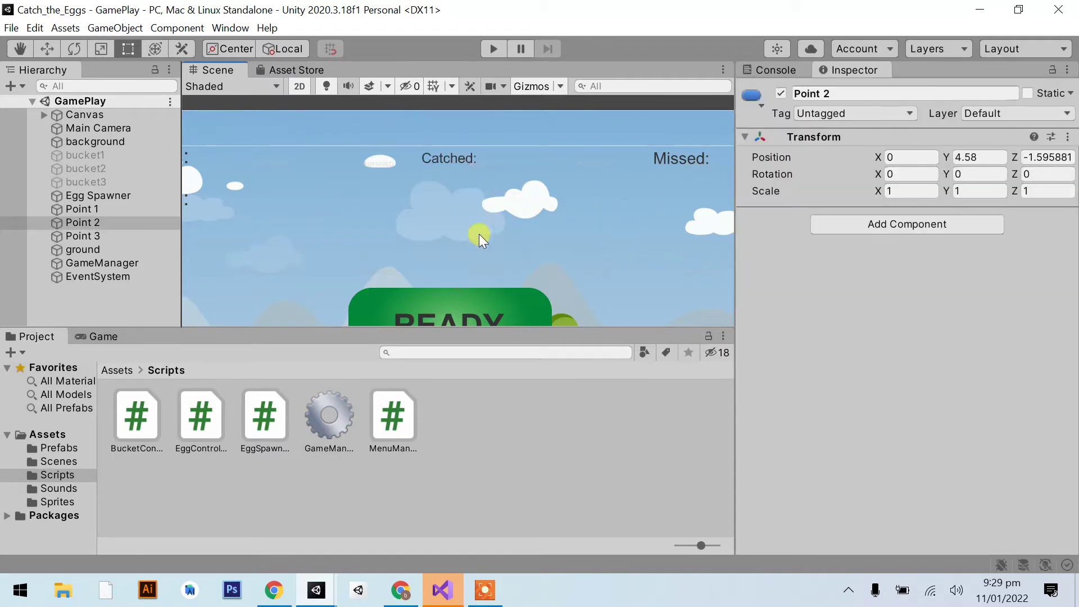
{"action": "scroll", "coordinate": [461, 231], "scroll_direction": "down", "scroll_amount": 2}
{"action": "scroll", "coordinate": [427, 225], "scroll_direction": "down", "scroll_amount": 2}
Step: In GameManager.cs, add an 'int highScore;' field on a new line after startBtn
{"action": "left_click", "coordinate": [443, 589]}
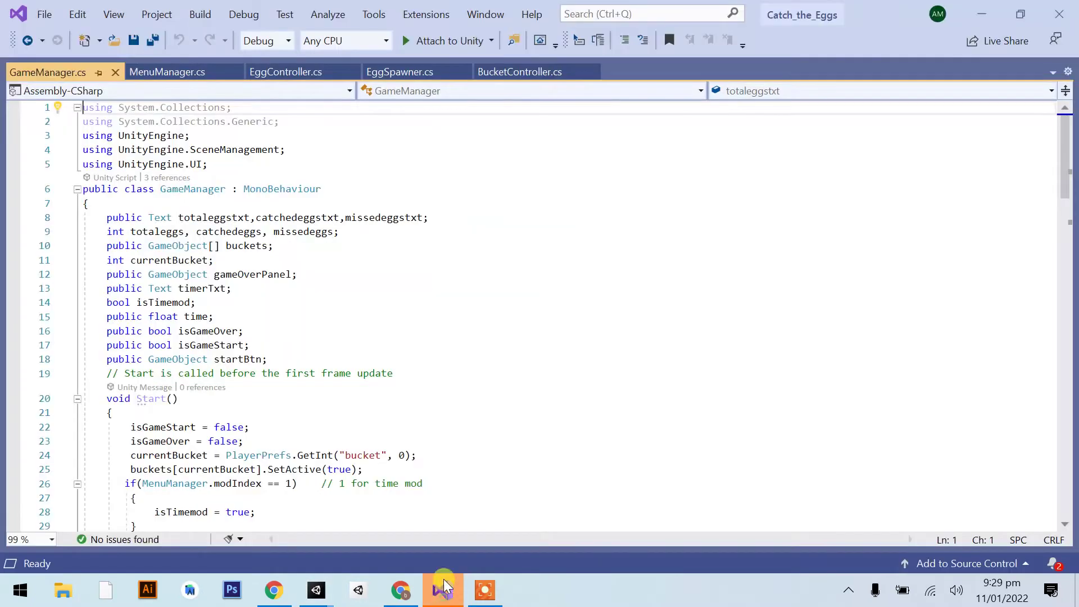
{"action": "scroll", "coordinate": [439, 332], "scroll_direction": "down", "scroll_amount": 3}
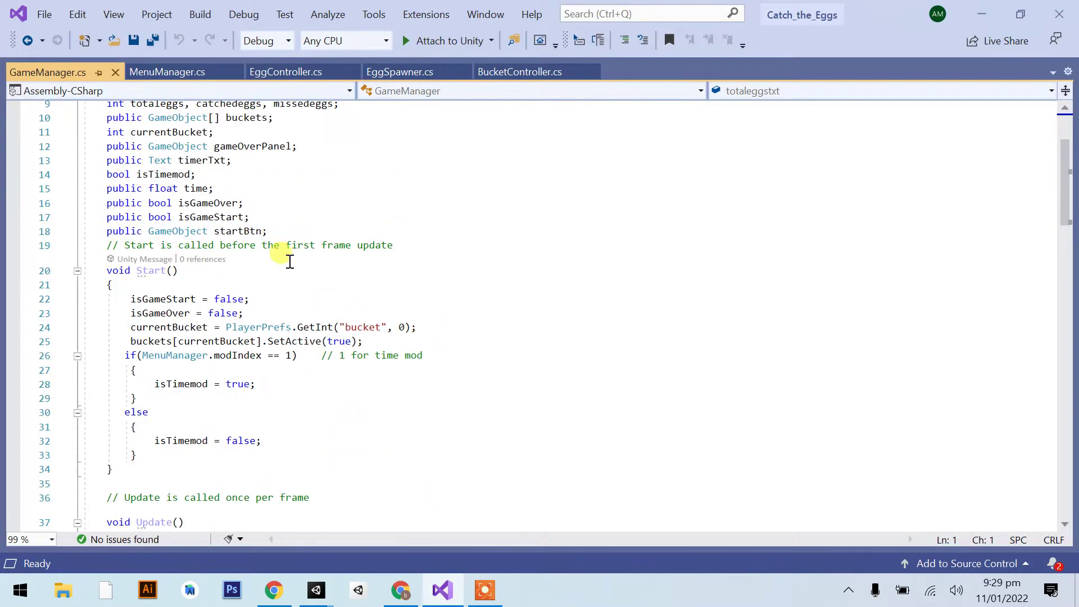
{"action": "left_click", "coordinate": [309, 235]}
{"action": "key", "text": "Return"}
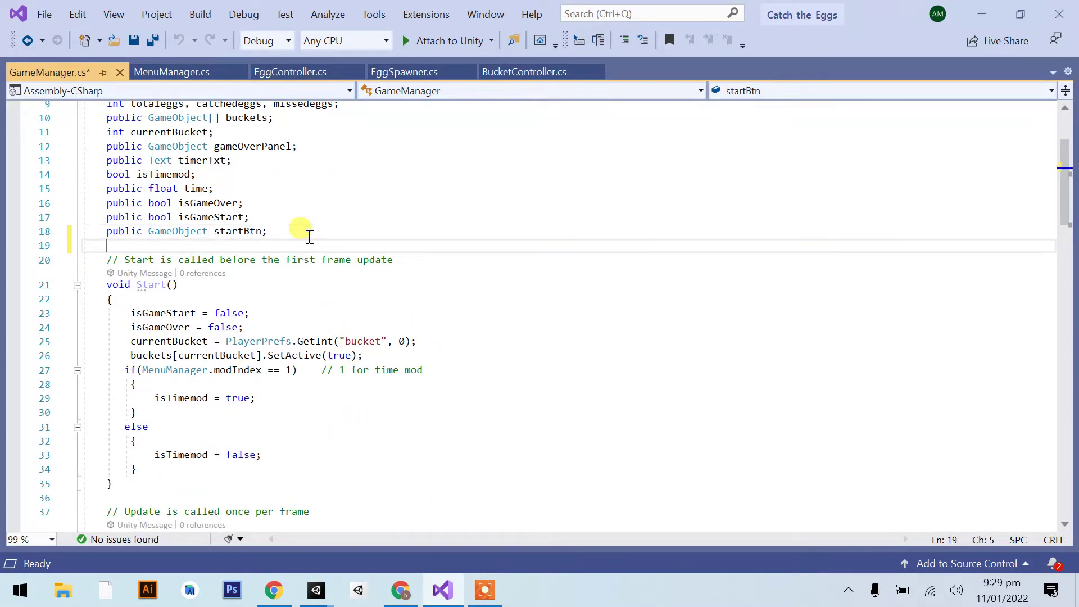
{"action": "type", "text": "int"}
{"action": "type", "text": " highScore;"}
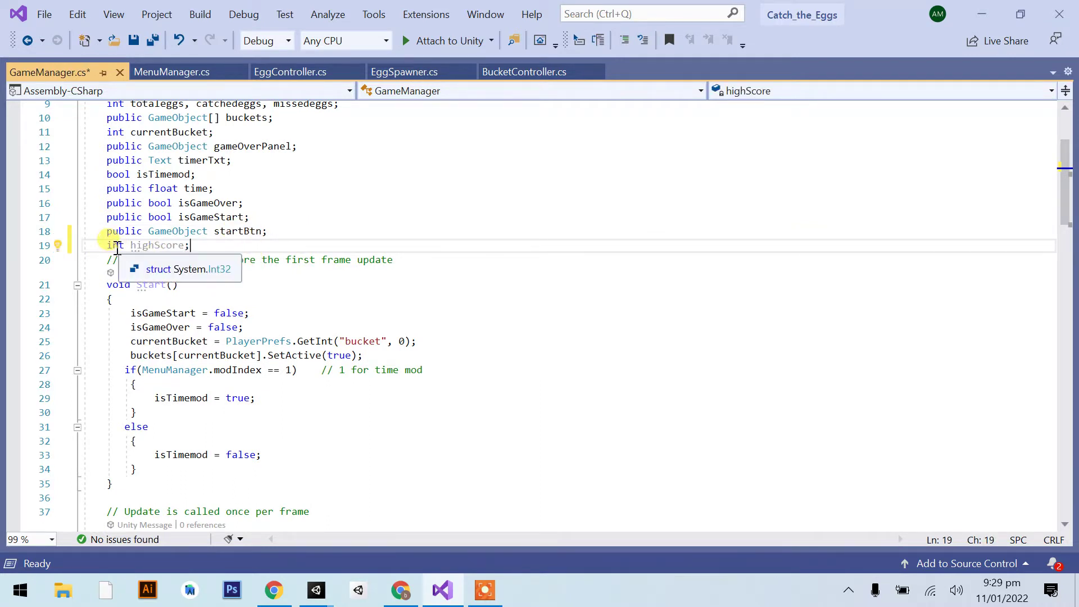
{"action": "left_click_drag", "start_coordinate": [107, 245], "coordinate": [186, 245]}
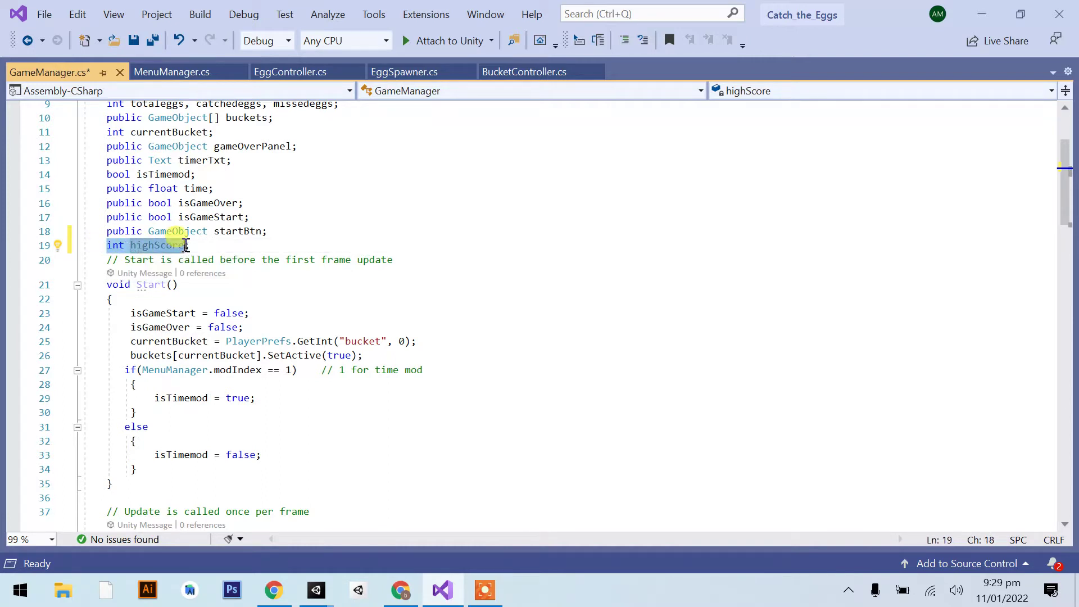
{"action": "left_click", "coordinate": [189, 245]}
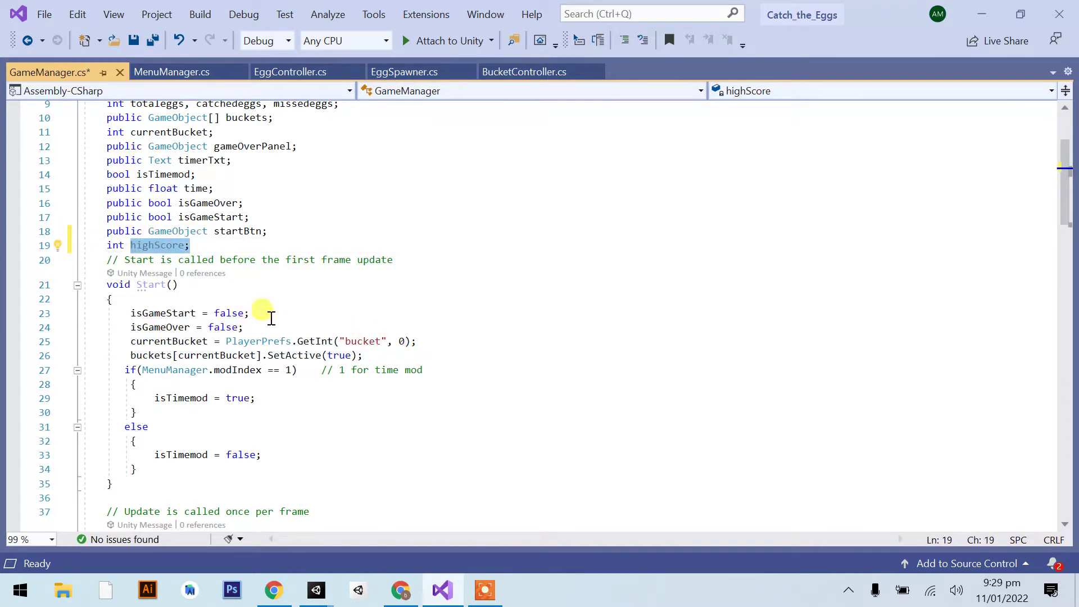
{"action": "left_click", "coordinate": [225, 296]}
Step: At the top of Start, add 'highScore = PlayerPrefs.GetInt("hiscore", 5);'
{"action": "key", "text": "Return"}
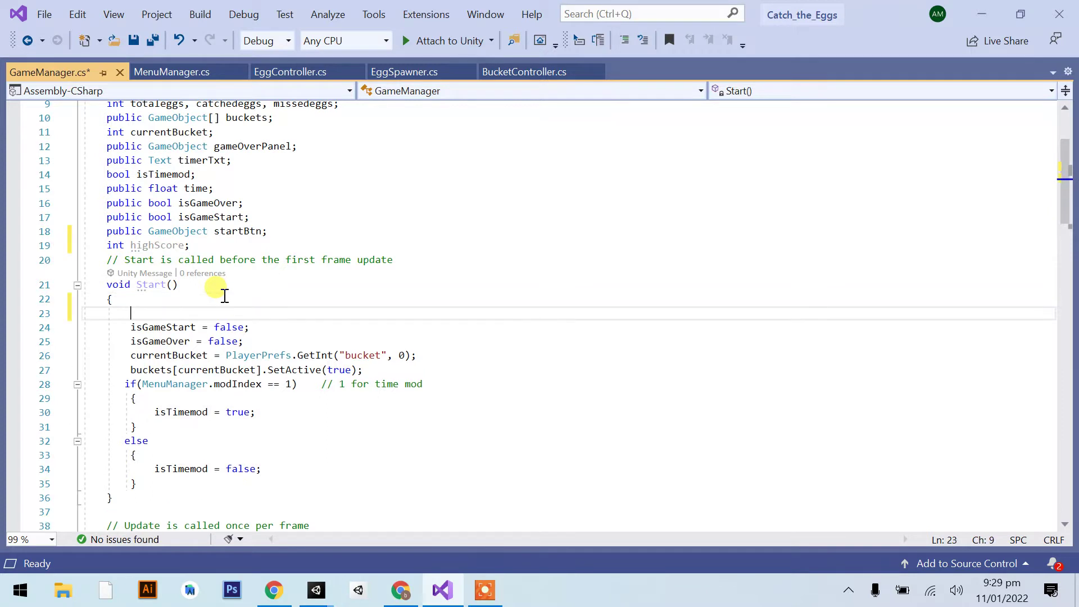
{"action": "type", "text": "hig"}
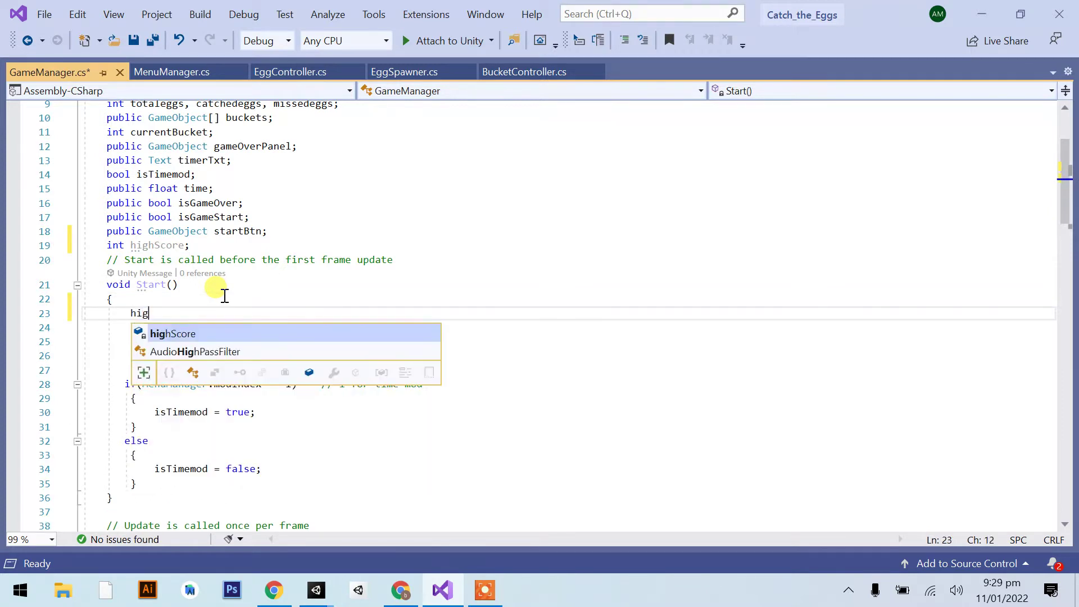
{"action": "type", "text": "hScore = pl"}
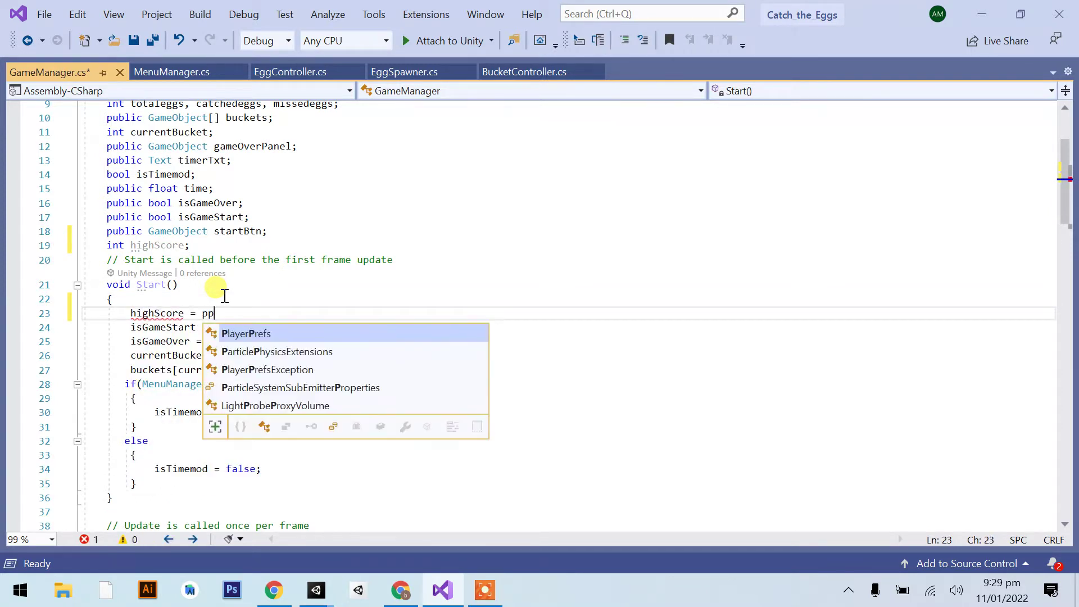
{"action": "key", "text": "Tab"}
{"action": "type", "text": ".get"}
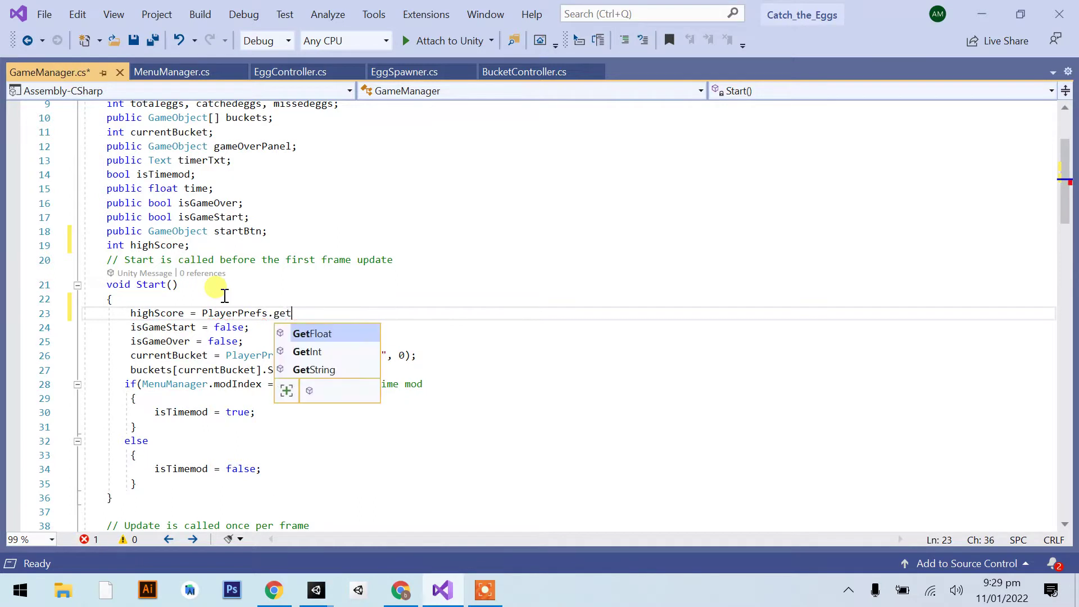
{"action": "key", "text": "Down"}
{"action": "key", "text": "Tab"}
{"action": "type", "text": "(\"hi"}
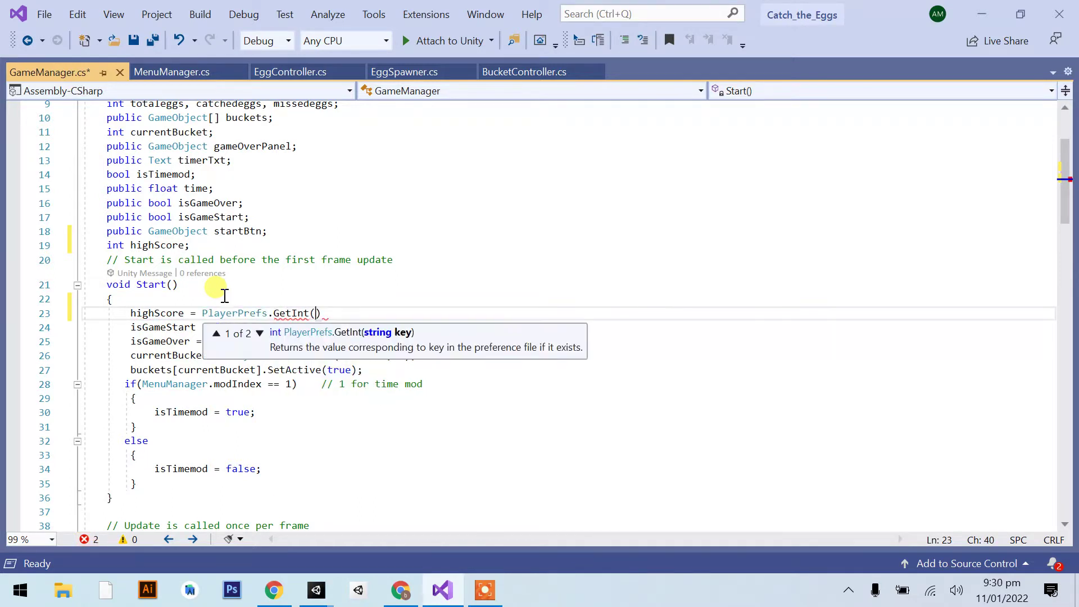
{"action": "type", "text": "score\""}
{"action": "type", "text": ", 5);"}
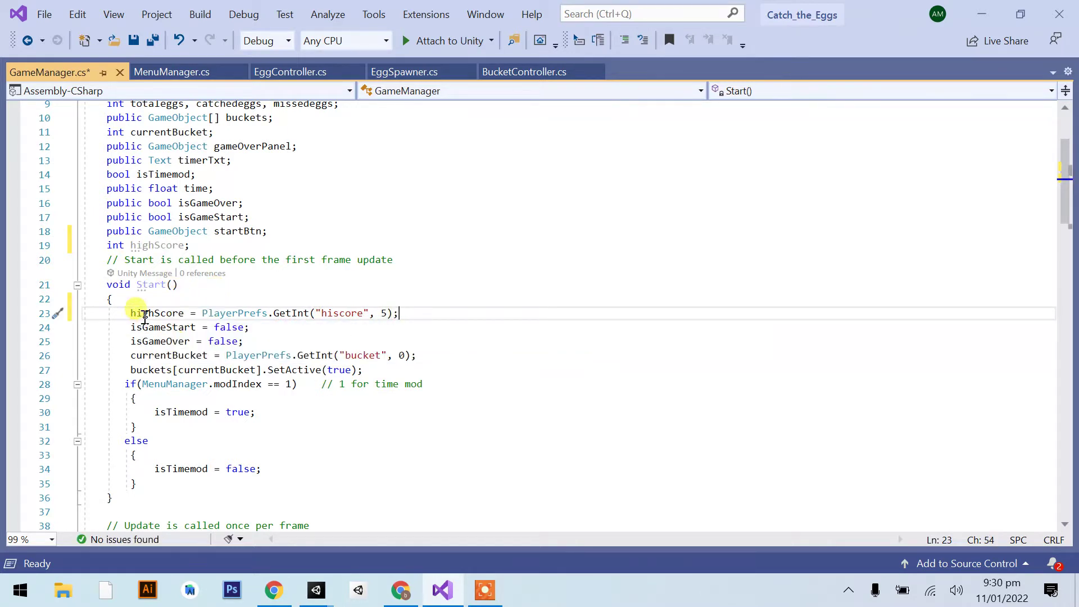
Step: Highlight the highScore variable, the "hiscore" key and the GetInt call to explain the new line
{"action": "left_click_drag", "start_coordinate": [131, 313], "coordinate": [168, 312]}
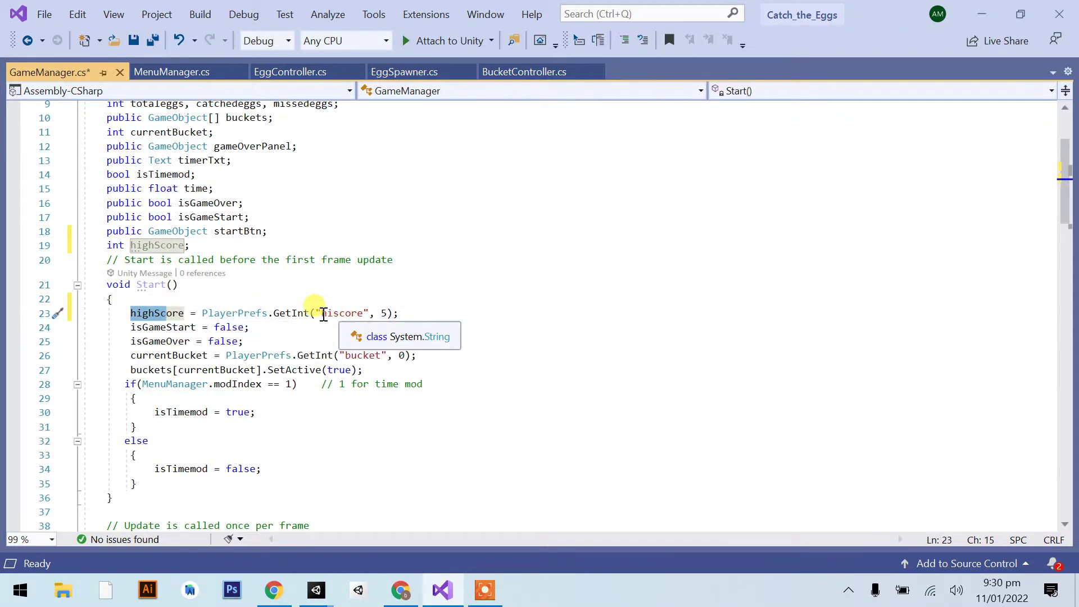
{"action": "left_click_drag", "start_coordinate": [322, 313], "coordinate": [356, 313]}
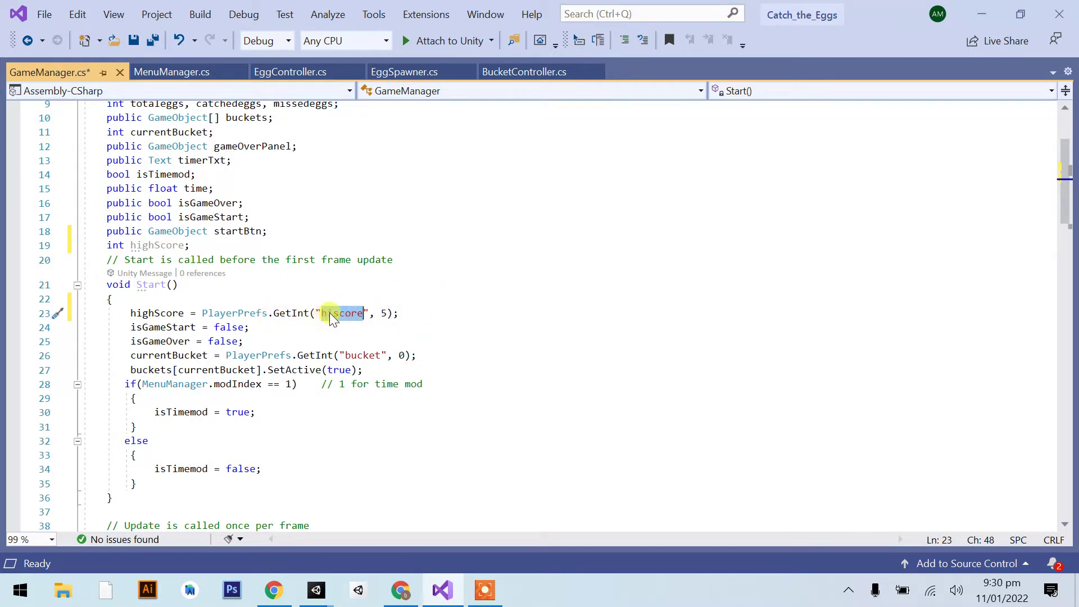
{"action": "left_click", "coordinate": [200, 313]}
{"action": "left_click_drag", "start_coordinate": [200, 313], "coordinate": [357, 318]}
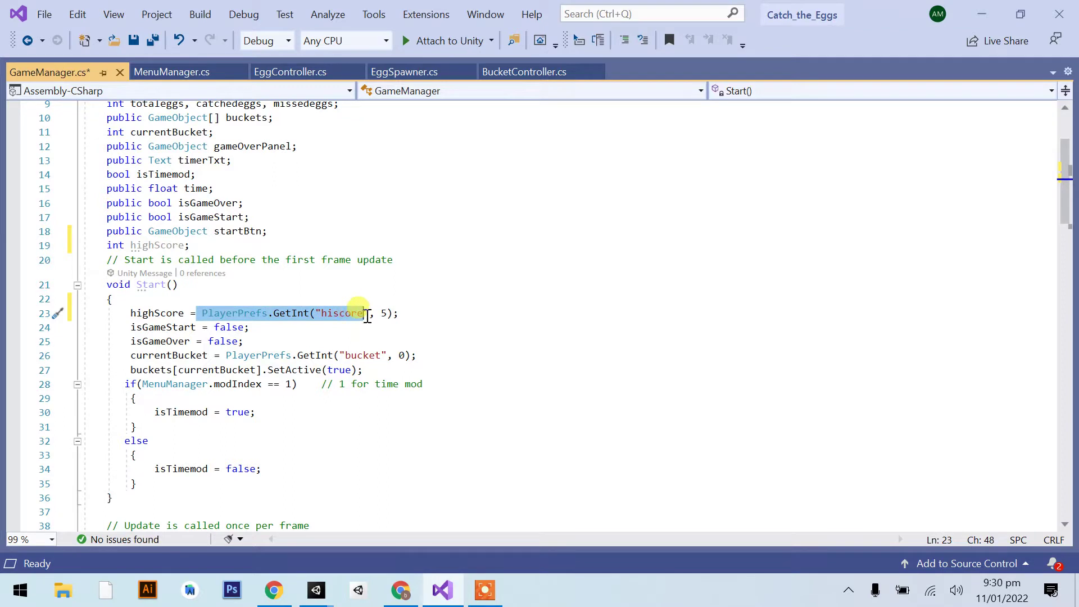
{"action": "left_click", "coordinate": [320, 313]}
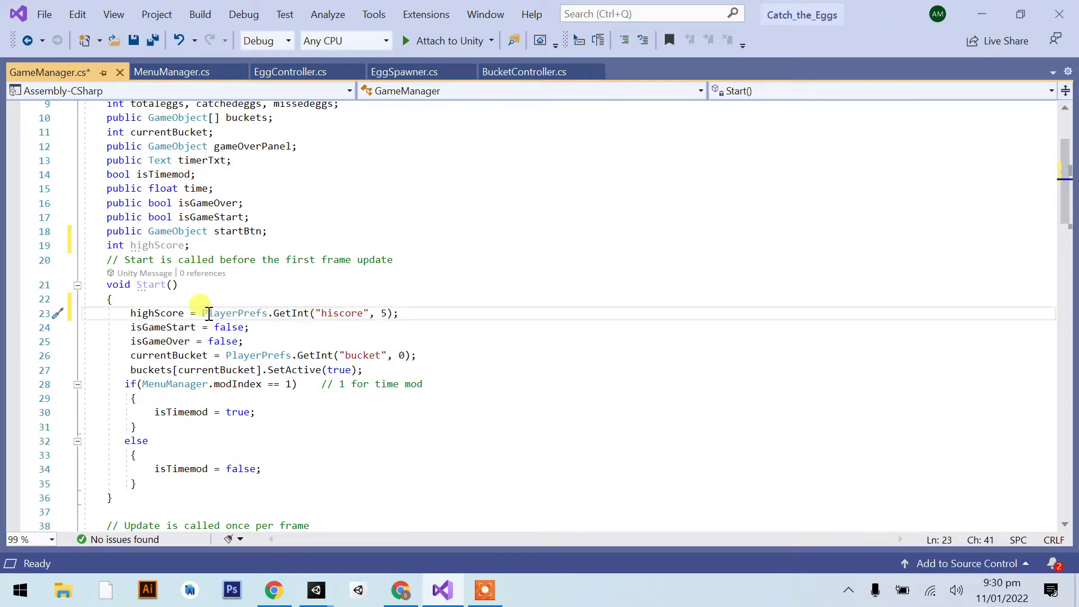
{"action": "left_click_drag", "start_coordinate": [198, 313], "coordinate": [364, 328]}
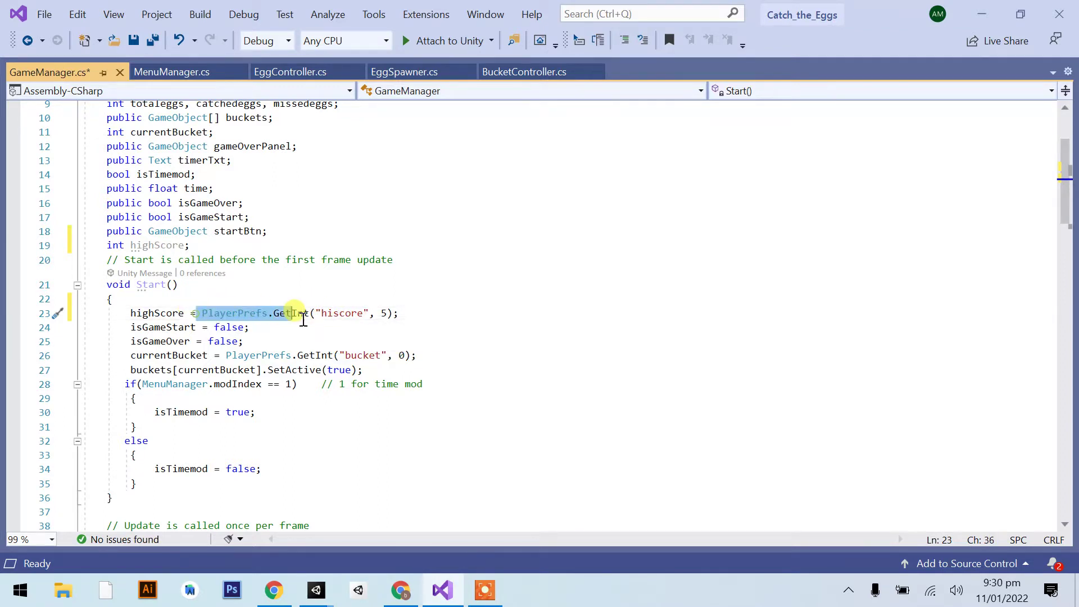
{"action": "left_click", "coordinate": [383, 313]}
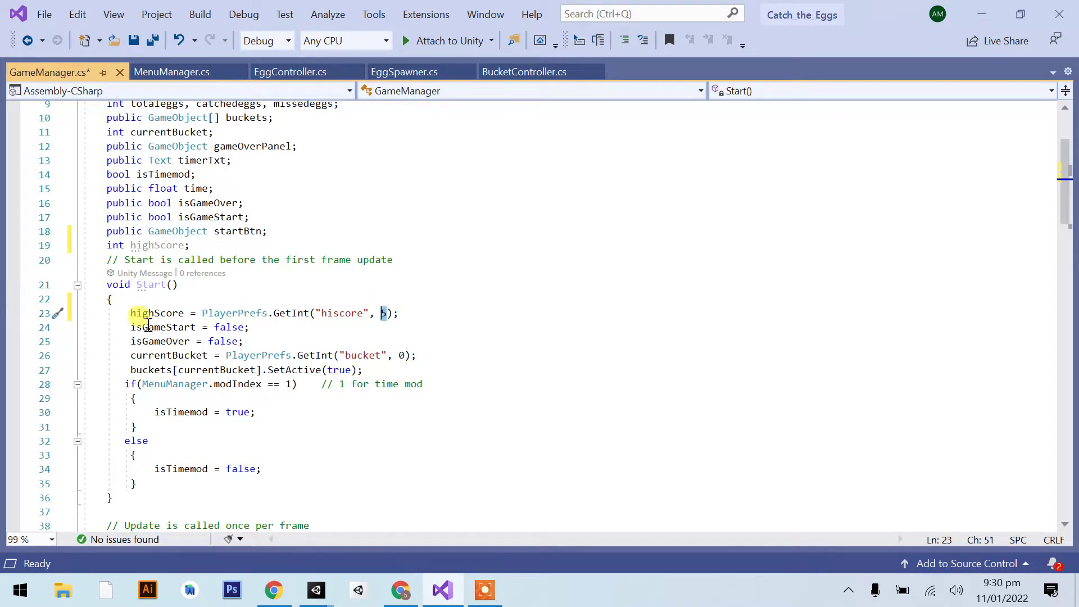
Step: Highlight the whole assignment and the highScore field declaration to review them together
{"action": "left_click_drag", "start_coordinate": [126, 315], "coordinate": [382, 316]}
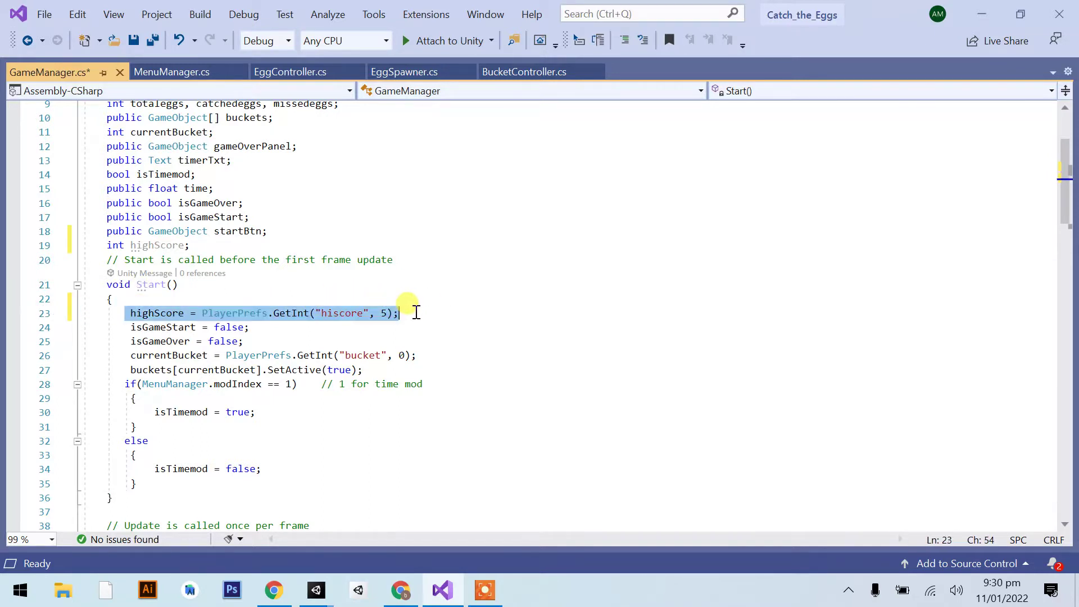
{"action": "left_click", "coordinate": [381, 314]}
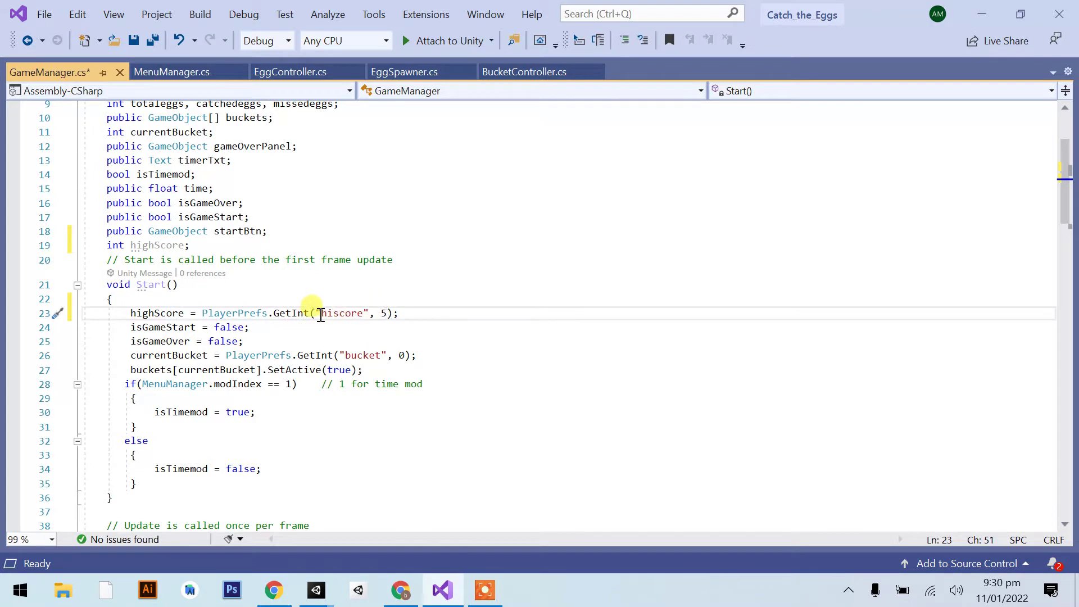
{"action": "left_click_drag", "start_coordinate": [321, 313], "coordinate": [362, 312]}
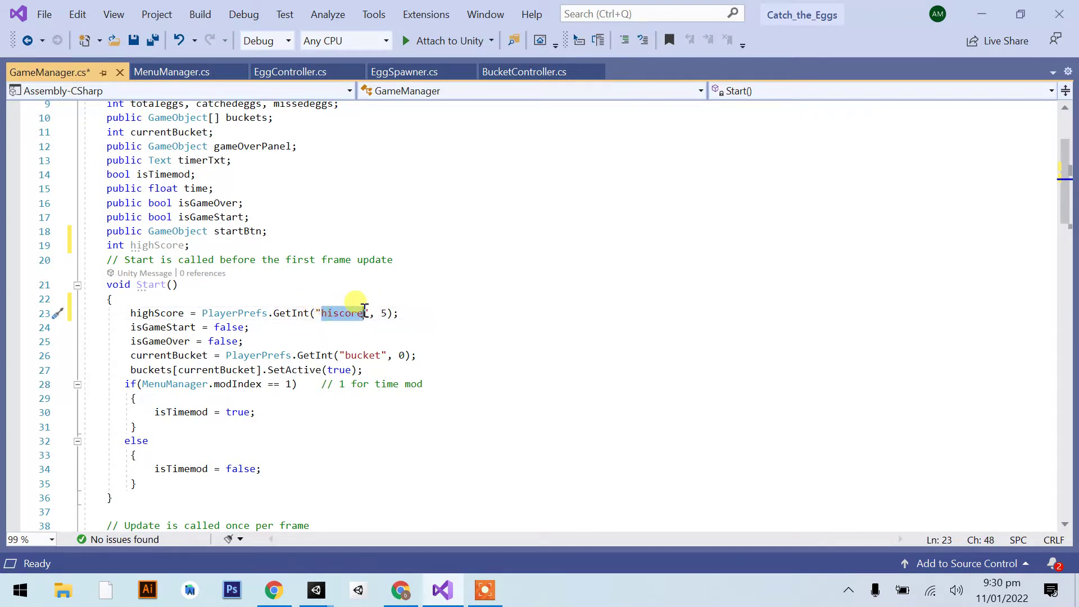
{"action": "left_click", "coordinate": [270, 314]}
{"action": "left_click_drag", "start_coordinate": [124, 246], "coordinate": [184, 246]}
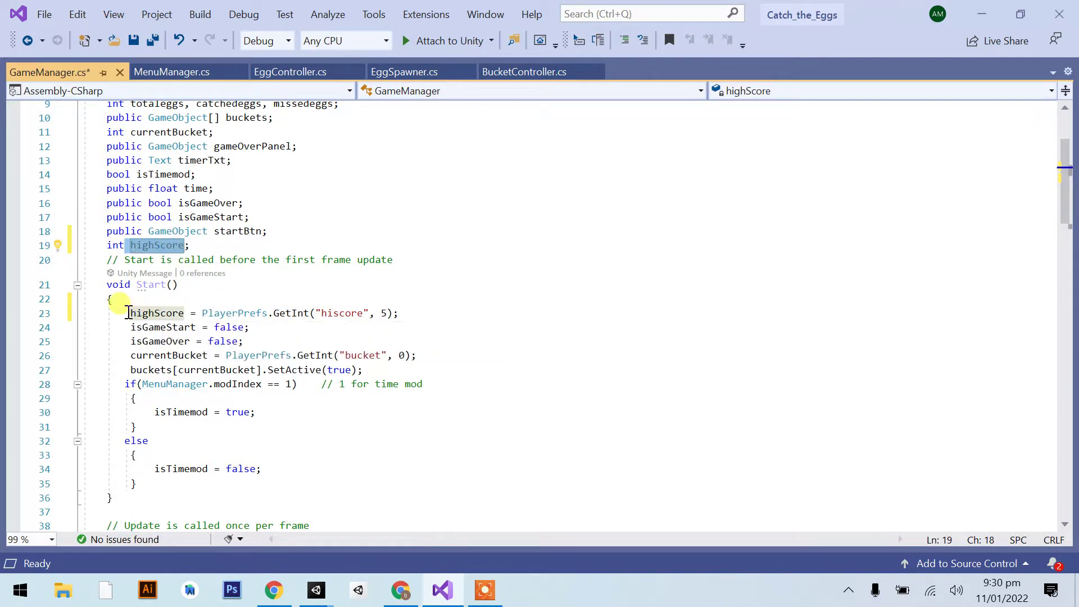
{"action": "left_click_drag", "start_coordinate": [128, 313], "coordinate": [387, 316]}
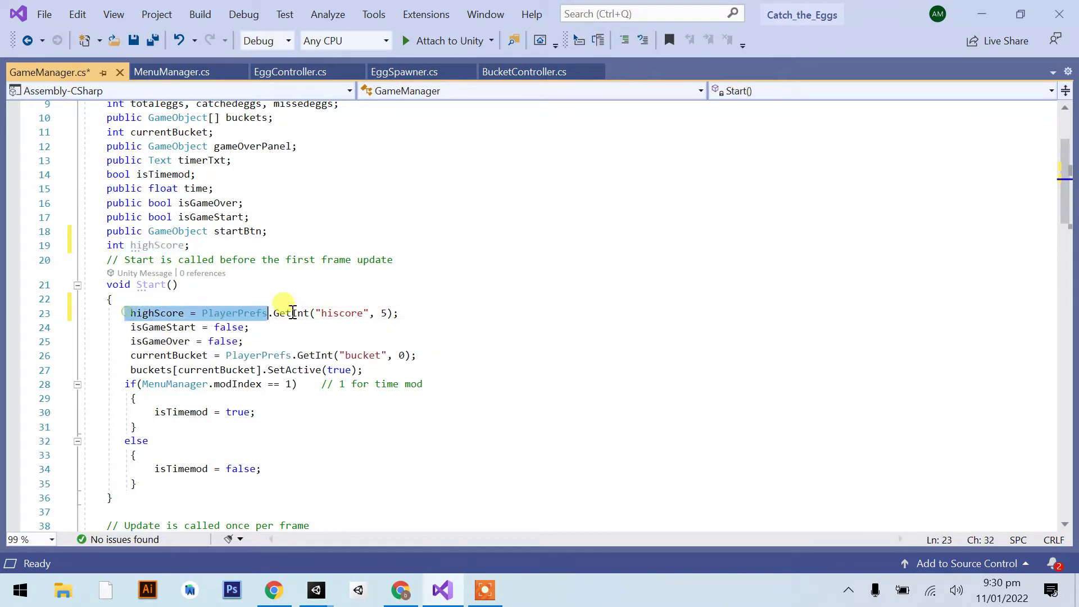
{"action": "left_click", "coordinate": [387, 314]}
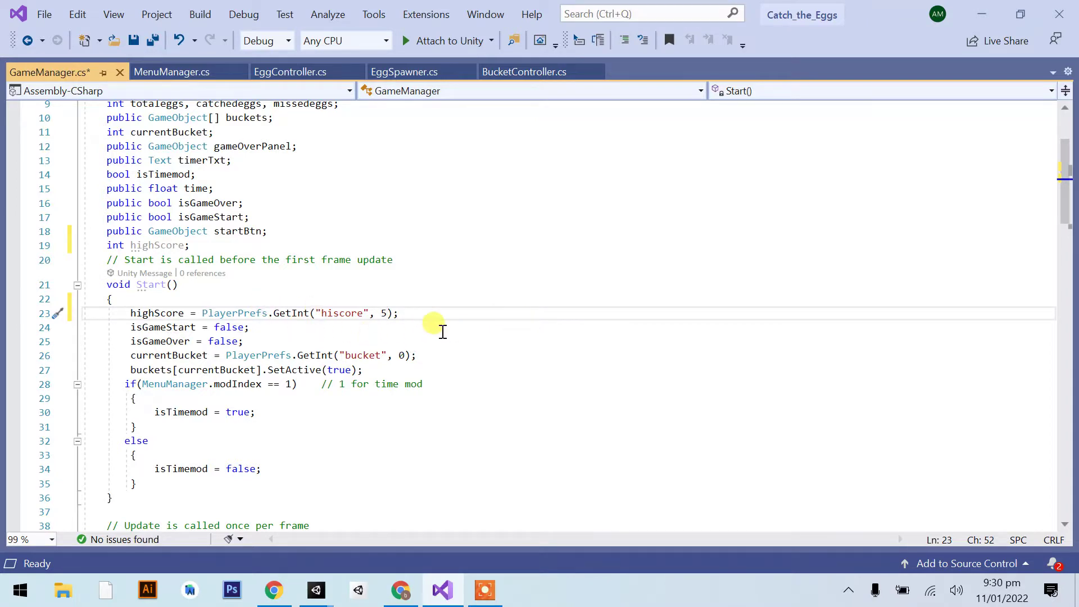
{"action": "scroll", "coordinate": [326, 313], "scroll_direction": "down", "scroll_amount": 3}
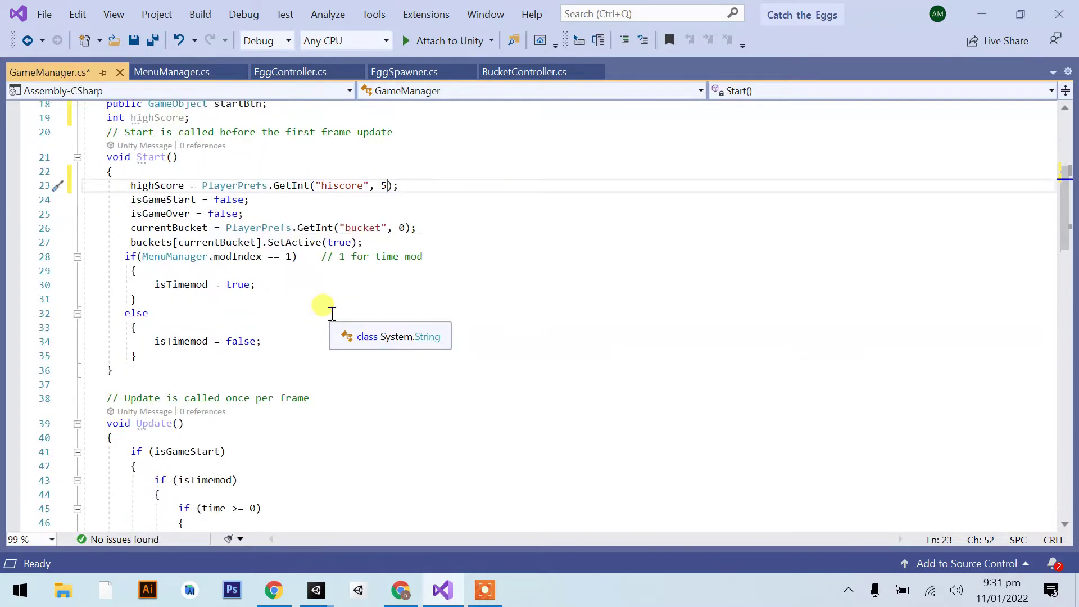
{"action": "scroll", "coordinate": [332, 309], "scroll_direction": "down", "scroll_amount": 1}
{"action": "scroll", "coordinate": [349, 301], "scroll_direction": "down", "scroll_amount": 5}
{"action": "scroll", "coordinate": [344, 302], "scroll_direction": "down", "scroll_amount": 4}
{"action": "scroll", "coordinate": [515, 327], "scroll_direction": "down", "scroll_amount": 3}
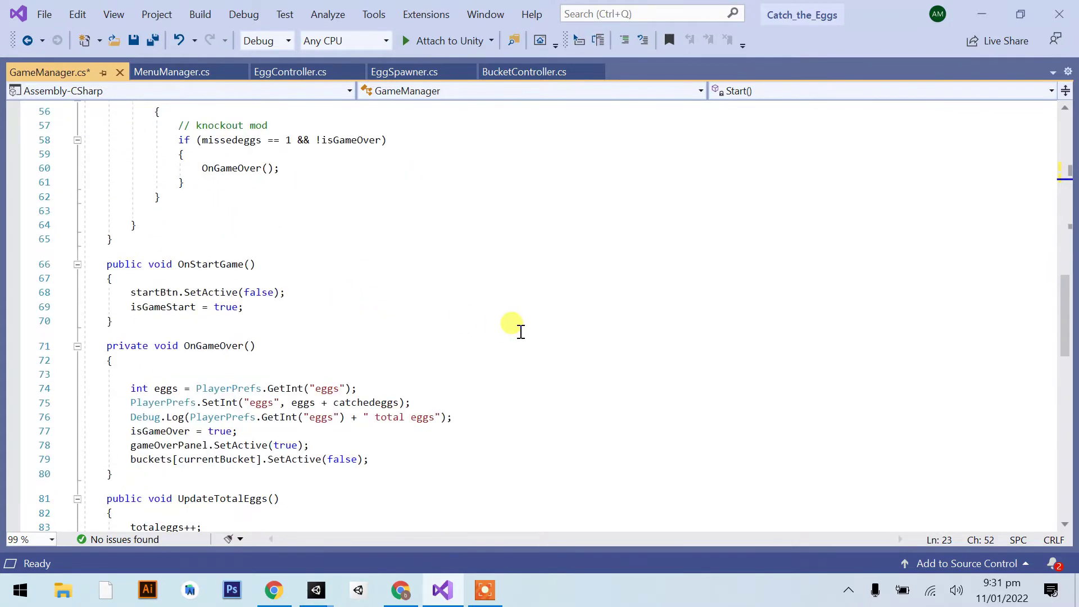
{"action": "scroll", "coordinate": [549, 335], "scroll_direction": "down", "scroll_amount": 2}
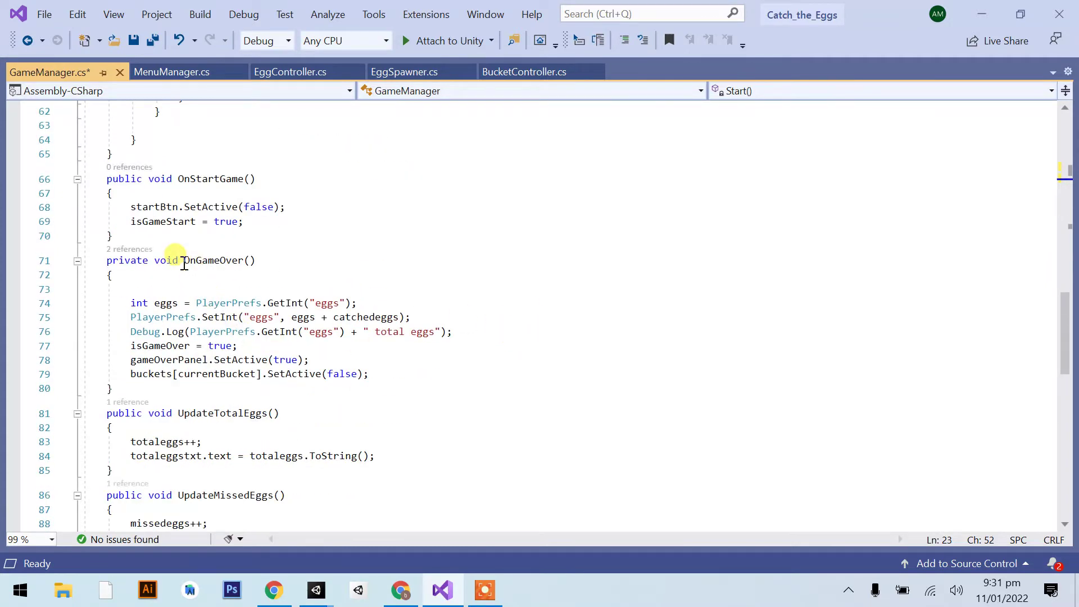
{"action": "left_click_drag", "start_coordinate": [184, 260], "coordinate": [257, 261]}
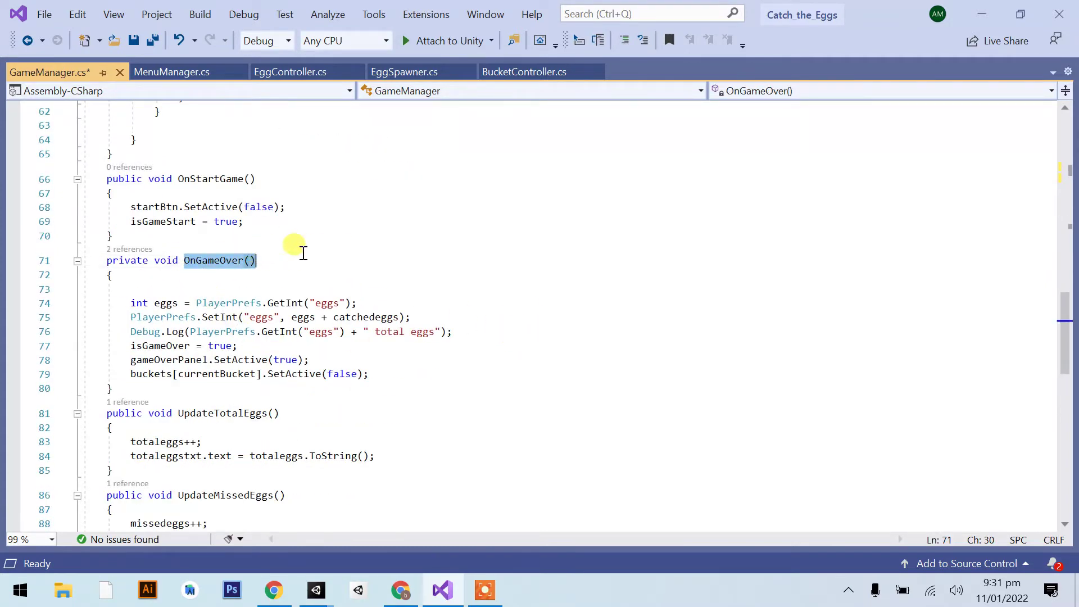
{"action": "left_click", "coordinate": [454, 318]}
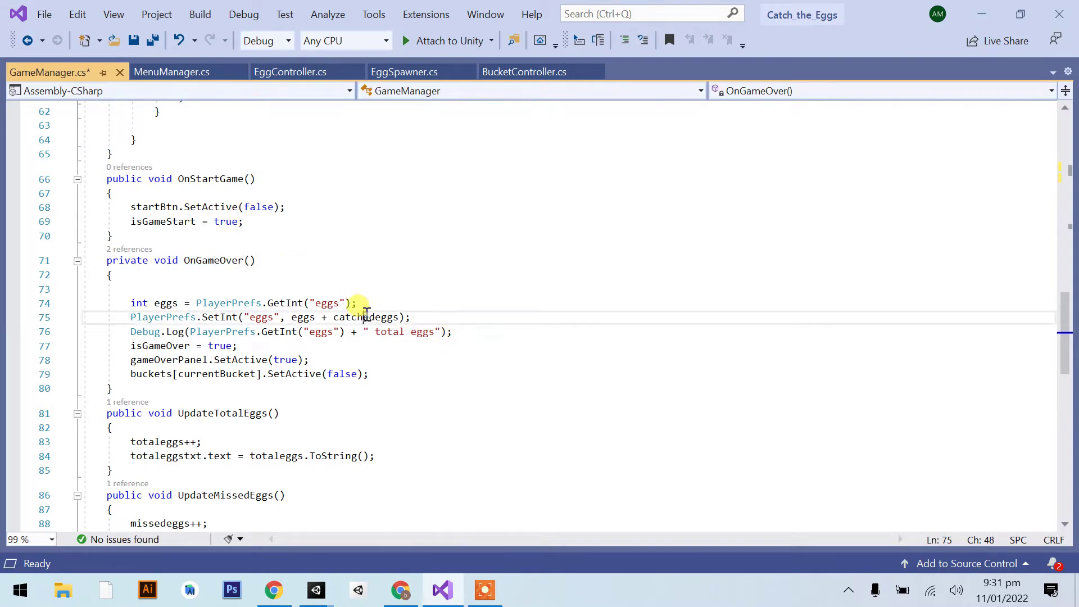
{"action": "double_click", "coordinate": [362, 318]}
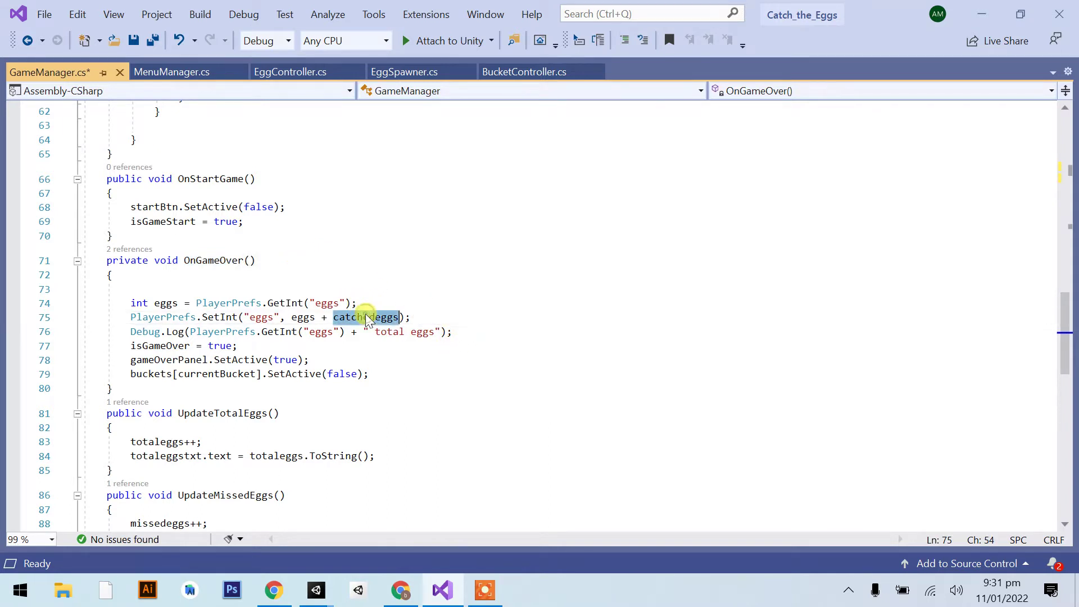
{"action": "left_click", "coordinate": [417, 318]}
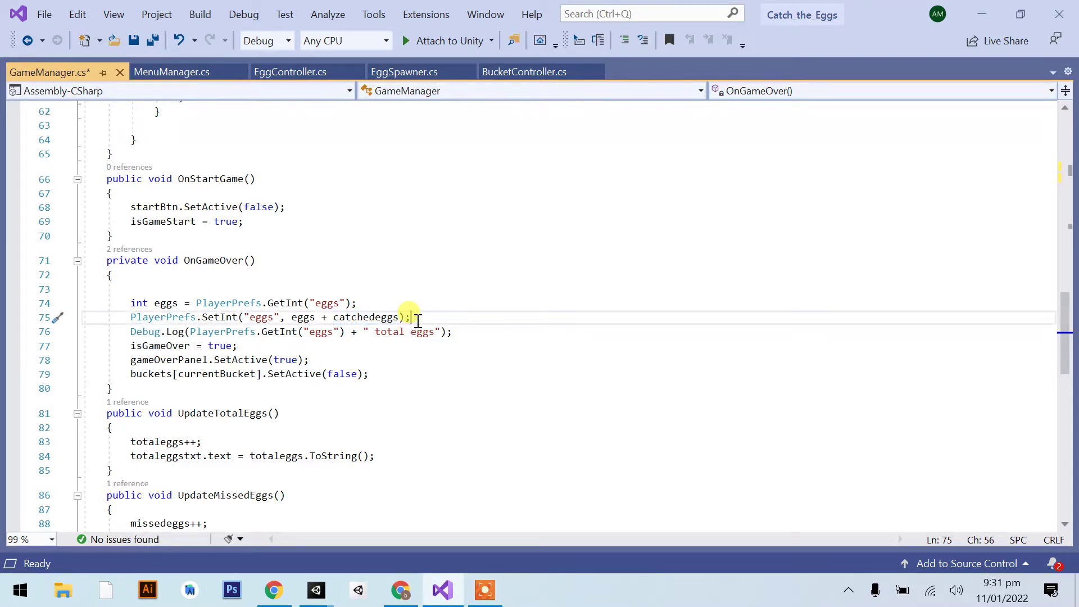
Step: Below line 75 in OnGameOver, add an if (catchedeggs > highScore) block with braces
{"action": "key", "text": "Return"}
{"action": "type", "text": "i"}
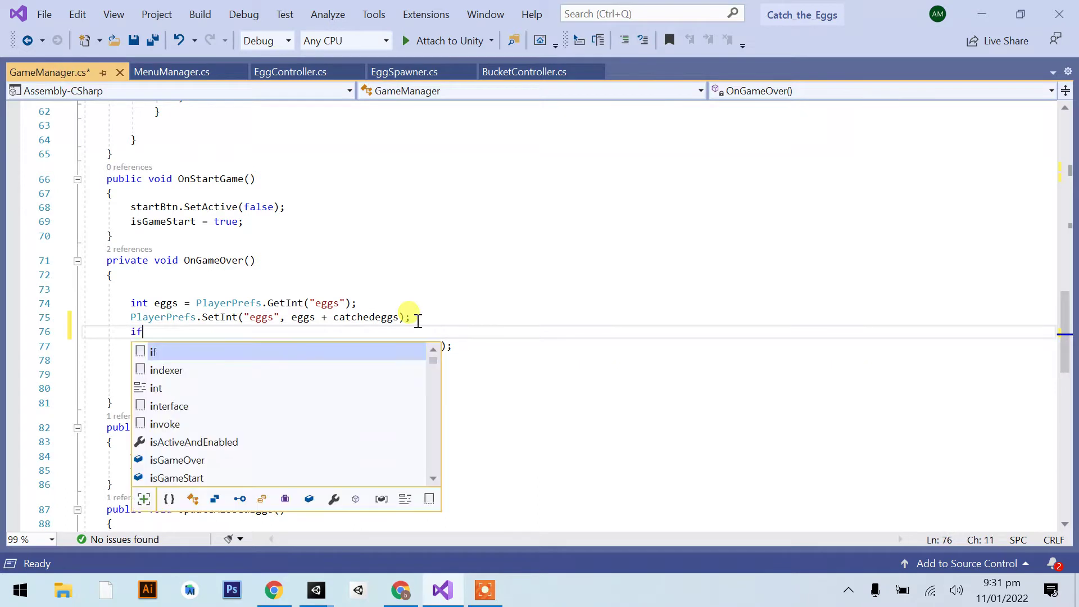
{"action": "type", "text": "f"}
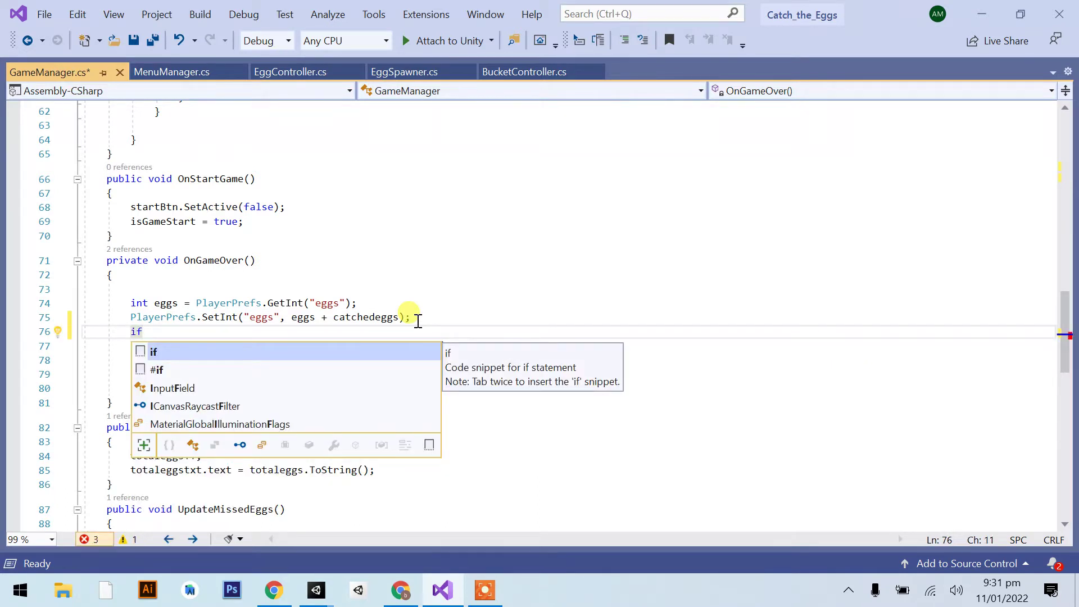
{"action": "type", "text": "(catchedeggs"}
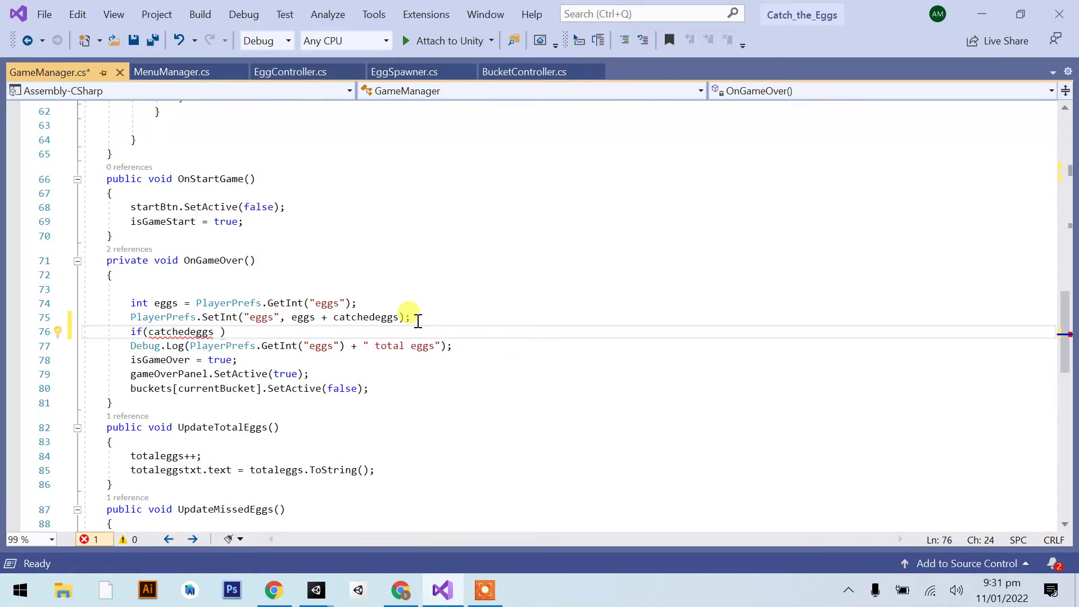
{"action": "type", "text": " > hig"}
{"action": "type", "text": ")"}
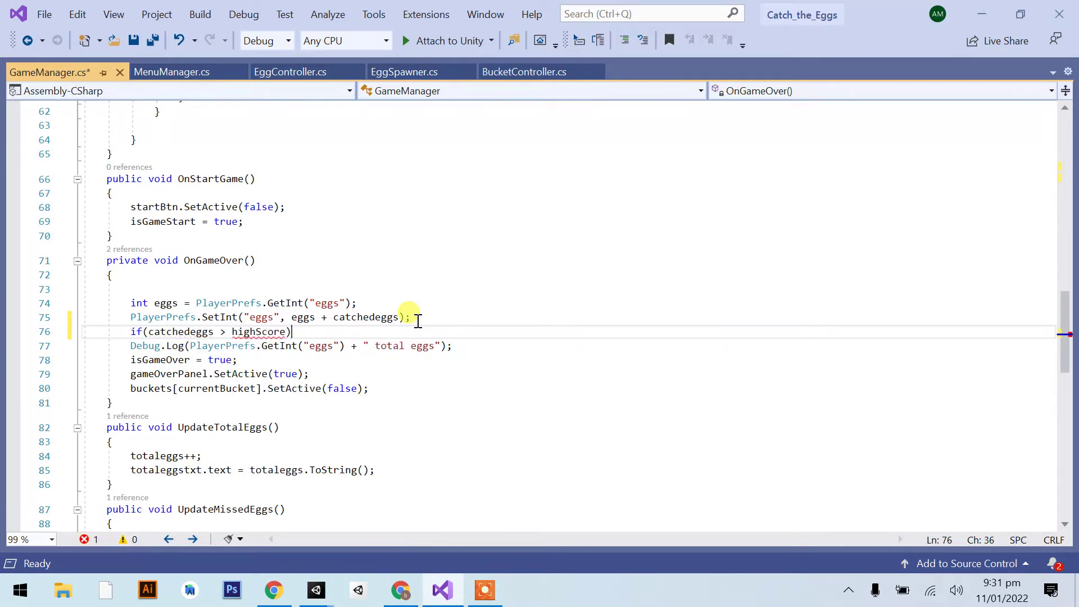
{"action": "key", "text": "Return"}
{"action": "type", "text": "{"}
{"action": "key", "text": "Return"}
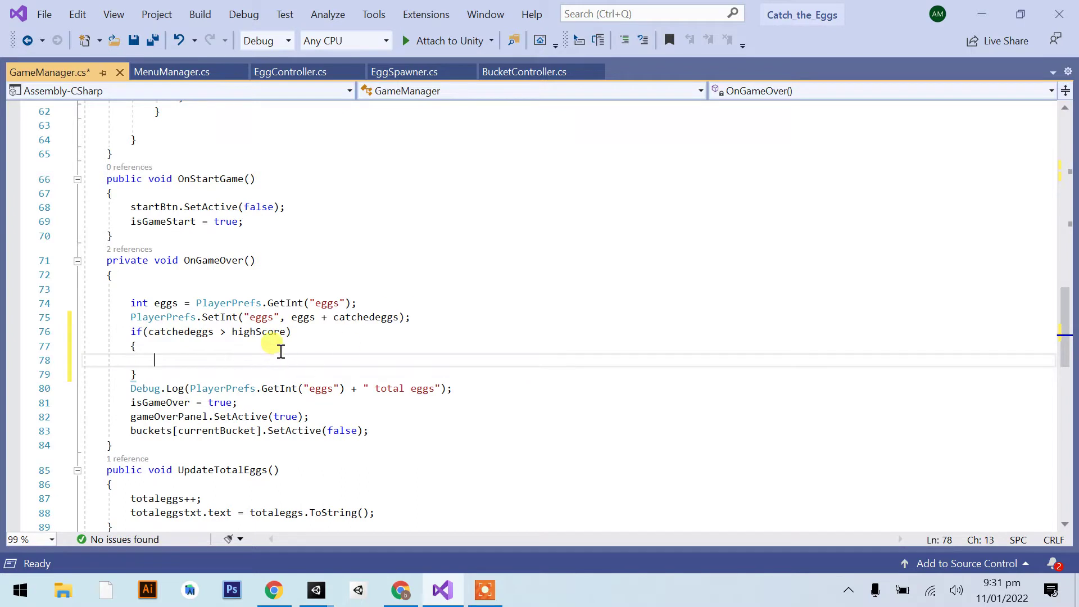
{"action": "left_click", "coordinate": [319, 336]}
{"action": "type", "text": "// hiscore = 5; catchedeggs = 6"}
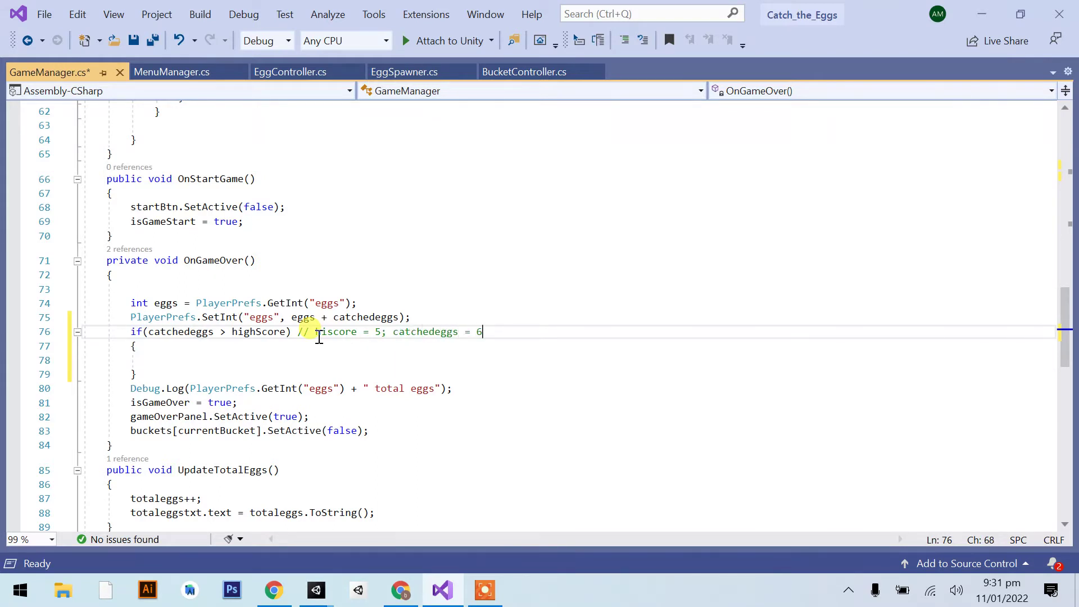
Step: Highlight the comparison and the 'catchedeggs = 6' comment to explain the condition
{"action": "left_click_drag", "start_coordinate": [144, 332], "coordinate": [263, 331]}
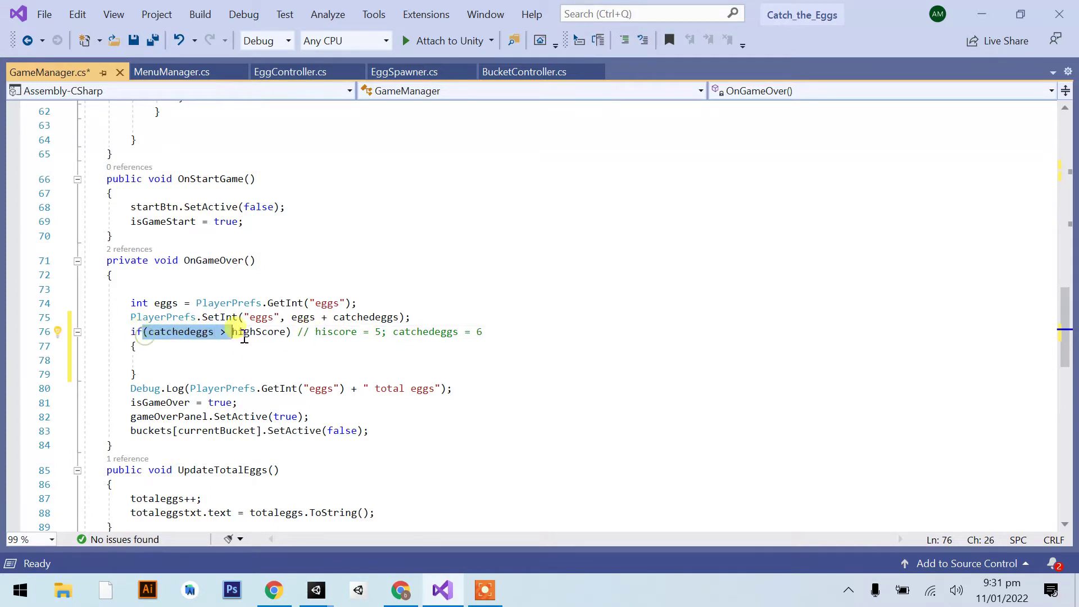
{"action": "left_click_drag", "start_coordinate": [393, 331], "coordinate": [486, 334]}
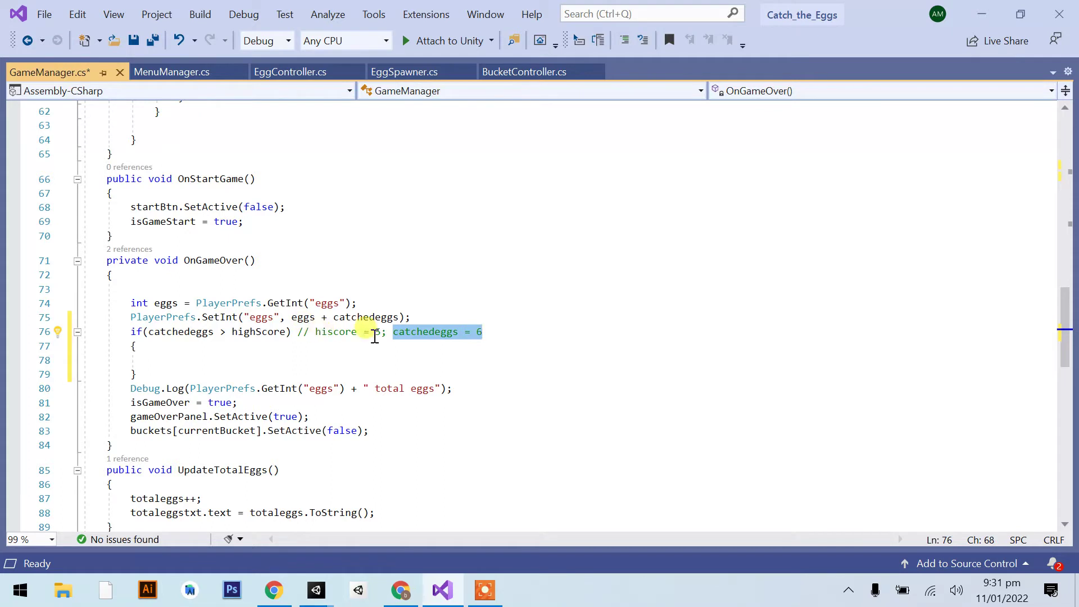
{"action": "left_click", "coordinate": [193, 361]}
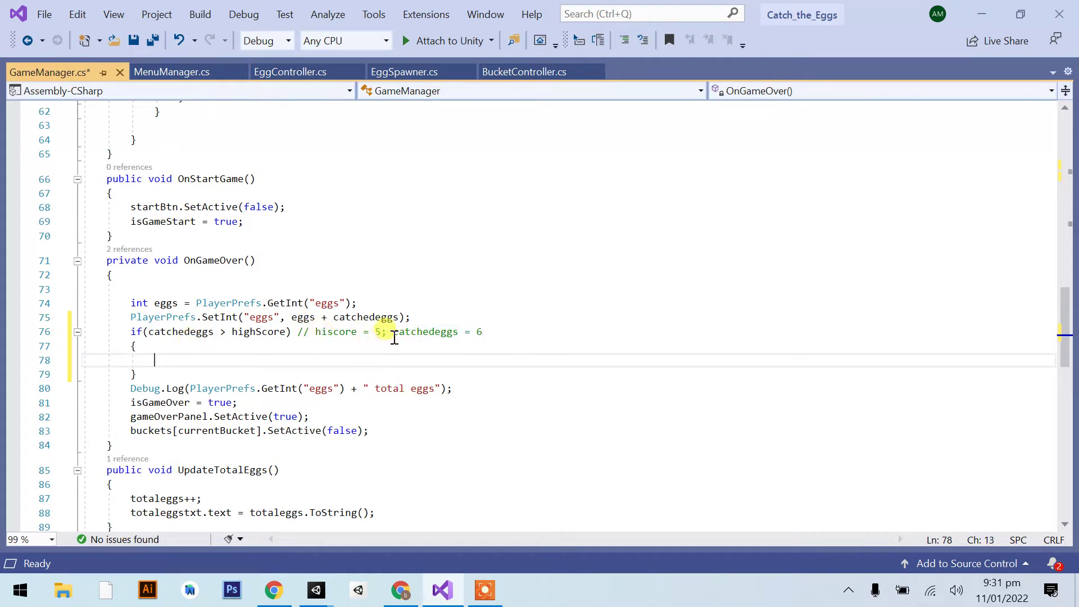
{"action": "left_click_drag", "start_coordinate": [393, 332], "coordinate": [484, 333]}
{"action": "left_click", "coordinate": [242, 360]}
Step: Inside the if block, write 'highScore = catchedeggs;' and open a blank line after it
{"action": "type", "text": "g "}
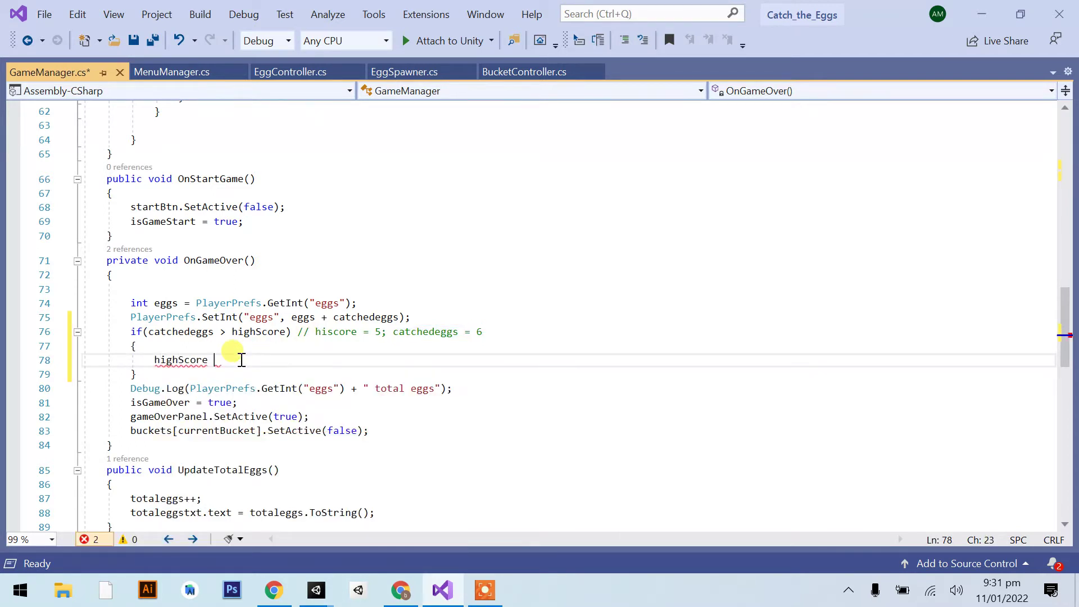
{"action": "type", "text": " cat"}
{"action": "key", "text": "Tab"}
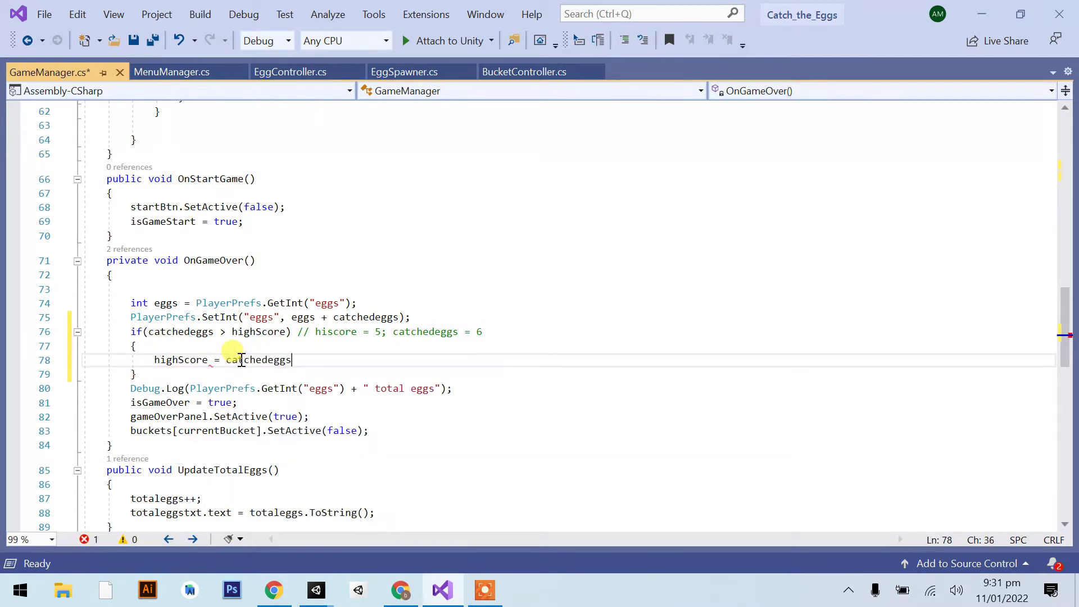
{"action": "type", "text": ";"}
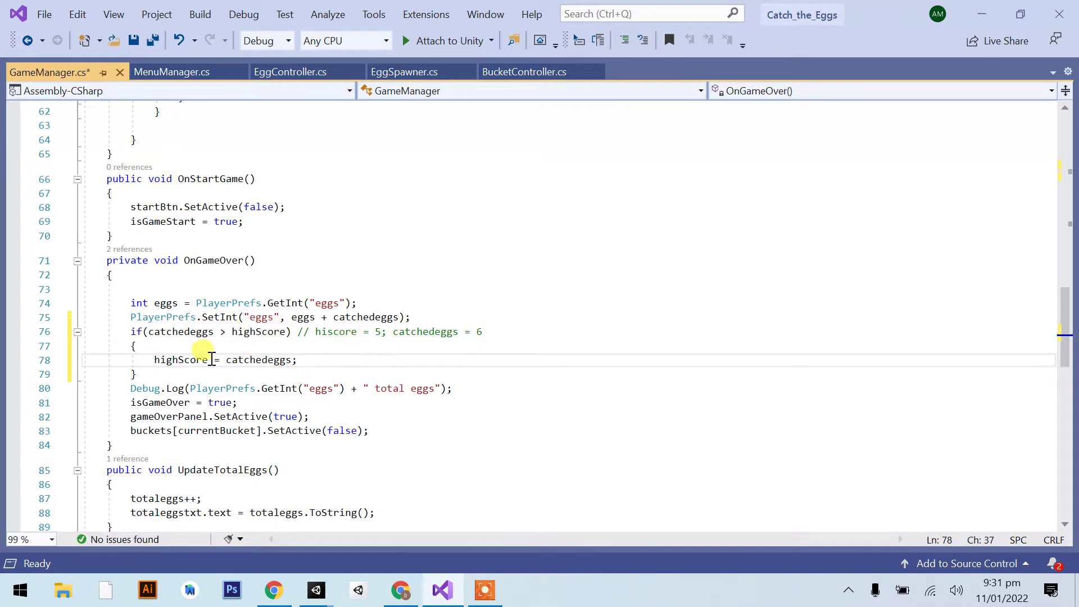
{"action": "left_click_drag", "start_coordinate": [226, 362], "coordinate": [291, 363]}
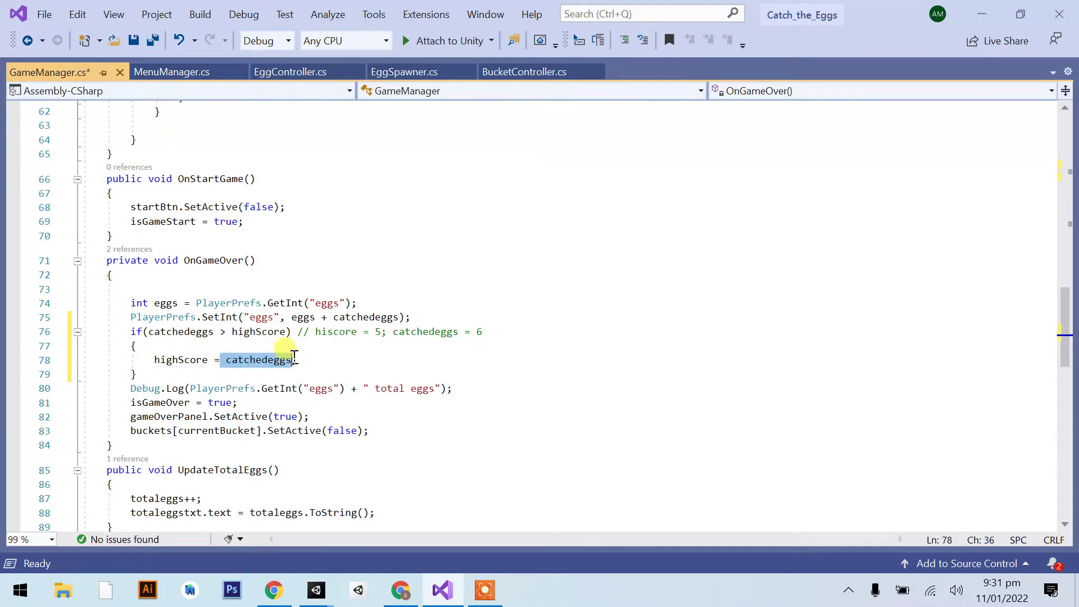
{"action": "left_click", "coordinate": [273, 360]}
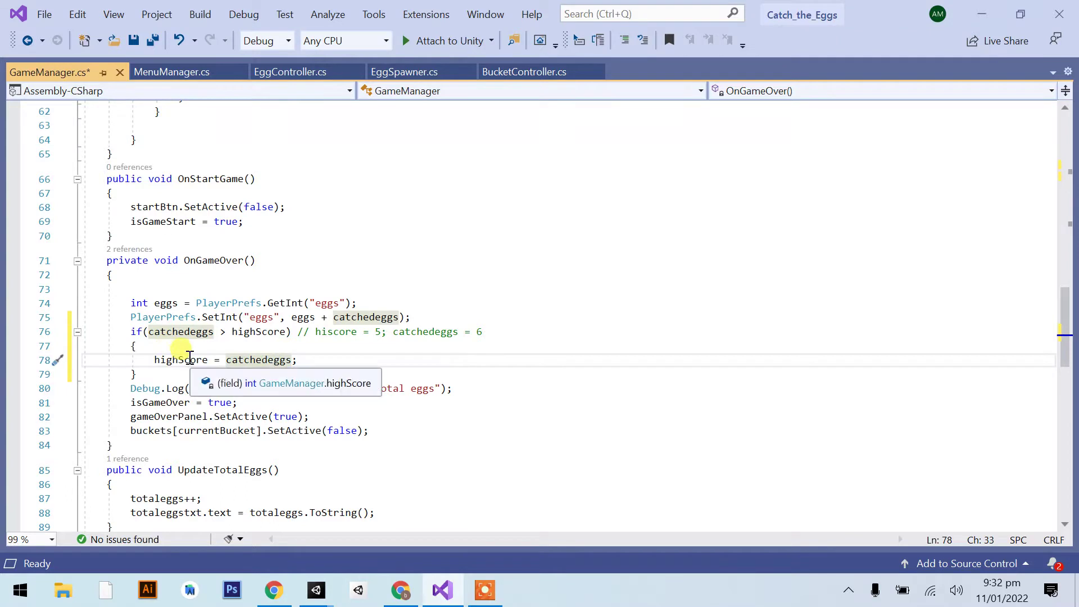
{"action": "left_click", "coordinate": [148, 331]}
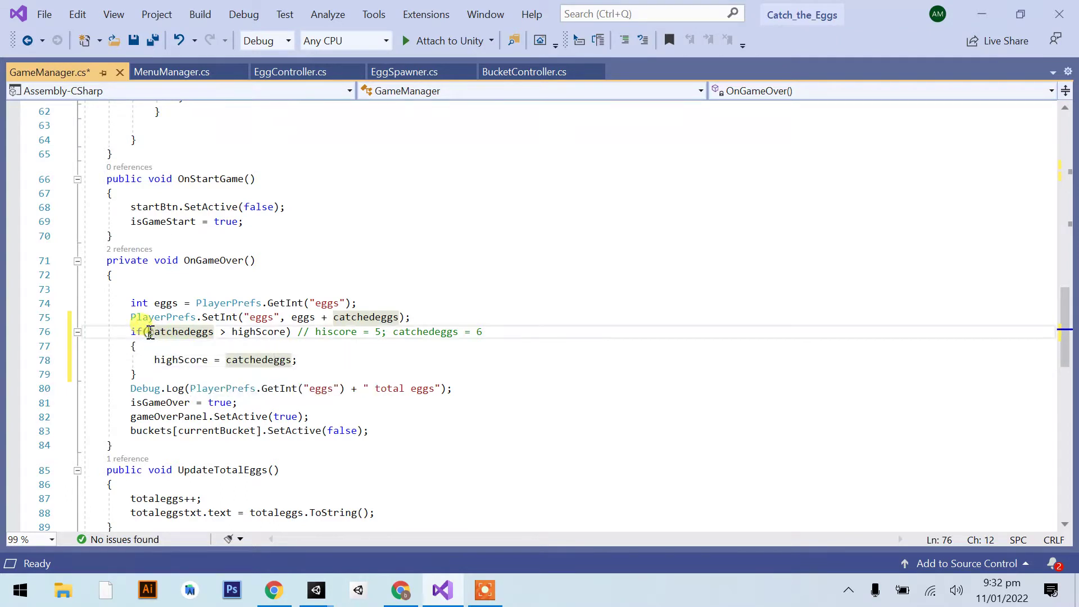
{"action": "left_click", "coordinate": [319, 360]}
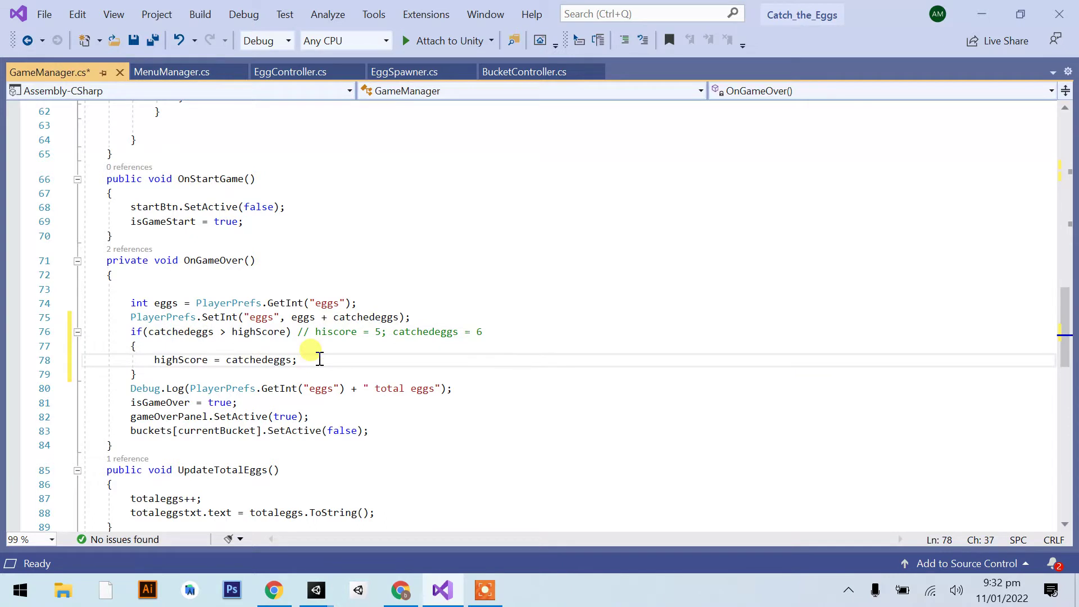
{"action": "key", "text": "Return"}
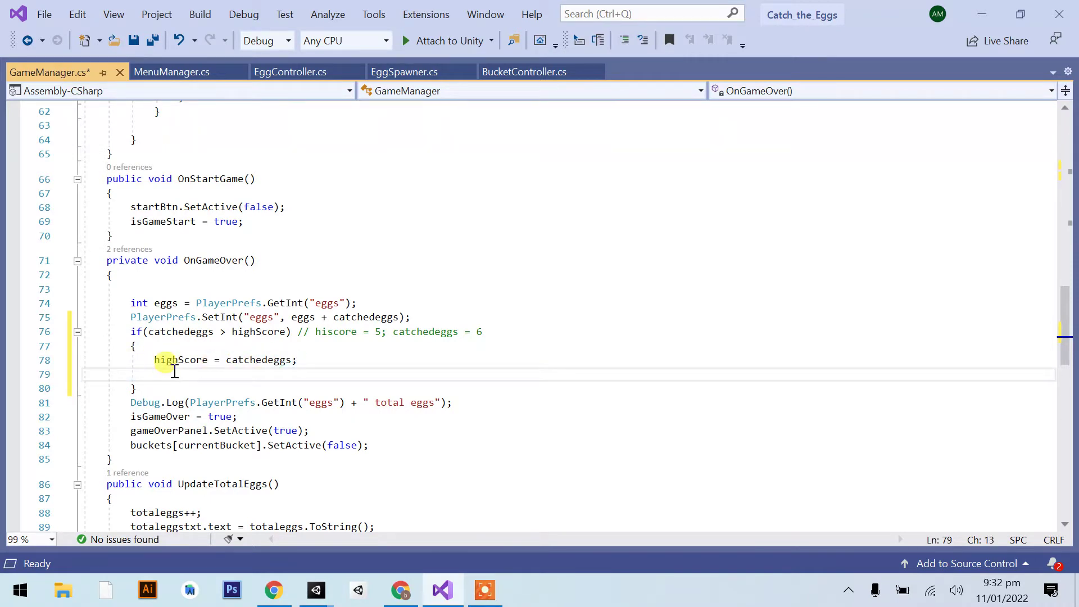
Step: In Start, mark the "hiscore" key in the GetInt call and try a 'time' prefix before it
{"action": "scroll", "coordinate": [303, 406], "scroll_direction": "up", "scroll_amount": 3}
{"action": "scroll", "coordinate": [307, 408], "scroll_direction": "up", "scroll_amount": 9}
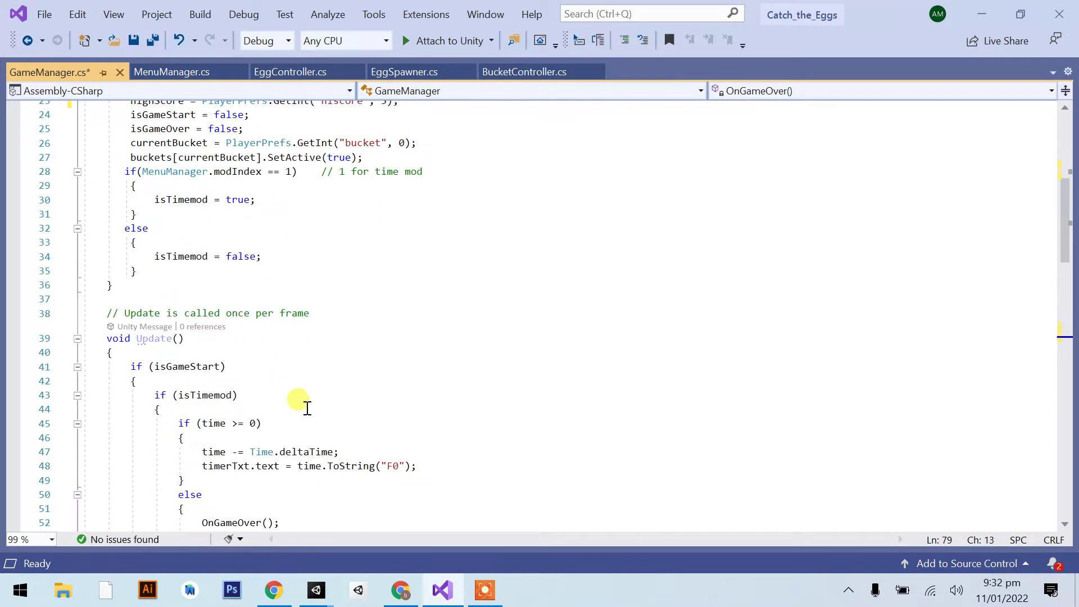
{"action": "scroll", "coordinate": [307, 408], "scroll_direction": "up", "scroll_amount": 2}
{"action": "scroll", "coordinate": [306, 406], "scroll_direction": "up", "scroll_amount": 2}
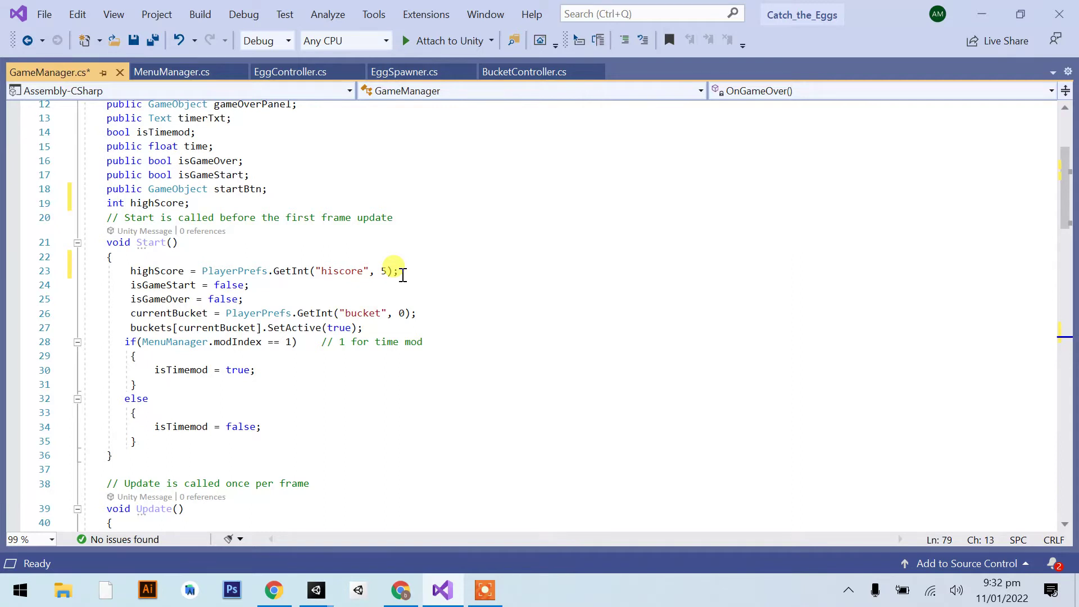
{"action": "left_click_drag", "start_coordinate": [322, 271], "coordinate": [358, 271]}
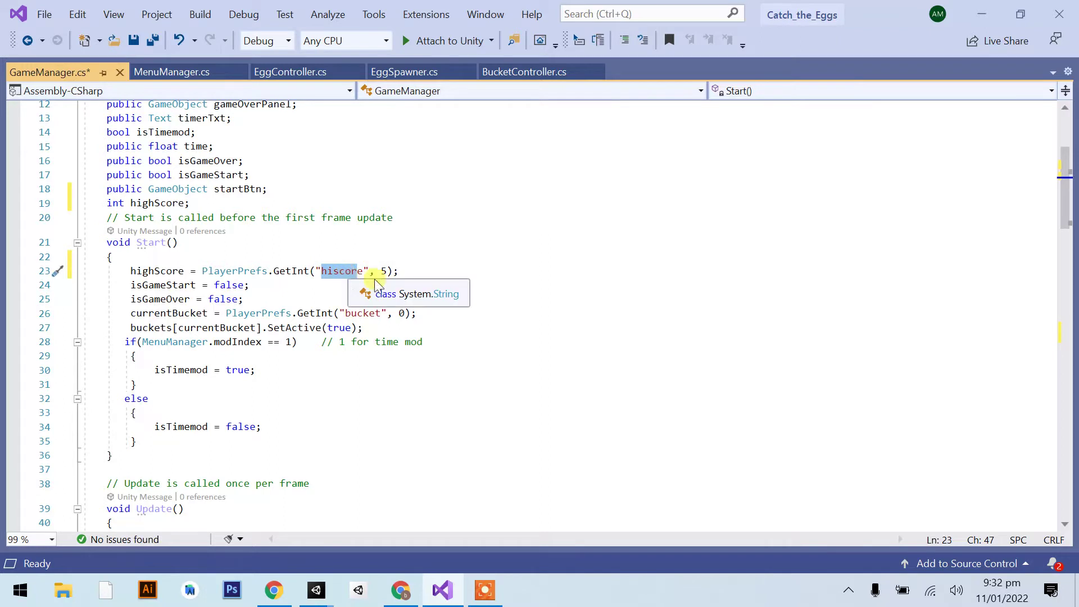
{"action": "left_click", "coordinate": [332, 271]}
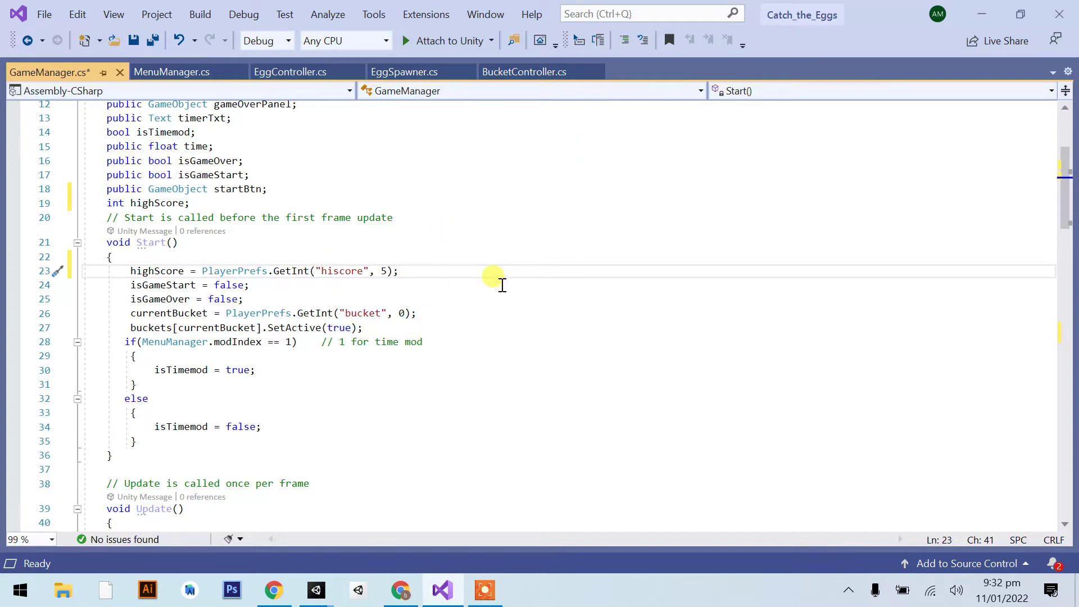
{"action": "type", "text": "time"}
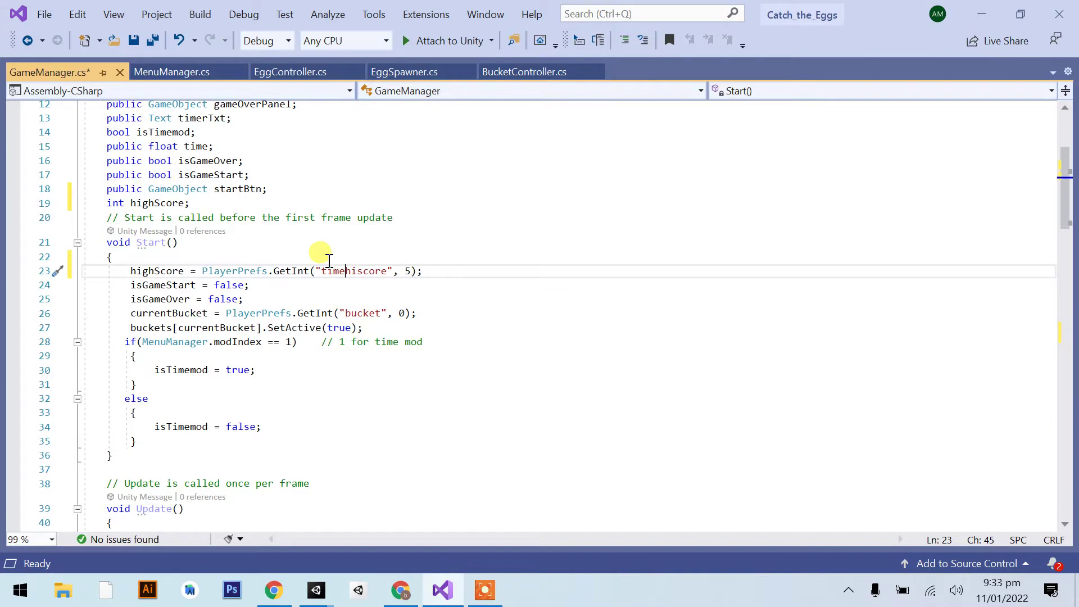
{"action": "key", "text": "BackSpace"}
{"action": "key", "text": "BackSpace"}
{"action": "key", "text": "BackSpace"}
{"action": "key", "text": "BackSpace"}
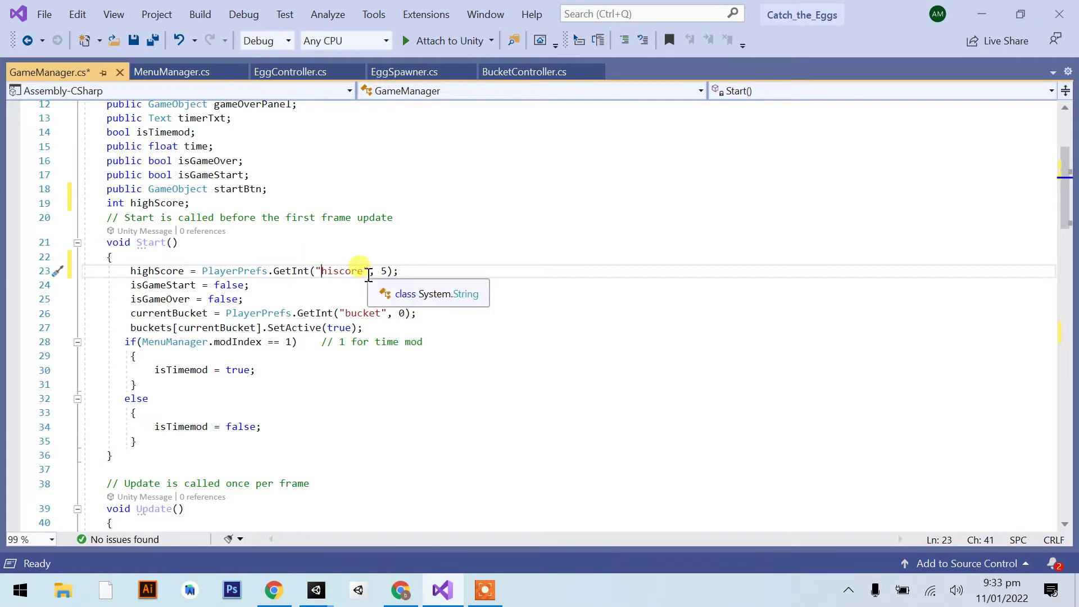
Step: Append + MenuManager.modIndex to the "hiscore" key, commented '// hiscore0; hiscore1'
{"action": "left_click", "coordinate": [370, 271]}
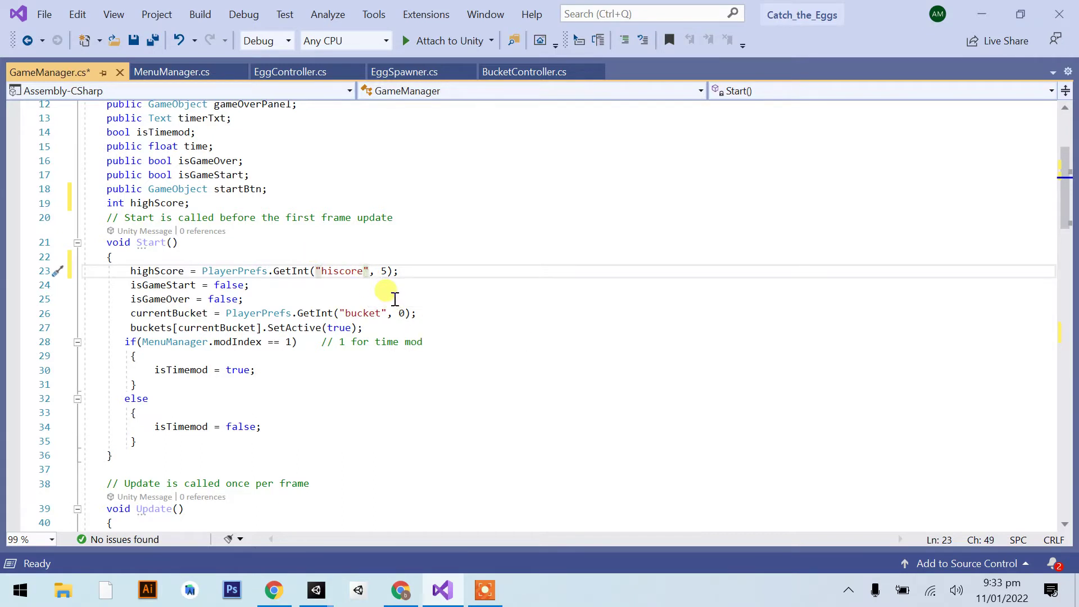
{"action": "type", "text": "+ "}
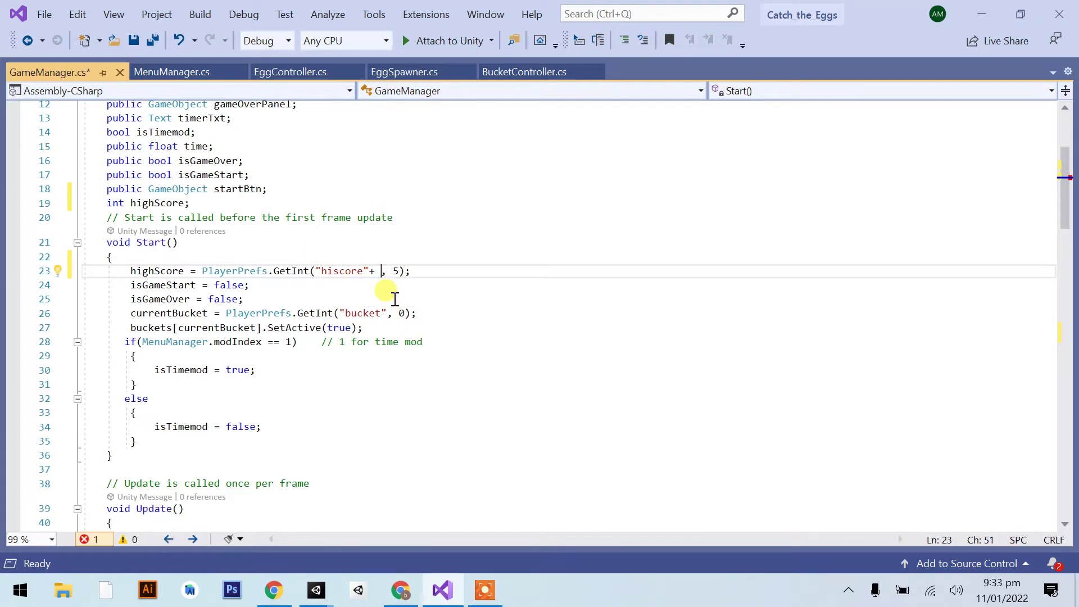
{"action": "type", "text": "e"}
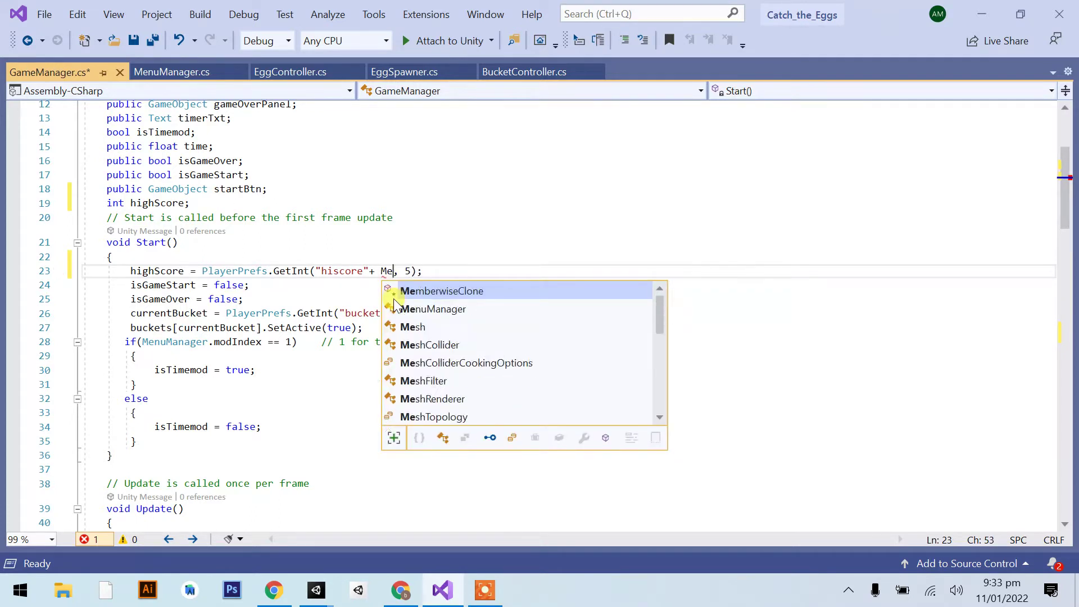
{"action": "type", "text": "n."}
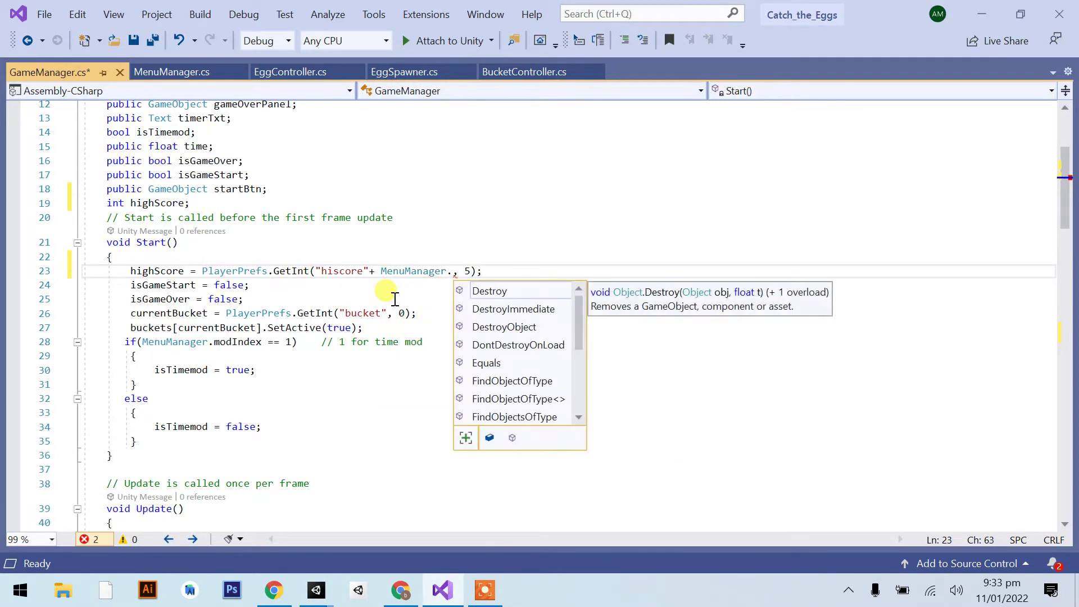
{"action": "type", "text": "mo"}
{"action": "key", "text": "Tab"}
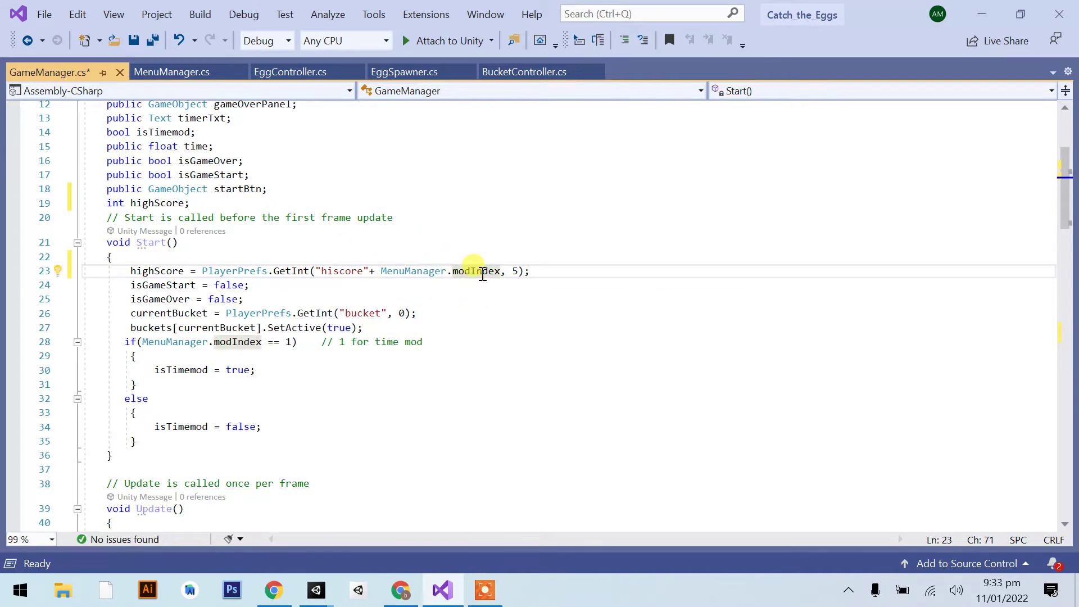
{"action": "left_click", "coordinate": [601, 270]}
{"action": "type", "text": "// hiscore0; hiscore1"}
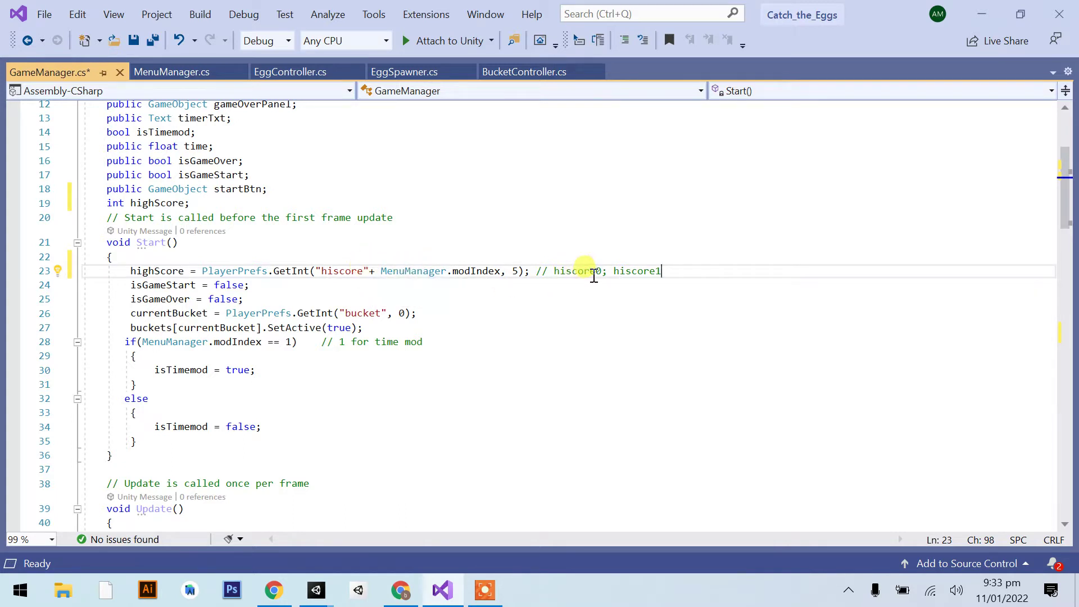
{"action": "left_click_drag", "start_coordinate": [550, 271], "coordinate": [602, 271]}
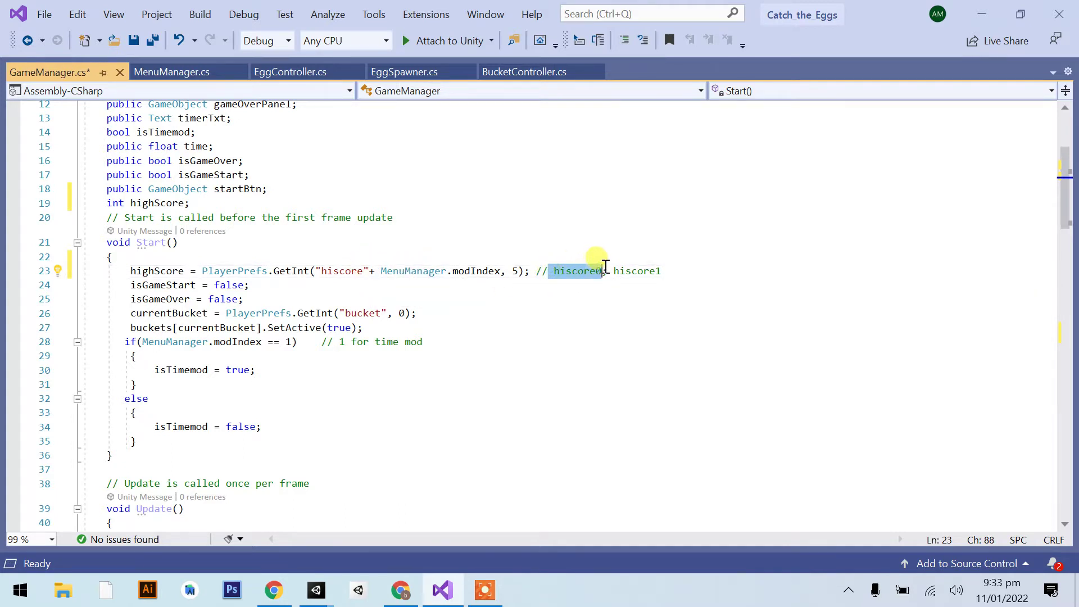
{"action": "scroll", "coordinate": [610, 295], "scroll_direction": "up", "scroll_amount": 2, "text": "ctrl"}
{"action": "scroll", "coordinate": [609, 294], "scroll_direction": "up", "scroll_amount": 2, "text": "ctrl"}
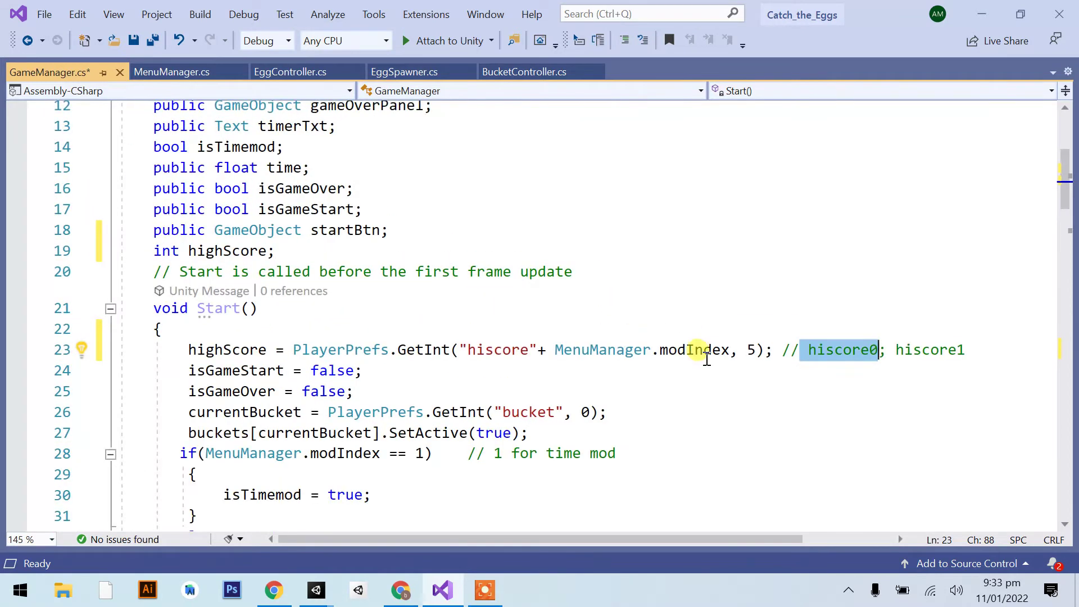
{"action": "left_click_drag", "start_coordinate": [694, 539], "coordinate": [784, 538]}
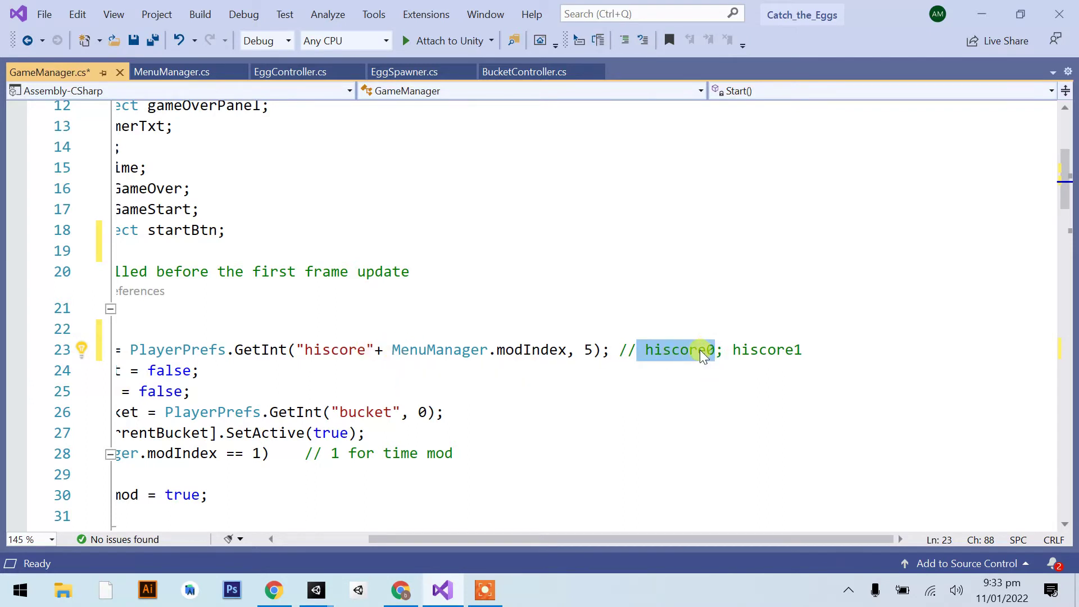
{"action": "scroll", "coordinate": [753, 362], "scroll_direction": "up", "scroll_amount": 1, "text": "ctrl"}
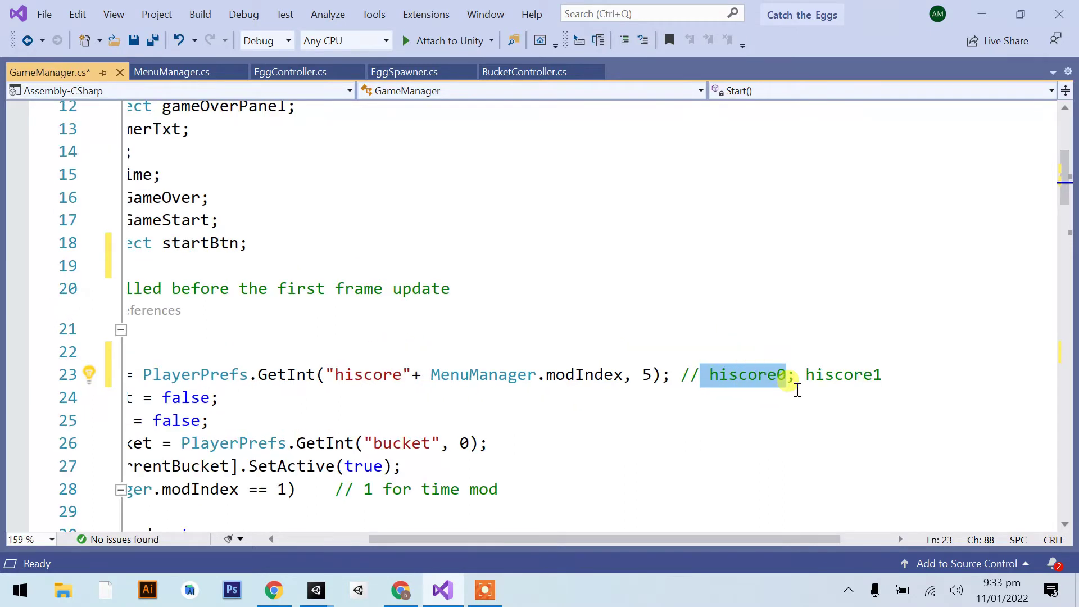
{"action": "left_click_drag", "start_coordinate": [792, 540], "coordinate": [820, 542]}
{"action": "left_click", "coordinate": [699, 374]}
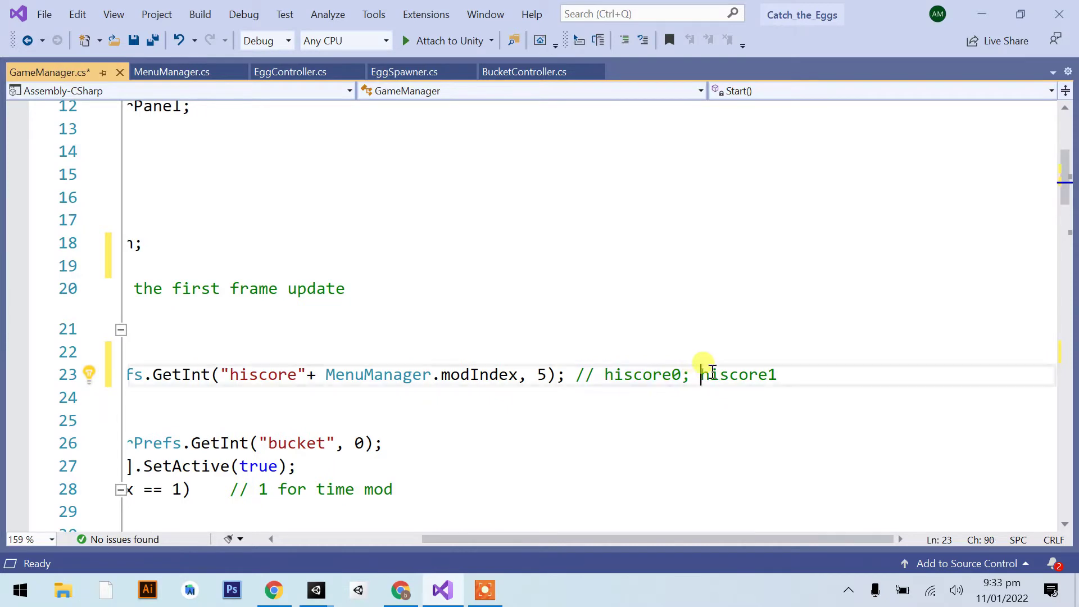
{"action": "double_click", "coordinate": [700, 372]}
{"action": "scroll", "coordinate": [556, 327], "scroll_direction": "down", "scroll_amount": 2, "text": "ctrl"}
{"action": "scroll", "coordinate": [556, 327], "scroll_direction": "down", "scroll_amount": 2, "text": "ctrl"}
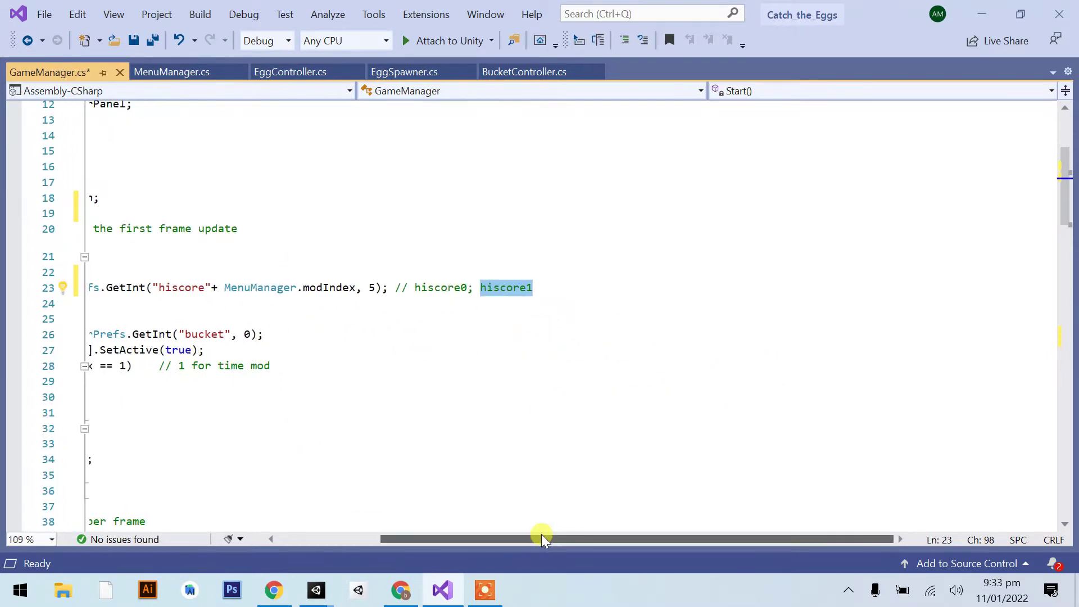
{"action": "left_click_drag", "start_coordinate": [542, 536], "coordinate": [482, 528]}
{"action": "scroll", "coordinate": [467, 420], "scroll_direction": "down", "scroll_amount": 1, "text": "ctrl"}
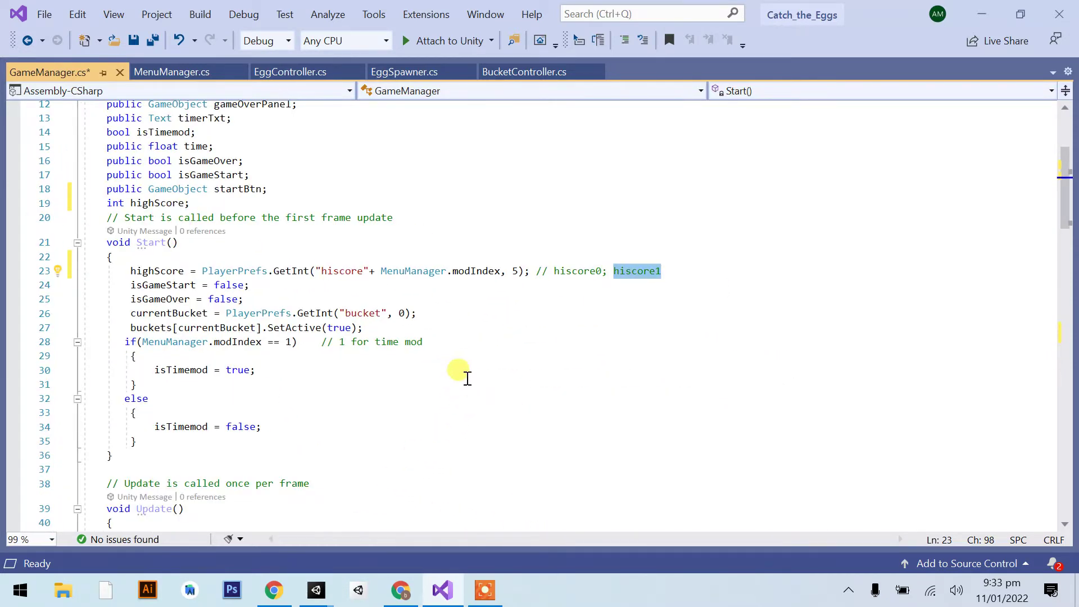
{"action": "scroll", "coordinate": [428, 354], "scroll_direction": "down", "scroll_amount": 1}
{"action": "scroll", "coordinate": [429, 353], "scroll_direction": "down", "scroll_amount": 3}
{"action": "scroll", "coordinate": [429, 353], "scroll_direction": "down", "scroll_amount": 4}
Step: Start a PlayerPrefs.SetInt call on a new line after 'highScore = catchedeggs;'
{"action": "scroll", "coordinate": [429, 353], "scroll_direction": "down", "scroll_amount": 8}
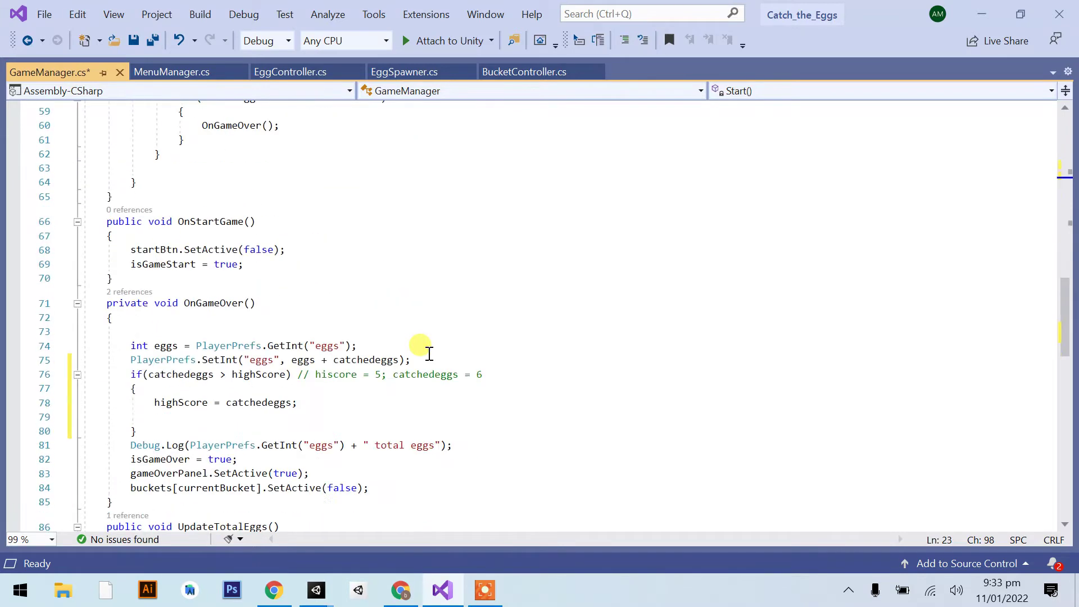
{"action": "scroll", "coordinate": [430, 353], "scroll_direction": "down", "scroll_amount": 1}
{"action": "scroll", "coordinate": [429, 353], "scroll_direction": "down", "scroll_amount": 4}
{"action": "scroll", "coordinate": [430, 353], "scroll_direction": "up", "scroll_amount": 2}
{"action": "scroll", "coordinate": [429, 353], "scroll_direction": "up", "scroll_amount": 2}
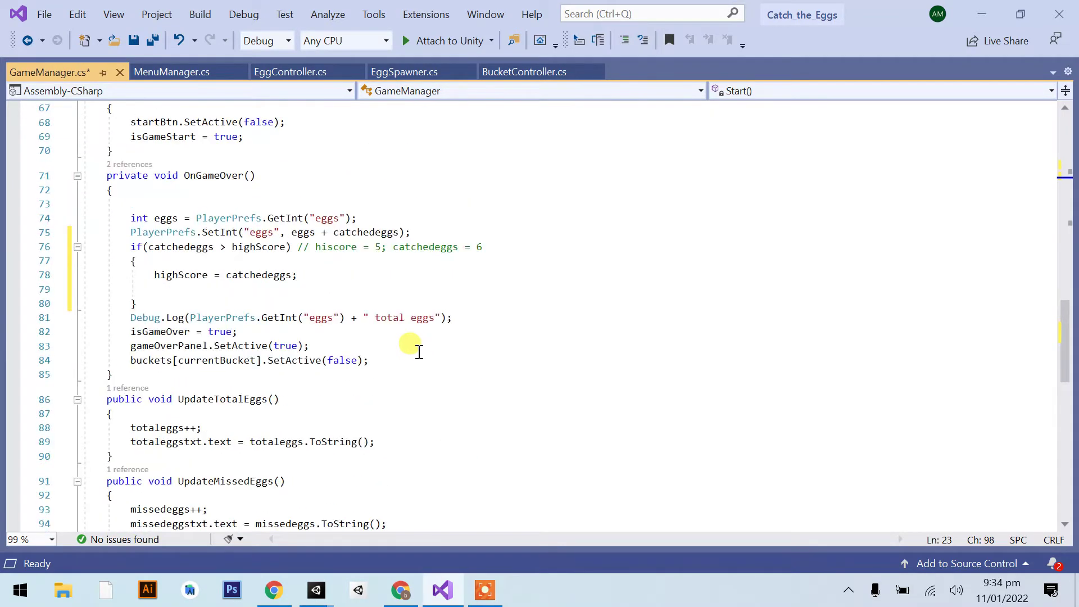
{"action": "scroll", "coordinate": [450, 362], "scroll_direction": "up", "scroll_amount": 2}
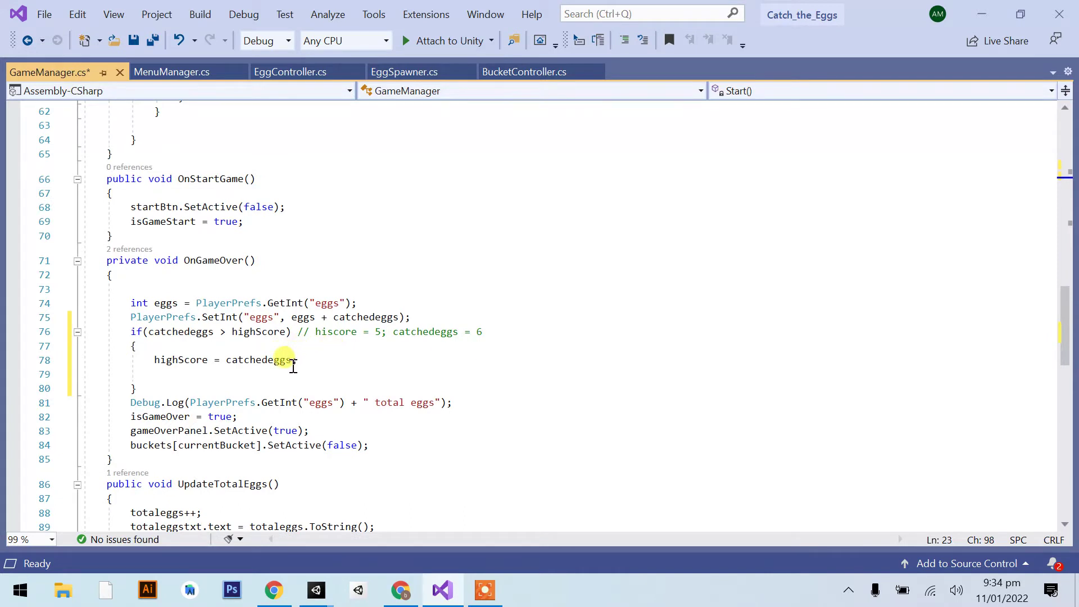
{"action": "left_click", "coordinate": [315, 360]}
{"action": "key", "text": "Return"}
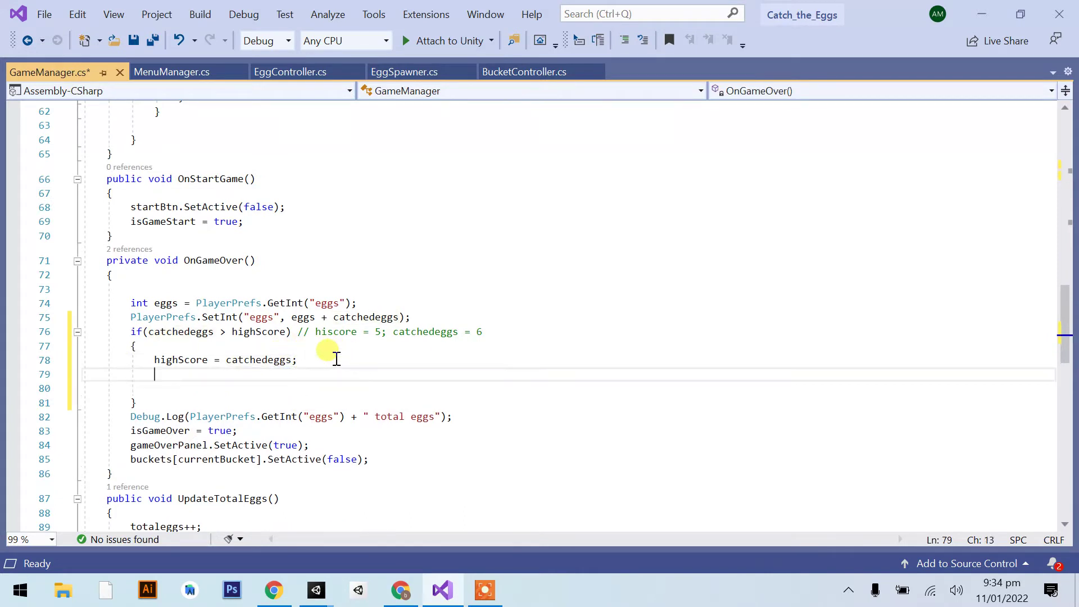
{"action": "type", "text": "pl.set"}
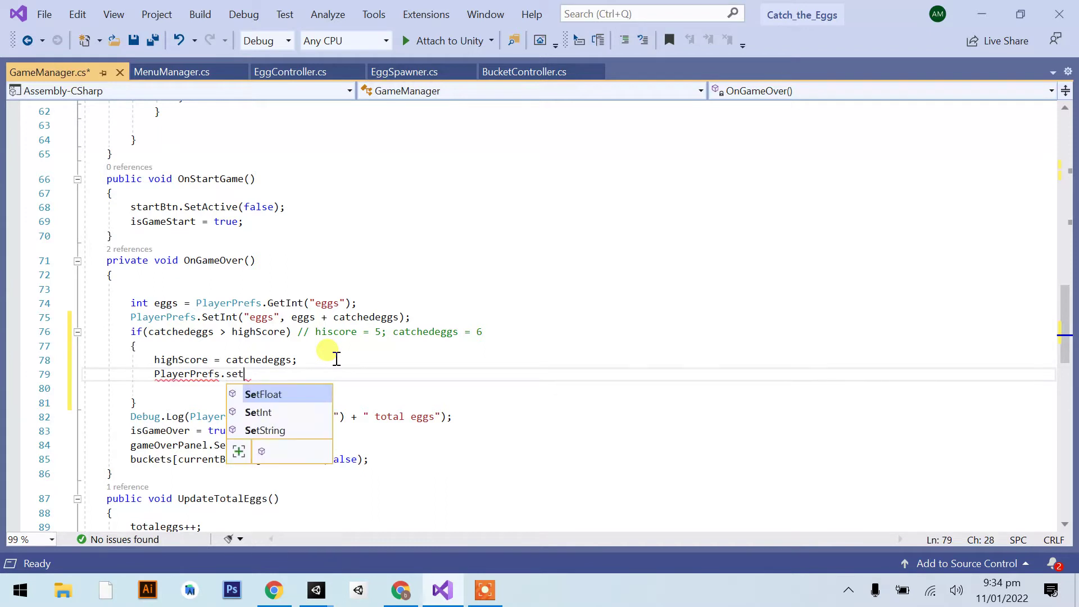
{"action": "type", "text": "i(pl);"}
{"action": "key", "text": "Return"}
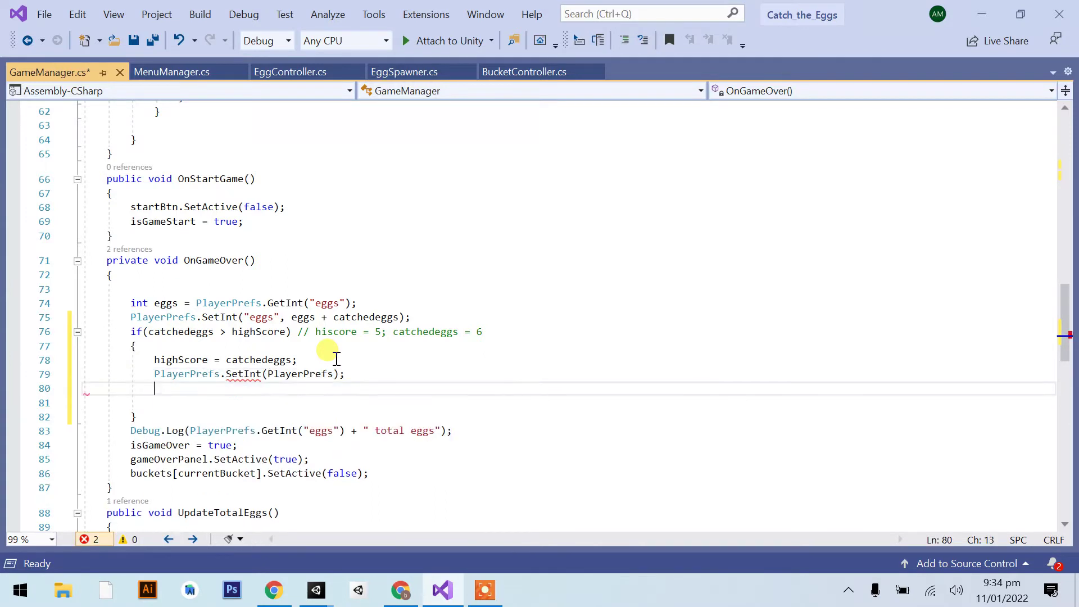
{"action": "key", "text": "ctrl+z"}
{"action": "key", "text": "ctrl+z"}
Step: Complete SetInt with key "hiscore" + MenuManager.modIndex and value highScore
{"action": "type", "text": "\"hiscore\" +"}
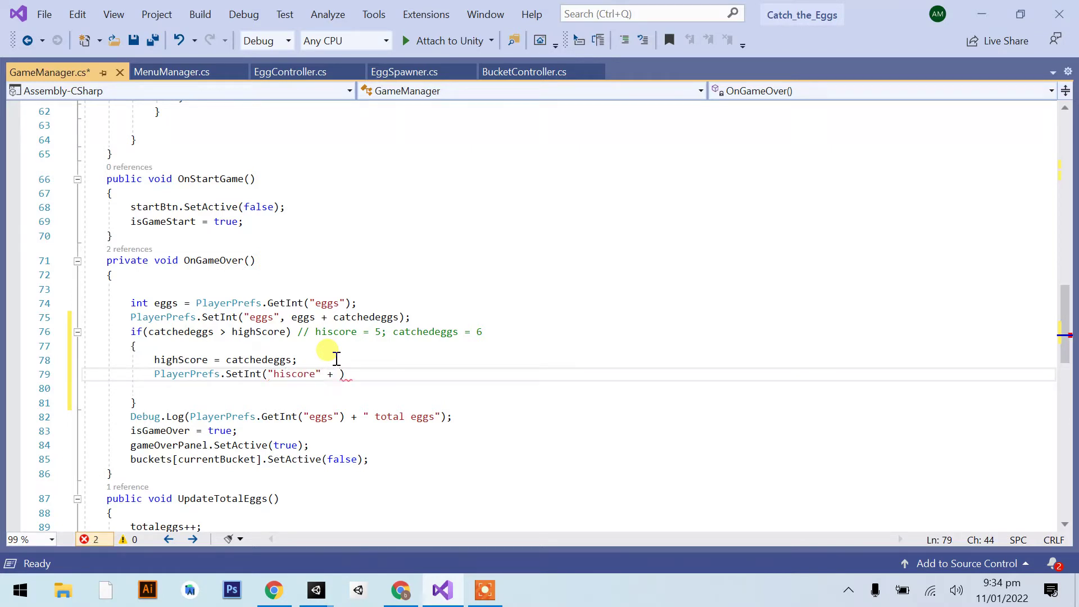
{"action": "type", "text": "Me"}
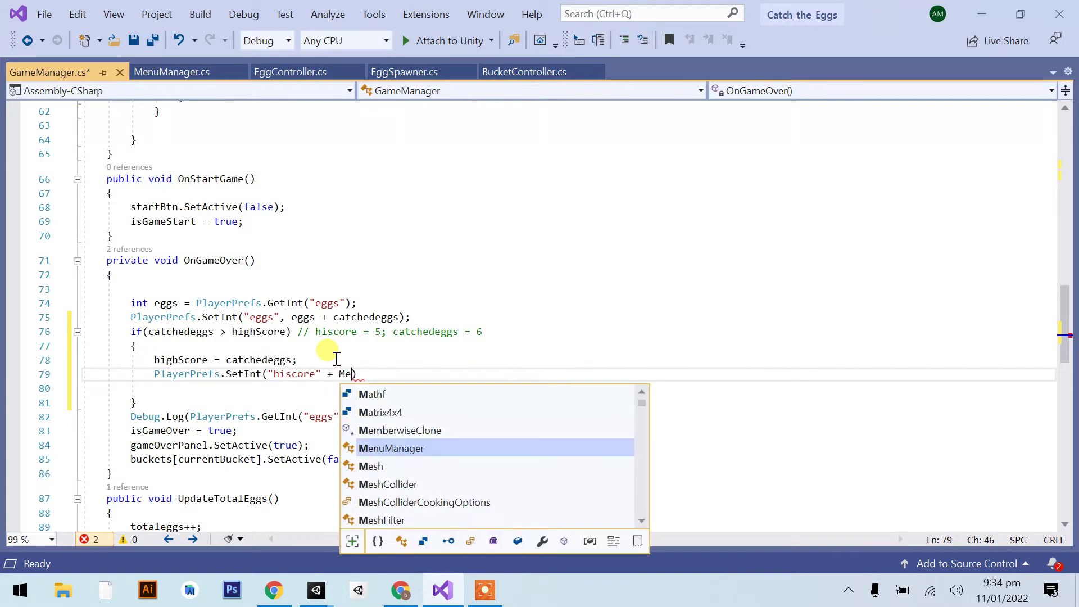
{"action": "key", "text": "Tab"}
{"action": "type", "text": ".mo"}
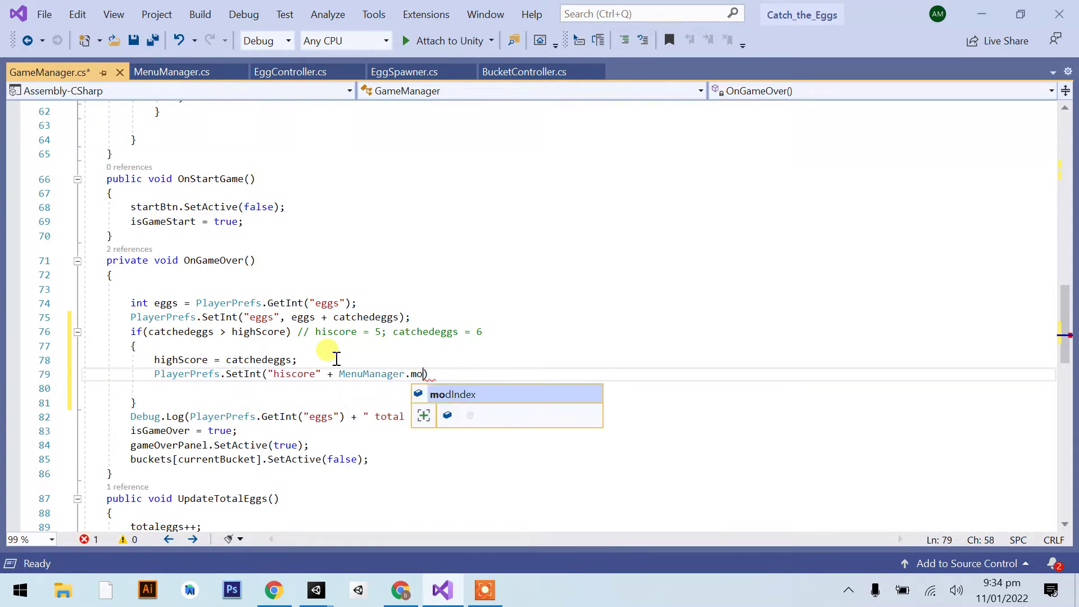
{"action": "key", "text": "Tab"}
{"action": "type", "text": ","}
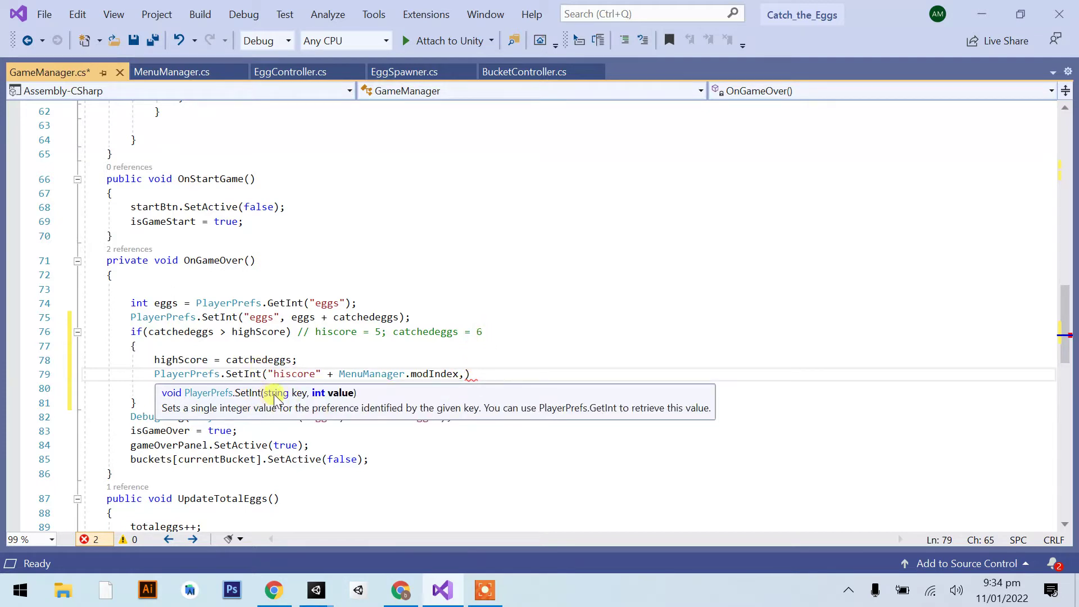
{"action": "left_click_drag", "start_coordinate": [268, 375], "coordinate": [465, 377]}
{"action": "left_click", "coordinate": [466, 376]}
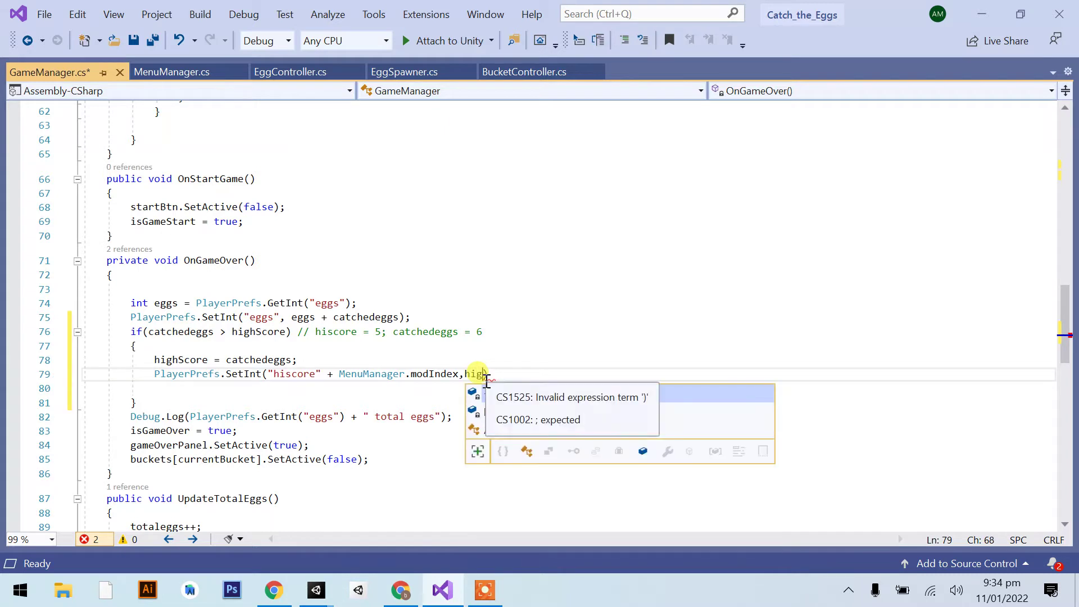
{"action": "type", "text": "highScore);"}
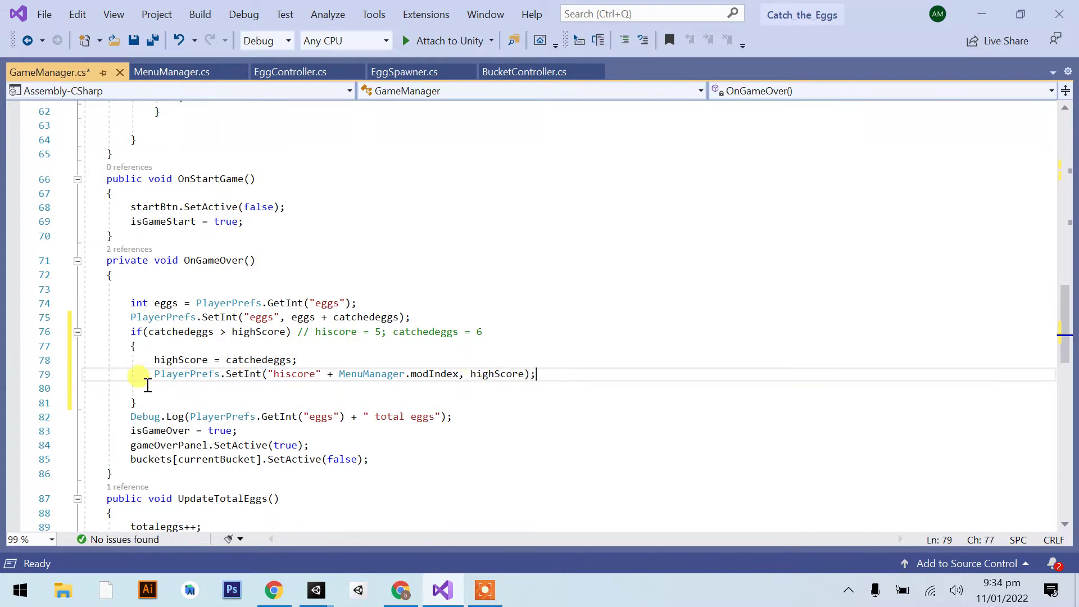
{"action": "left_click_drag", "start_coordinate": [153, 360], "coordinate": [317, 361]}
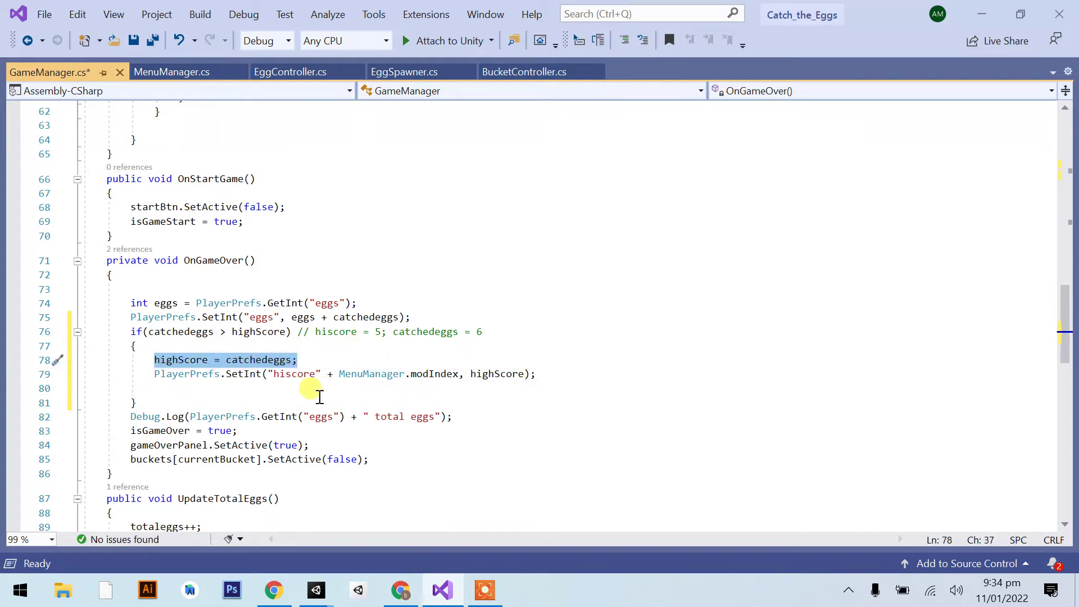
{"action": "left_click", "coordinate": [272, 377]}
{"action": "left_click", "coordinate": [262, 386]}
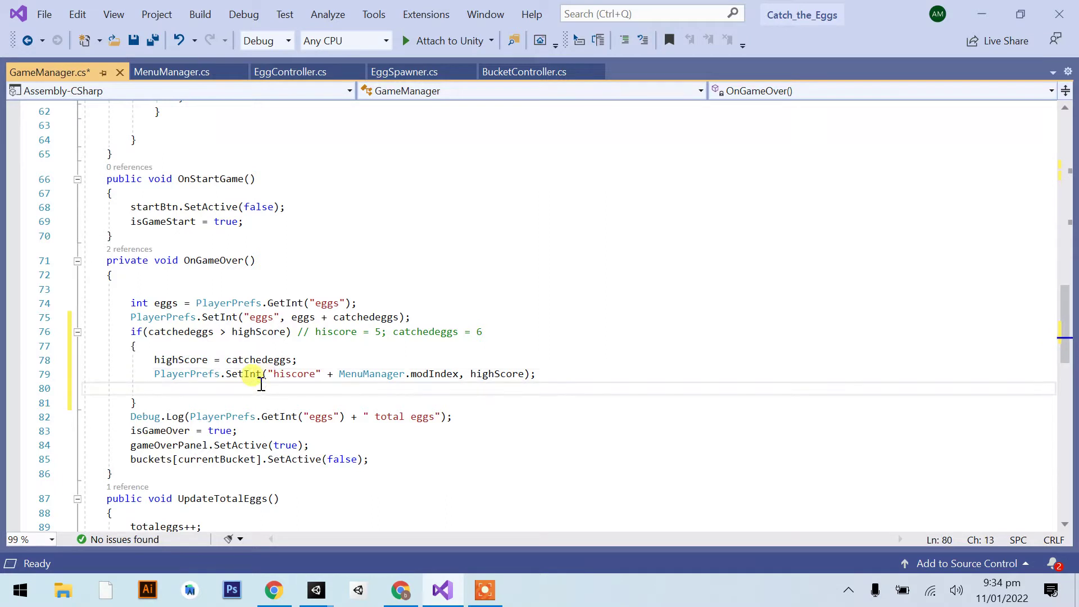
Step: Add 'Debug.Log("new High score");' after the SetInt line and save GameManager.cs
{"action": "type", "text": "Debug."}
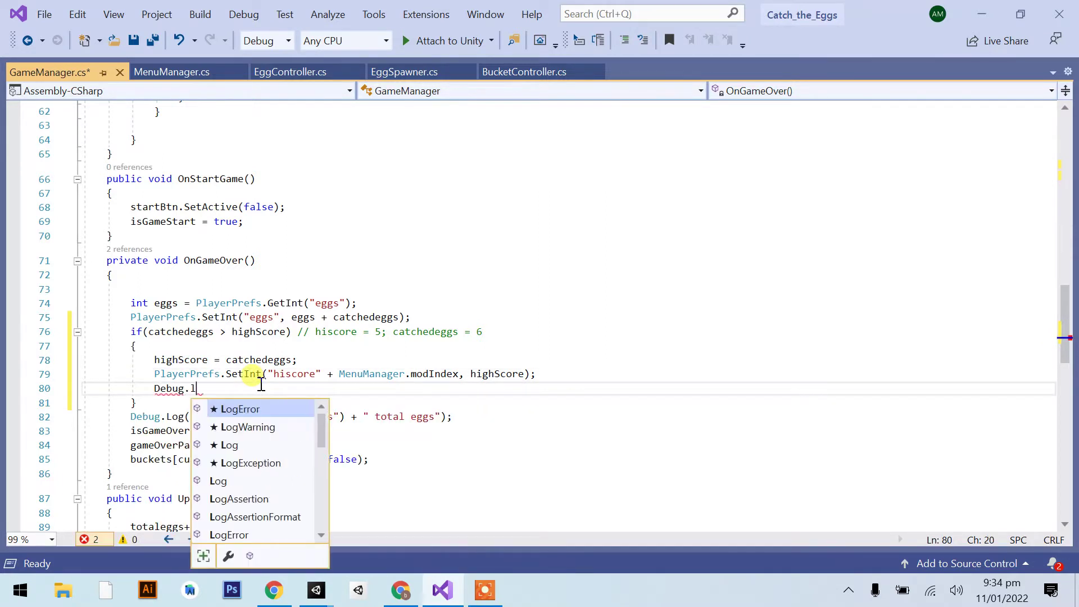
{"action": "type", "text": "l"}
{"action": "key", "text": "Down"}
{"action": "key", "text": "Down"}
{"action": "key", "text": "Tab"}
{"action": "type", "text": "("}
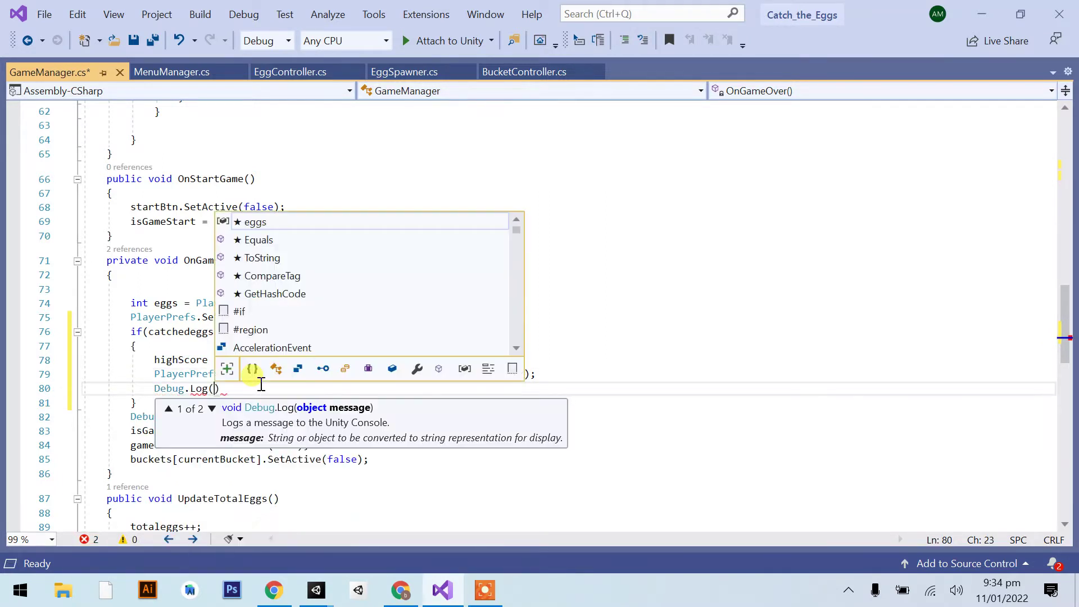
{"action": "type", "text": "\"new High"}
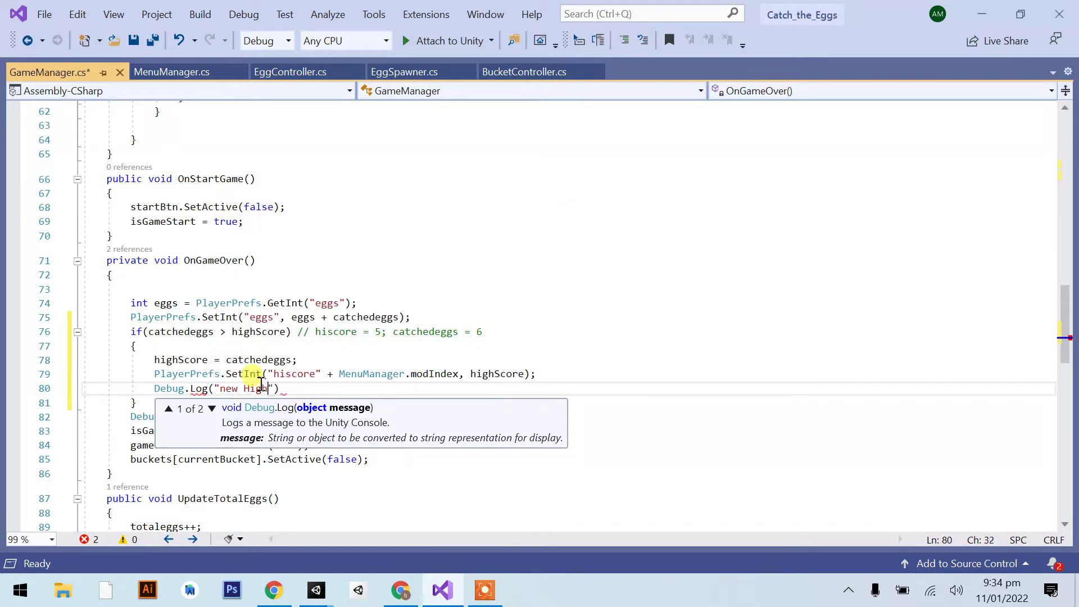
{"action": "type", "text": "\");"}
{"action": "key", "text": "ctrl+s"}
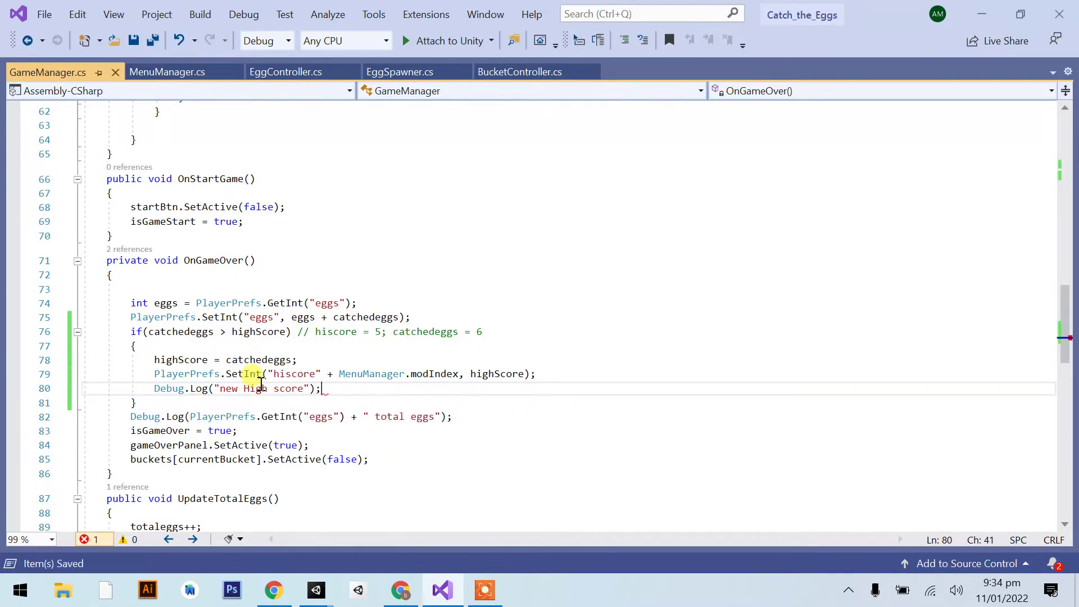
Step: In Unity, select bucket1 through bucket3 and set their shared Speed to 5
{"action": "mouse_move", "coordinate": [315, 599]}
{"action": "left_click", "coordinate": [264, 534]}
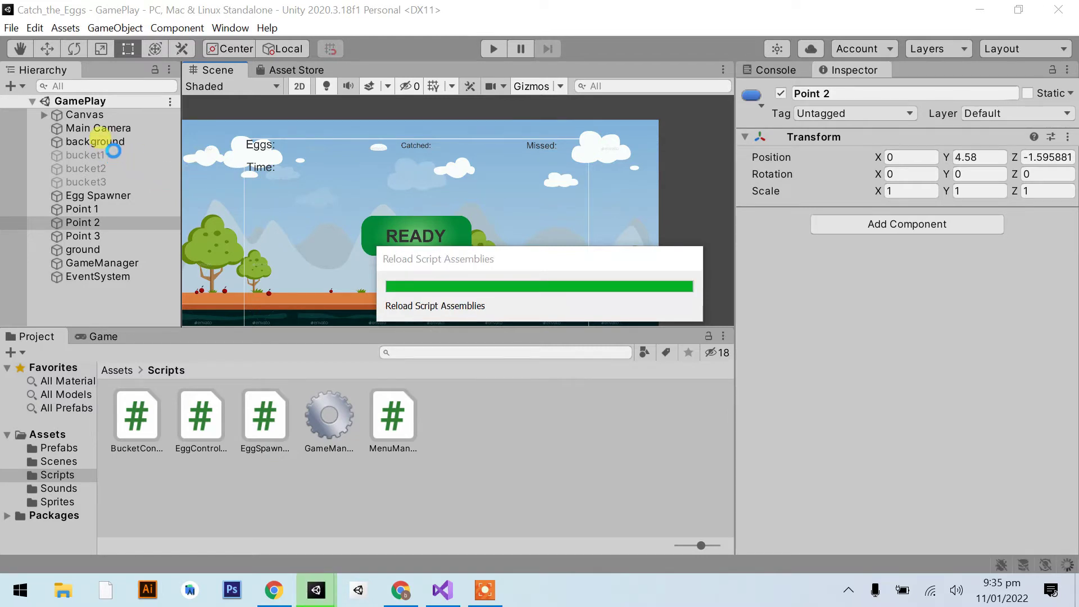
{"action": "left_click", "coordinate": [114, 151]}
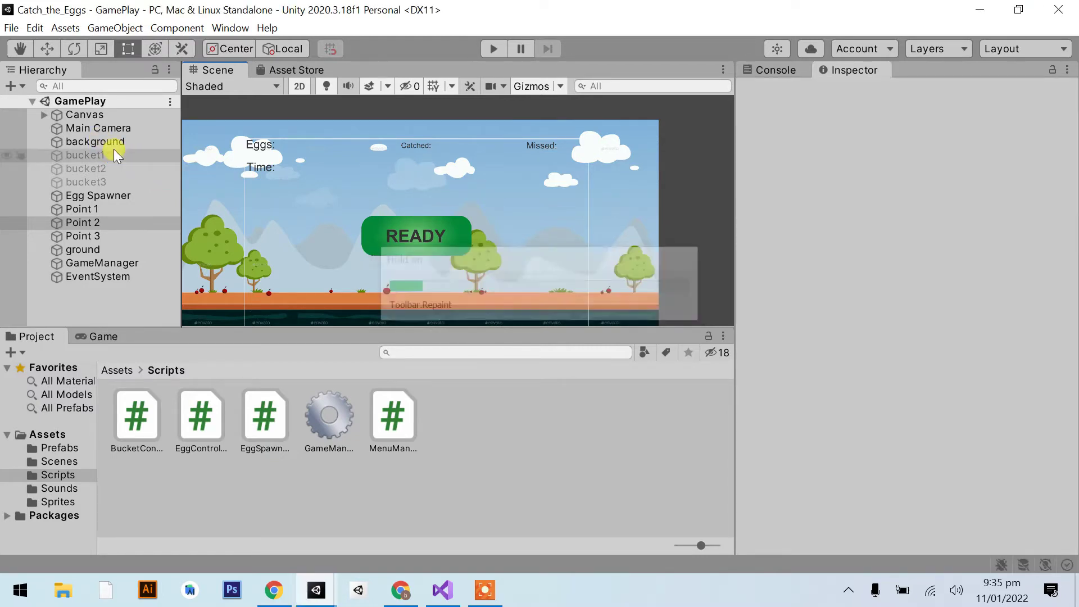
{"action": "left_click", "coordinate": [117, 179], "text": "shift"}
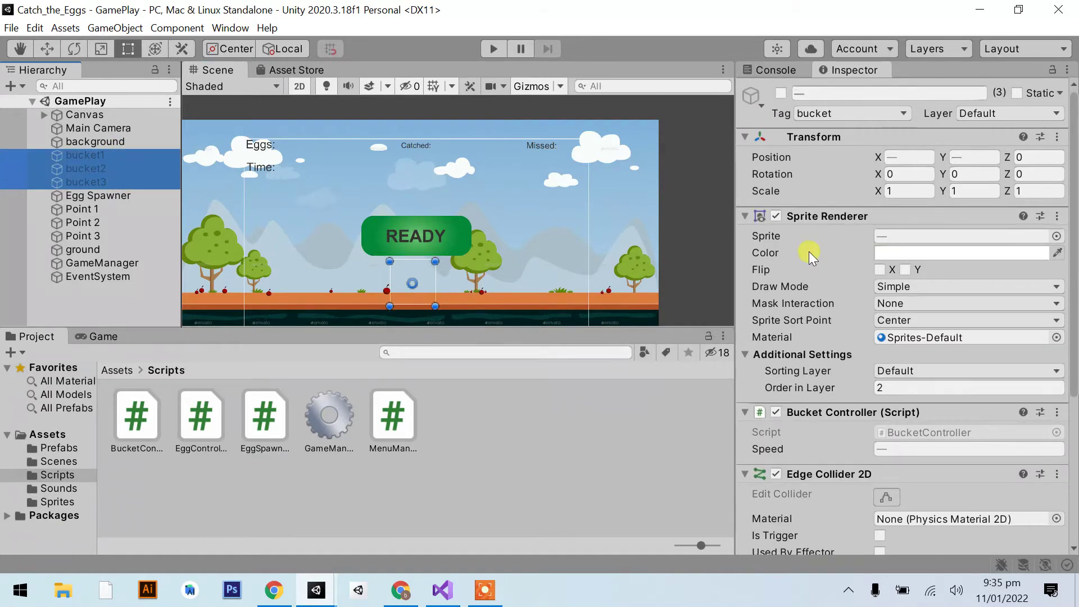
{"action": "scroll", "coordinate": [804, 289], "scroll_direction": "down", "scroll_amount": 5}
{"action": "scroll", "coordinate": [817, 282], "scroll_direction": "up", "scroll_amount": 3}
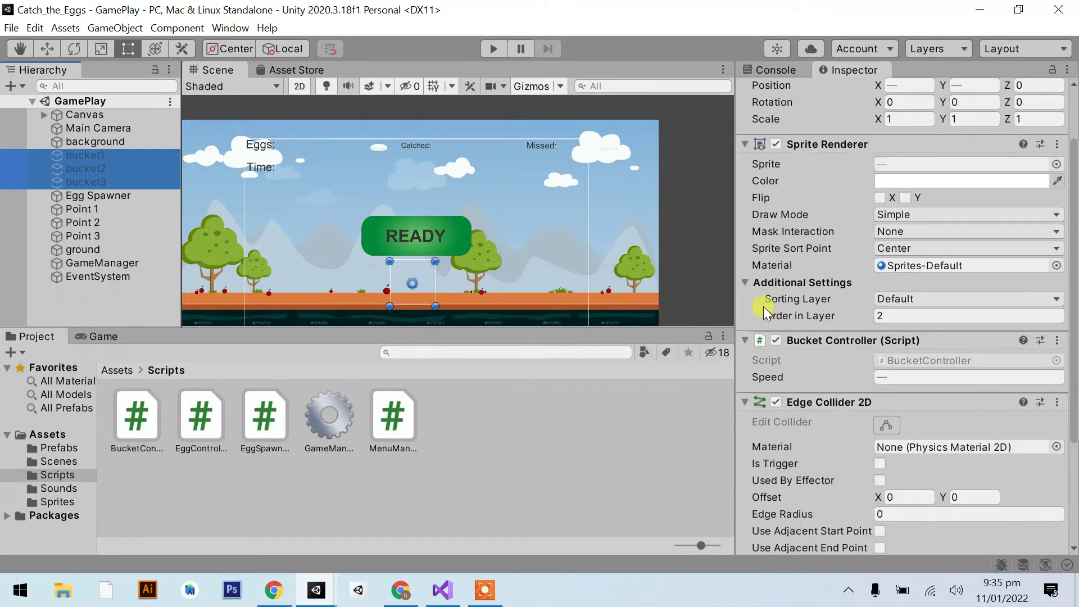
{"action": "type", "text": "5"}
{"action": "key", "text": "Return"}
Step: Adjust each bucket's Speed individually, giving bucket3 a Speed of 15
{"action": "left_click", "coordinate": [128, 151]}
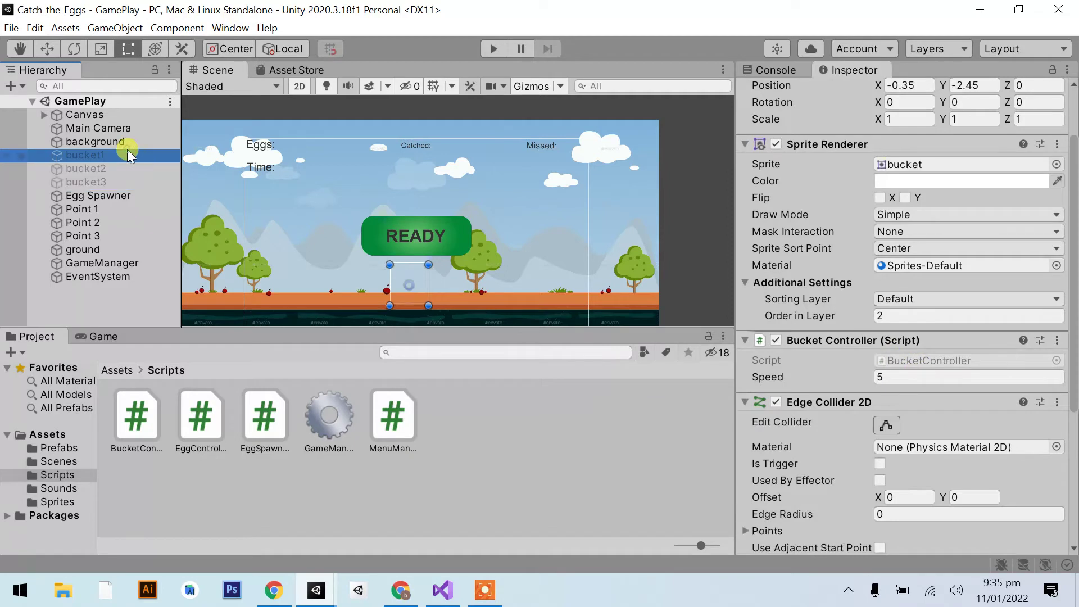
{"action": "left_click", "coordinate": [899, 377]}
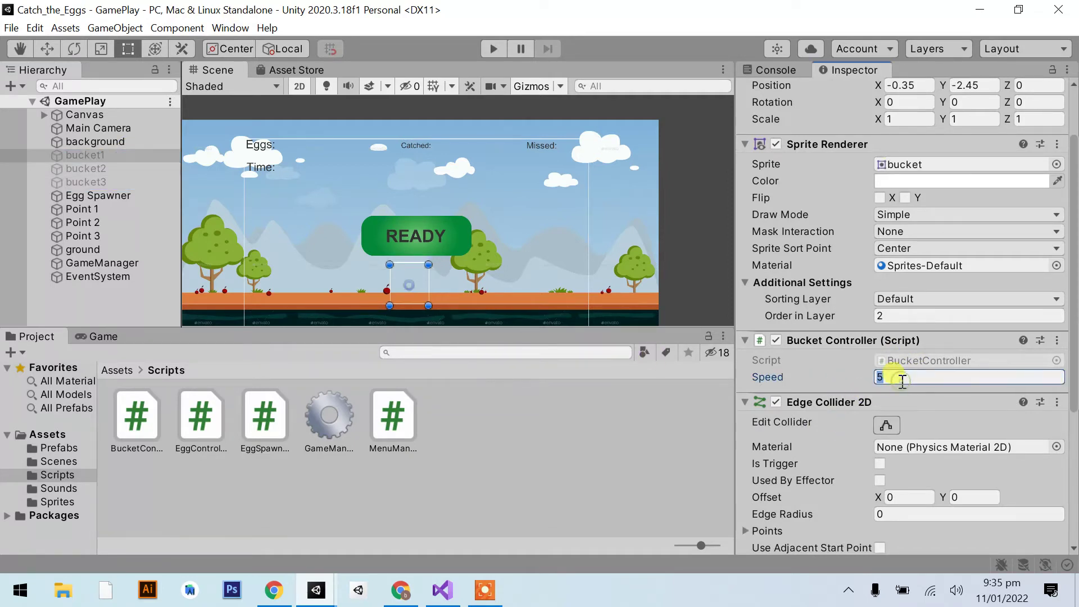
{"action": "type", "text": "10"}
{"action": "left_click", "coordinate": [84, 169]}
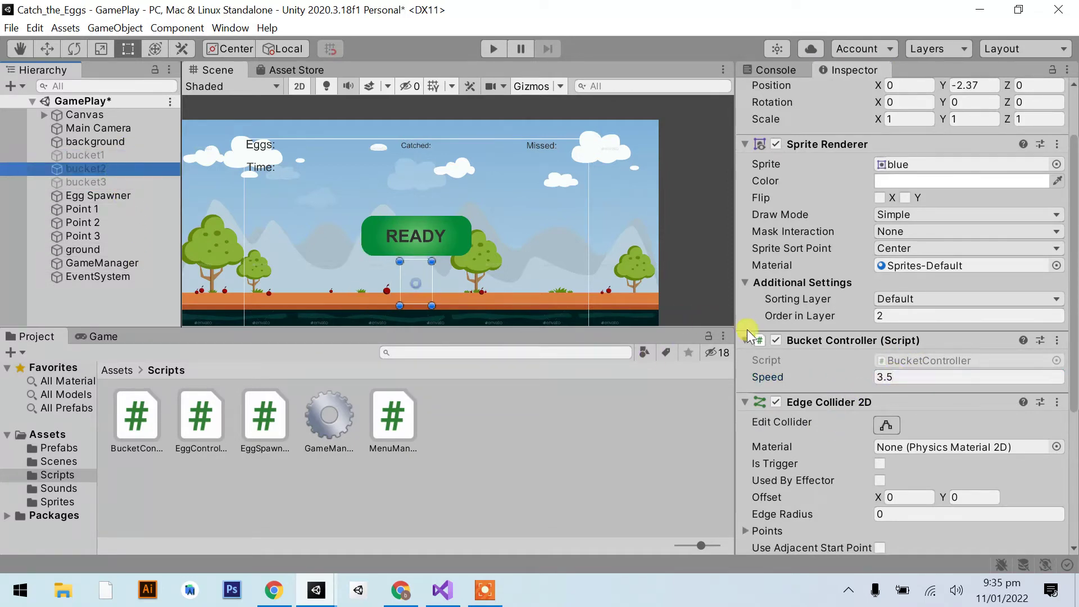
{"action": "left_click", "coordinate": [885, 376]}
{"action": "type", "text": "10"}
{"action": "left_click", "coordinate": [140, 182]}
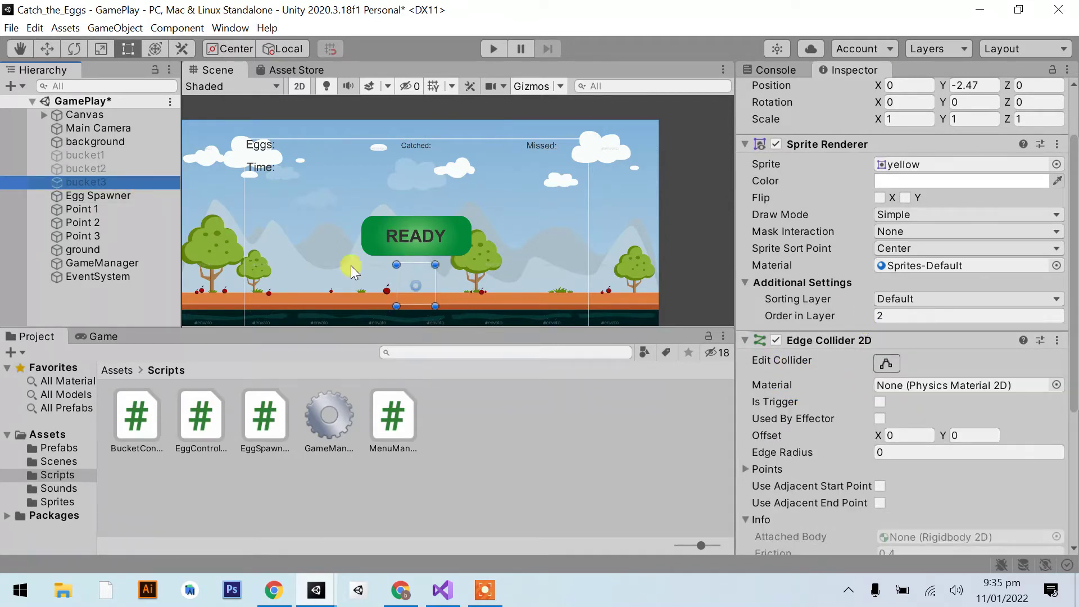
{"action": "scroll", "coordinate": [880, 344], "scroll_direction": "down", "scroll_amount": 5}
{"action": "left_click", "coordinate": [901, 445]}
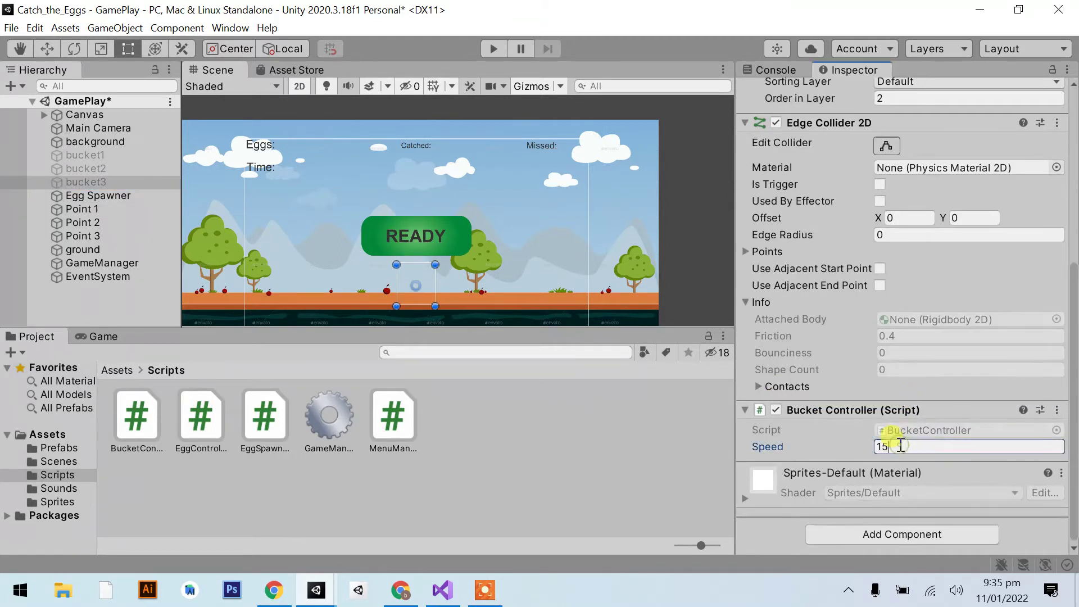
{"action": "type", "text": "15"}
Step: Open the Menu scene after saving GamePlay, then enter Play mode with the Console shown
{"action": "left_click", "coordinate": [61, 462]}
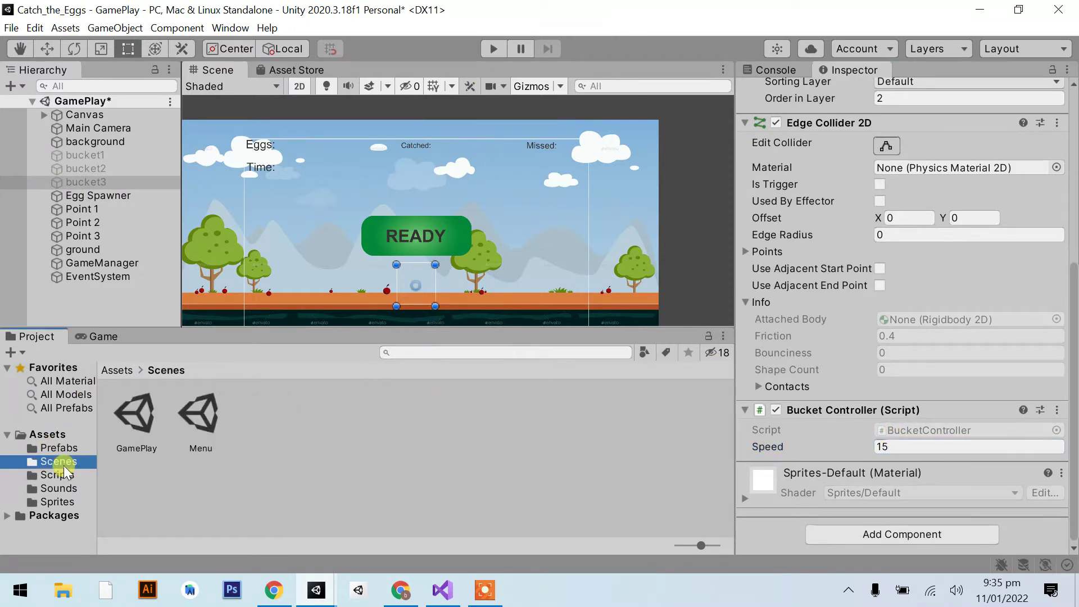
{"action": "double_click", "coordinate": [199, 419]}
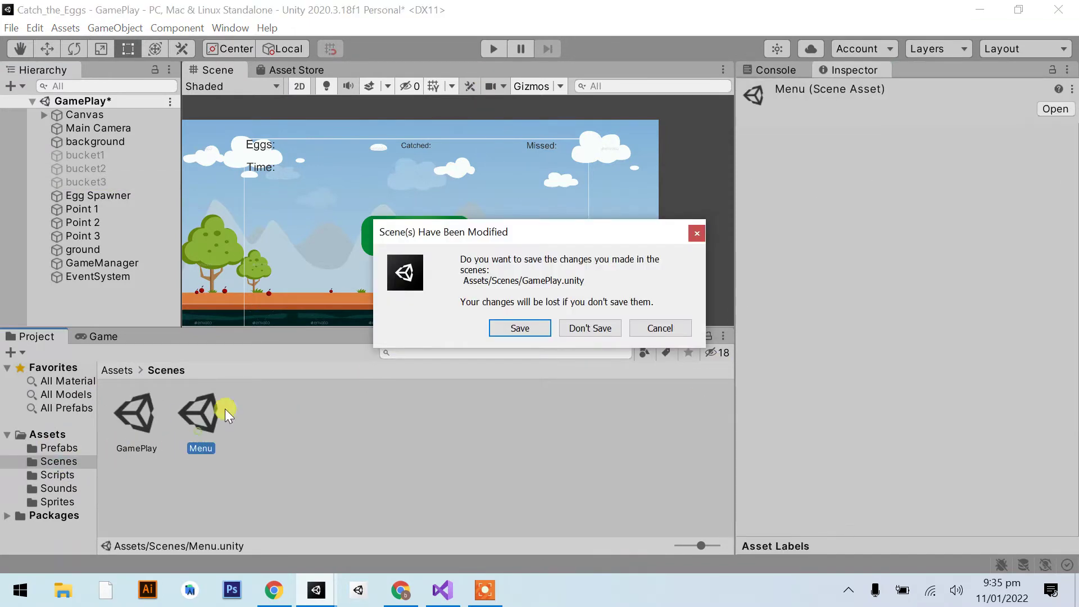
{"action": "left_click", "coordinate": [509, 328]}
{"action": "left_click", "coordinate": [491, 49]}
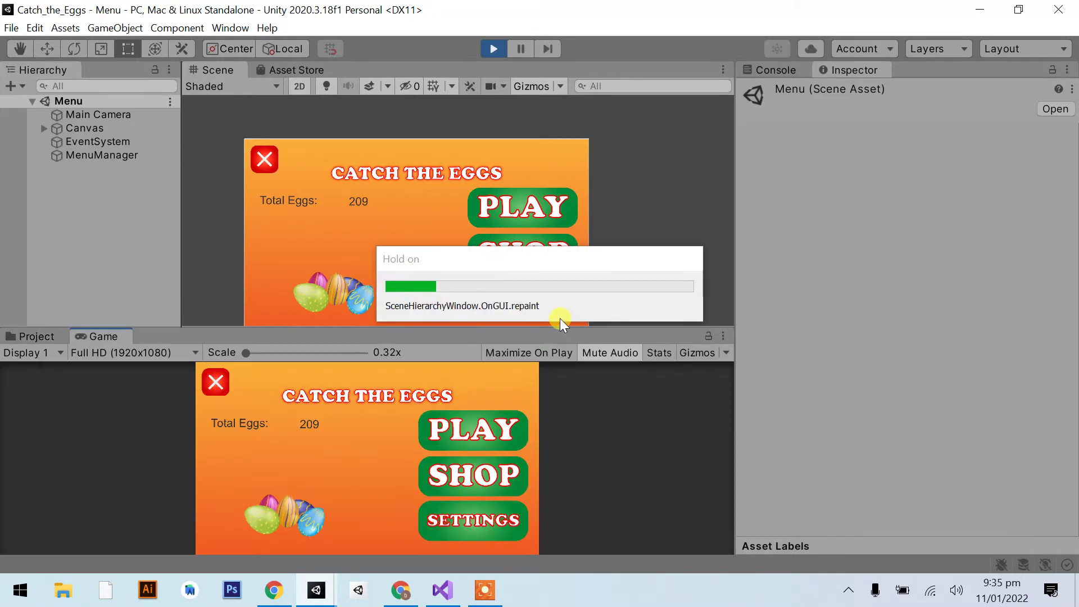
{"action": "left_click", "coordinate": [778, 74]}
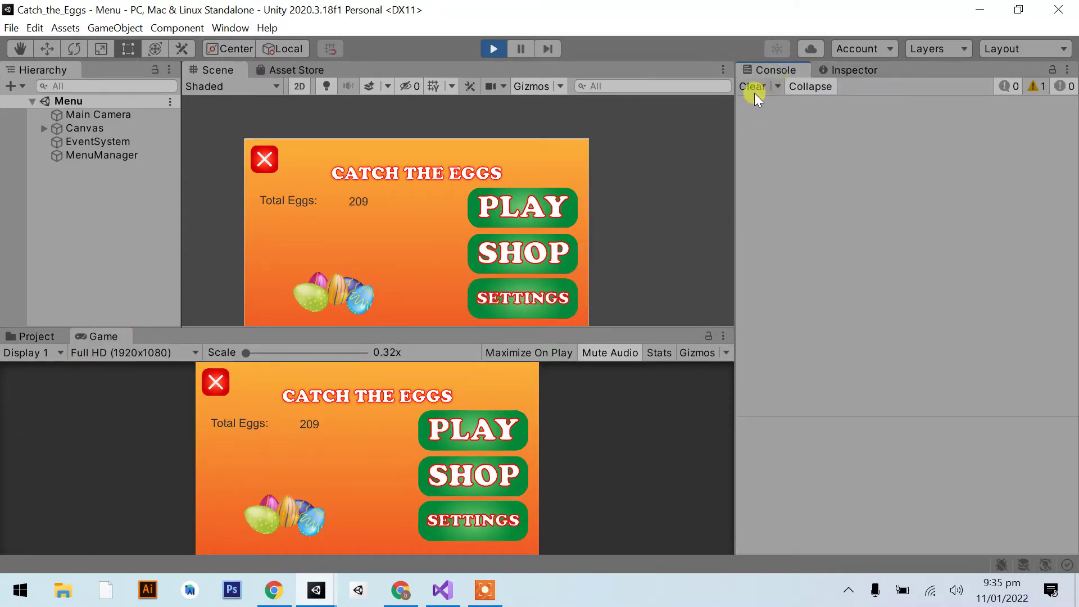
Step: Start a Knockout mode round and play it with the arrow keys until Game Over
{"action": "left_click", "coordinate": [474, 443]}
{"action": "left_click", "coordinate": [299, 468]}
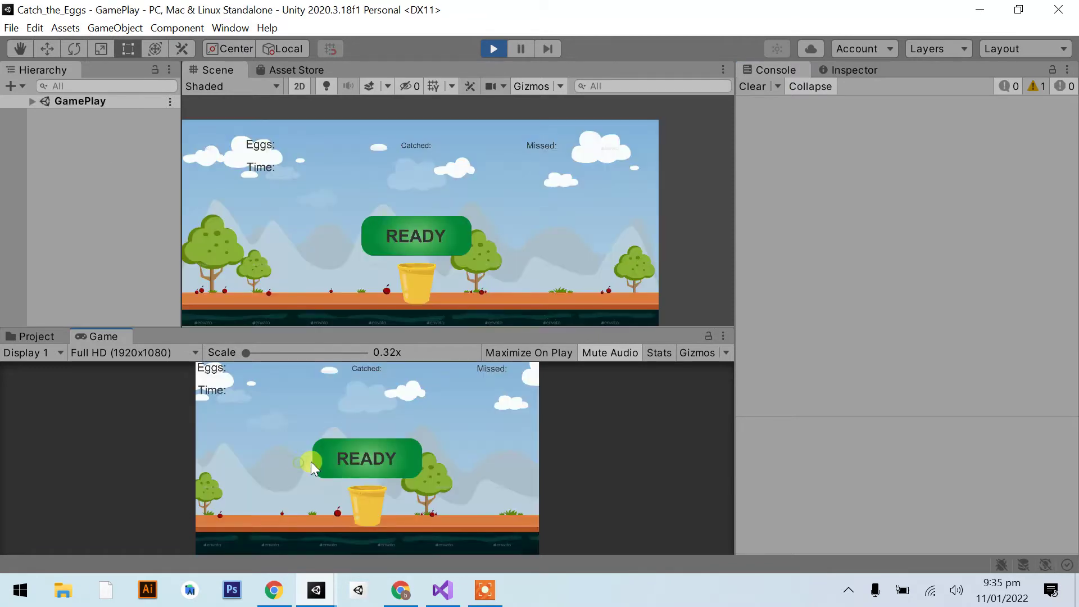
{"action": "left_click", "coordinate": [369, 464]}
{"action": "key", "text": "Right"}
{"action": "key", "text": "Left"}
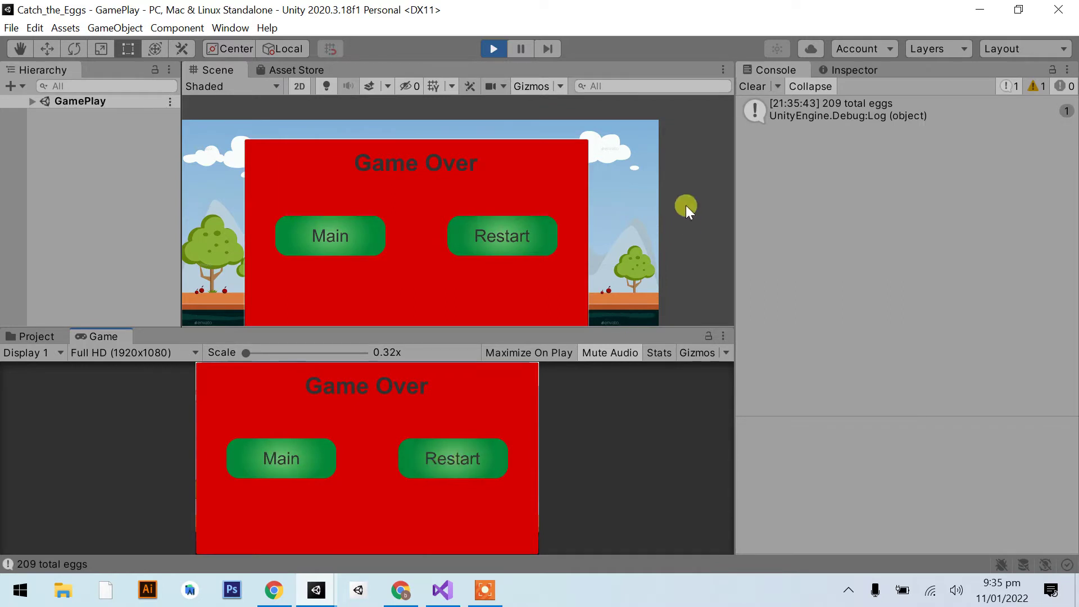
{"action": "left_click", "coordinate": [474, 440]}
Step: Check the total eggs log entry, clear the Console, and play several more restarted rounds
{"action": "left_click", "coordinate": [750, 107]}
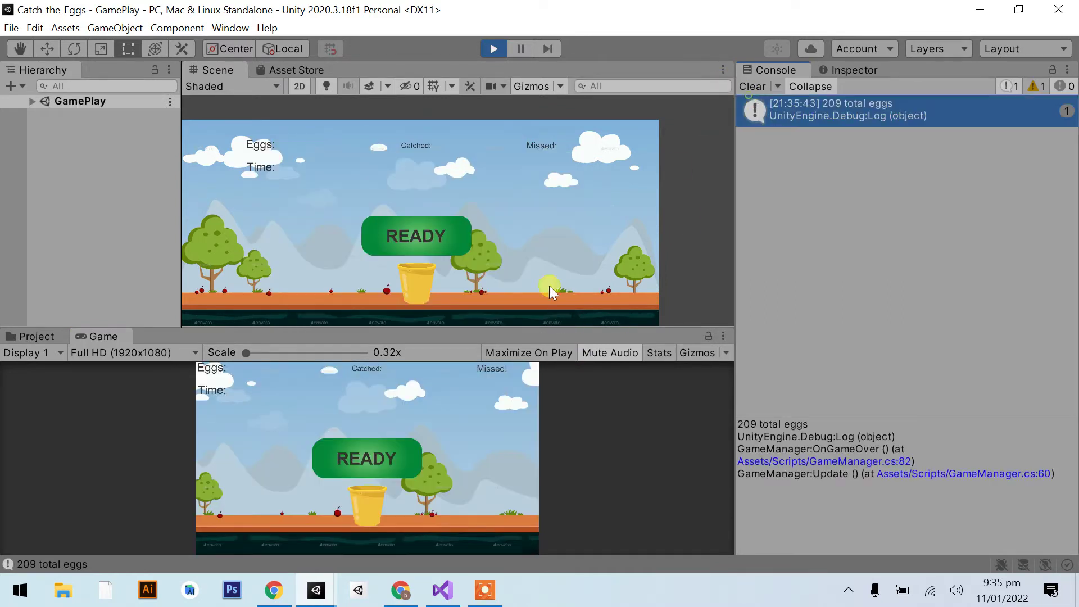
{"action": "left_click", "coordinate": [752, 86]}
{"action": "left_click", "coordinate": [419, 449]}
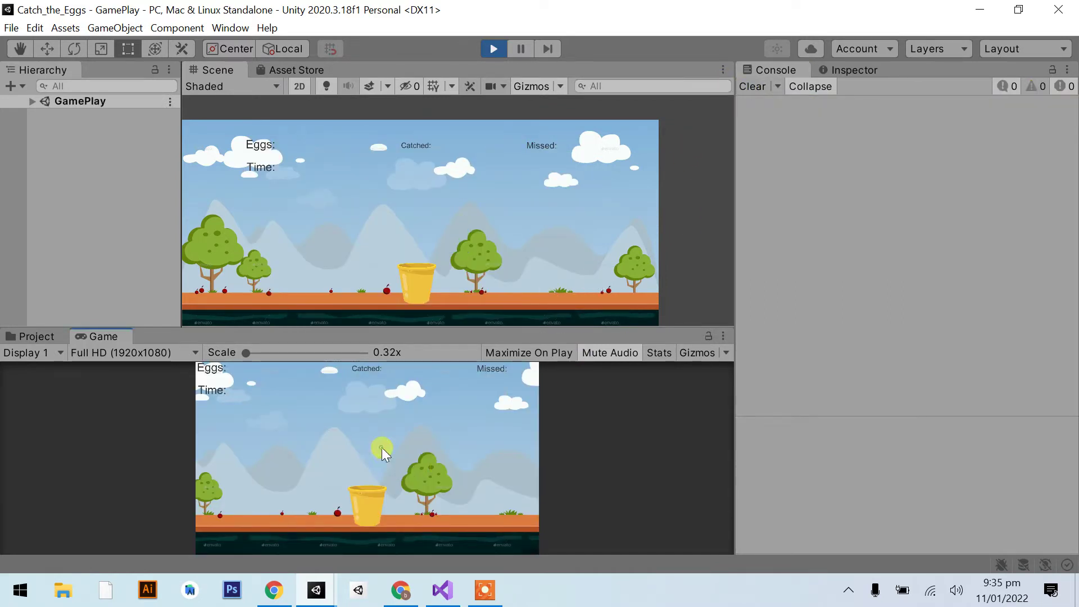
{"action": "key", "text": "Right"}
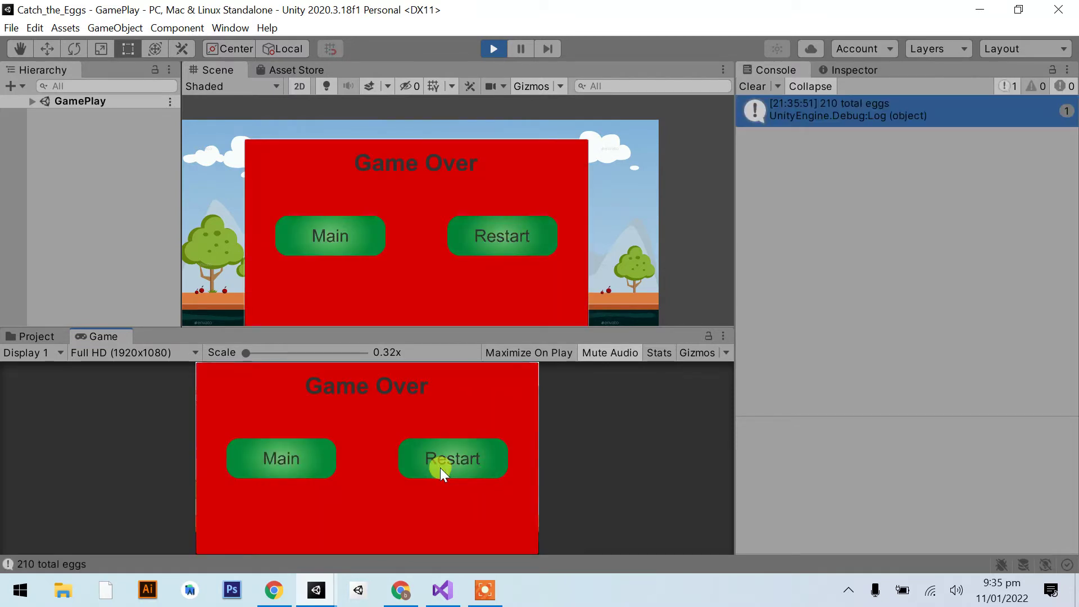
{"action": "left_click", "coordinate": [440, 468]}
{"action": "left_click", "coordinate": [393, 465]}
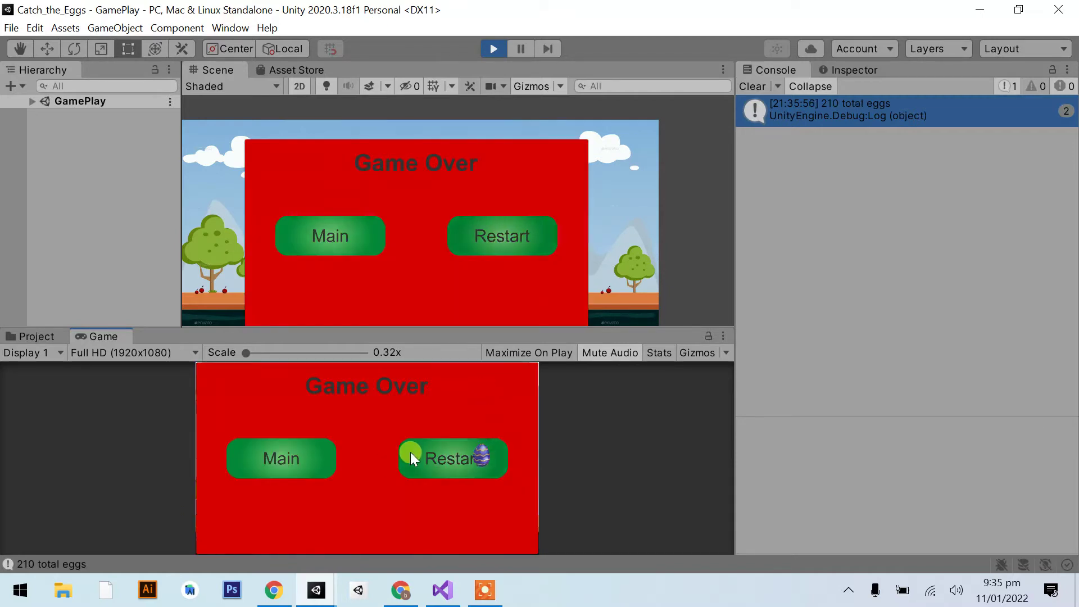
{"action": "left_click", "coordinate": [412, 458]}
{"action": "left_click", "coordinate": [398, 467]}
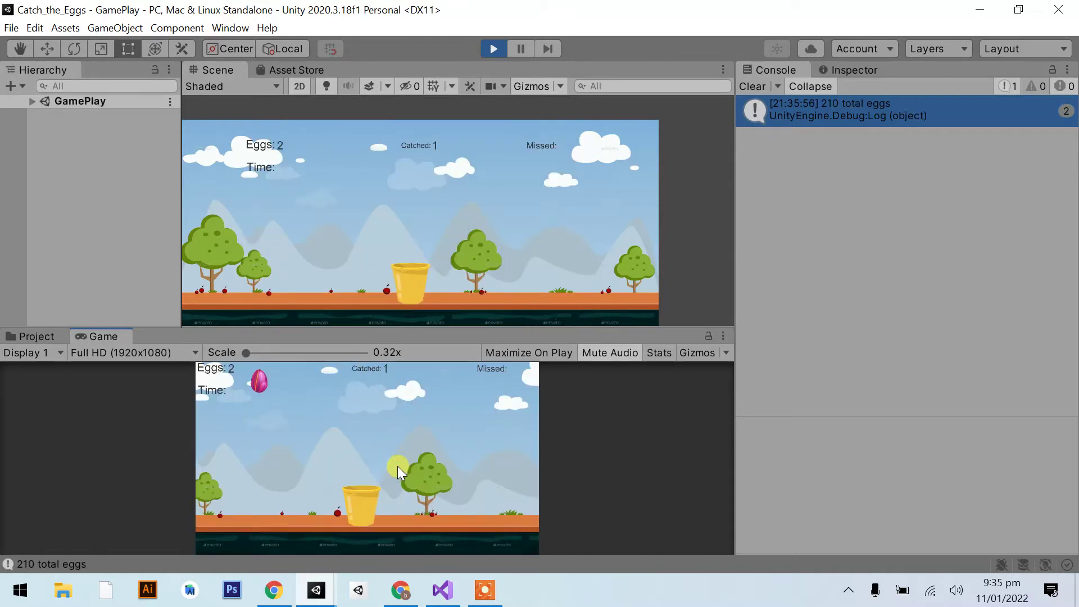
{"action": "key", "text": "Left"}
{"action": "key", "text": "Right"}
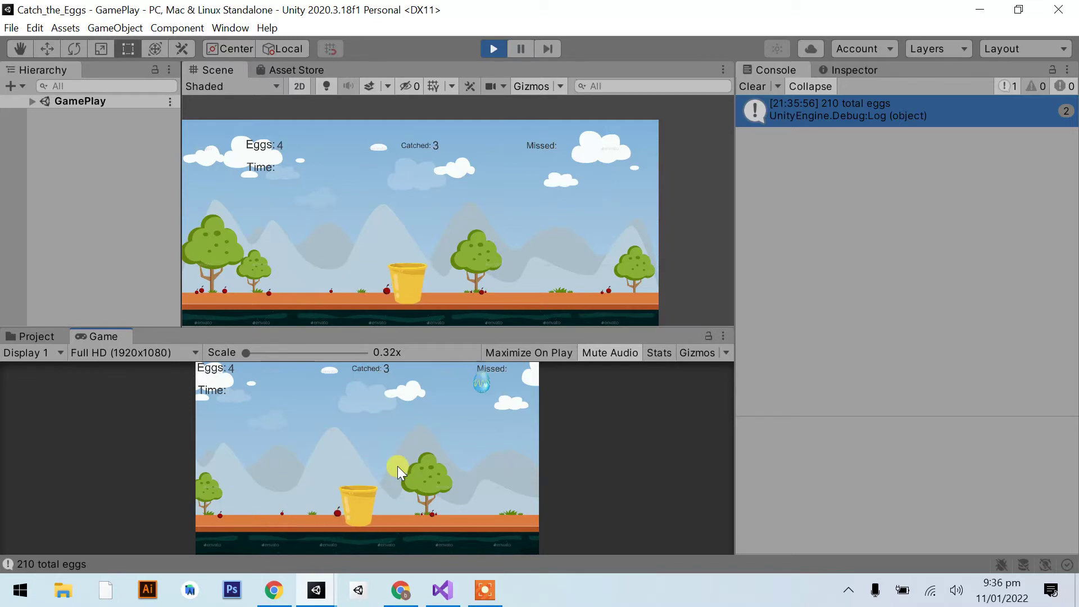
{"action": "key", "text": "Left"}
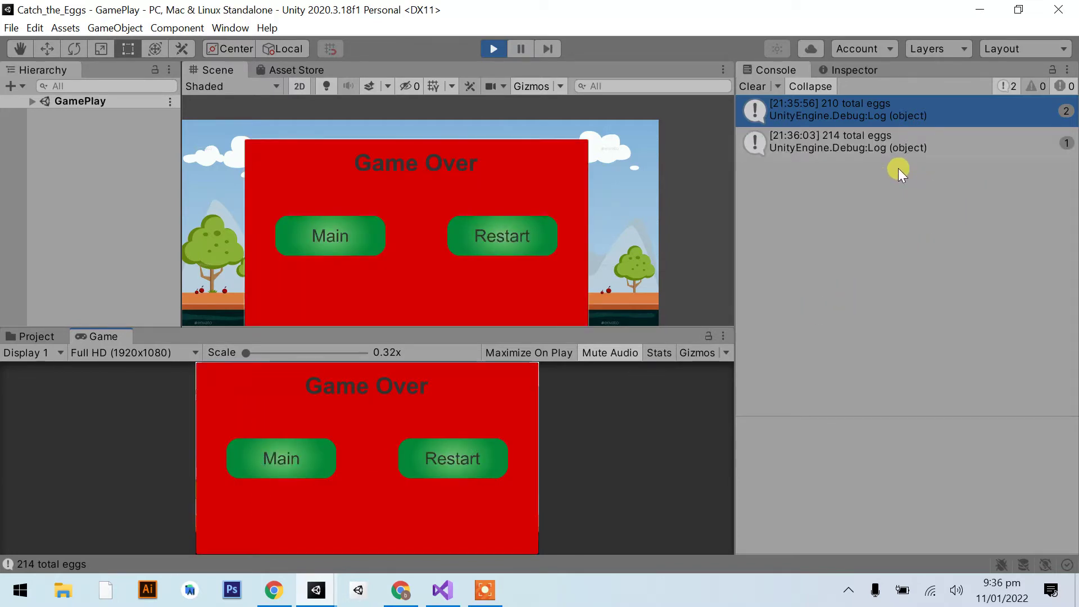
{"action": "left_click", "coordinate": [494, 54]}
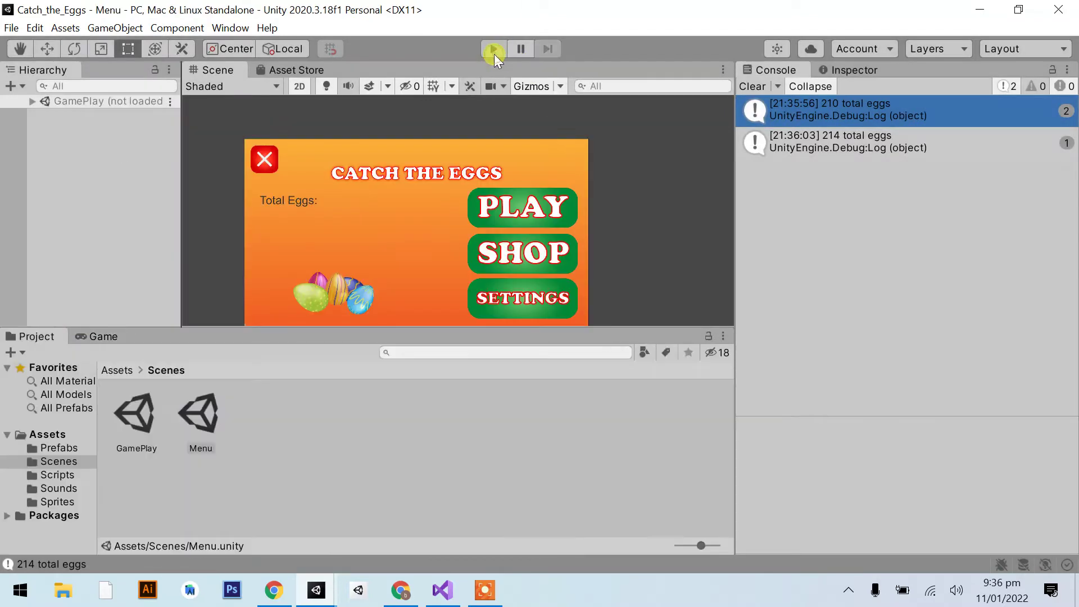
{"action": "double_click", "coordinate": [848, 117]}
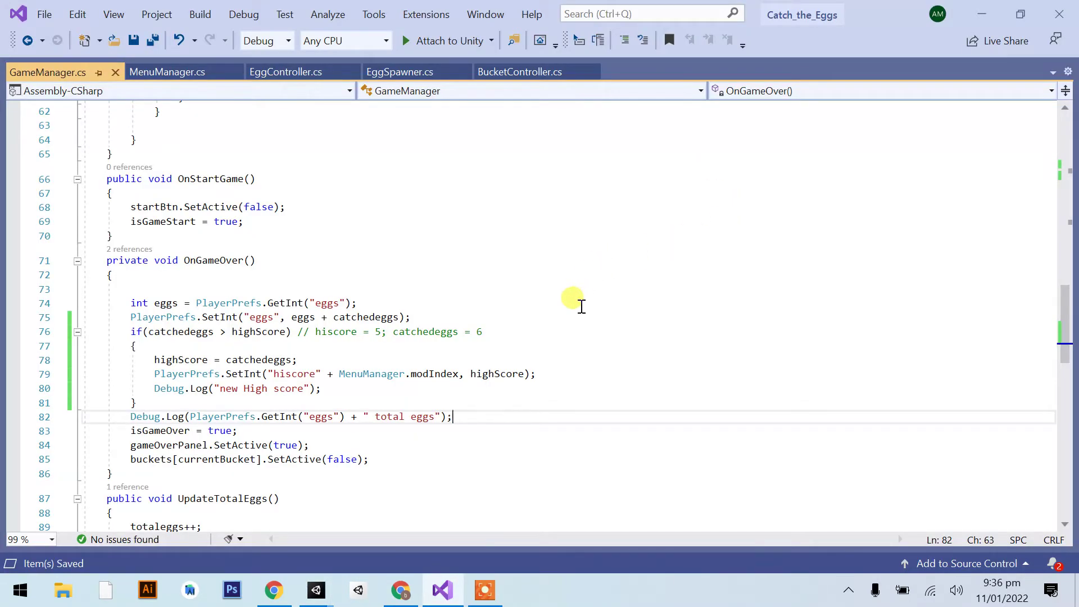
{"action": "scroll", "coordinate": [581, 306], "scroll_direction": "down", "scroll_amount": 1}
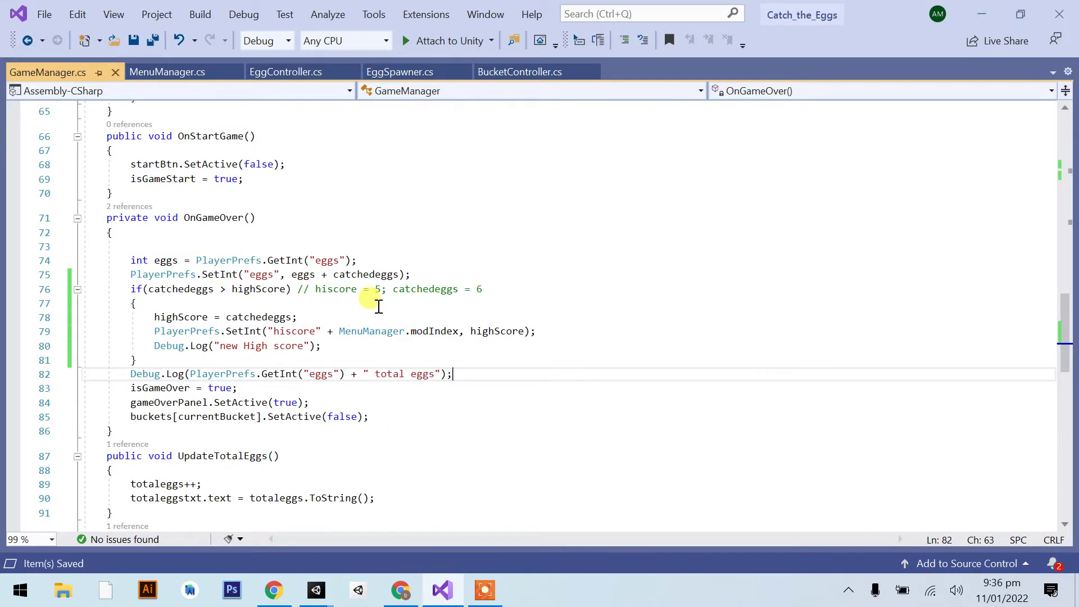
Step: Clear the Console and play Knockout Mod twice to Game Over, logging 215 then 216 total eggs
{"action": "key", "text": "alt+Tab"}
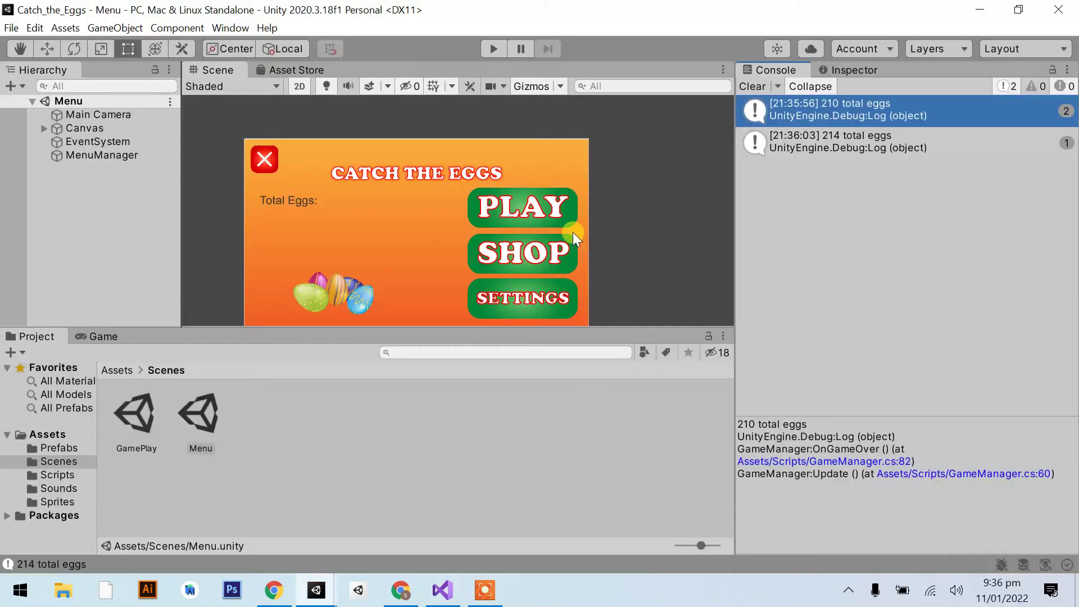
{"action": "left_click", "coordinate": [743, 91]}
{"action": "left_click", "coordinate": [493, 48]}
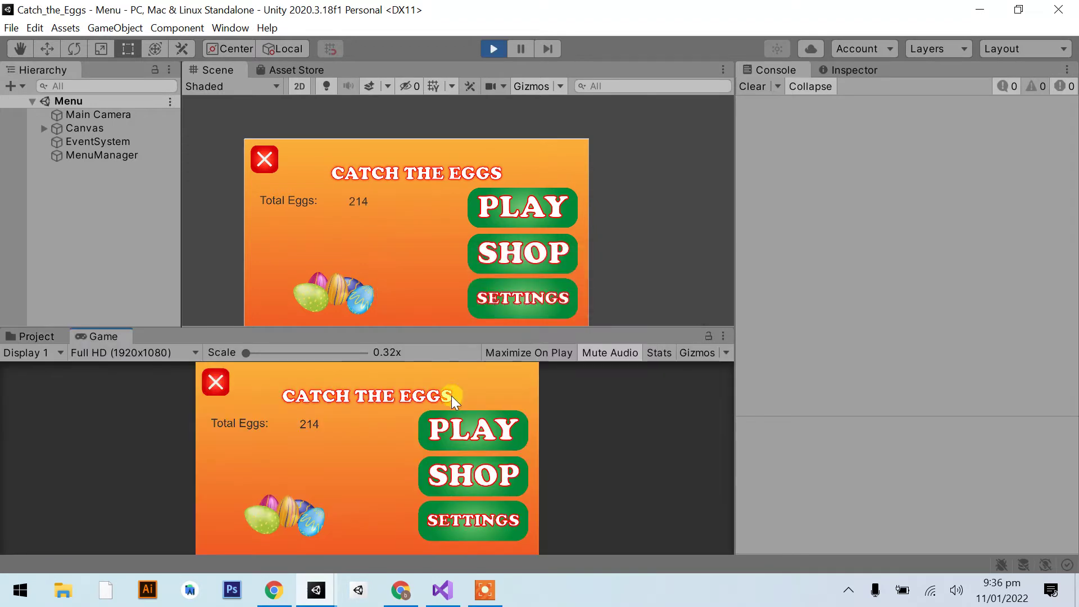
{"action": "left_click", "coordinate": [458, 434]}
{"action": "left_click", "coordinate": [300, 465]}
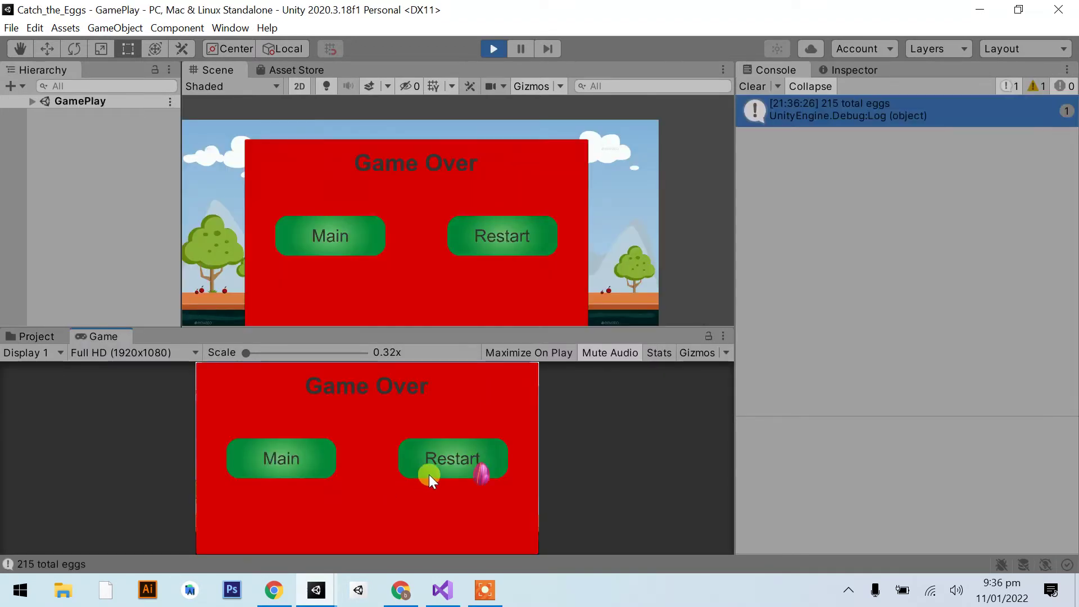
{"action": "left_click", "coordinate": [435, 470]}
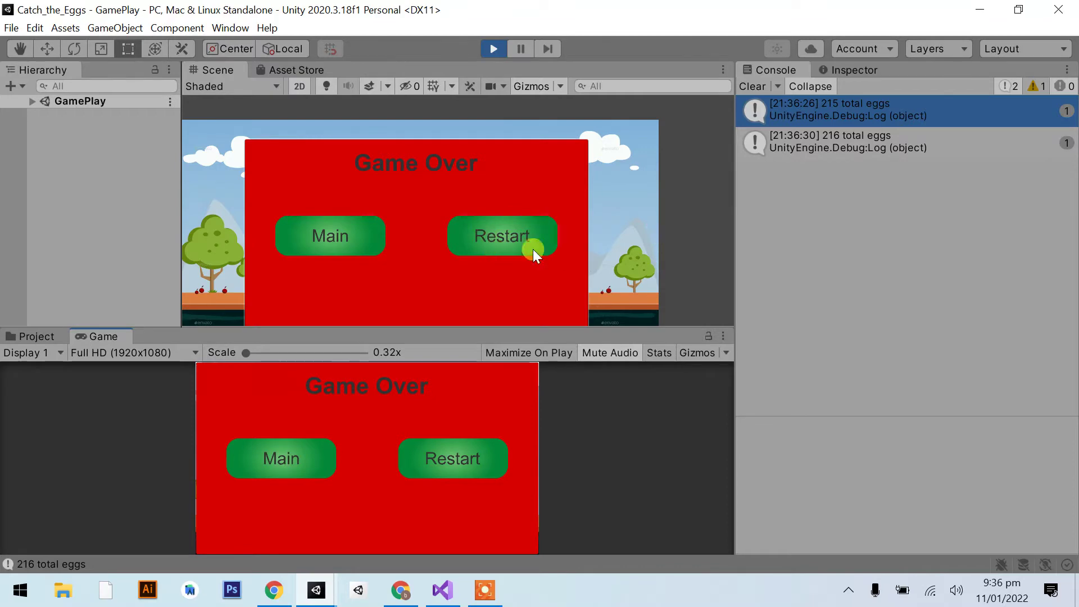
{"action": "left_click", "coordinate": [498, 56]}
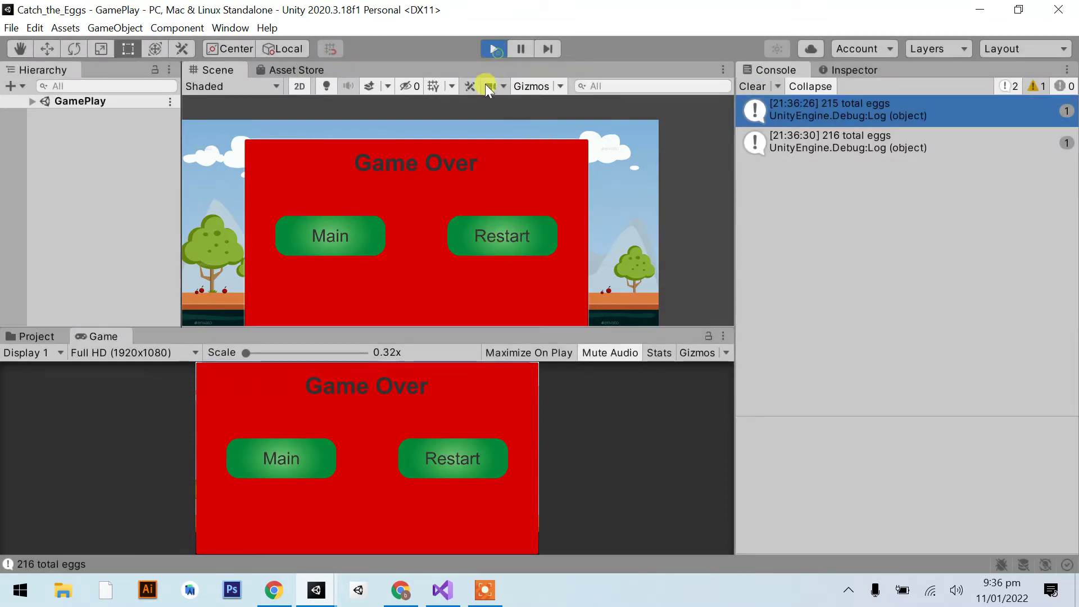
Step: Review EggController.cs's handling of eggs hitting the ground or the bucket
{"action": "left_click", "coordinate": [442, 590]}
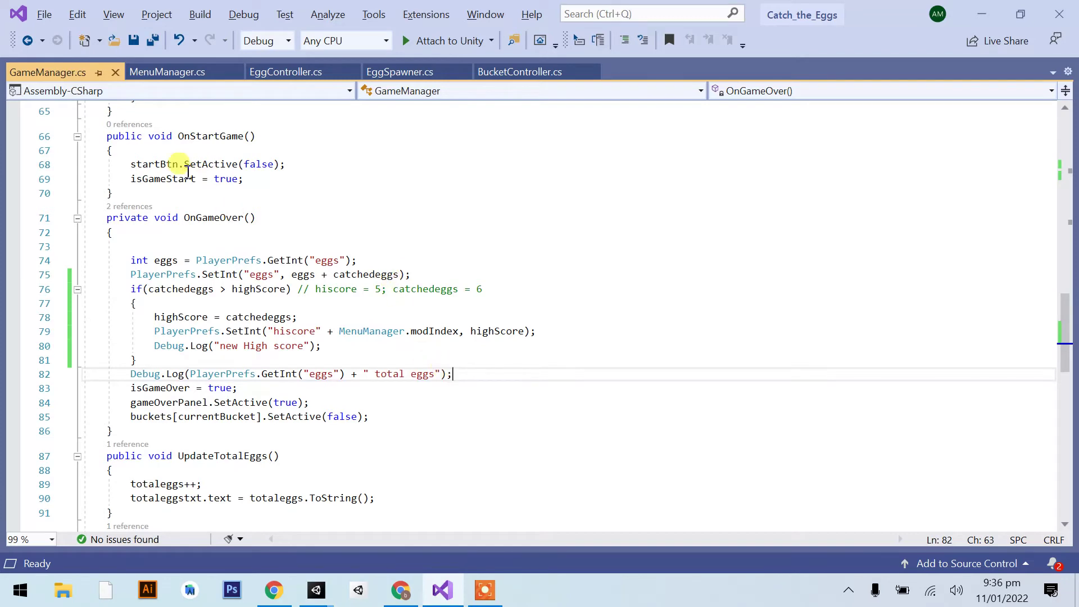
{"action": "left_click", "coordinate": [275, 72]}
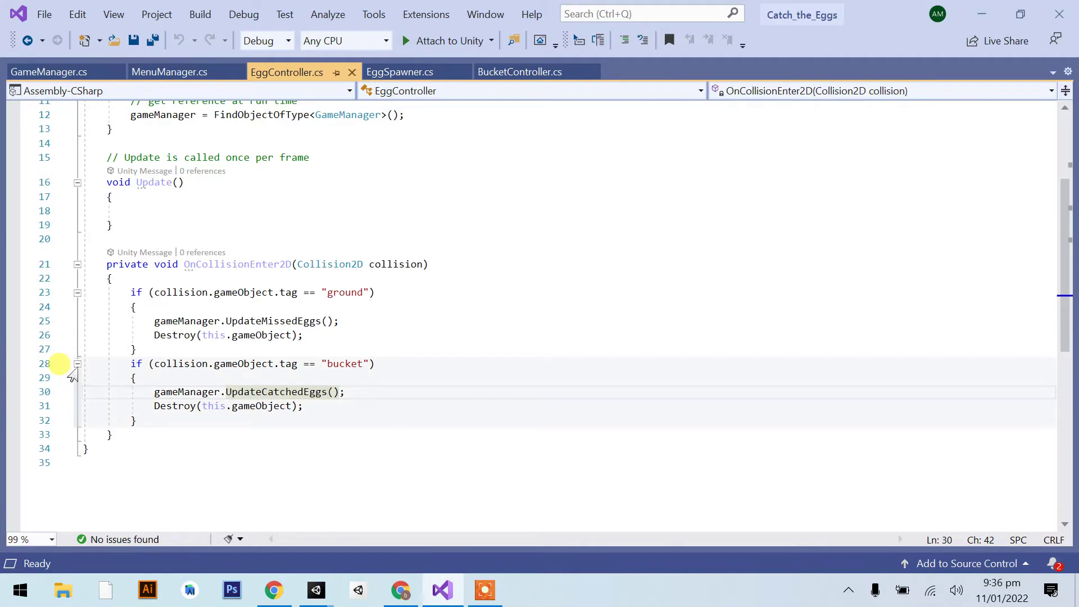
{"action": "key", "text": "alt+Tab"}
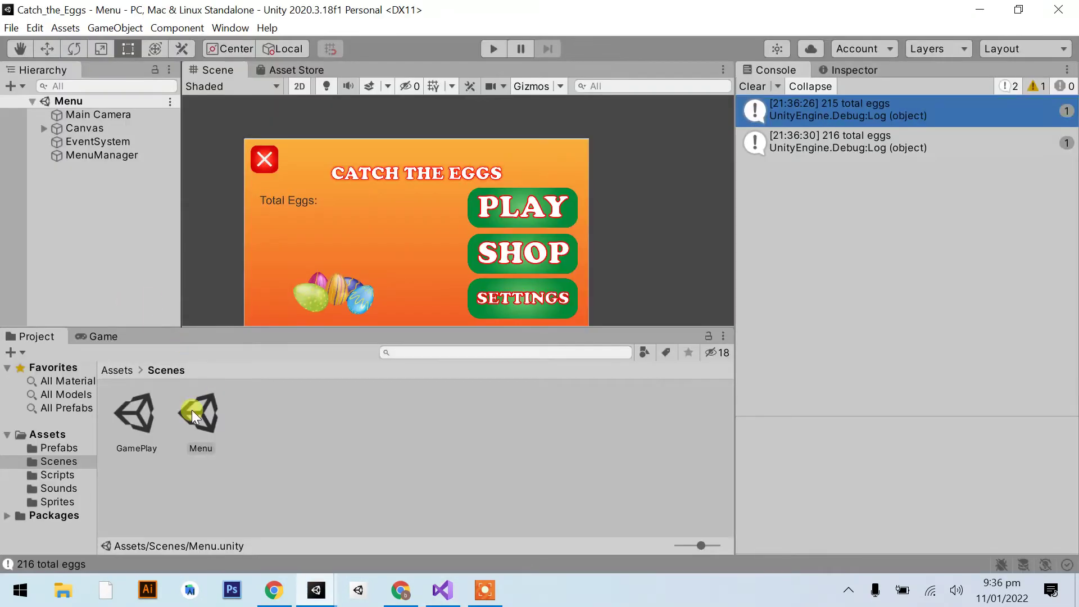
Step: In the GamePlay scene, inspect Egg Spawner's egg 1 prefab and confirm it is tagged egg
{"action": "double_click", "coordinate": [145, 415]}
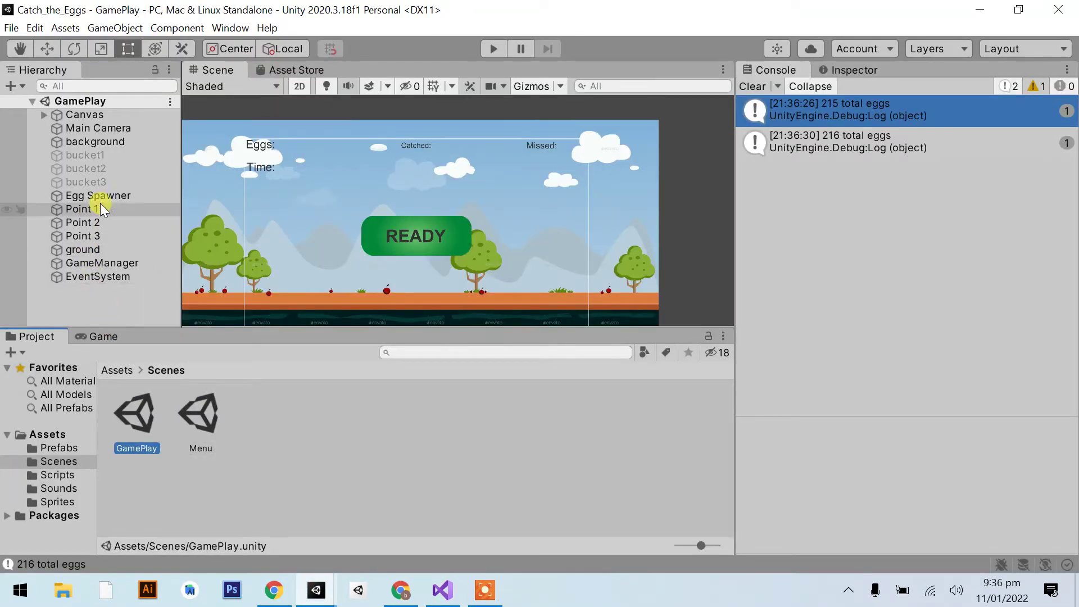
{"action": "left_click", "coordinate": [101, 196]}
{"action": "left_click", "coordinate": [833, 74]}
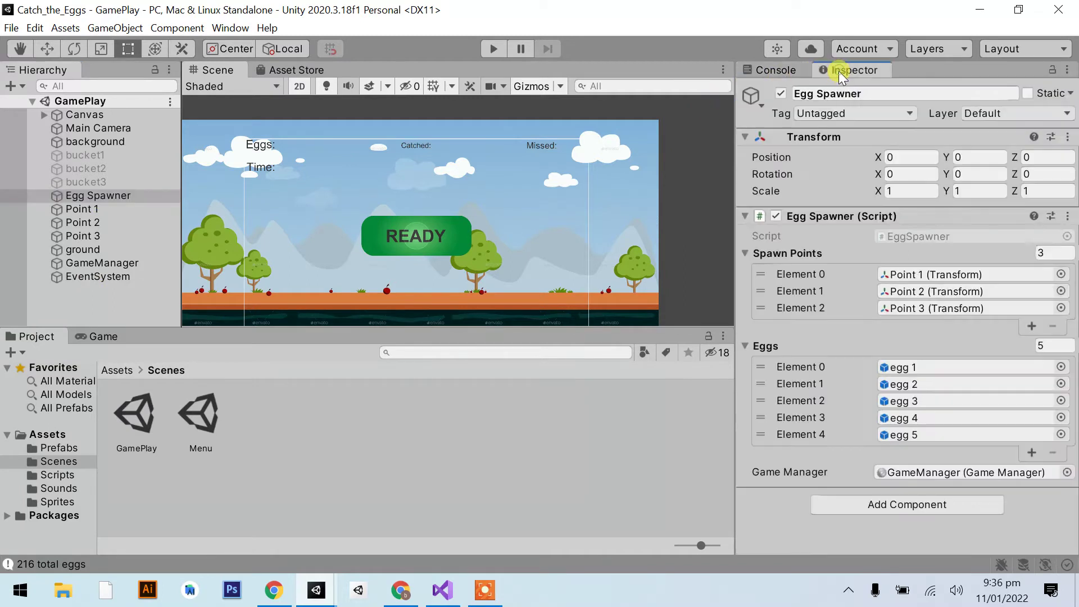
{"action": "left_click", "coordinate": [843, 366]}
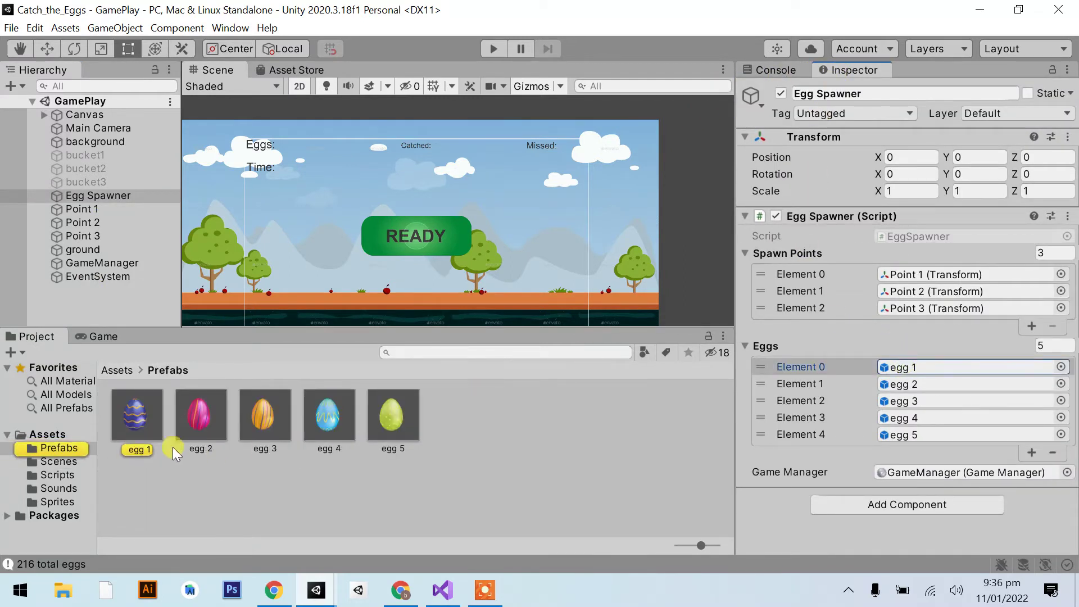
{"action": "left_click", "coordinate": [137, 416]}
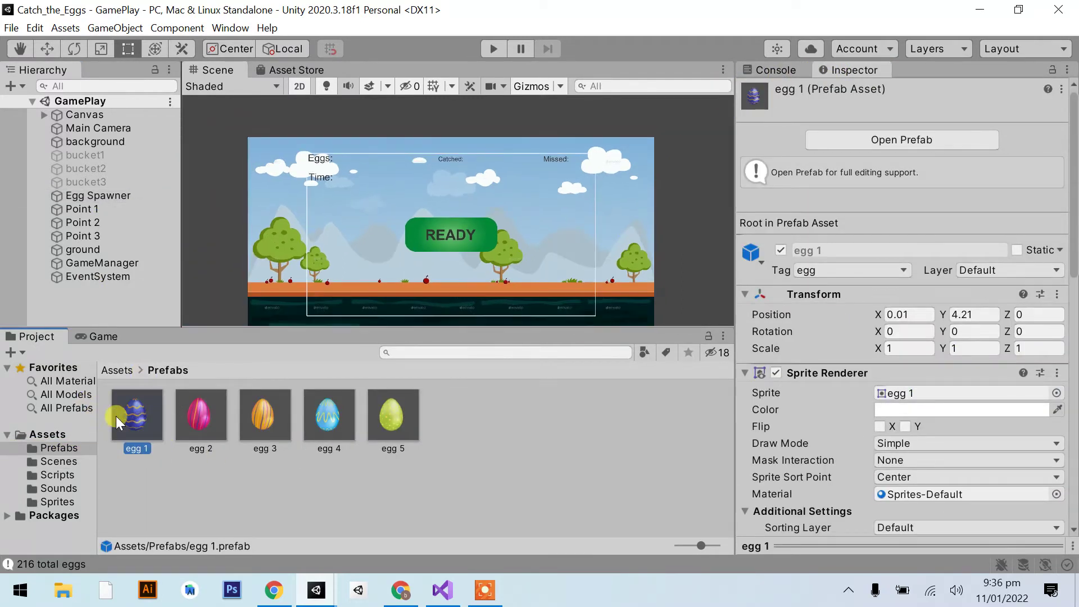
{"action": "double_click", "coordinate": [116, 415]}
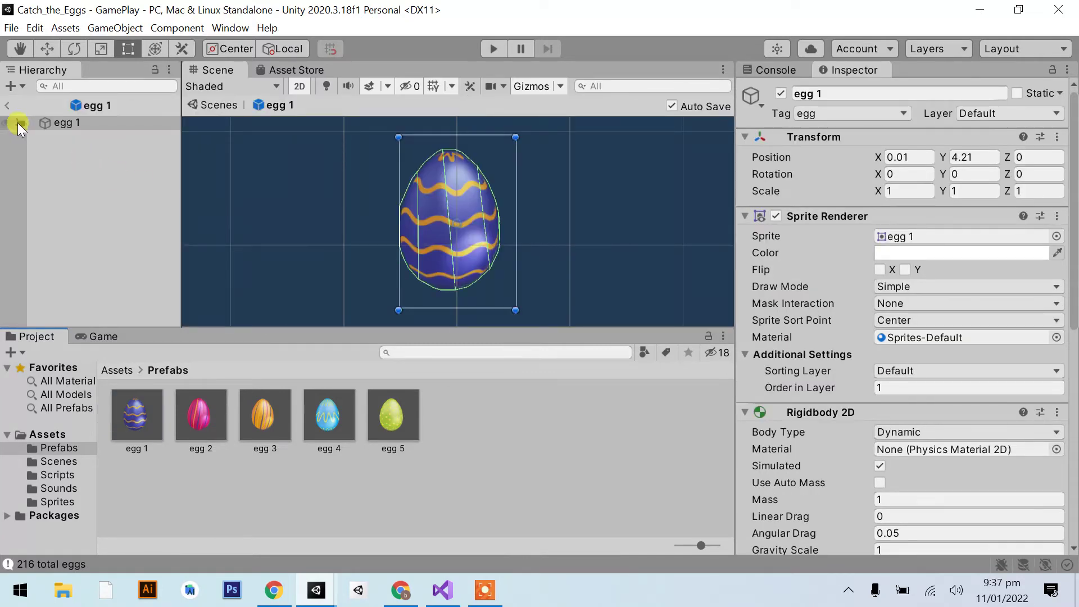
{"action": "left_click", "coordinate": [7, 105]}
Step: Locate the Destroy call in EggController's bucket block
{"action": "key", "text": "alt+Tab"}
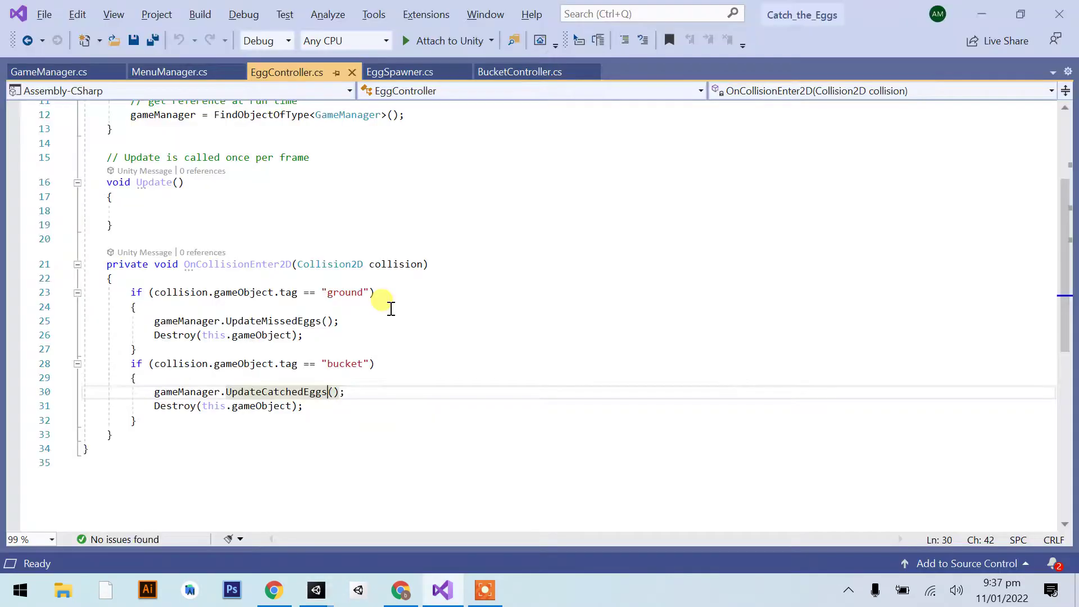
{"action": "left_click_drag", "start_coordinate": [145, 406], "coordinate": [360, 421]}
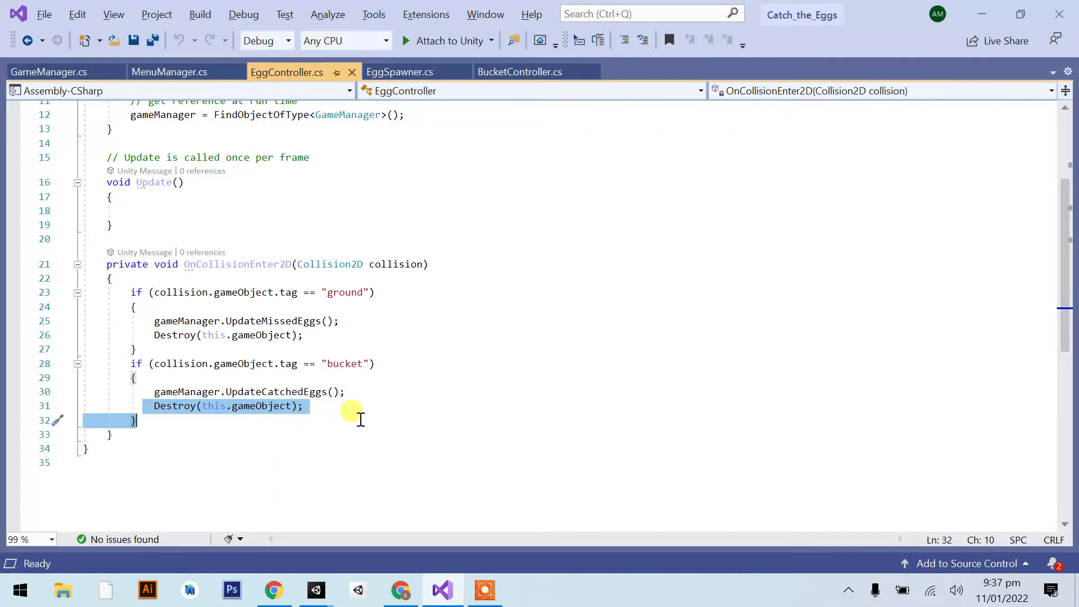
{"action": "left_click", "coordinate": [337, 419]}
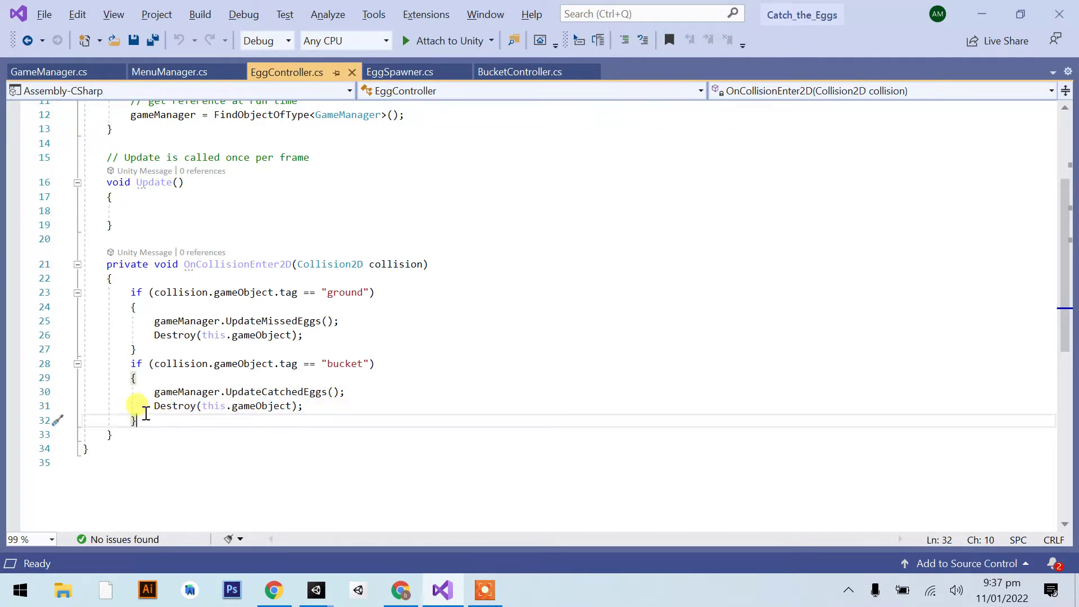
{"action": "left_click", "coordinate": [146, 412]}
{"action": "scroll", "coordinate": [382, 360], "scroll_direction": "up", "scroll_amount": 1}
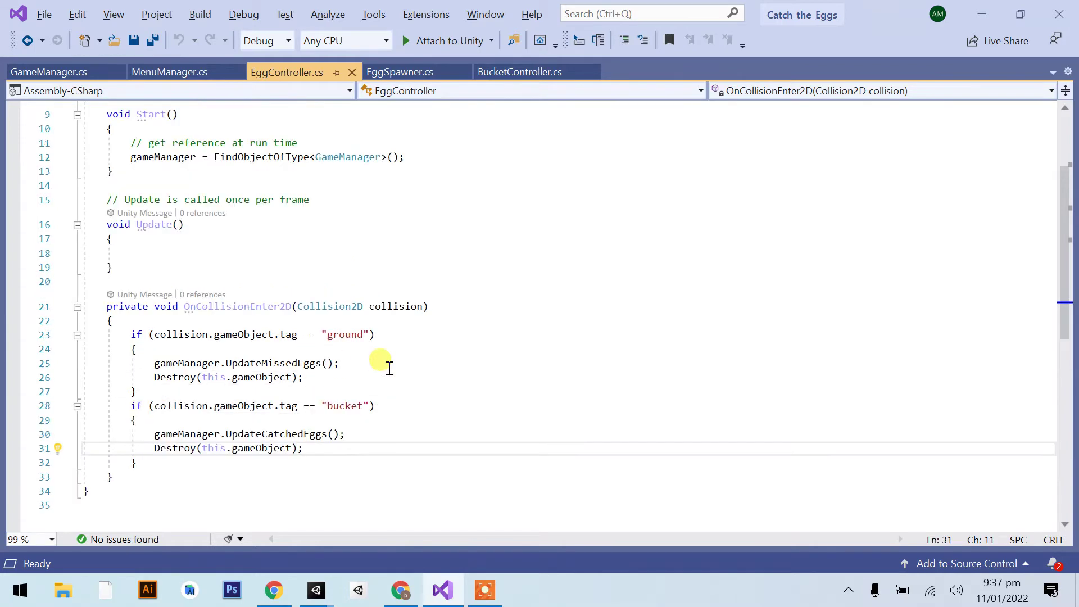
Step: Browse through the GameManager script
{"action": "left_click", "coordinate": [48, 72]}
{"action": "scroll", "coordinate": [514, 357], "scroll_direction": "down", "scroll_amount": 3}
{"action": "scroll", "coordinate": [514, 357], "scroll_direction": "down", "scroll_amount": 3}
{"action": "scroll", "coordinate": [515, 357], "scroll_direction": "down", "scroll_amount": 3}
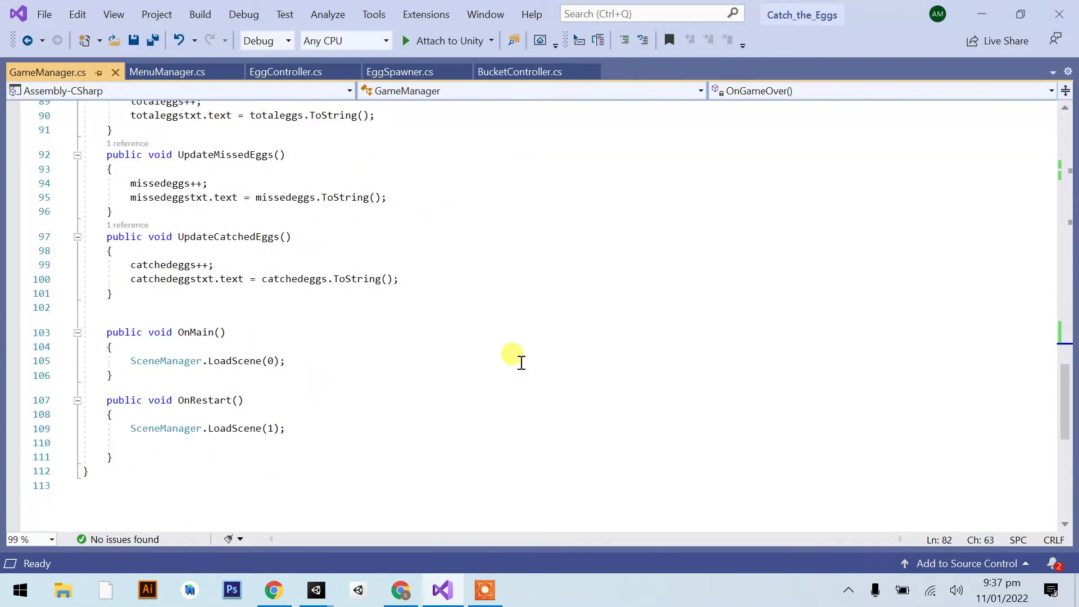
{"action": "scroll", "coordinate": [514, 357], "scroll_direction": "up", "scroll_amount": 3}
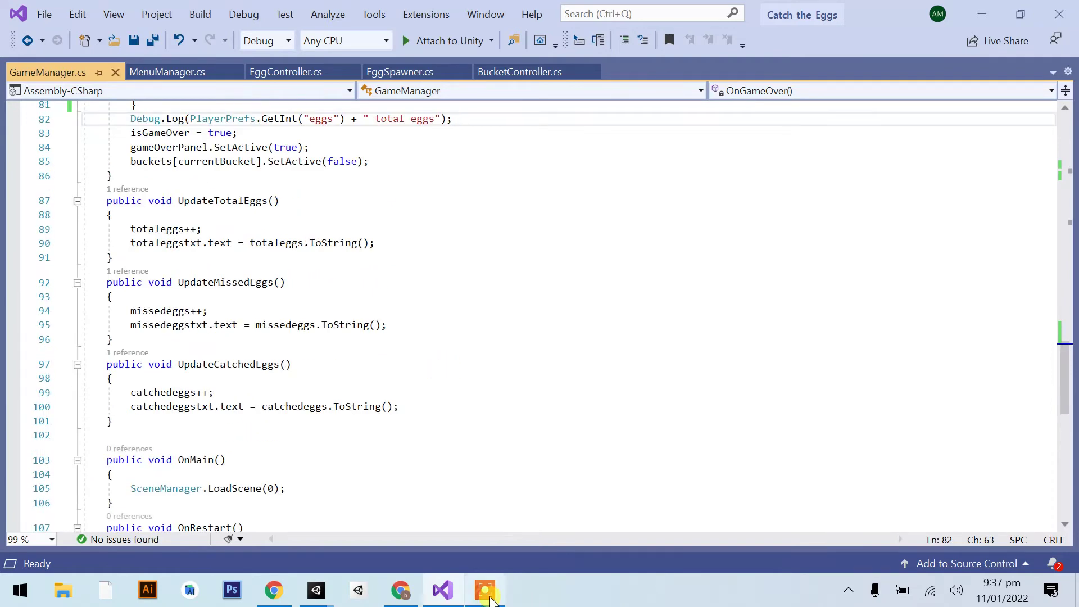
{"action": "left_click", "coordinate": [485, 590]}
{"action": "left_click", "coordinate": [709, 579]}
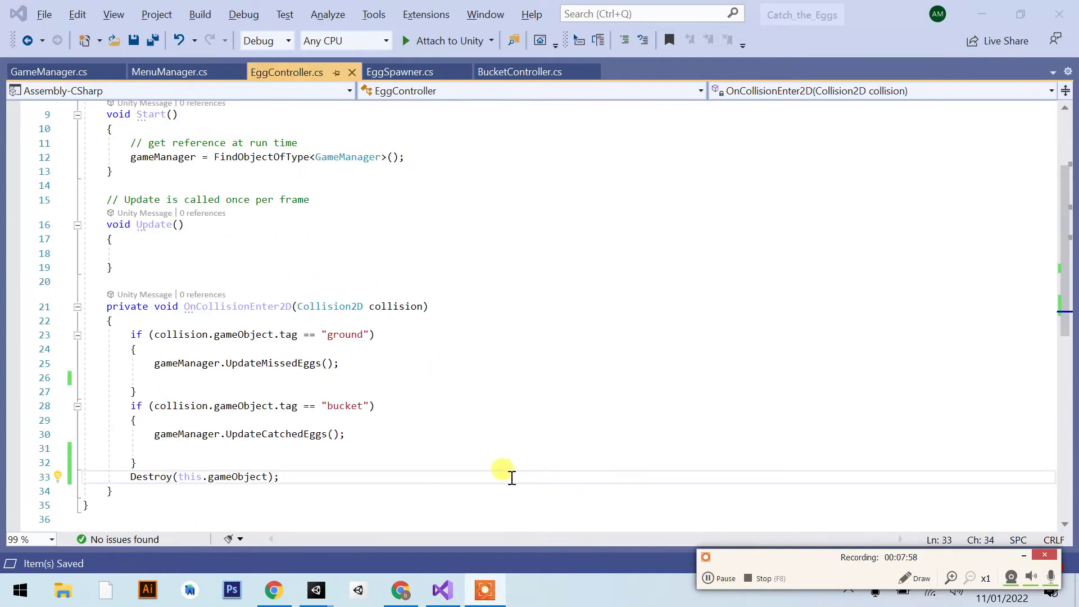
Step: Undo the earlier edit, restoring the Destroy call inside each if-block
{"action": "left_click", "coordinate": [431, 463]}
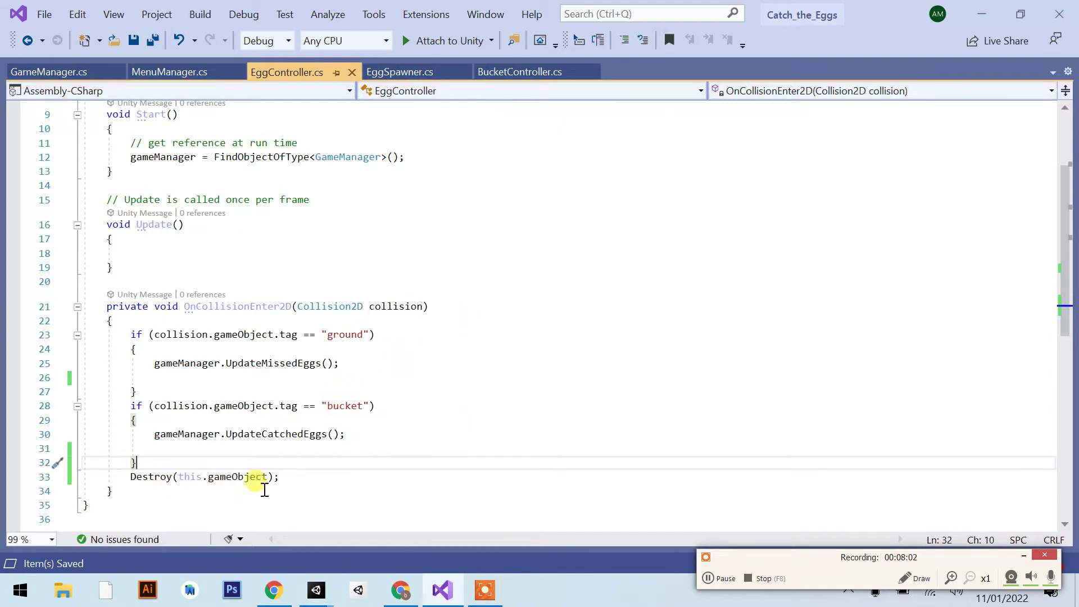
{"action": "key", "text": "ctrl+x"}
{"action": "key", "text": "Up"}
{"action": "key", "text": "ctrl+v"}
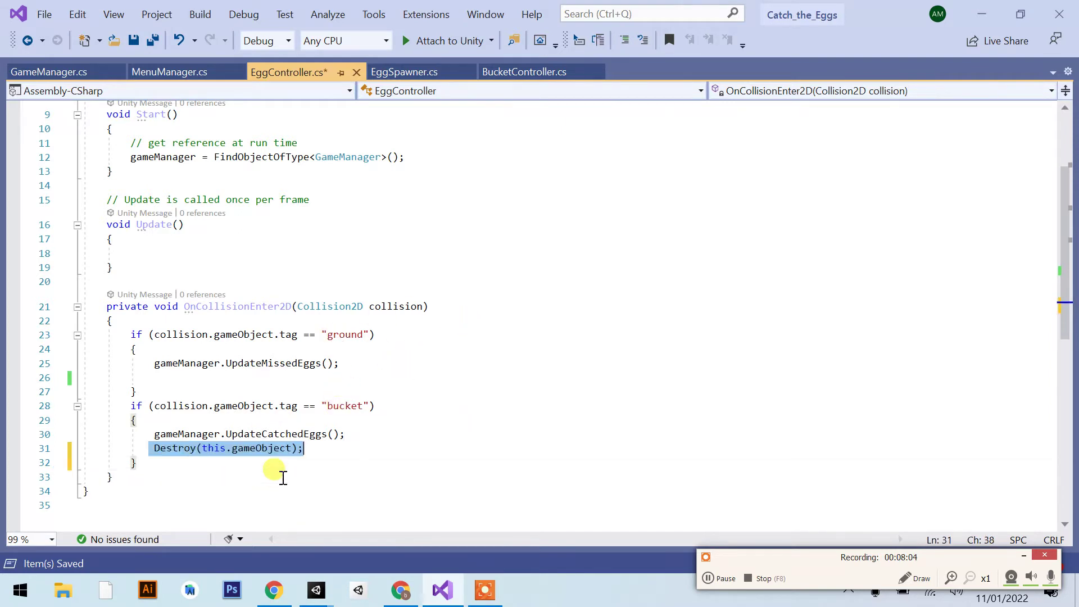
{"action": "key", "text": "Up"}
{"action": "key", "text": "Up"}
{"action": "key", "text": "Up"}
{"action": "key", "text": "ctrl+v"}
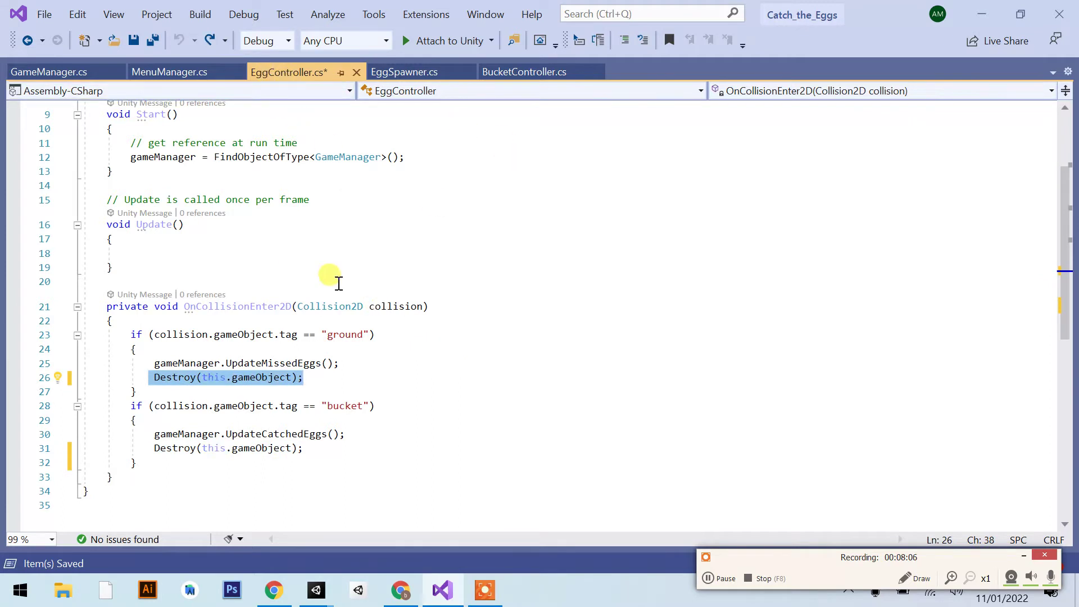
Step: Cut Destroy(this.gameObject); from the ground block and delete it from the bucket block
{"action": "left_click", "coordinate": [108, 308]}
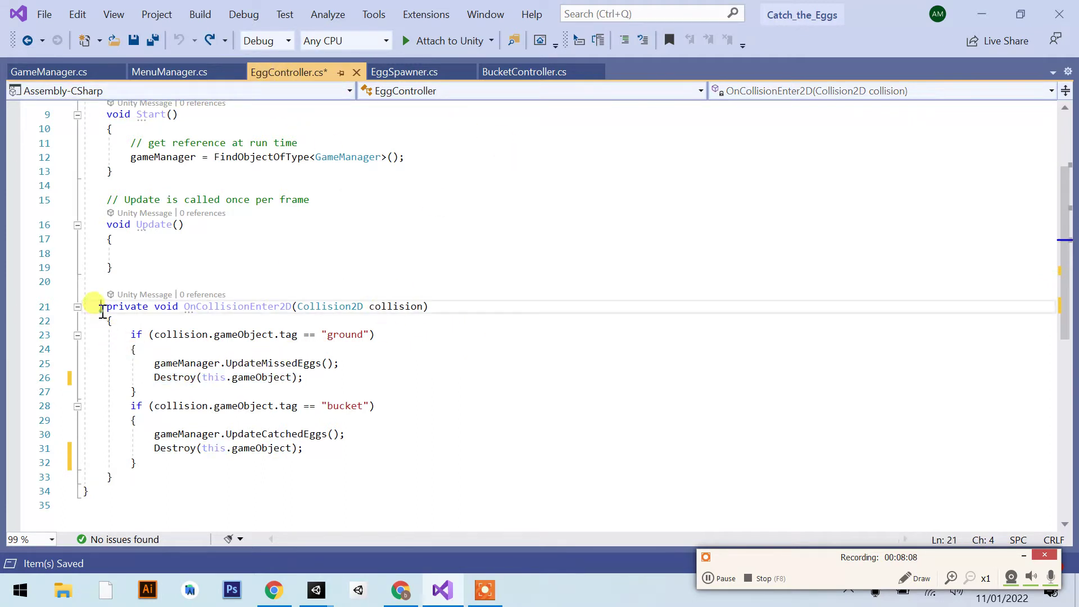
{"action": "left_click_drag", "start_coordinate": [113, 311], "coordinate": [439, 318]}
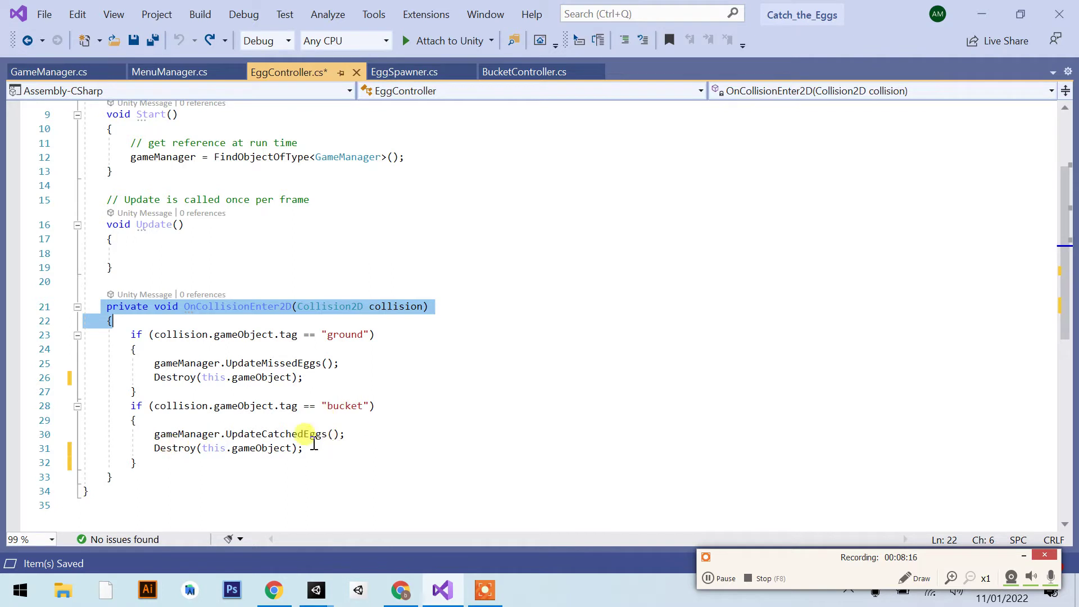
{"action": "left_click_drag", "start_coordinate": [147, 378], "coordinate": [313, 380]}
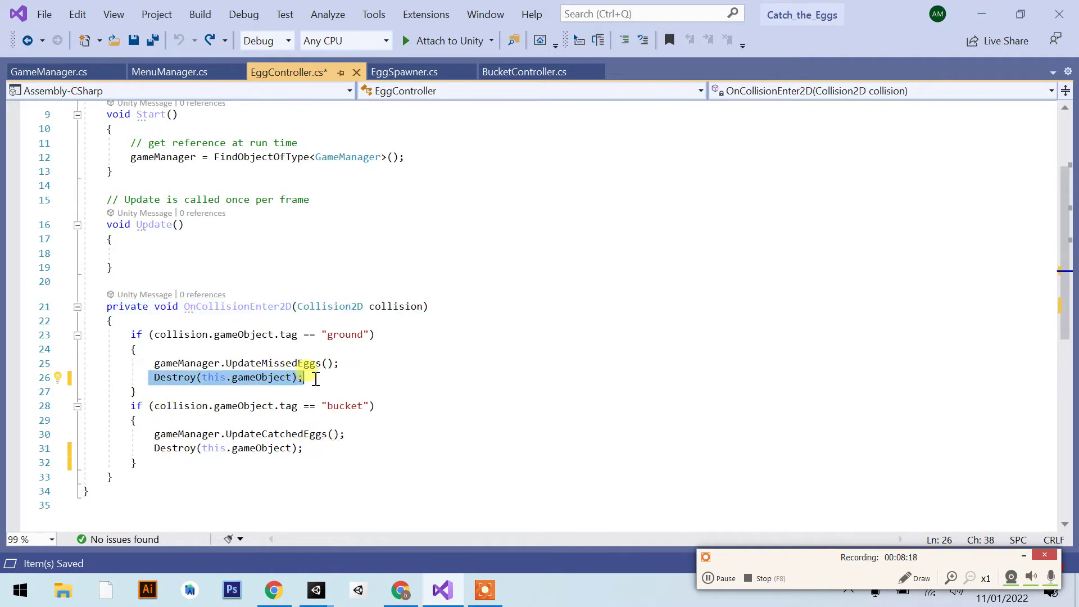
{"action": "key", "text": "ctrl+x"}
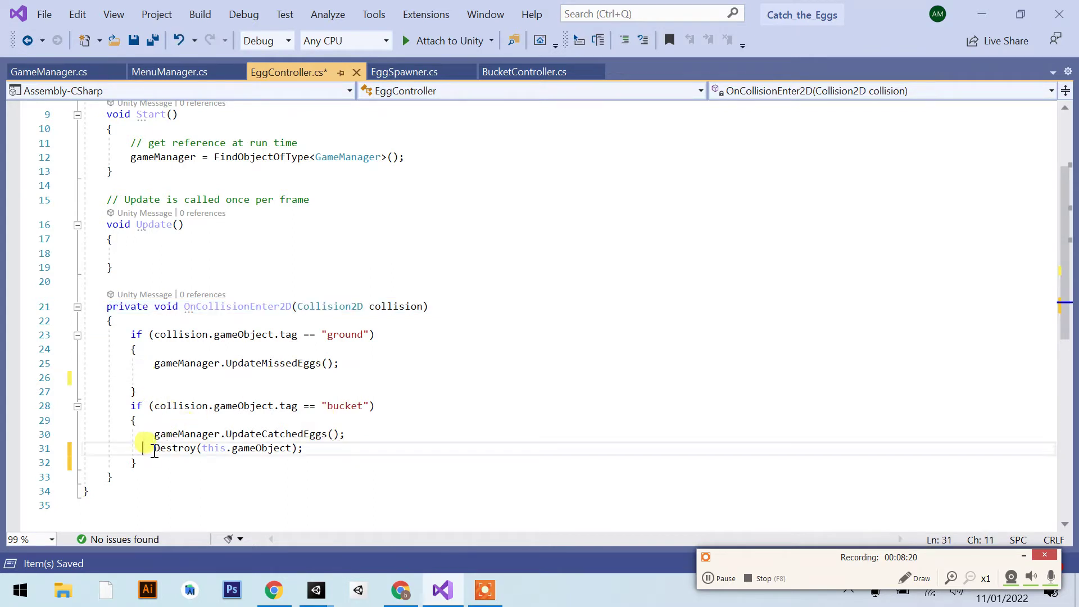
{"action": "left_click_drag", "start_coordinate": [145, 448], "coordinate": [331, 450]}
{"action": "key", "text": "Delete"}
Step: Paste Destroy(this.gameObject); on a new line after both if-blocks and save EggController.cs
{"action": "left_click", "coordinate": [183, 477]}
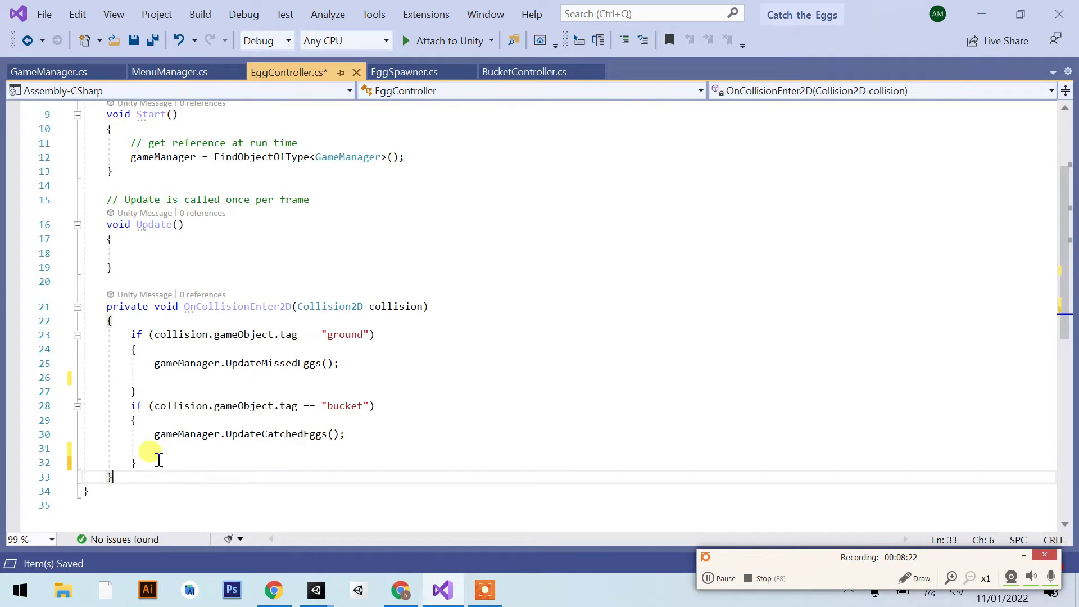
{"action": "left_click", "coordinate": [158, 464]}
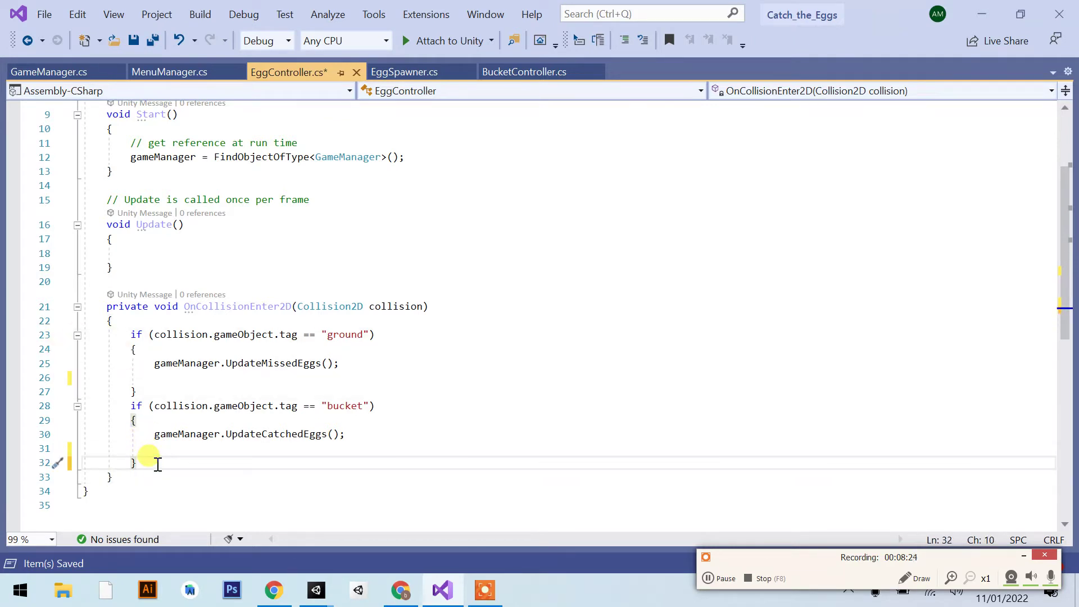
{"action": "key", "text": "Return"}
{"action": "key", "text": "ctrl+v"}
{"action": "key", "text": "ctrl+s"}
Step: Review the two tag checks and the single Destroy call following them
{"action": "left_click", "coordinate": [129, 336]}
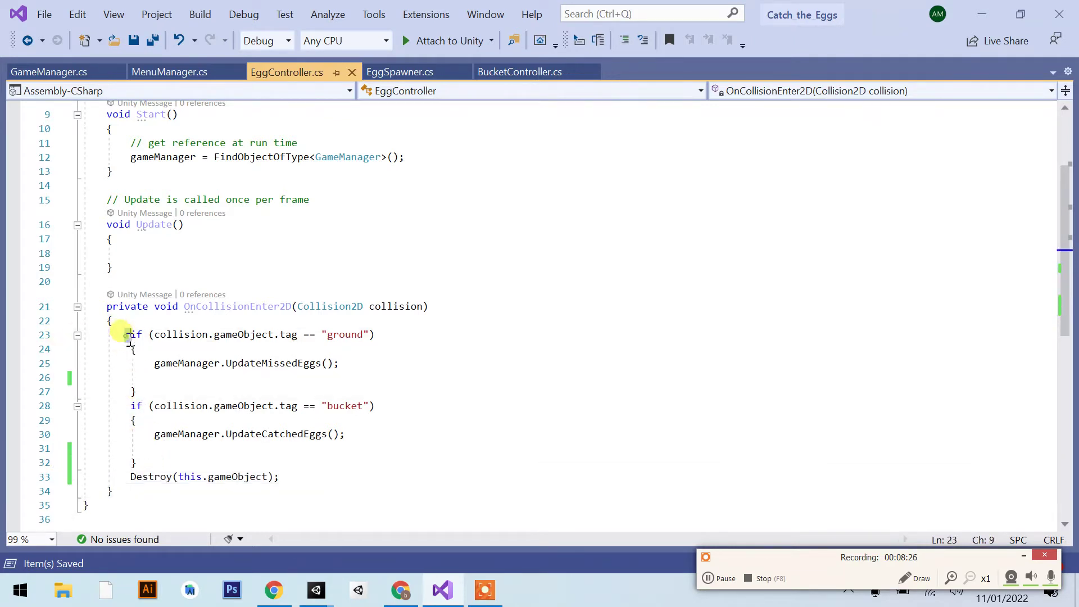
{"action": "left_click_drag", "start_coordinate": [129, 336], "coordinate": [161, 456]}
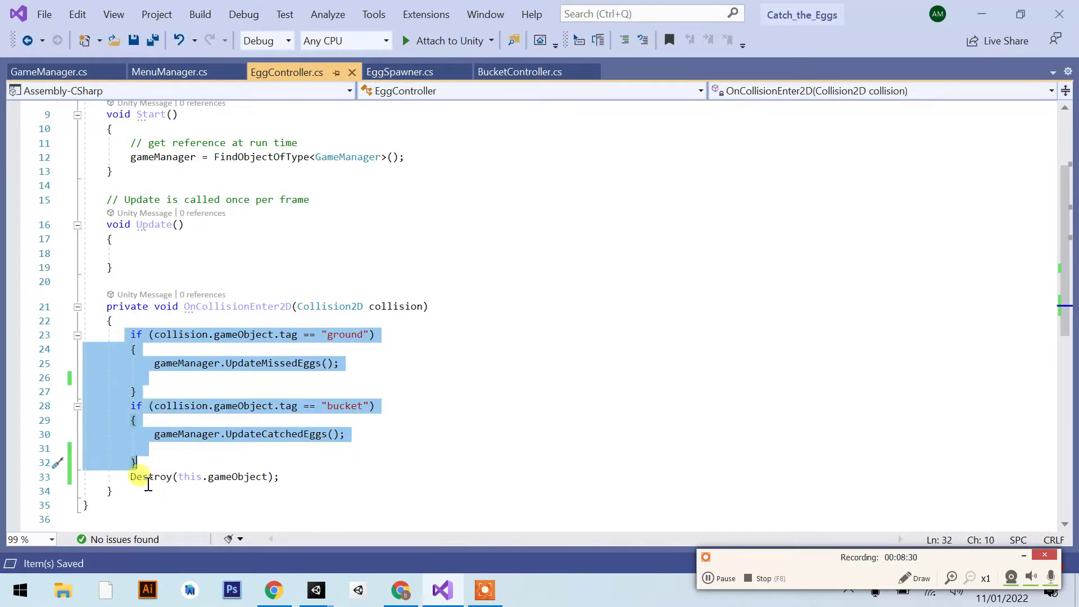
{"action": "left_click", "coordinate": [119, 477]}
{"action": "left_click_drag", "start_coordinate": [131, 476], "coordinate": [280, 479]}
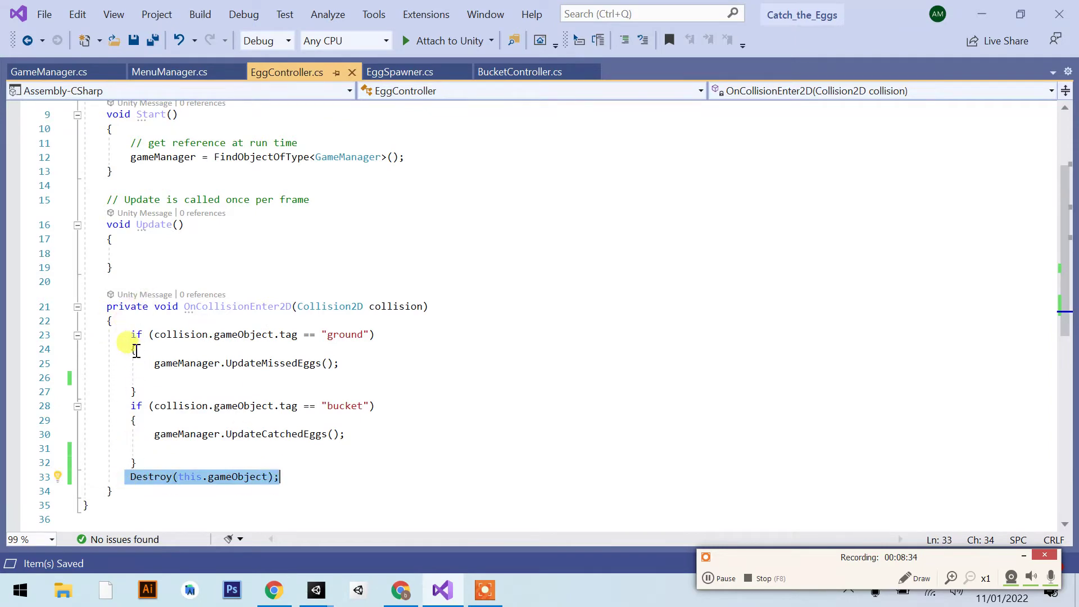
Step: Open the Menu scene from Assets > Scenes and enter Play mode
{"action": "mouse_move", "coordinate": [317, 590]}
{"action": "left_click", "coordinate": [257, 533]}
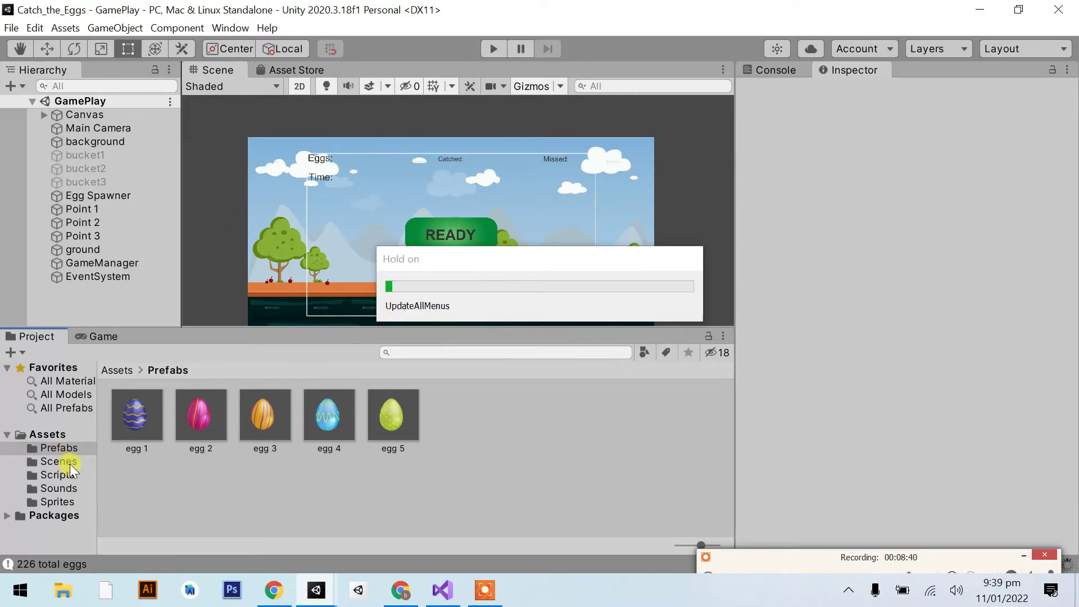
{"action": "left_click", "coordinate": [69, 463]}
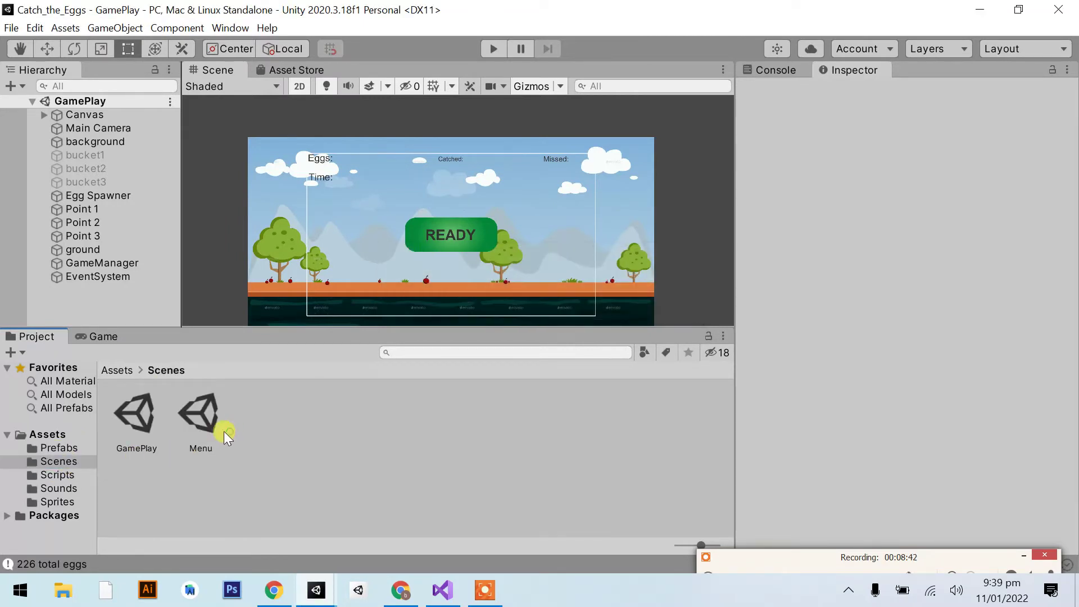
{"action": "left_click", "coordinate": [194, 423]}
{"action": "double_click", "coordinate": [194, 423]}
{"action": "left_click", "coordinate": [487, 51]}
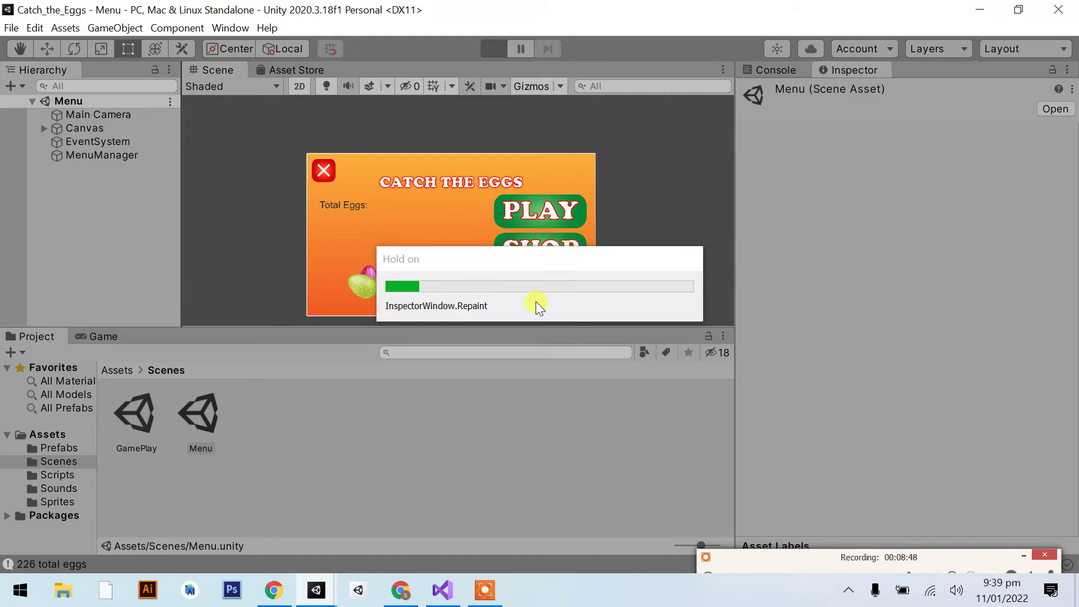
Step: With the Console showing, start Knockout mode and play rounds, restarting twice at Game Over
{"action": "left_click", "coordinate": [758, 73]}
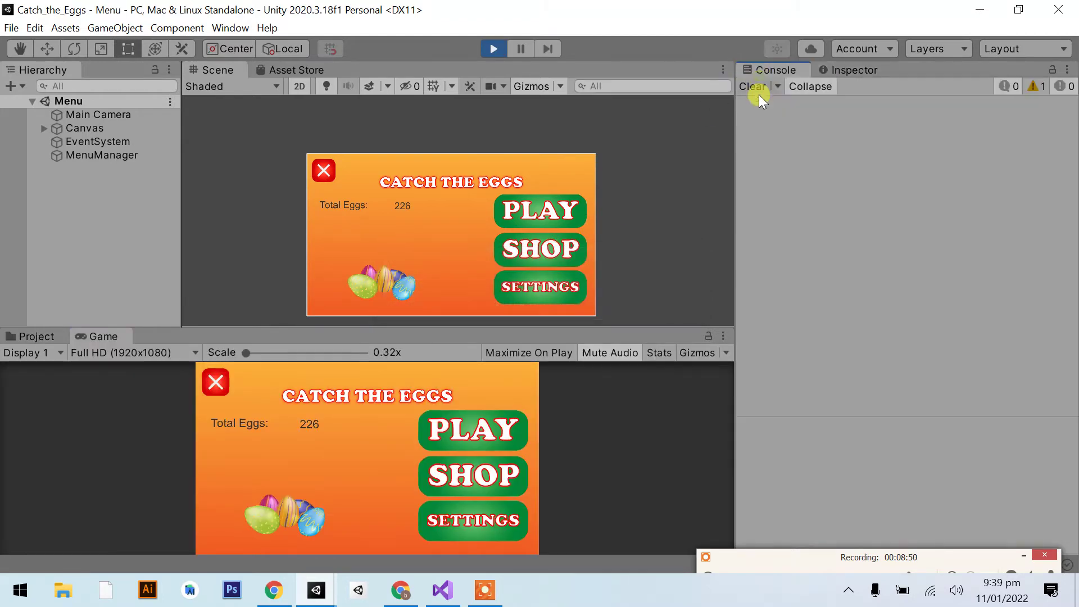
{"action": "left_click", "coordinate": [452, 417]}
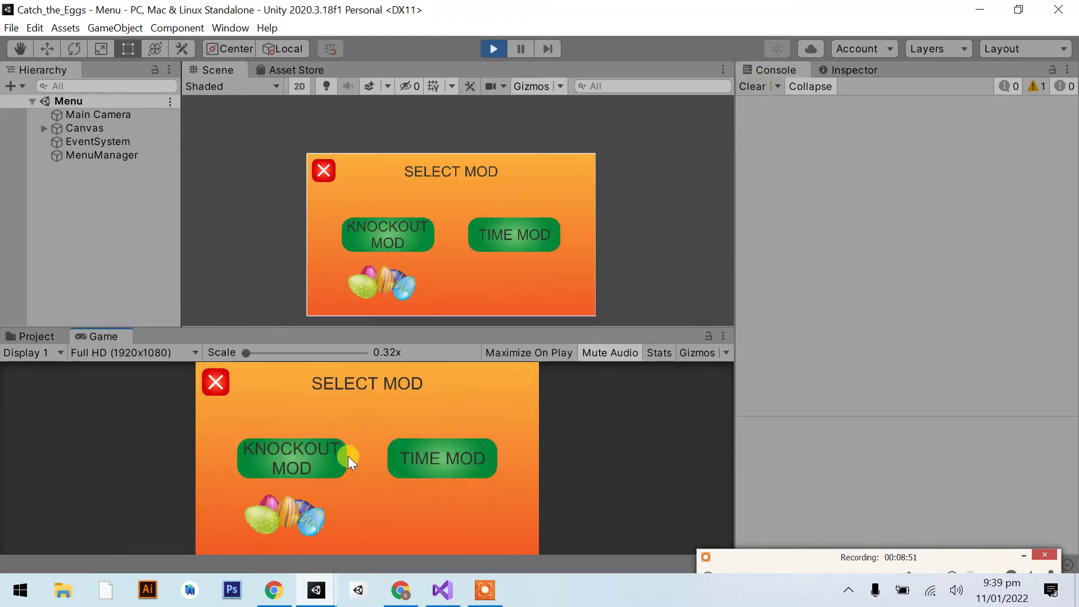
{"action": "left_click", "coordinate": [346, 458]}
{"action": "left_click", "coordinate": [364, 458]}
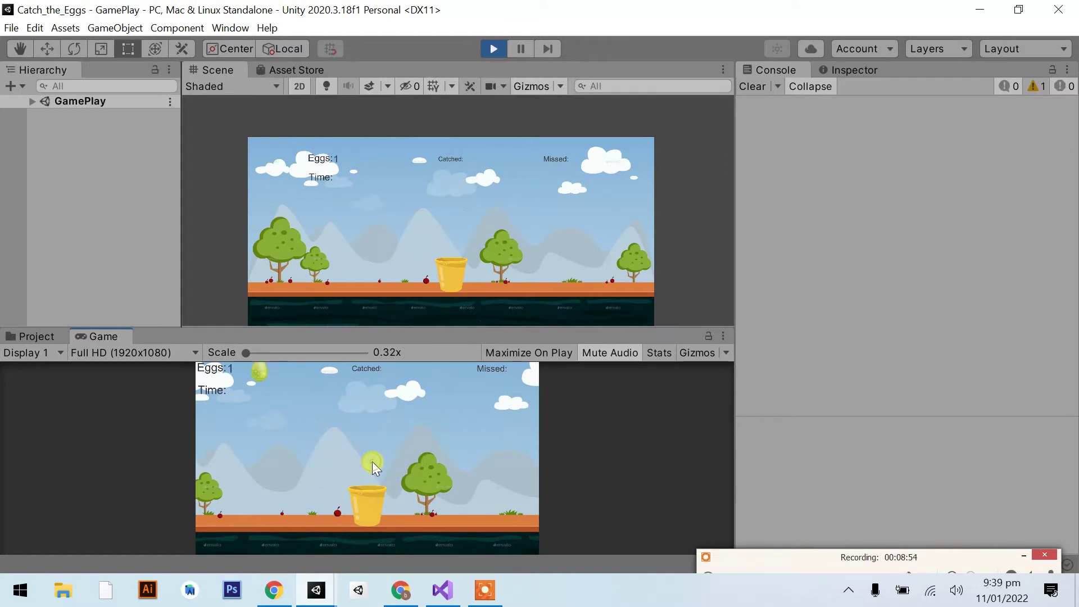
{"action": "key", "text": "Left"}
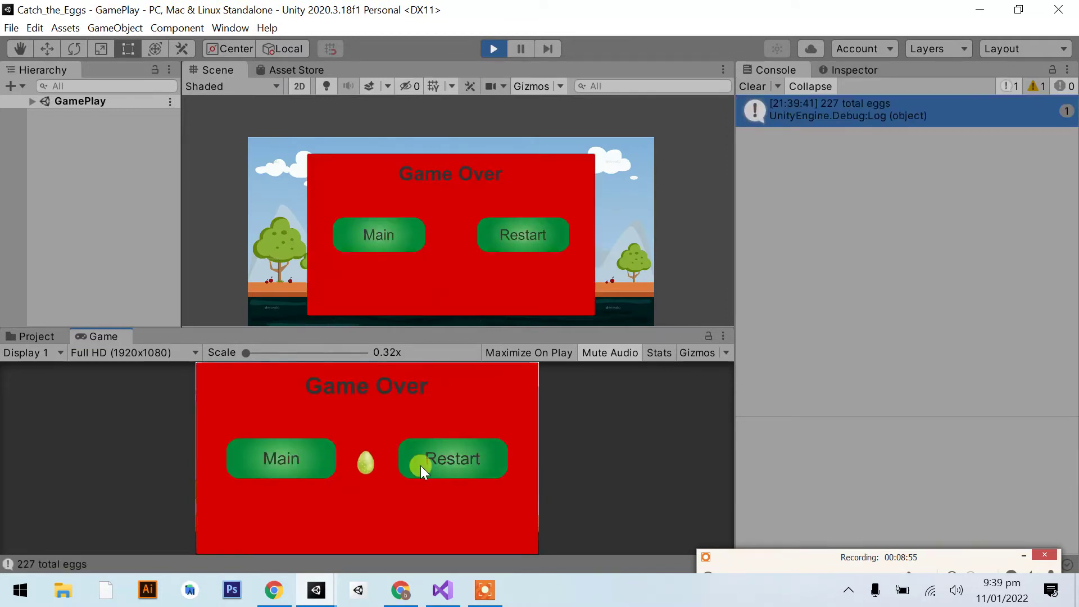
{"action": "left_click", "coordinate": [420, 465]}
{"action": "left_click", "coordinate": [372, 449]}
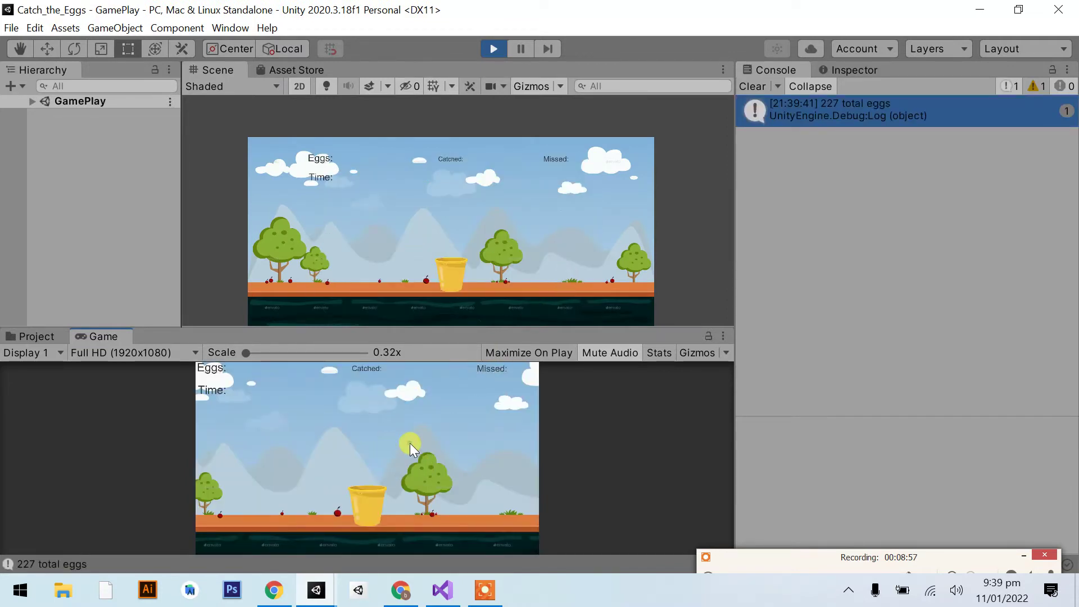
{"action": "key", "text": "Right"}
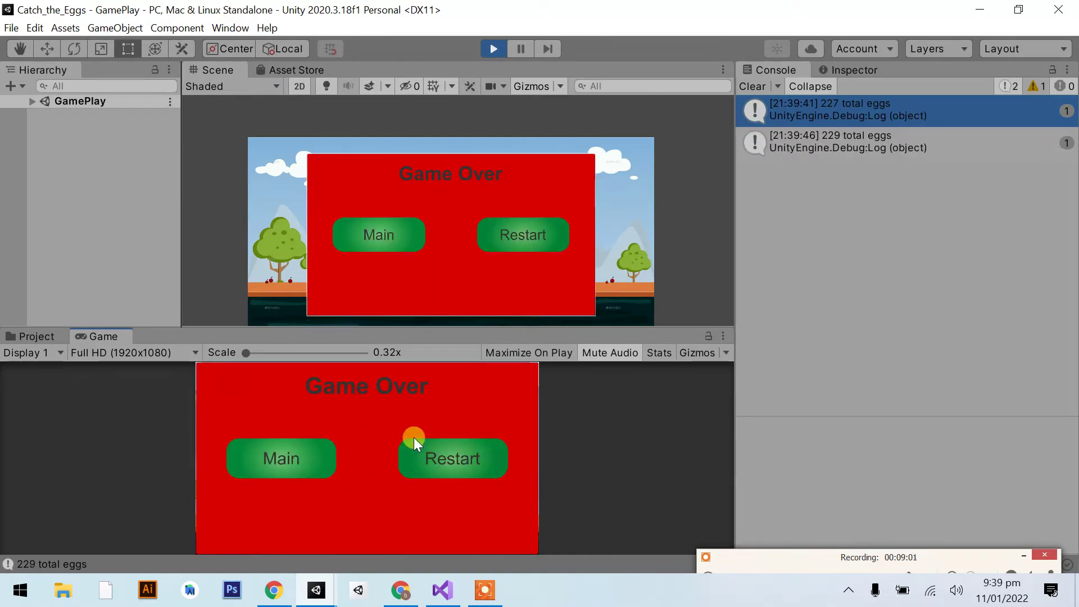
{"action": "left_click", "coordinate": [433, 447]}
{"action": "left_click", "coordinate": [404, 454]}
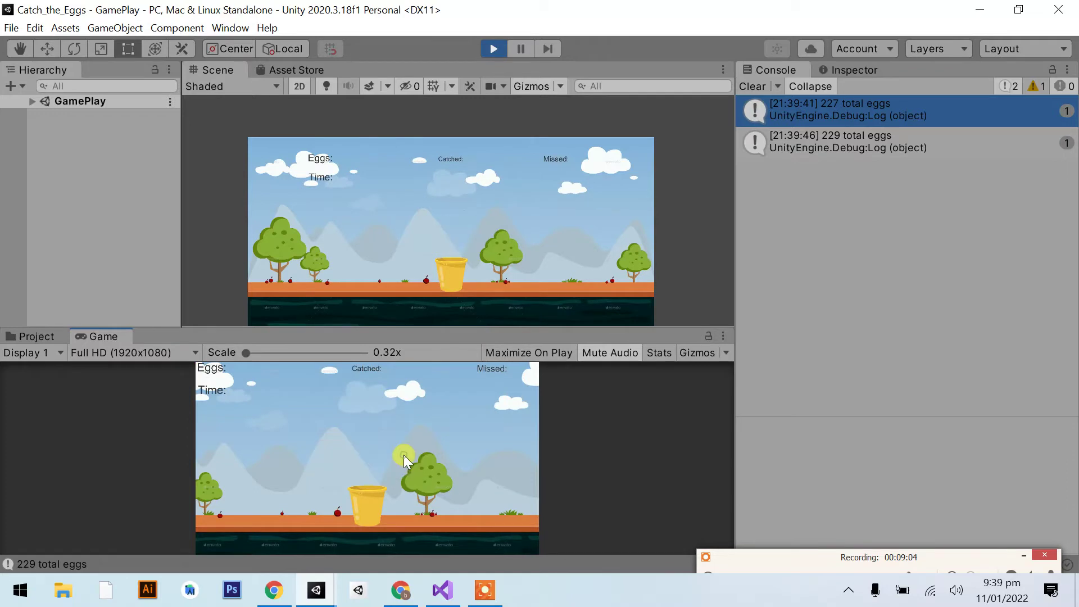
{"action": "key", "text": "Left"}
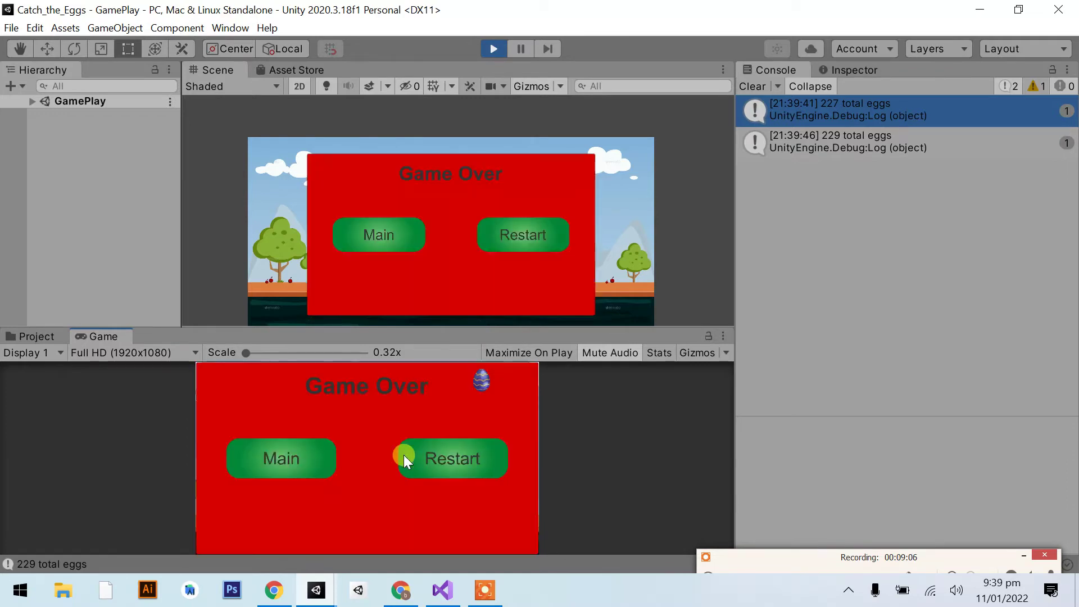
Step: Play two more restarted rounds, also listing the GamePlay scene's objects
{"action": "left_click", "coordinate": [442, 457]}
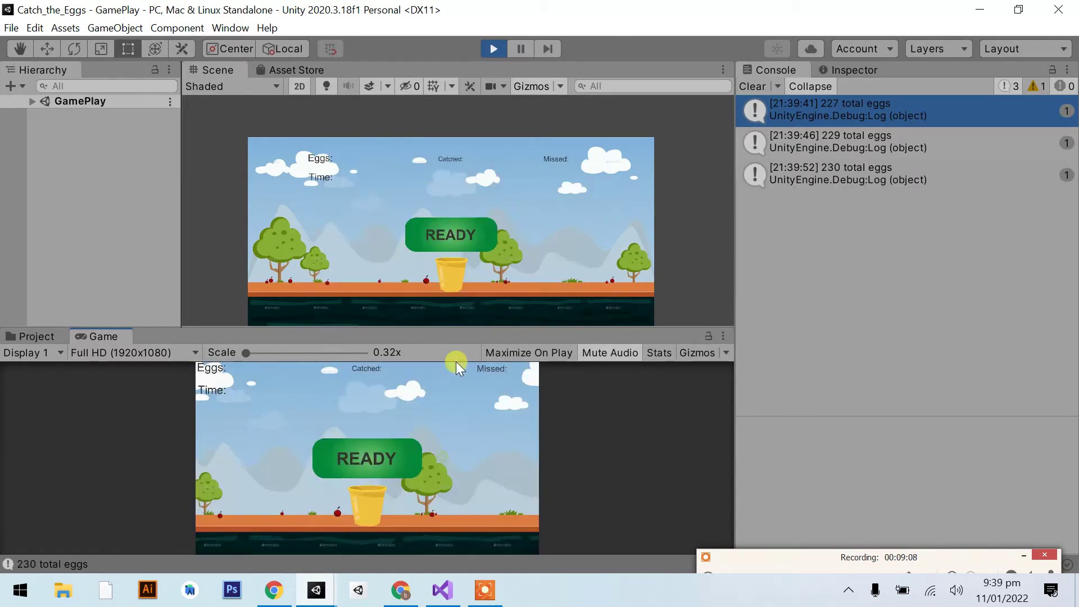
{"action": "left_click", "coordinate": [32, 102]}
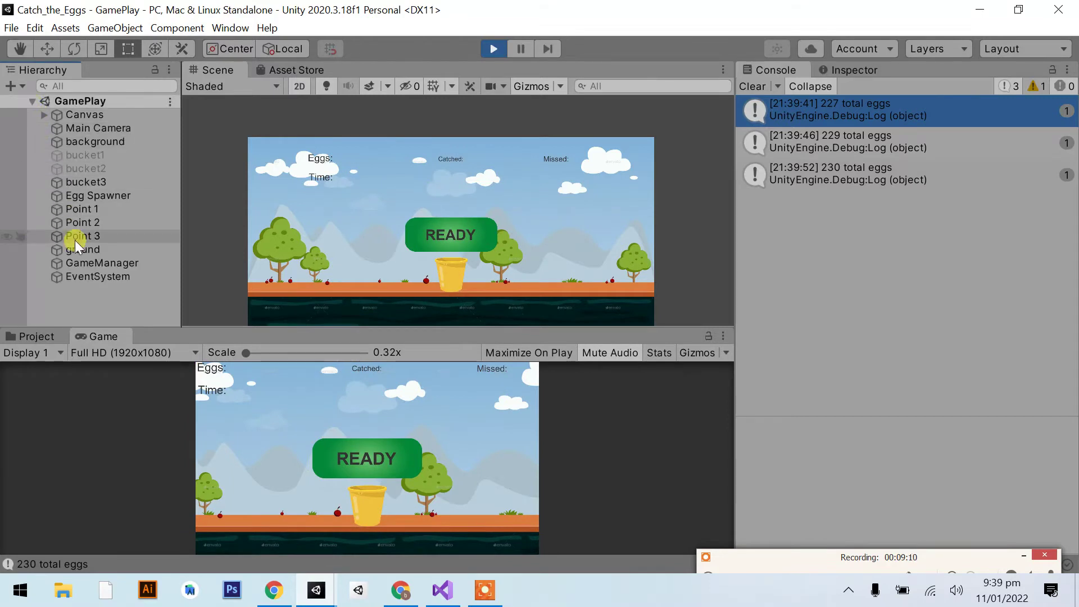
{"action": "left_click", "coordinate": [390, 460]}
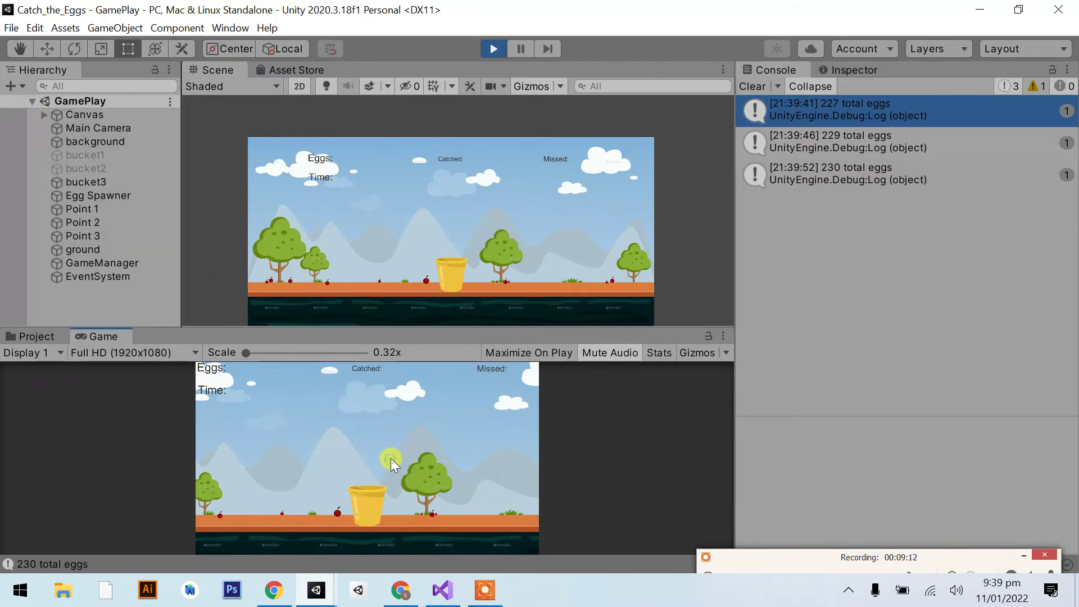
{"action": "key", "text": "Right"}
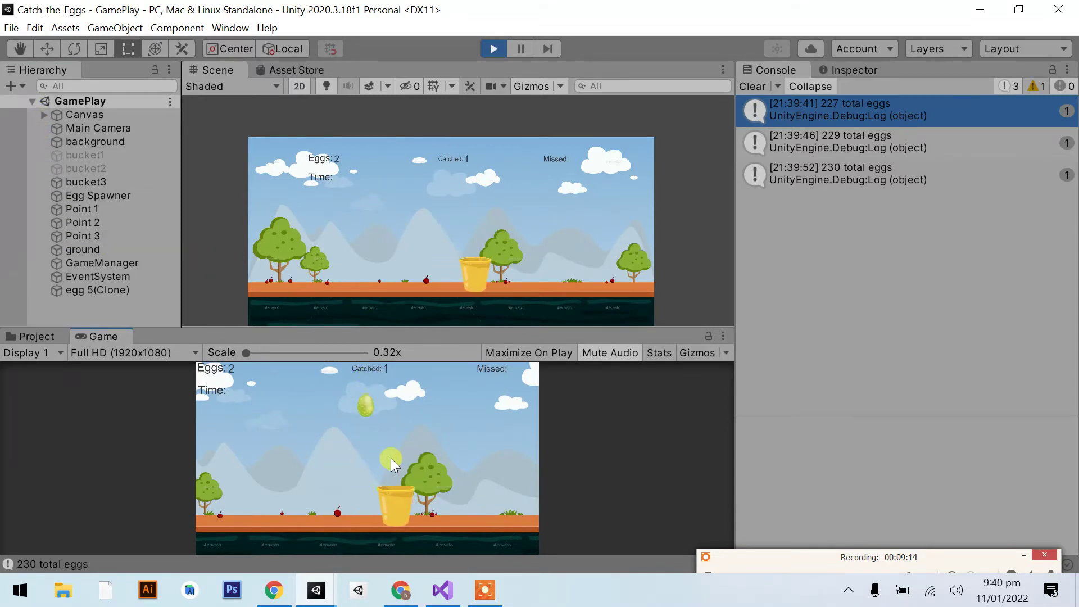
{"action": "key", "text": "Left"}
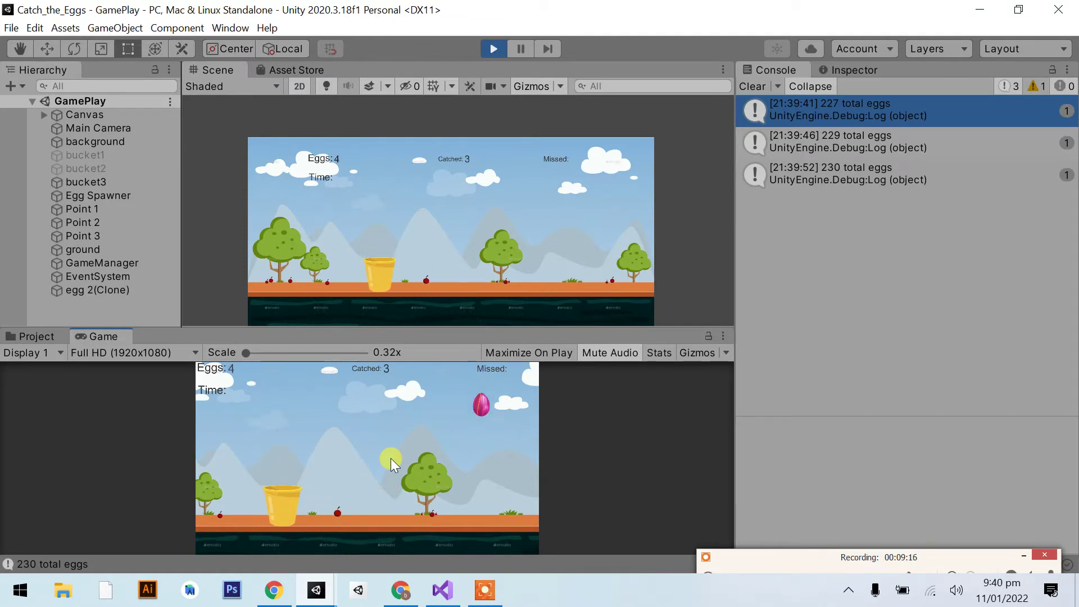
{"action": "key", "text": "Right"}
{"action": "left_click", "coordinate": [423, 464]}
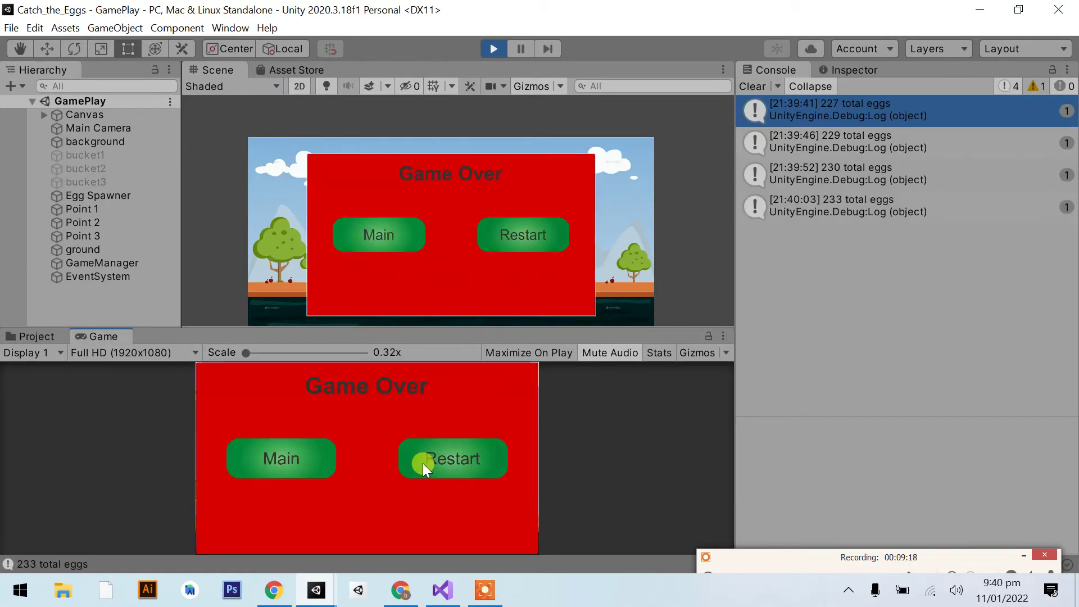
{"action": "left_click", "coordinate": [387, 464]}
{"action": "key", "text": "Left"}
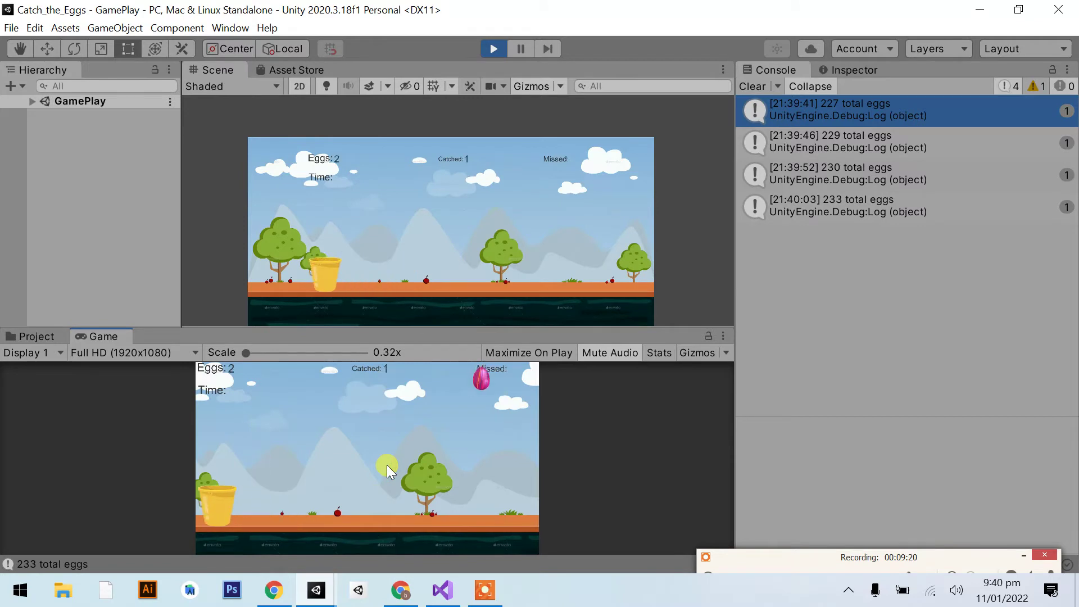
{"action": "key", "text": "Right"}
Step: Play two more quick rounds, then stop the game with totals reaching 238 eggs
{"action": "left_click", "coordinate": [420, 464]}
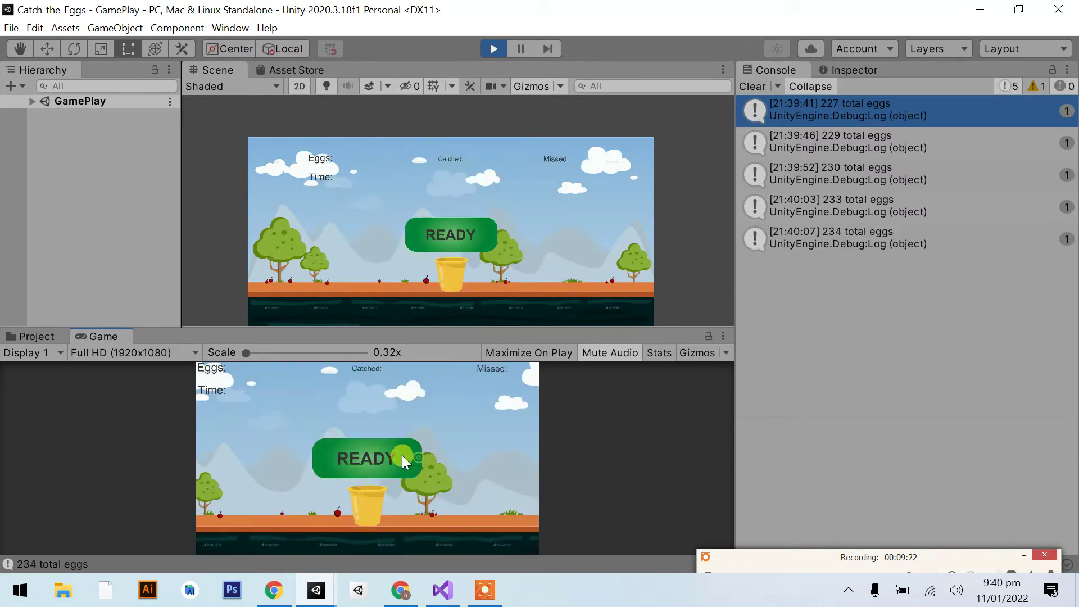
{"action": "left_click", "coordinate": [402, 455]}
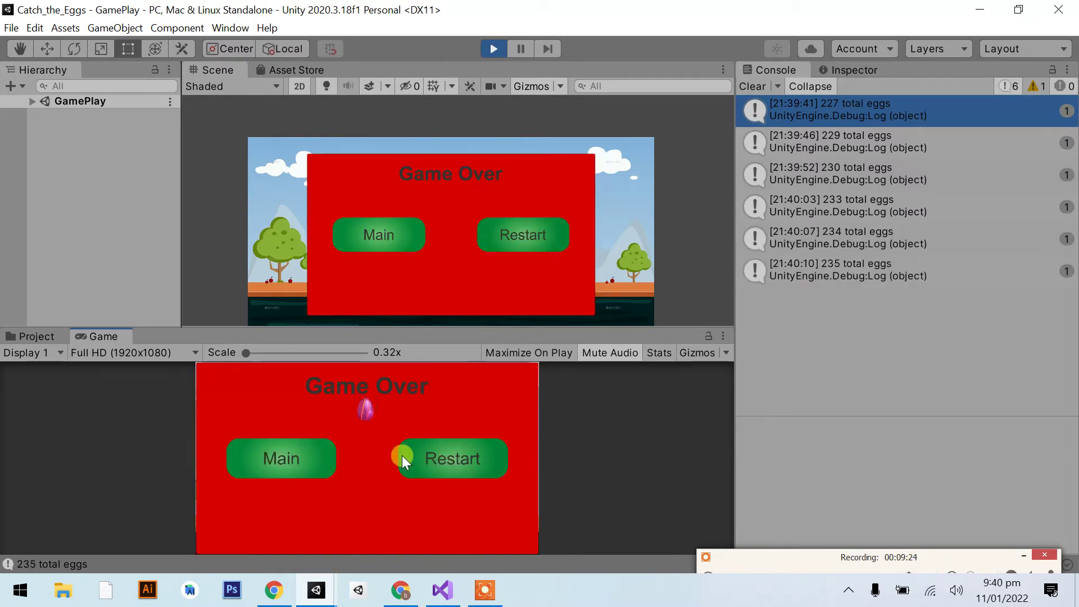
{"action": "left_click", "coordinate": [403, 456]}
{"action": "left_click", "coordinate": [405, 457]}
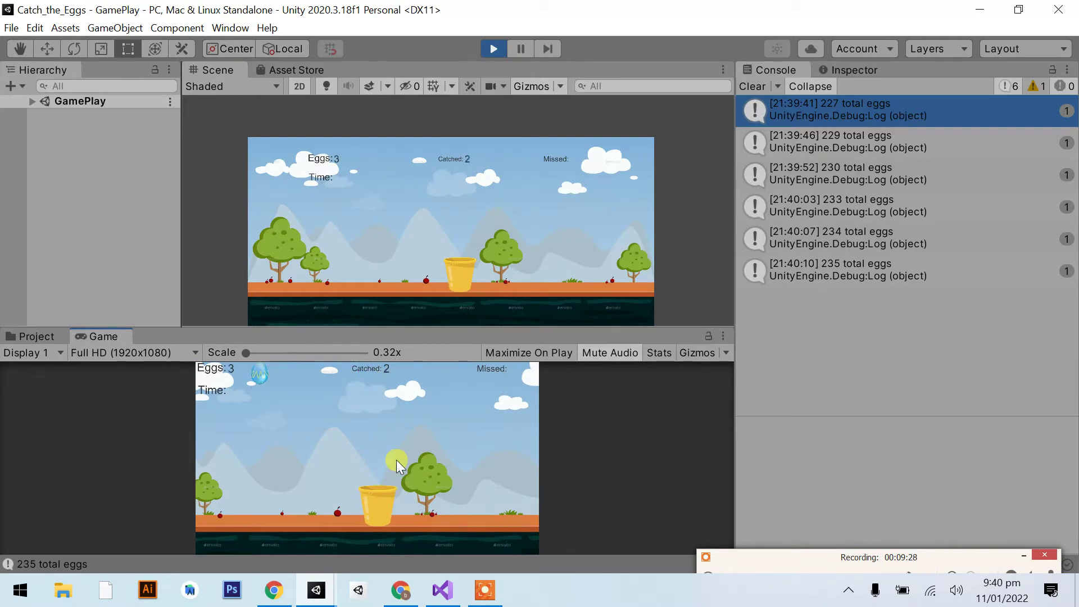
{"action": "key", "text": "Left"}
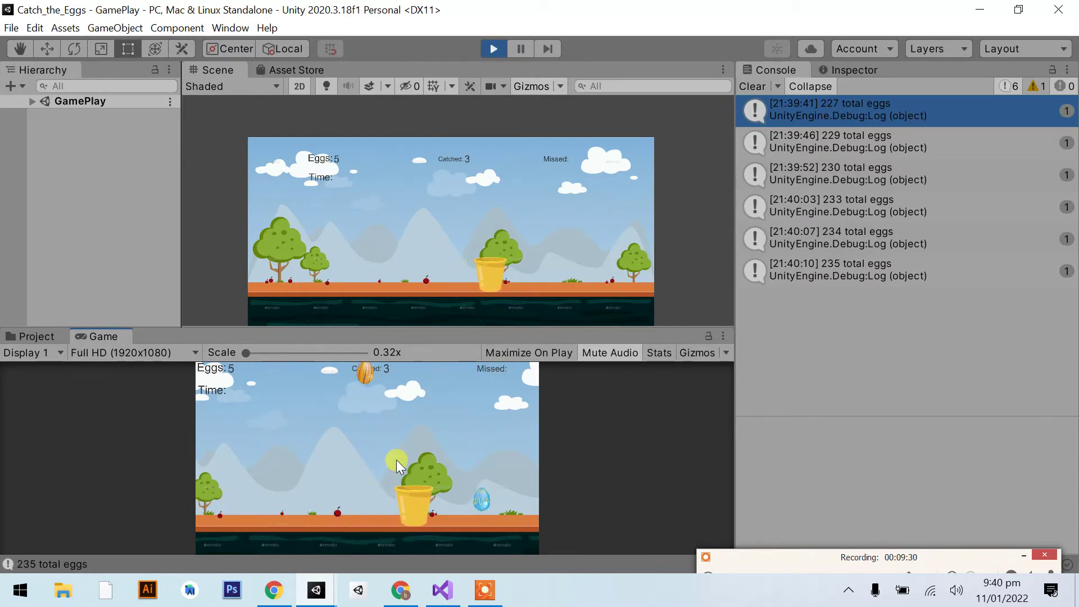
{"action": "left_click", "coordinate": [491, 47]}
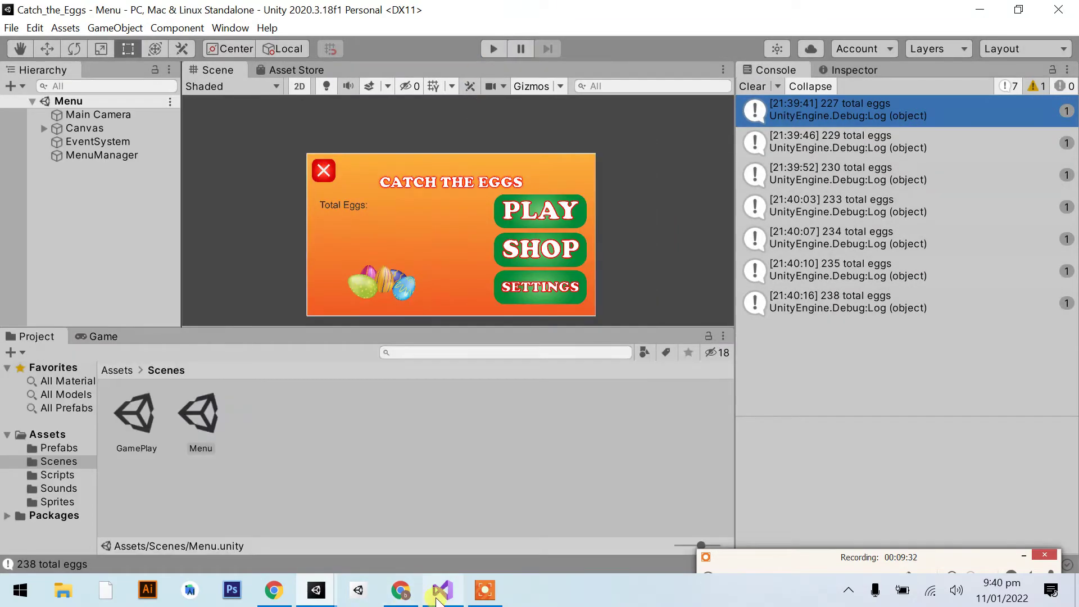
{"action": "left_click", "coordinate": [443, 590]}
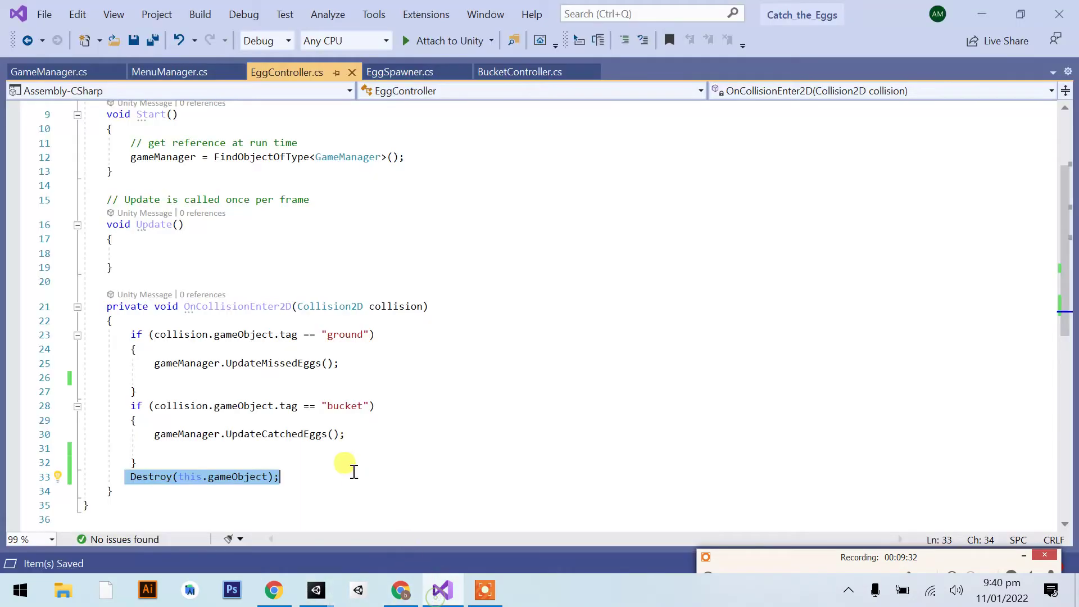
Step: Edit the PlayerPrefs.GetInt default value in GameManager's Start() high-score load on line 23
{"action": "left_click", "coordinate": [49, 72]}
{"action": "scroll", "coordinate": [383, 349], "scroll_direction": "up", "scroll_amount": 3}
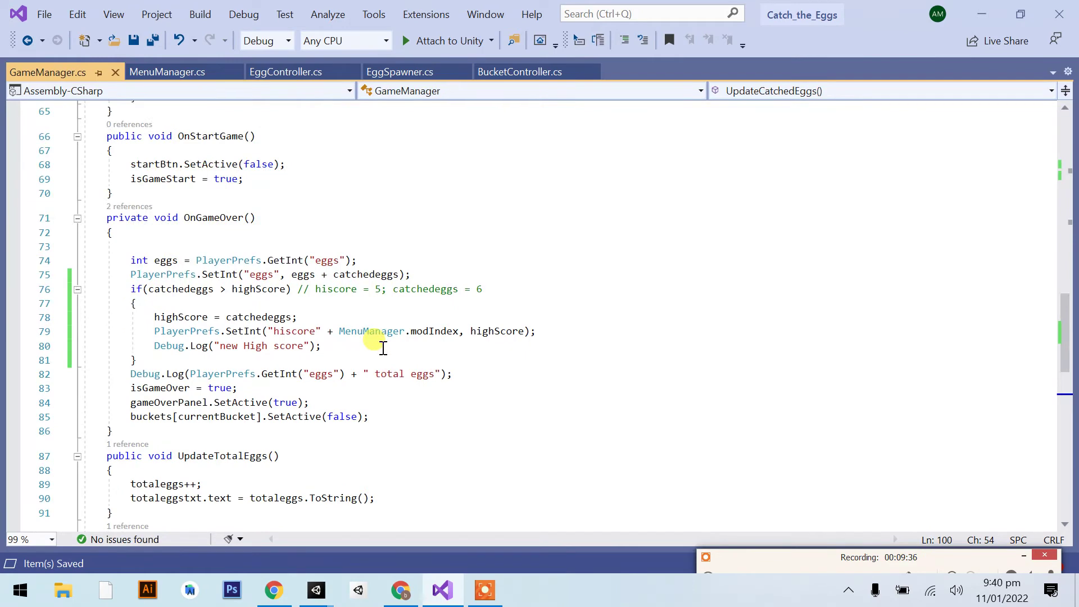
{"action": "scroll", "coordinate": [383, 348], "scroll_direction": "up", "scroll_amount": 8}
{"action": "scroll", "coordinate": [382, 349], "scroll_direction": "up", "scroll_amount": 7}
{"action": "scroll", "coordinate": [382, 348], "scroll_direction": "up", "scroll_amount": 4}
{"action": "left_click", "coordinate": [516, 313]}
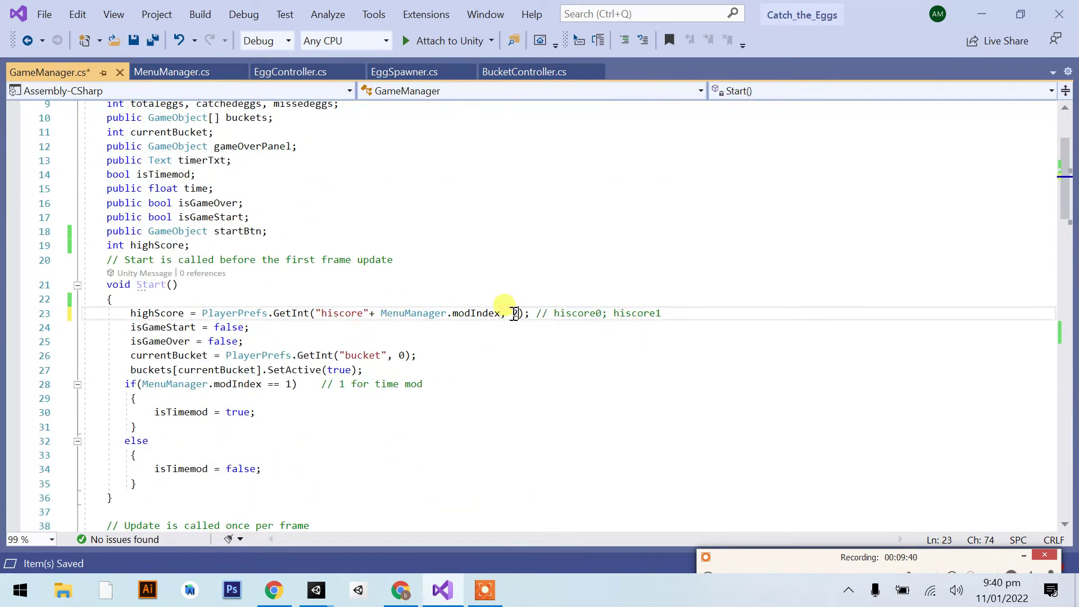
{"action": "key", "text": "alt+Tab"}
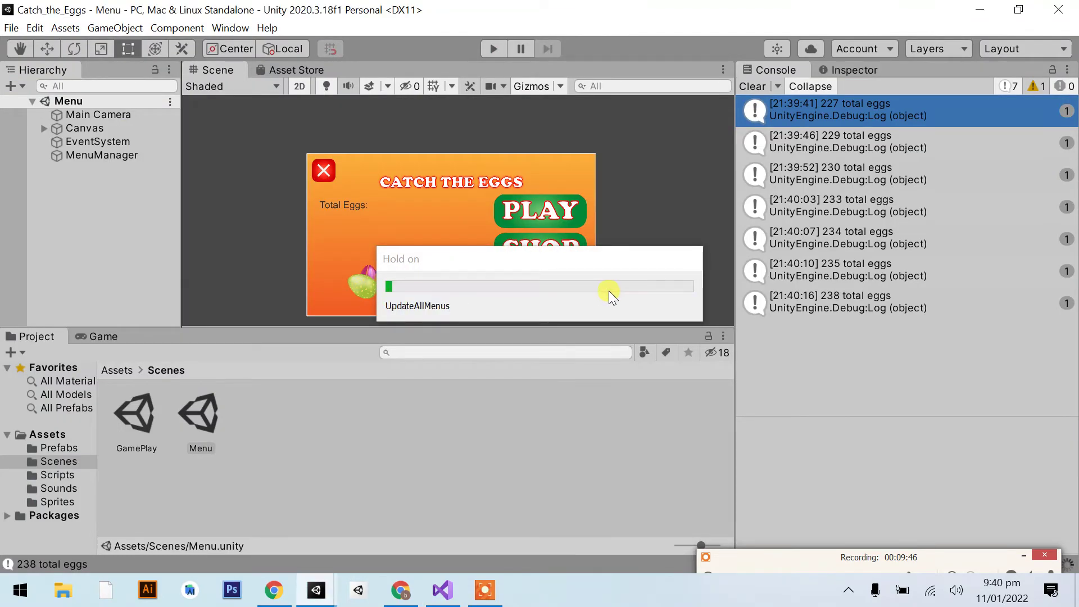
Step: Play a Knockout round catching 9 eggs, logging a new High score and 248 total eggs
{"action": "left_click", "coordinate": [494, 50]}
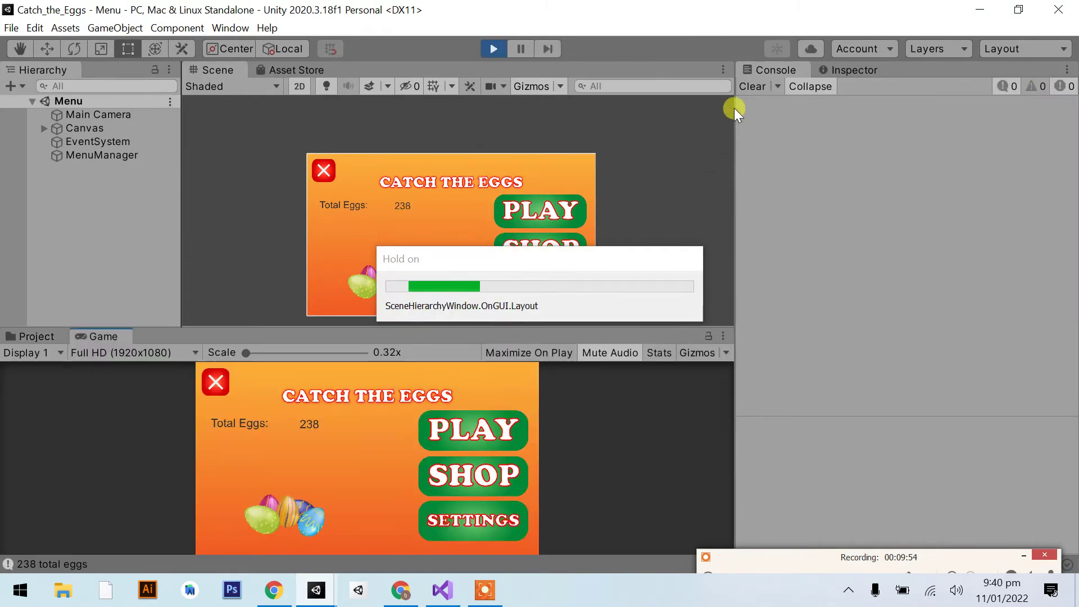
{"action": "left_click", "coordinate": [434, 431]}
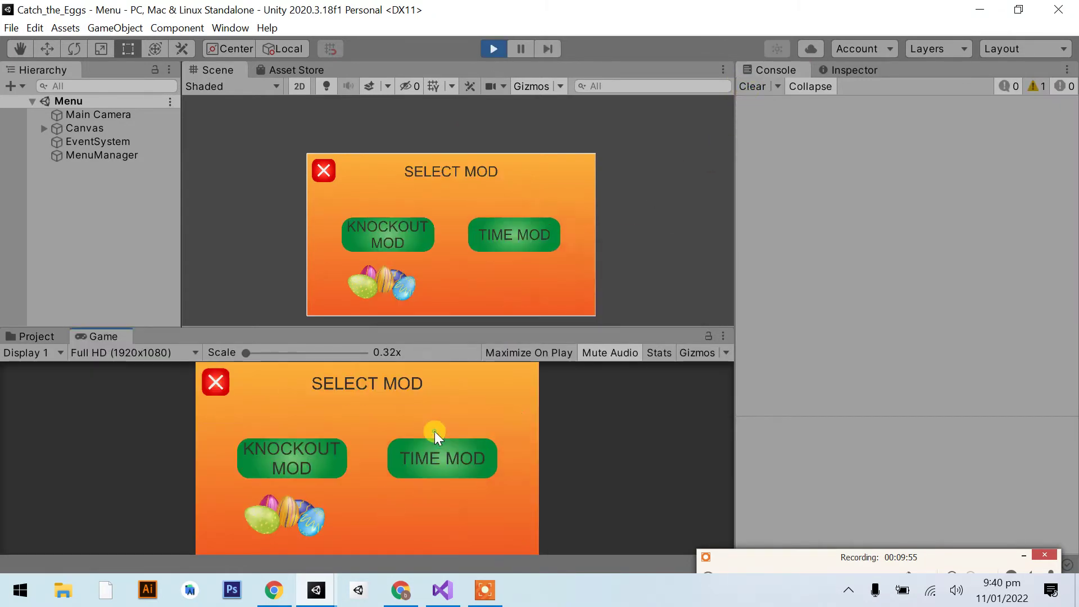
{"action": "left_click", "coordinate": [324, 456]}
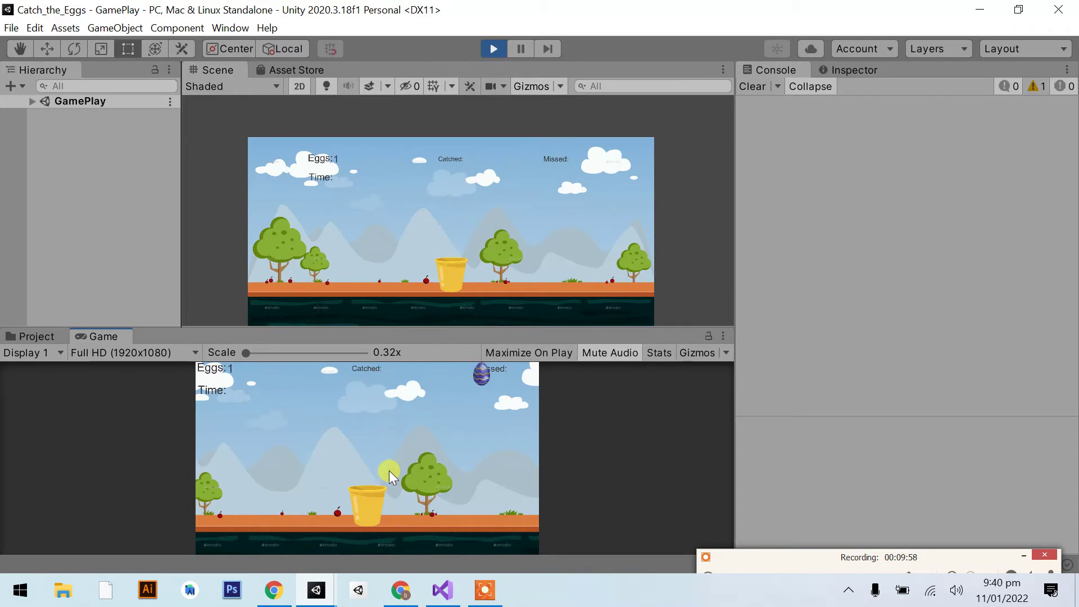
{"action": "key", "text": "Right"}
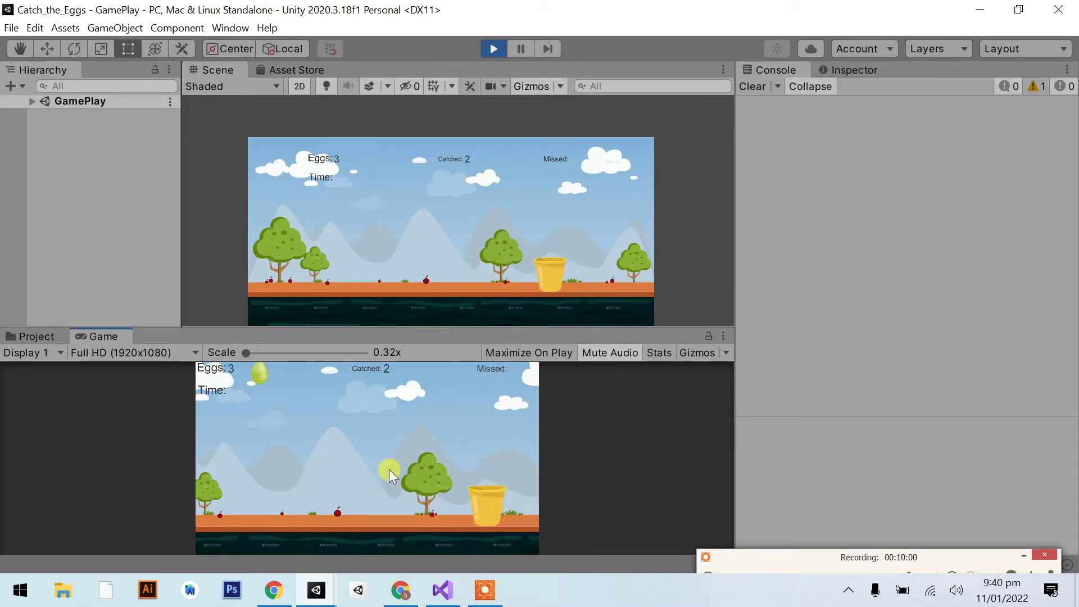
{"action": "key", "text": "Left"}
{"action": "key", "text": "Right"}
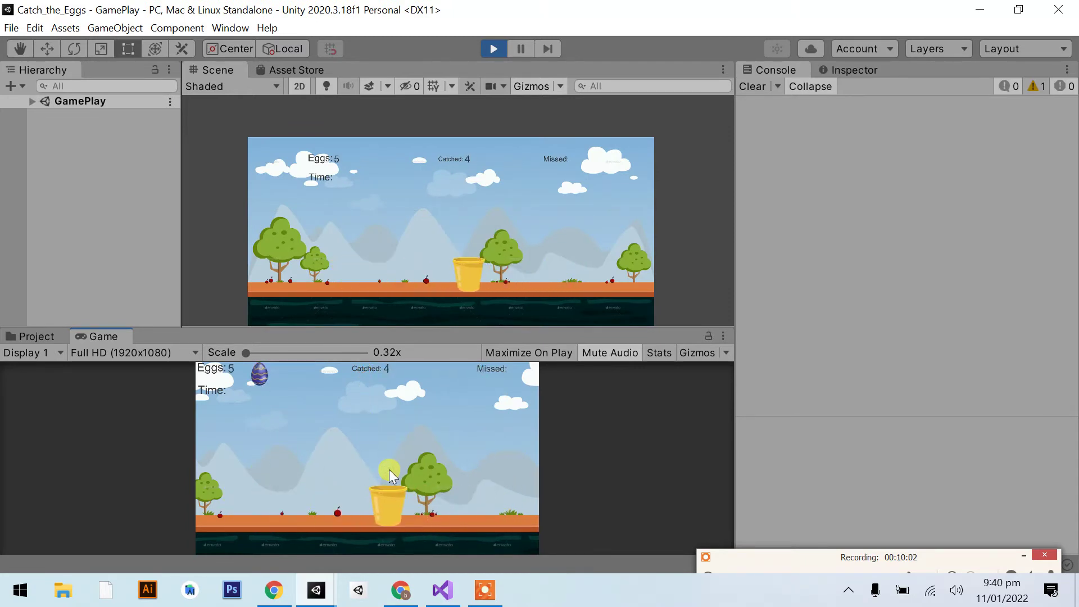
{"action": "key", "text": "Left"}
{"action": "key", "text": "Right"}
{"action": "key", "text": "Right"}
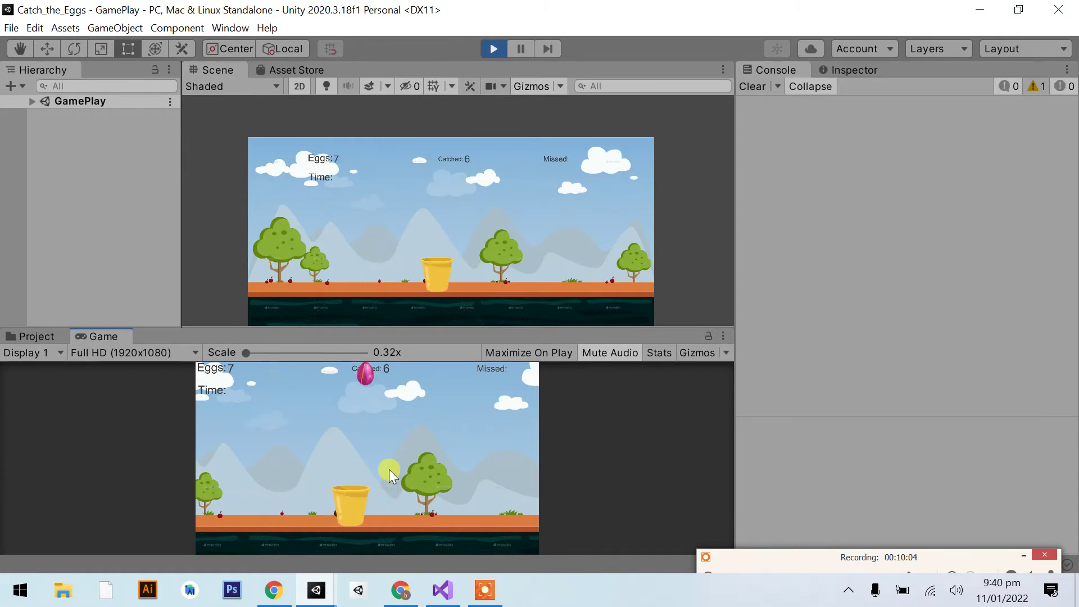
{"action": "key", "text": "Left"}
{"action": "key", "text": "Right"}
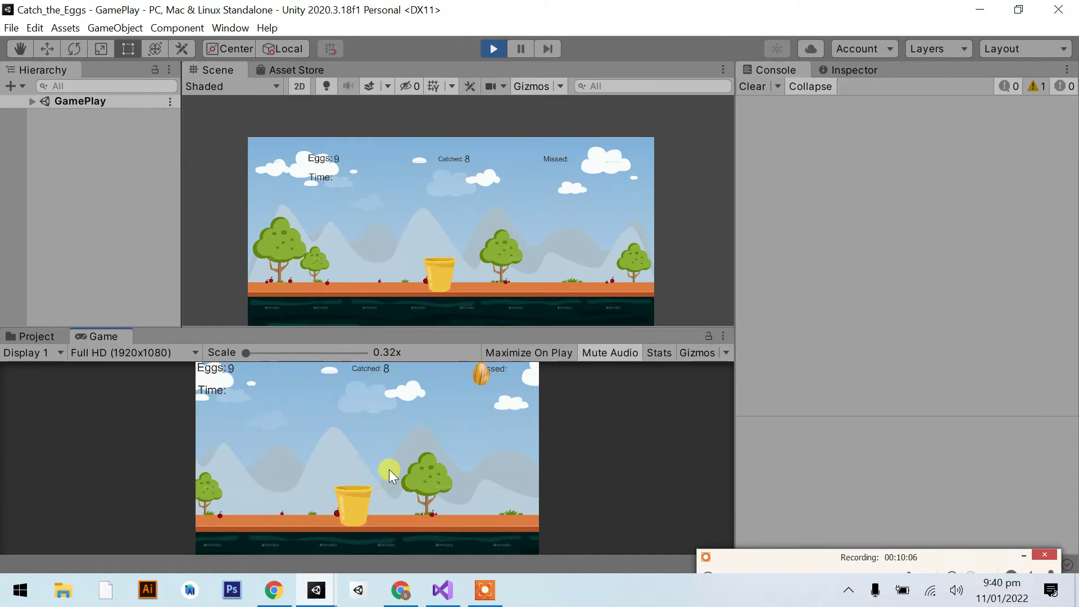
{"action": "key", "text": "Right"}
{"action": "key", "text": "Left"}
{"action": "key", "text": "Left"}
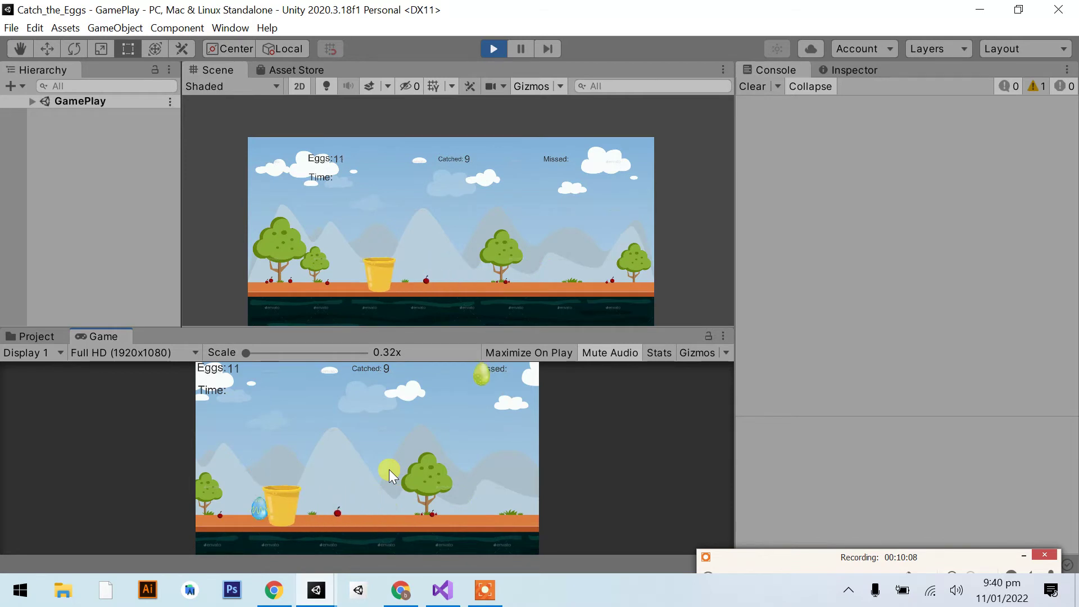
{"action": "key", "text": "Right"}
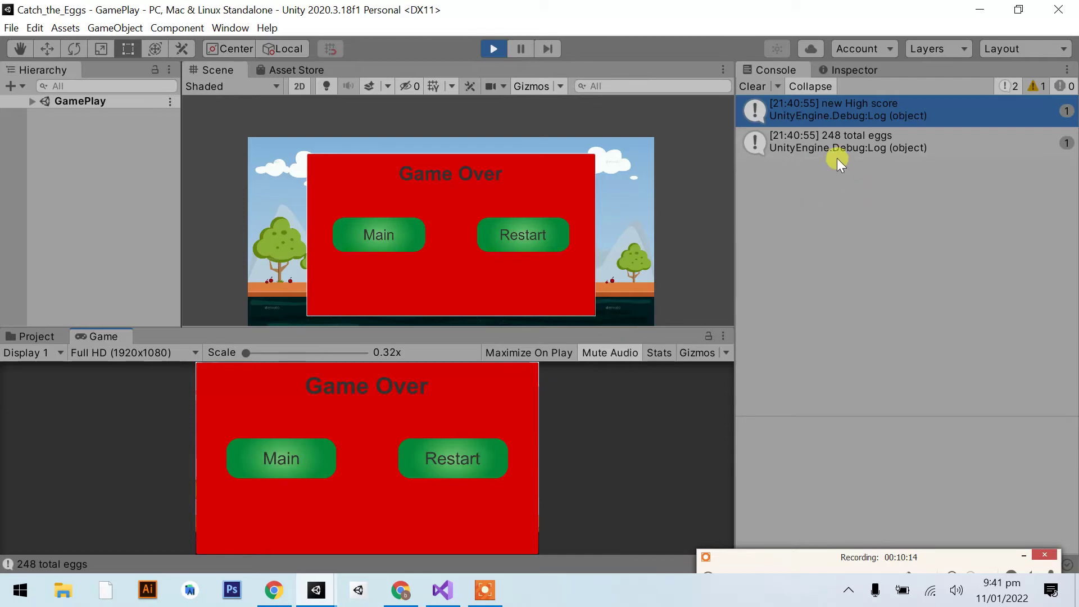
Step: Add Debug.Log(highScore); after the high-score load in GameManager's Start() and save
{"action": "double_click", "coordinate": [845, 108]}
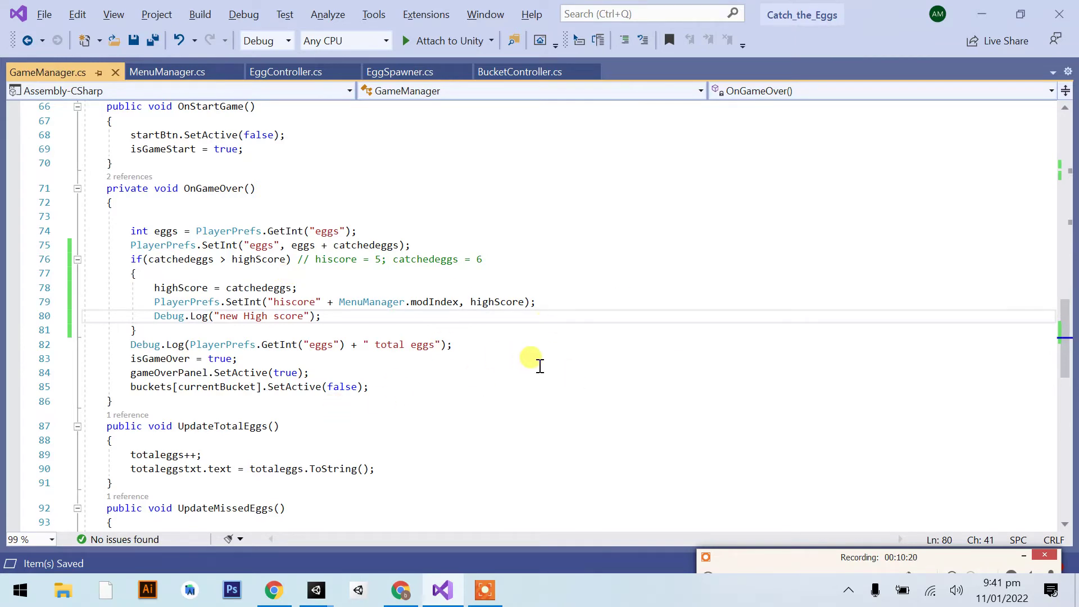
{"action": "scroll", "coordinate": [432, 361], "scroll_direction": "up", "scroll_amount": 4}
{"action": "scroll", "coordinate": [371, 343], "scroll_direction": "up", "scroll_amount": 3}
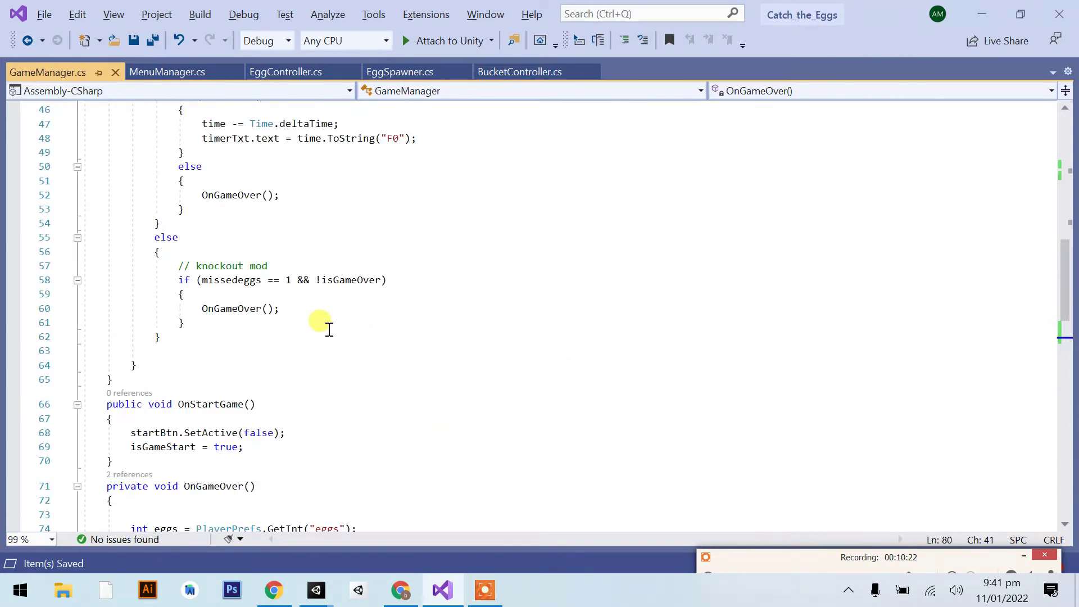
{"action": "scroll", "coordinate": [334, 331], "scroll_direction": "up", "scroll_amount": 3}
{"action": "scroll", "coordinate": [343, 336], "scroll_direction": "up", "scroll_amount": 3}
{"action": "scroll", "coordinate": [343, 335], "scroll_direction": "up", "scroll_amount": 5}
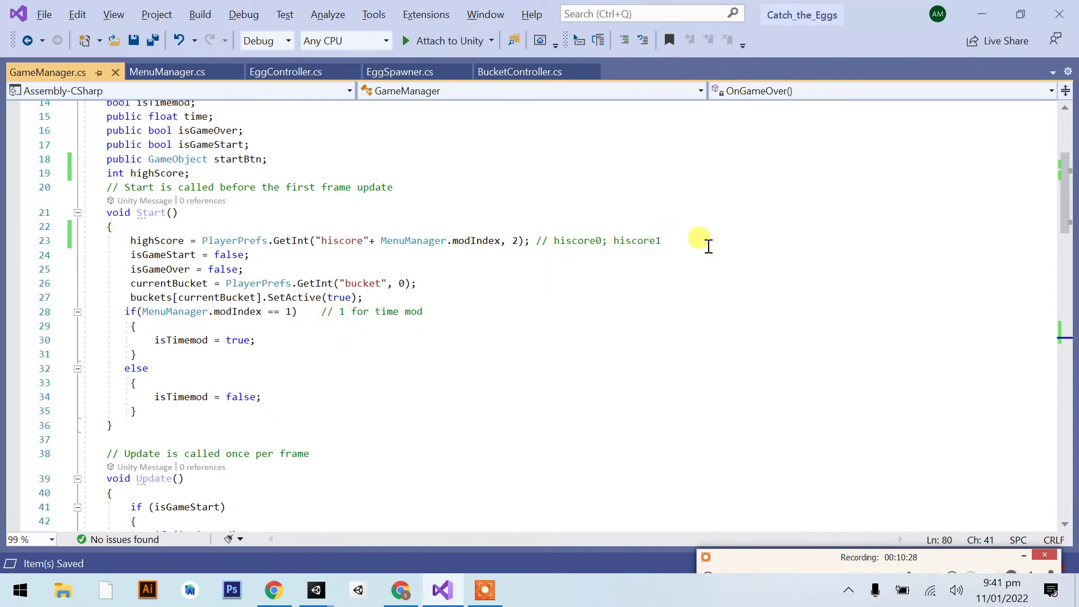
{"action": "left_click", "coordinate": [690, 245]}
{"action": "key", "text": "Return"}
{"action": "type", "text": "De"}
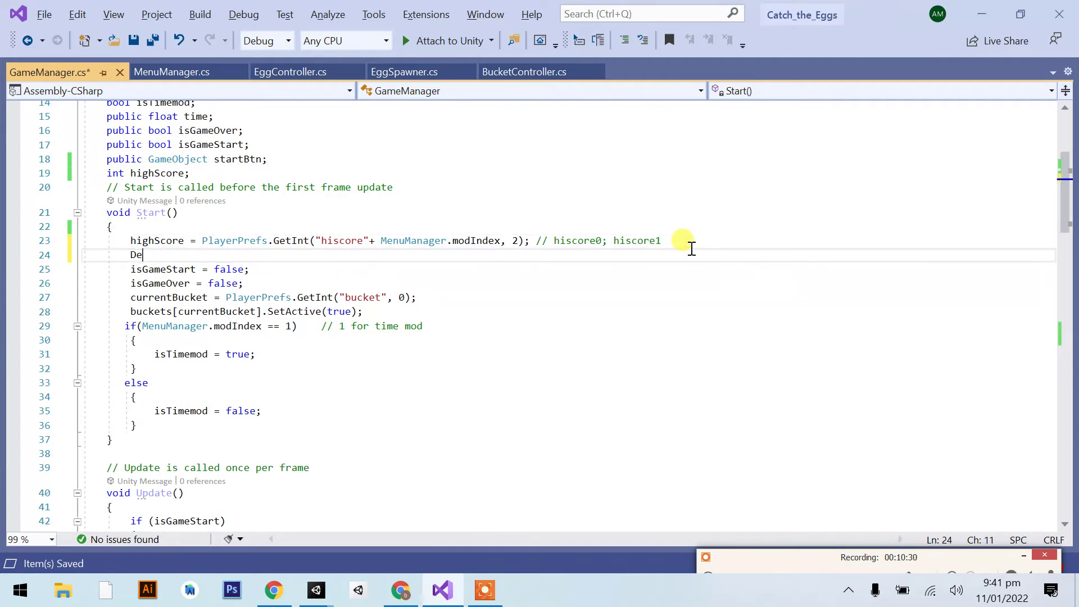
{"action": "type", "text": "bug.Lo"}
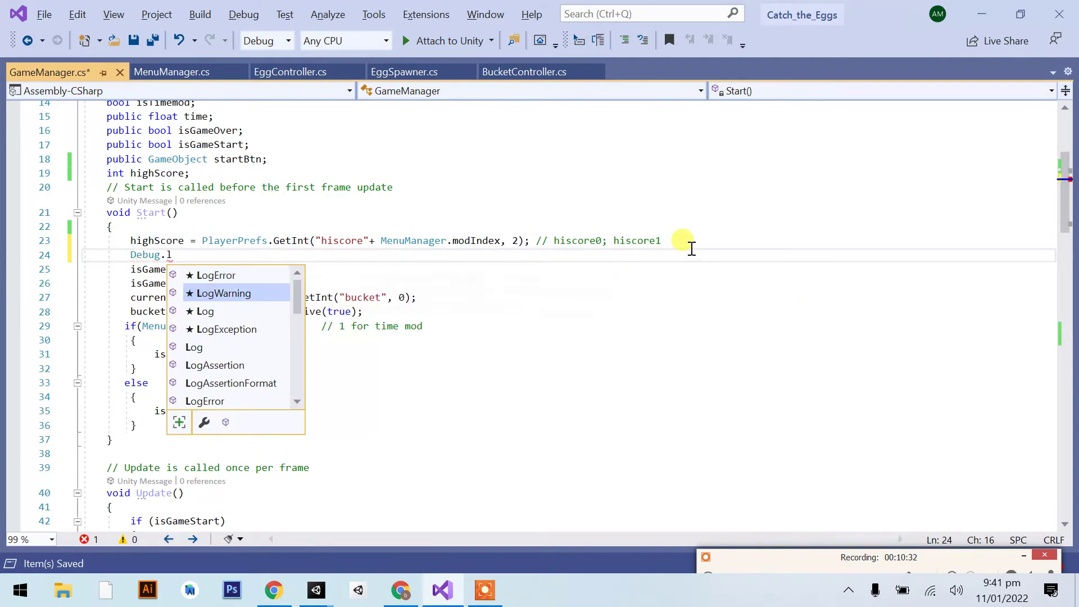
{"action": "type", "text": "g(highScore)"}
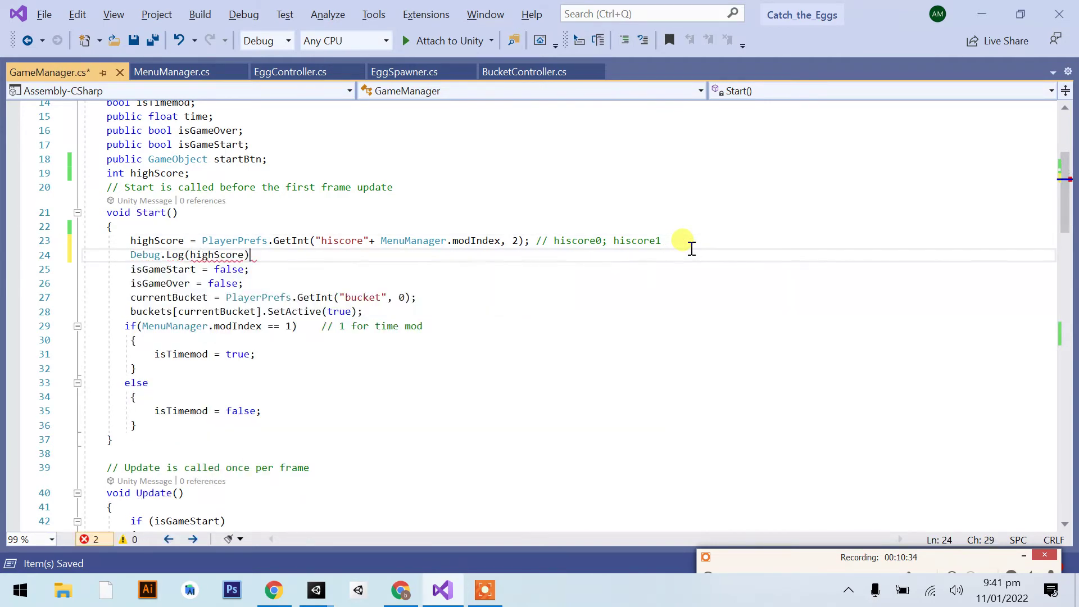
{"action": "type", "text": ";"}
{"action": "key", "text": "ctrl+s"}
{"action": "key", "text": "alt+Tab"}
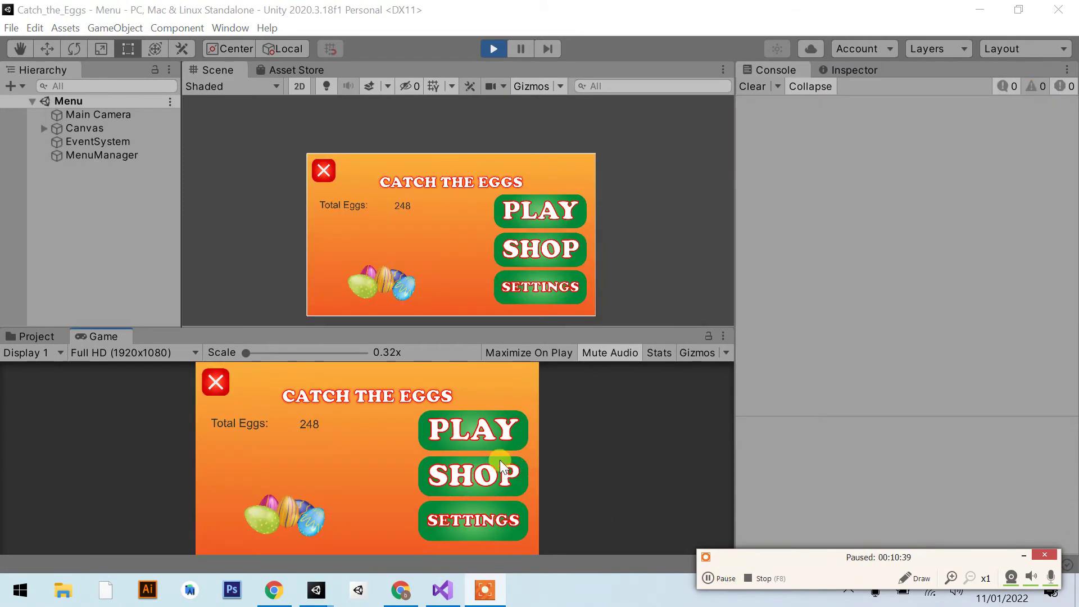
Step: Play a Knockout round logging high score 10, then stop and open the GamePlay scene
{"action": "left_click", "coordinate": [474, 413]}
{"action": "left_click", "coordinate": [318, 453]}
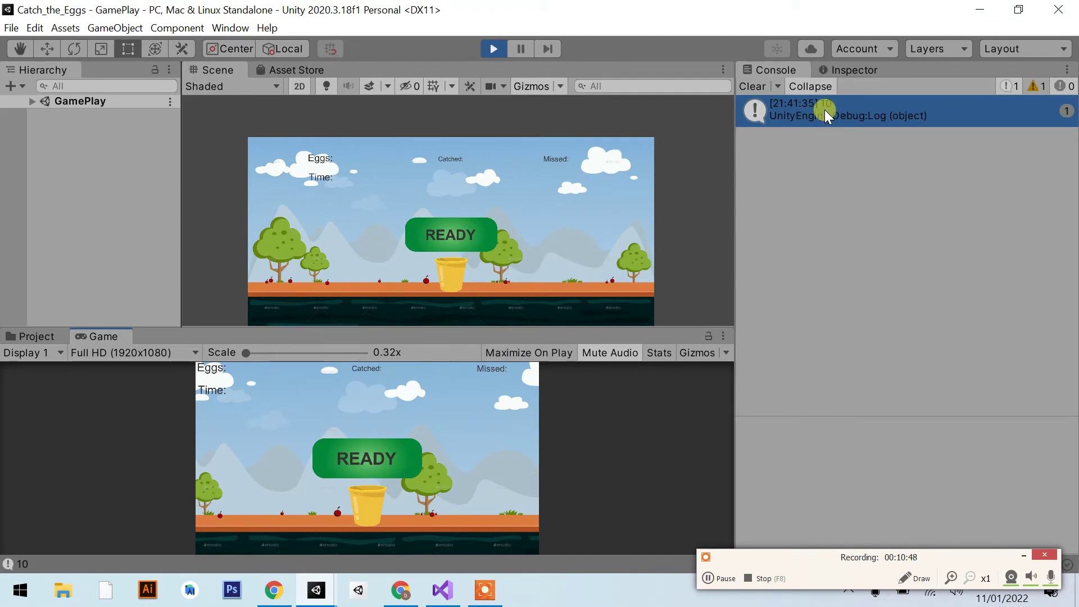
{"action": "left_click", "coordinate": [382, 454]}
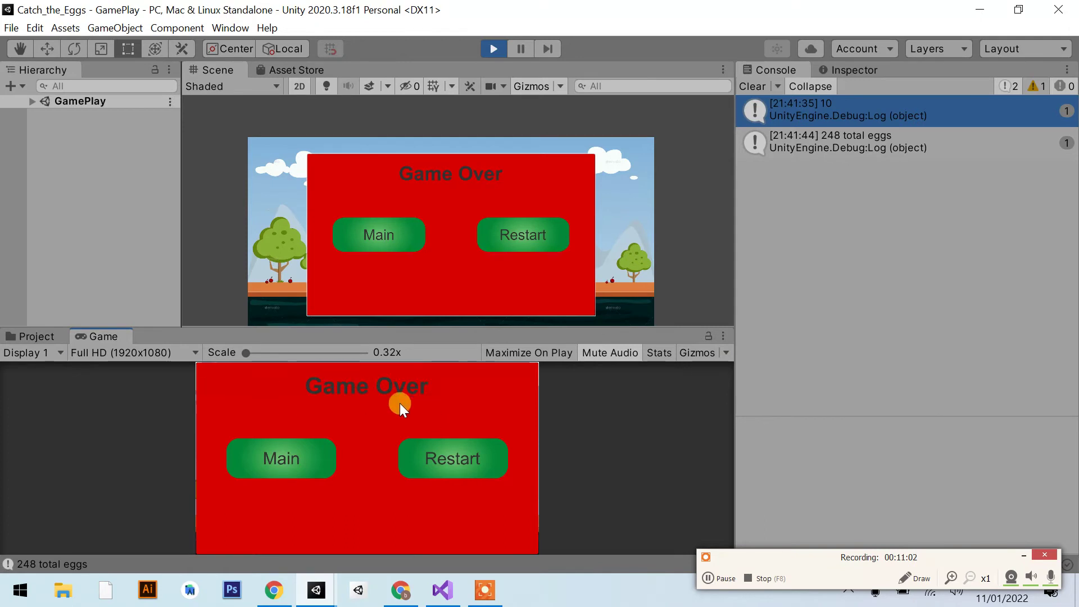
{"action": "left_click", "coordinate": [490, 57]}
{"action": "double_click", "coordinate": [141, 411]}
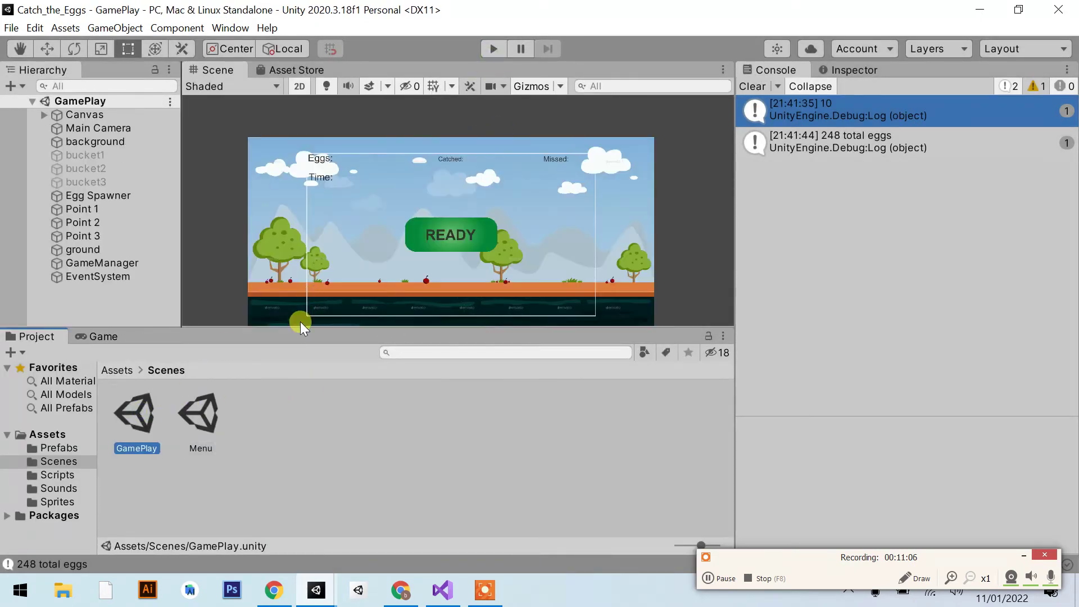
Step: Make the red Game Over panel visible and deactivate the READY start button
{"action": "left_click", "coordinate": [44, 115]}
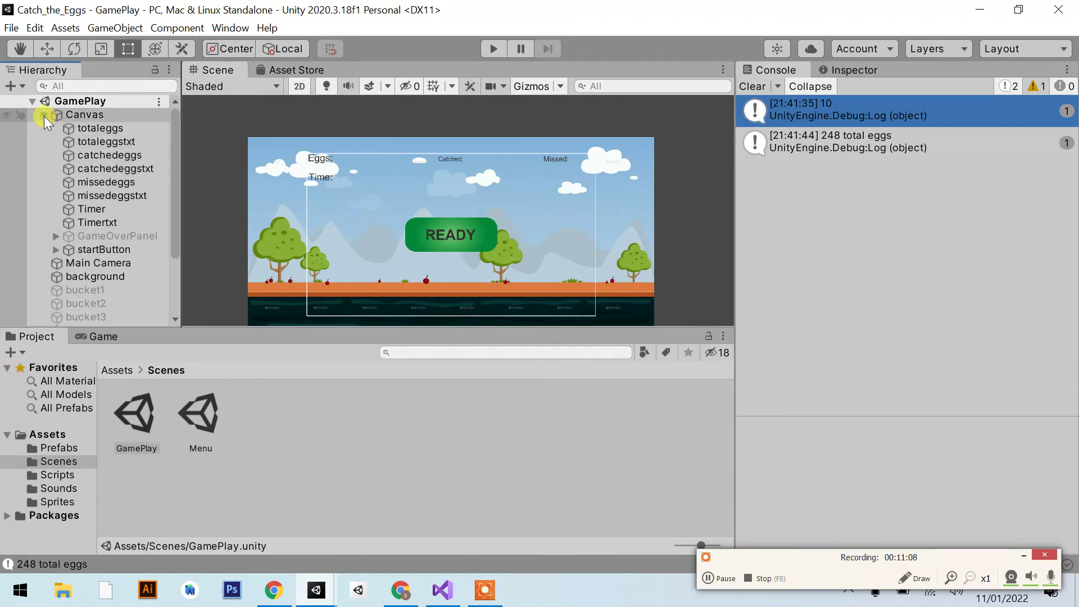
{"action": "left_click", "coordinate": [110, 236]}
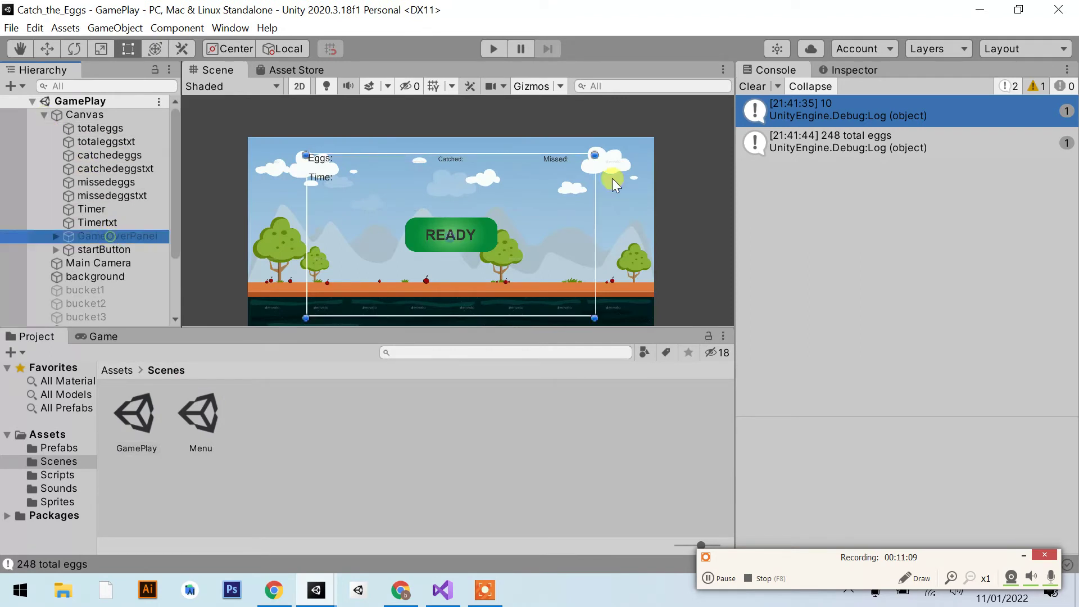
{"action": "left_click", "coordinate": [769, 86]}
{"action": "left_click", "coordinate": [846, 69]}
{"action": "left_click", "coordinate": [782, 93]}
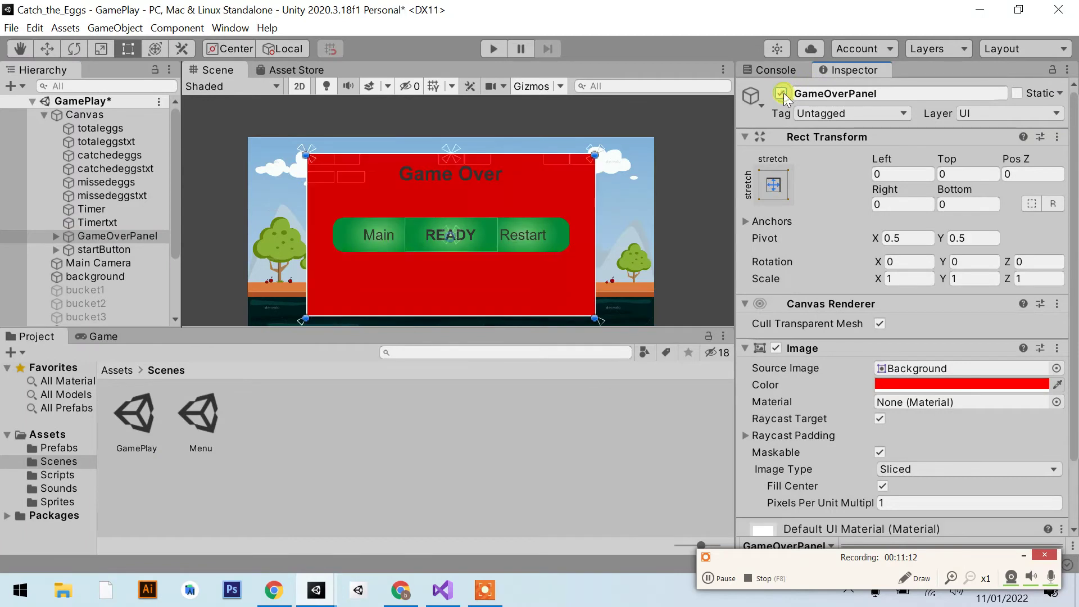
{"action": "left_click", "coordinate": [123, 252]}
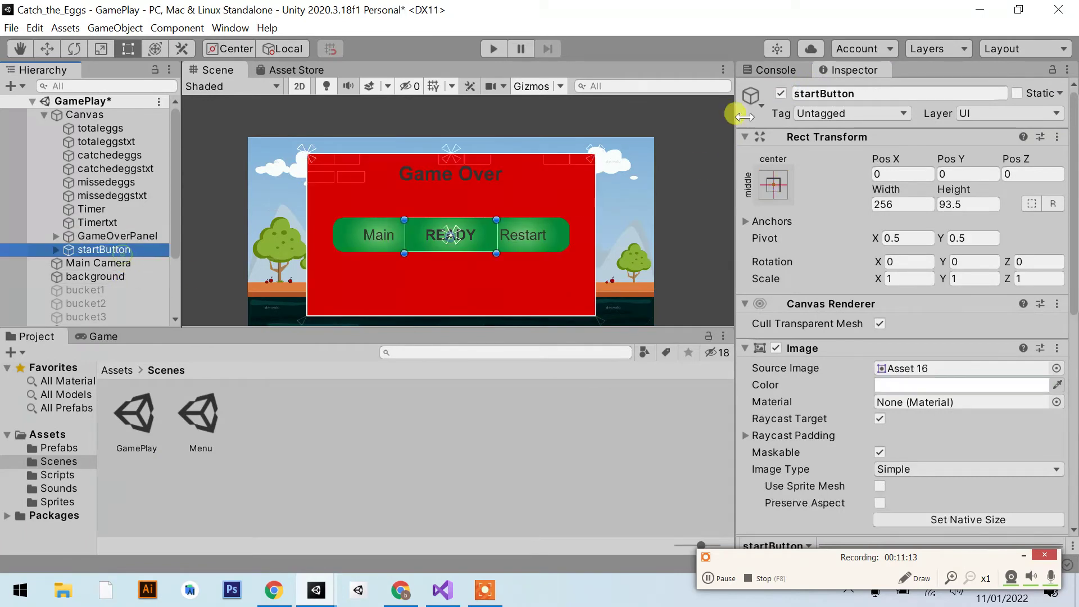
{"action": "left_click", "coordinate": [781, 93]}
Step: Move the ExitBtn (Main) and RESTARTbtn buttons lower on the Game Over panel
{"action": "left_click", "coordinate": [93, 236]}
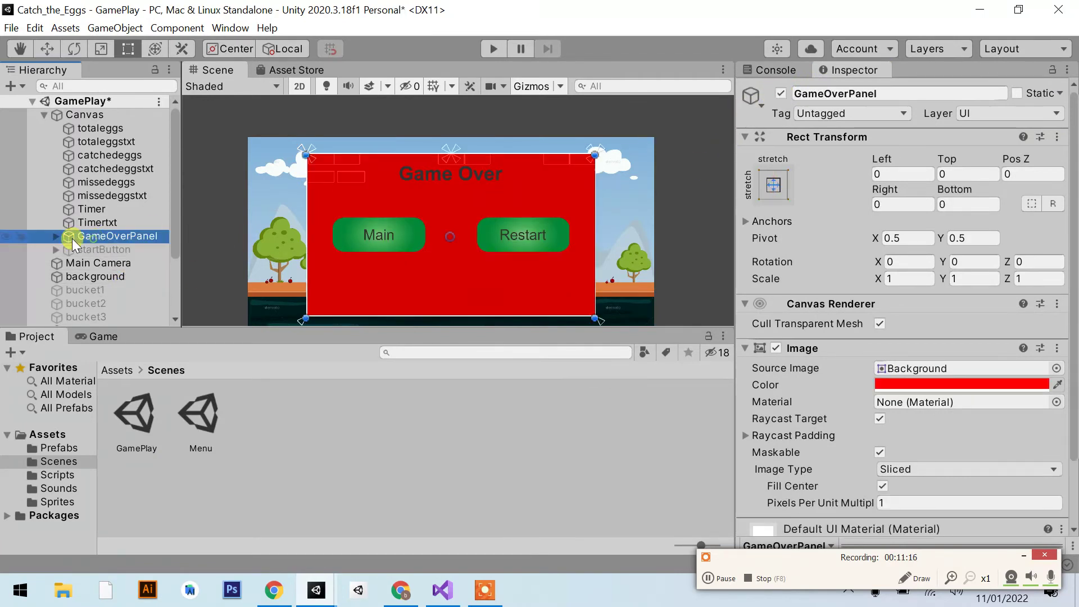
{"action": "left_click", "coordinate": [56, 236]}
{"action": "left_click", "coordinate": [111, 264]}
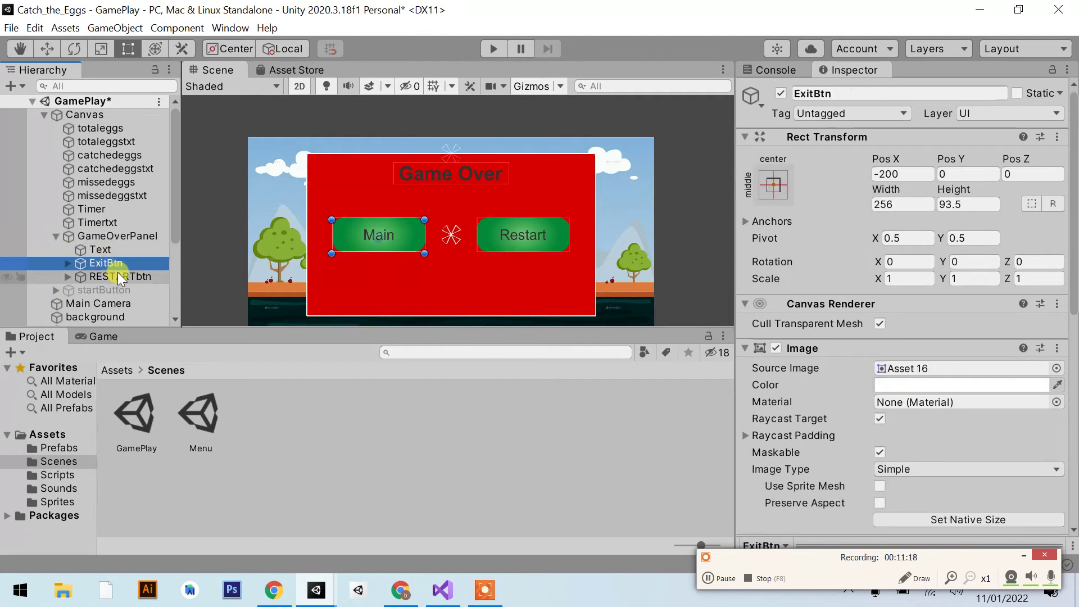
{"action": "left_click", "coordinate": [118, 277], "text": "shift"}
{"action": "key", "text": "w"}
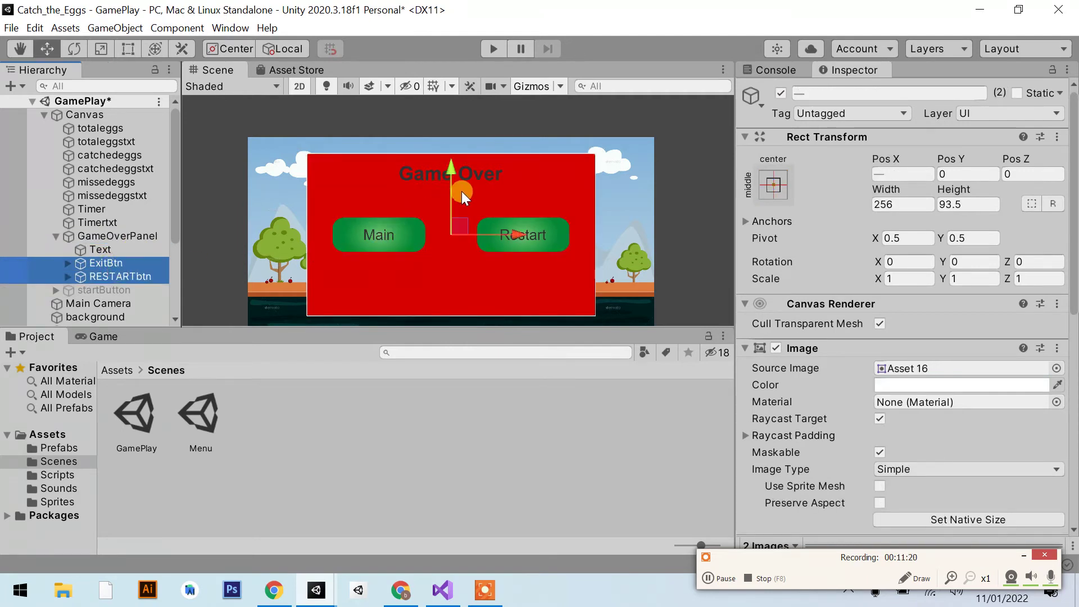
{"action": "left_click_drag", "start_coordinate": [454, 171], "coordinate": [450, 224]}
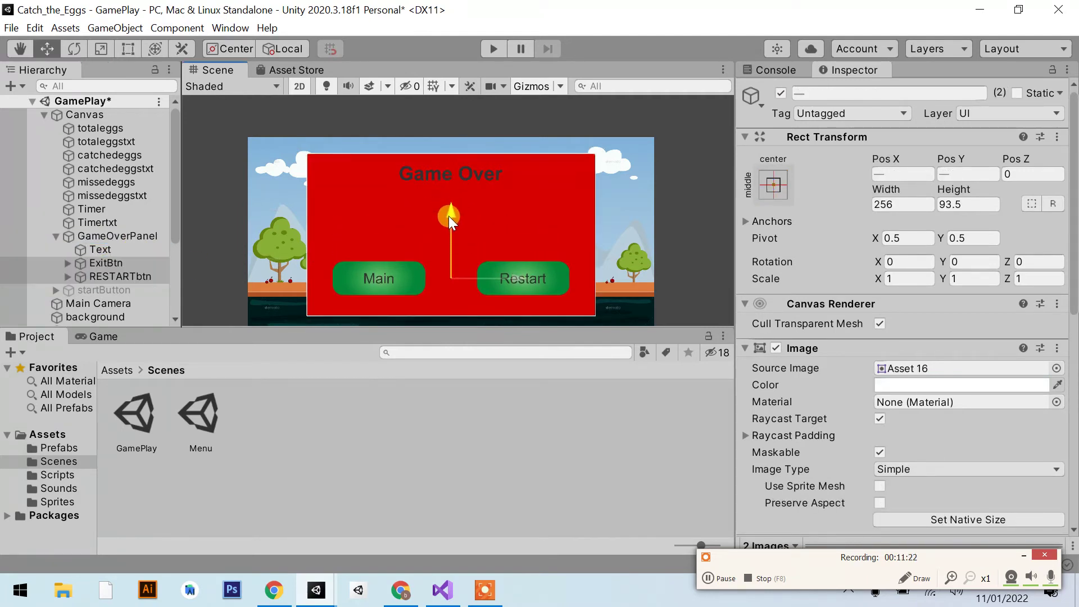
{"action": "left_click", "coordinate": [120, 237]}
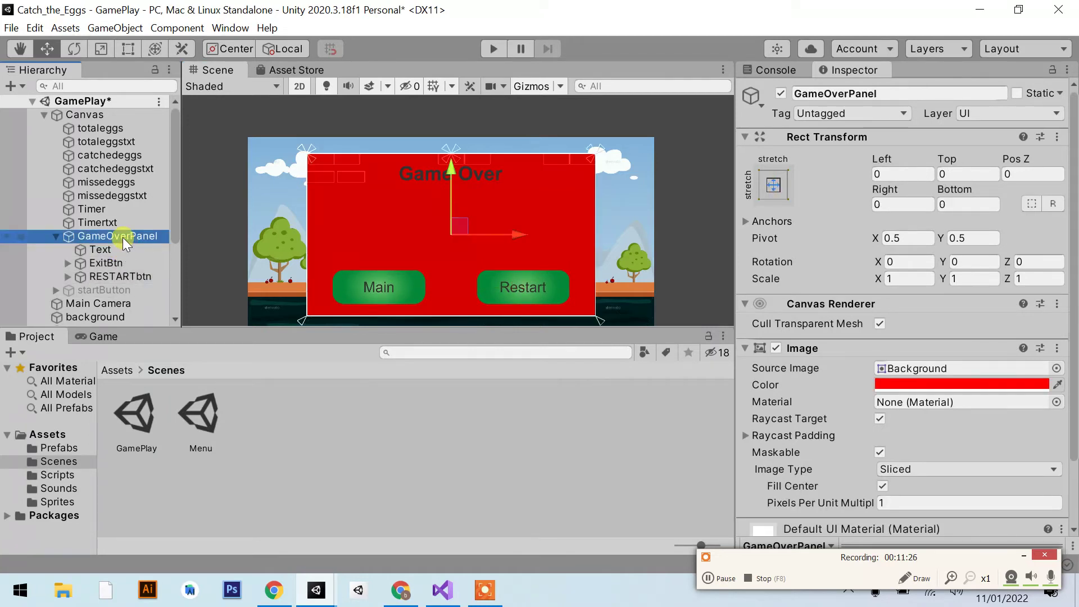
{"action": "right_click", "coordinate": [122, 237]}
Step: Add a 'HighScore:' Best Fit text label near the Game Over panel's upper left
{"action": "mouse_move", "coordinate": [256, 524]}
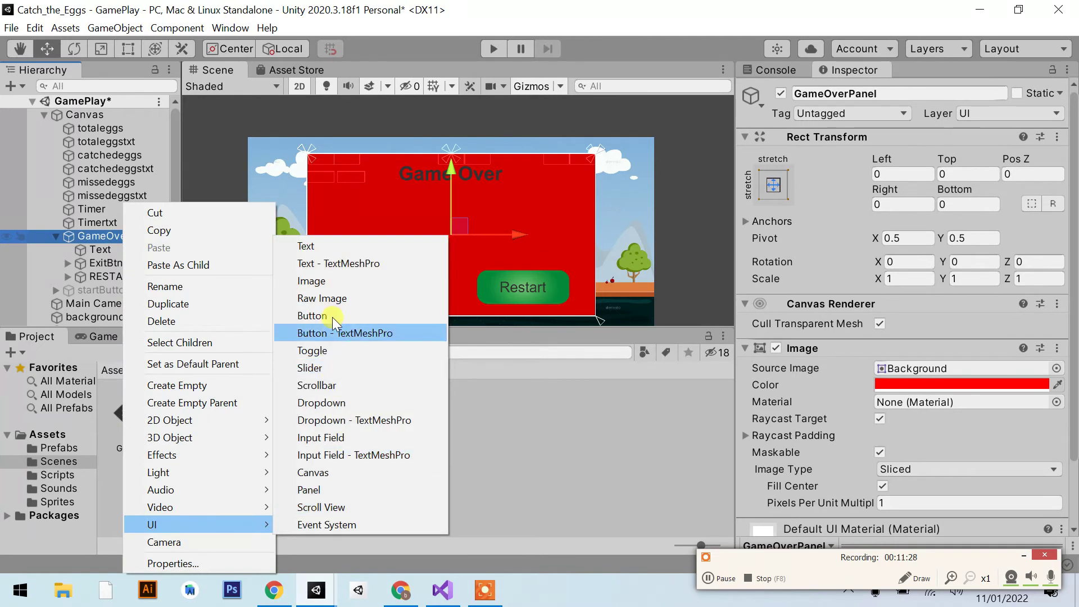
{"action": "left_click", "coordinate": [331, 251]}
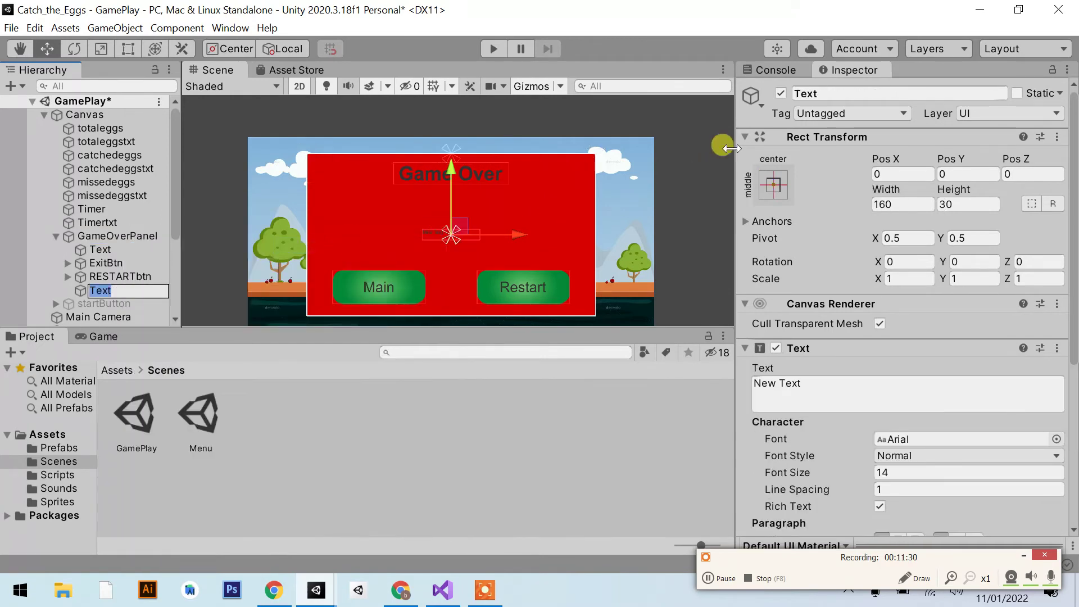
{"action": "left_click", "coordinate": [784, 393]}
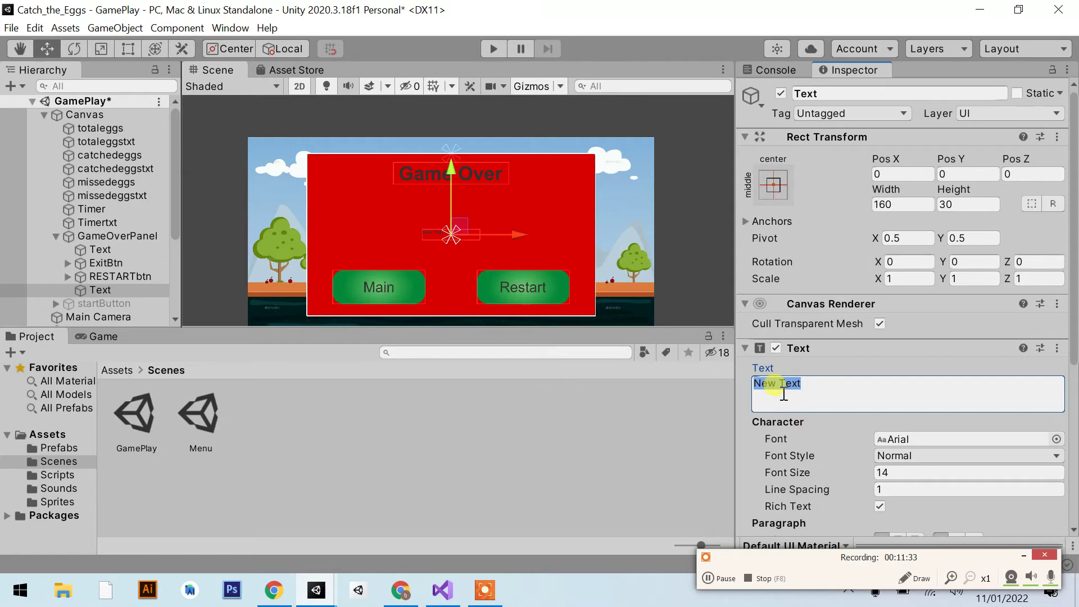
{"action": "type", "text": "HighScore:"}
{"action": "scroll", "coordinate": [828, 271], "scroll_direction": "down", "scroll_amount": 5}
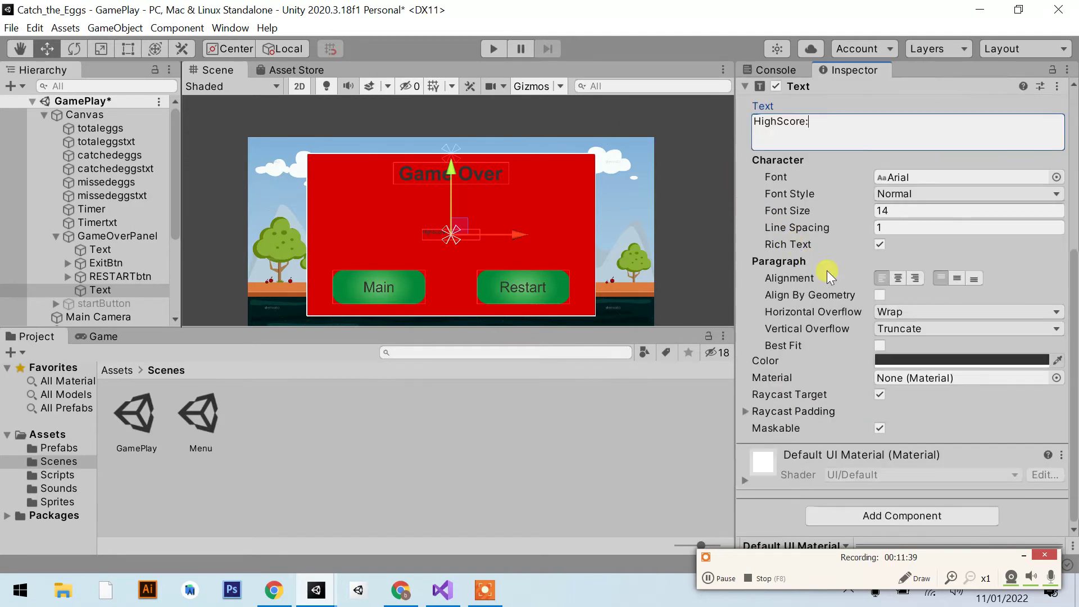
{"action": "left_click", "coordinate": [880, 295]}
{"action": "left_click", "coordinate": [880, 344]}
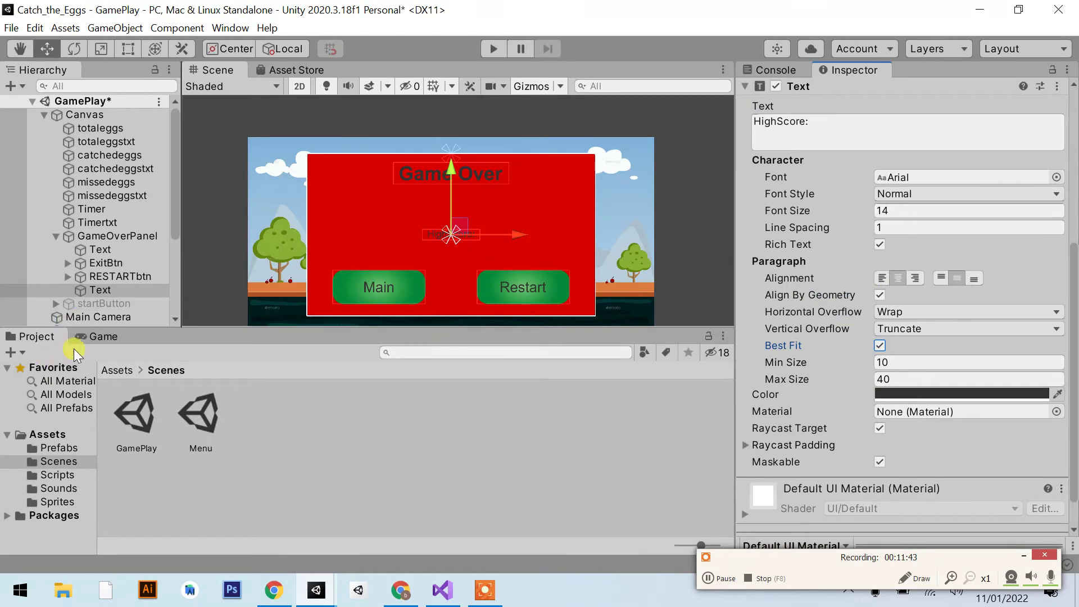
{"action": "left_click", "coordinate": [93, 336]}
{"action": "left_click_drag", "start_coordinate": [456, 228], "coordinate": [379, 191]}
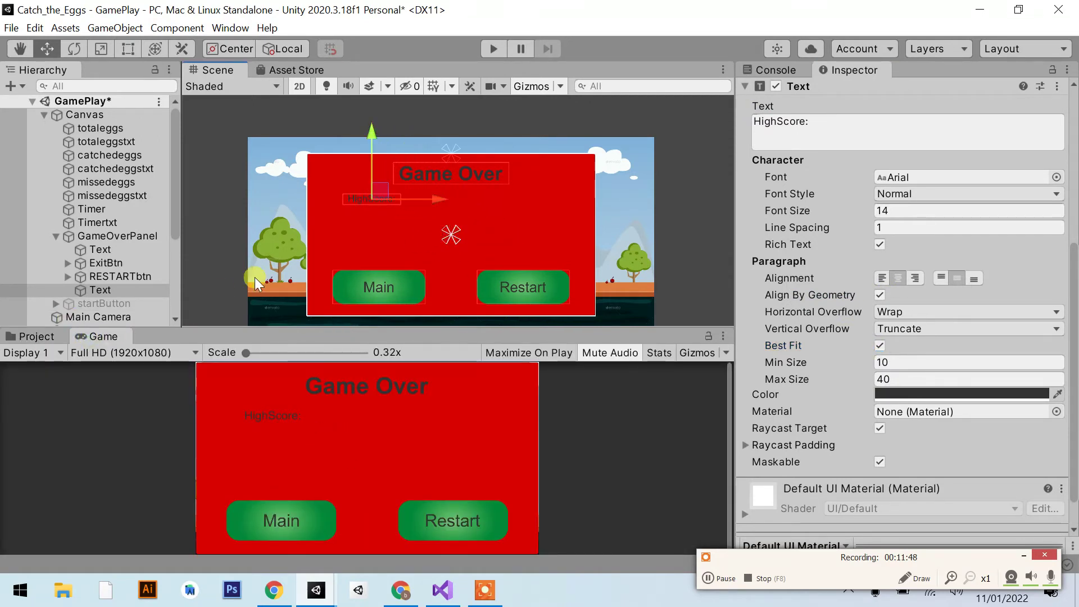
Step: Duplicate the label just below it as 'Current Score:' and adjust the High Score label's text
{"action": "left_click", "coordinate": [147, 295]}
{"action": "key", "text": "ctrl+d"}
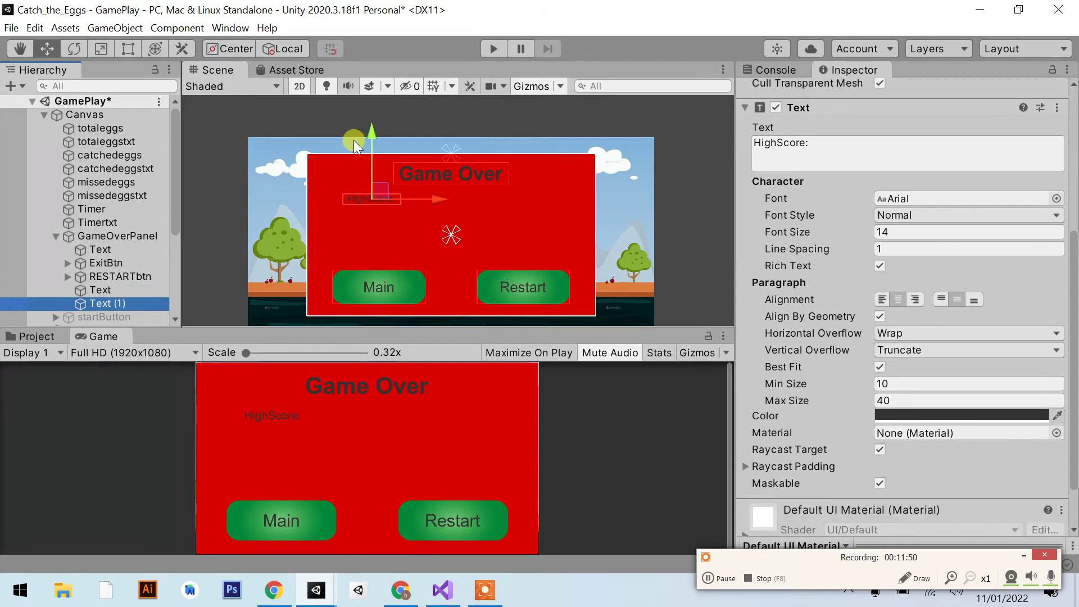
{"action": "left_click_drag", "start_coordinate": [373, 141], "coordinate": [373, 159]}
{"action": "left_click_drag", "start_coordinate": [777, 143], "coordinate": [740, 144]}
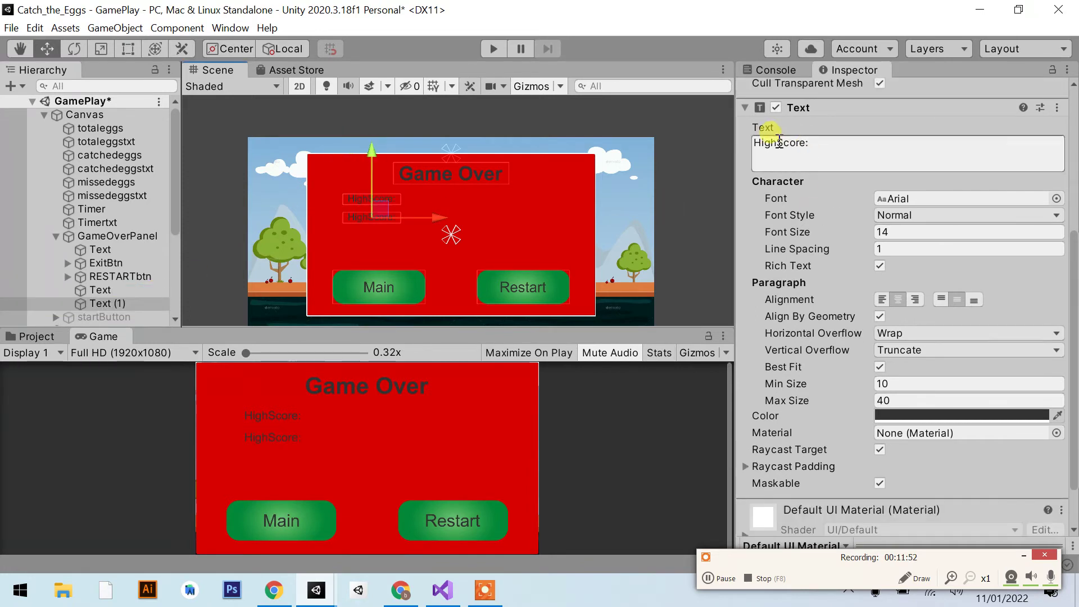
{"action": "type", "text": "Curr"}
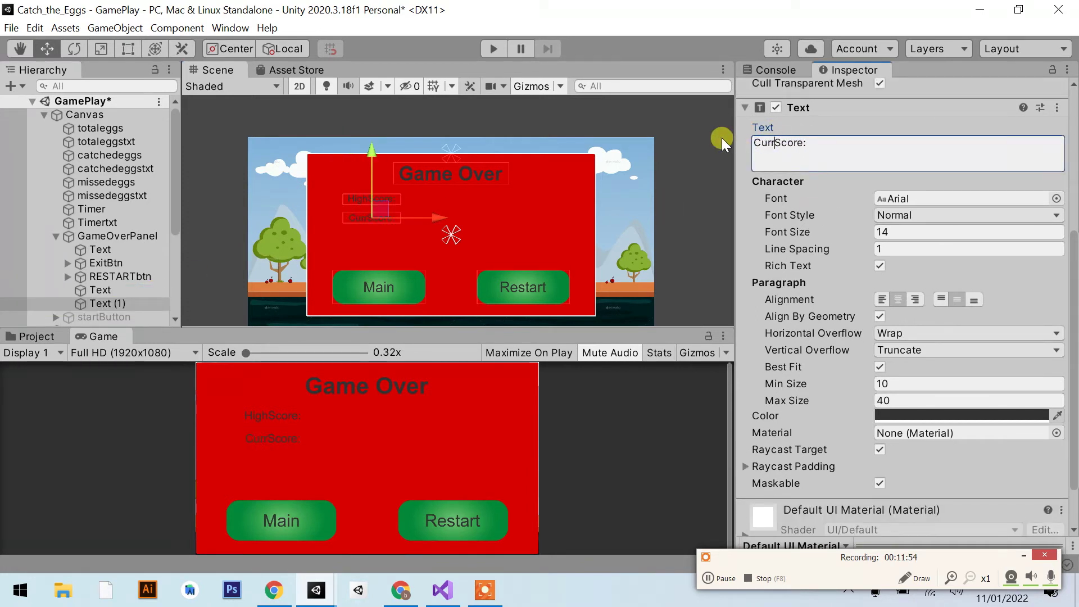
{"action": "type", "text": "ent"}
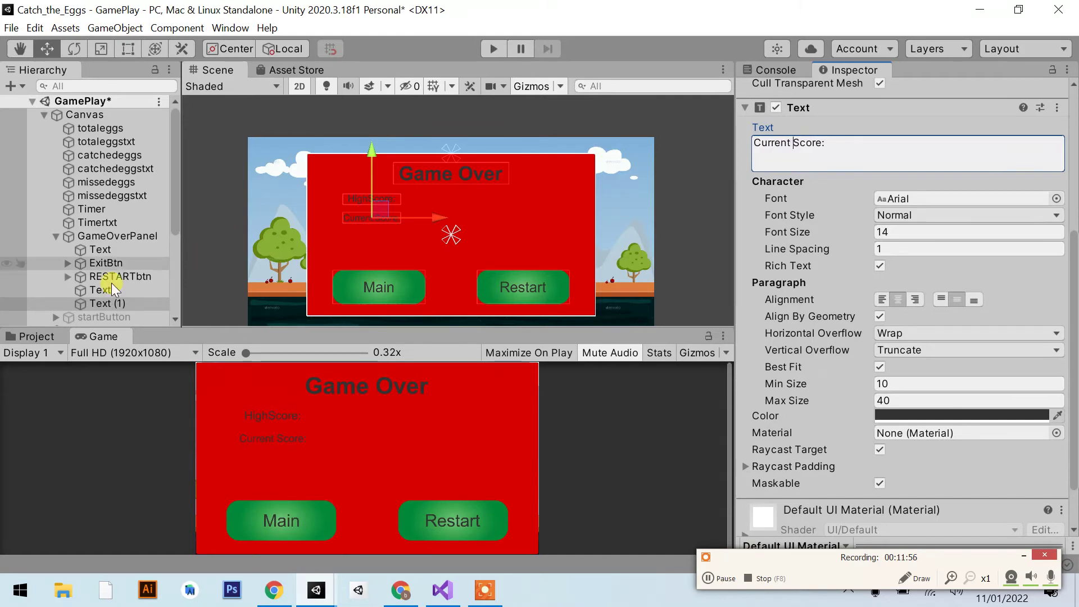
{"action": "left_click", "coordinate": [100, 290]}
{"action": "left_click", "coordinate": [787, 143]}
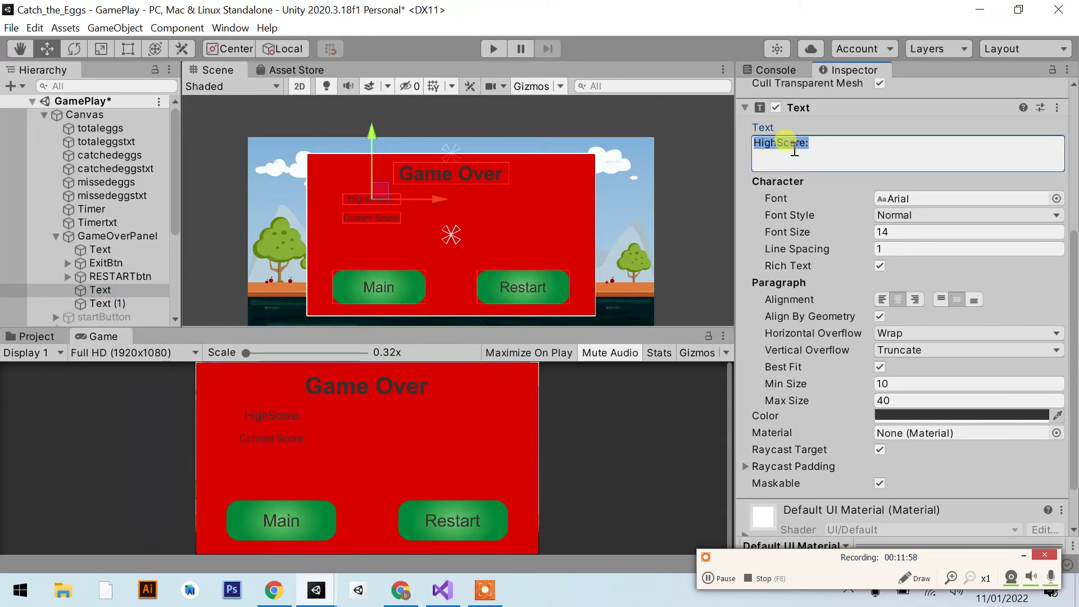
{"action": "key", "text": "End"}
{"action": "key", "text": "Left"}
{"action": "key", "text": "Left"}
{"action": "key", "text": "Left"}
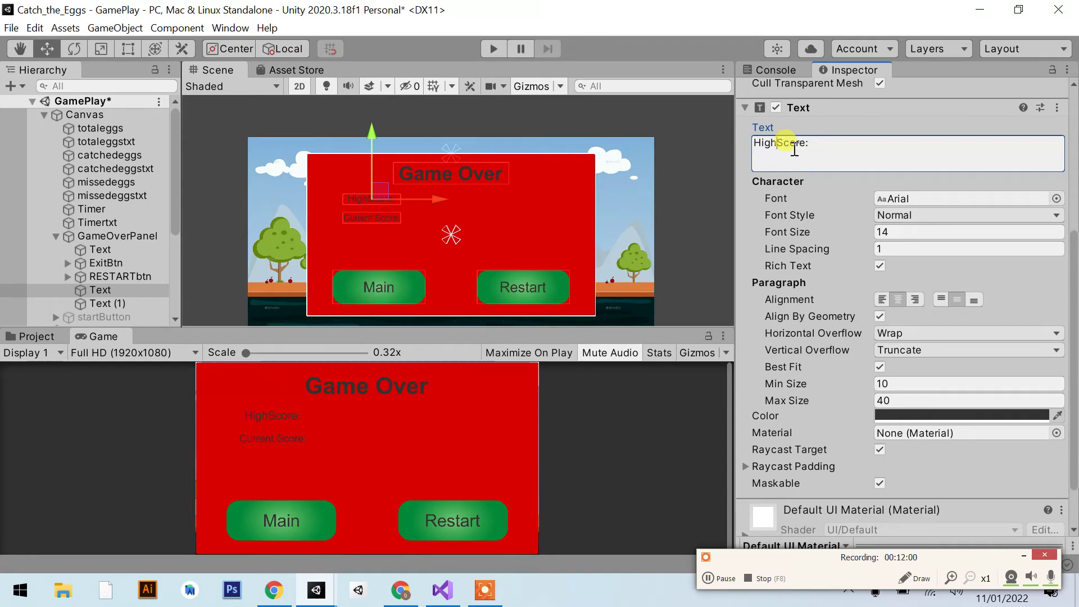
{"action": "left_click", "coordinate": [156, 294]}
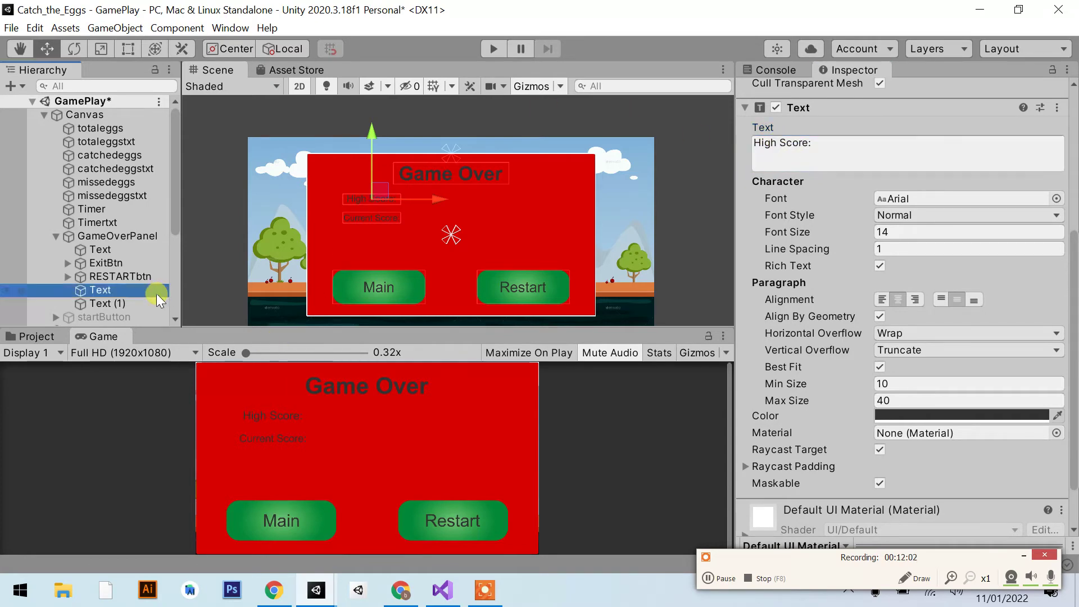
{"action": "key", "text": "Down"}
{"action": "key", "text": "Down"}
Step: Duplicate both score labels to their right and clear the copies' text to serve as value fields
{"action": "left_click", "coordinate": [150, 303]}
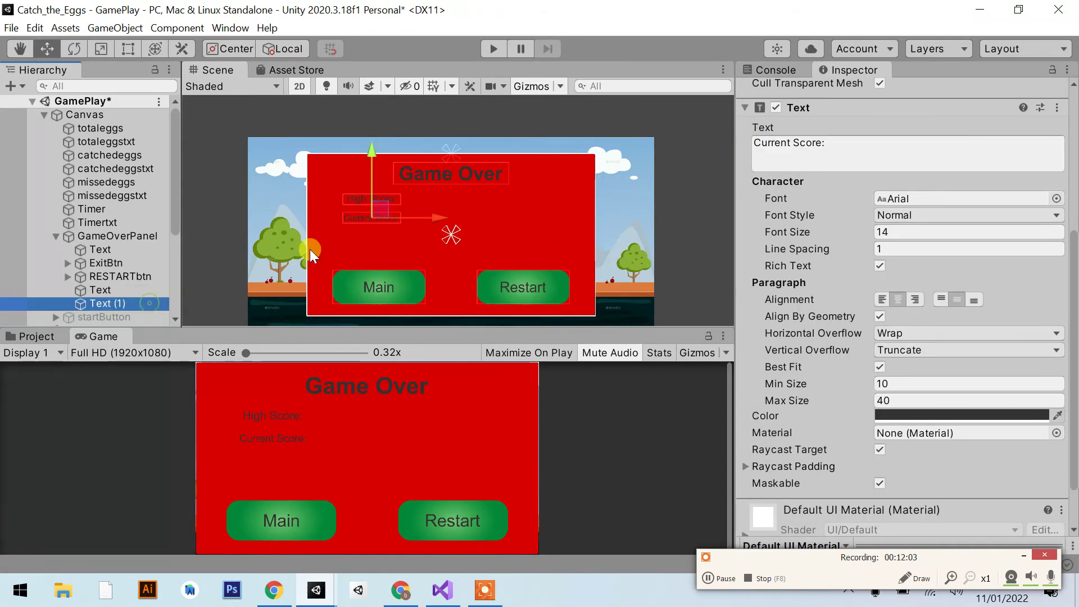
{"action": "left_click", "coordinate": [120, 288], "text": "ctrl"}
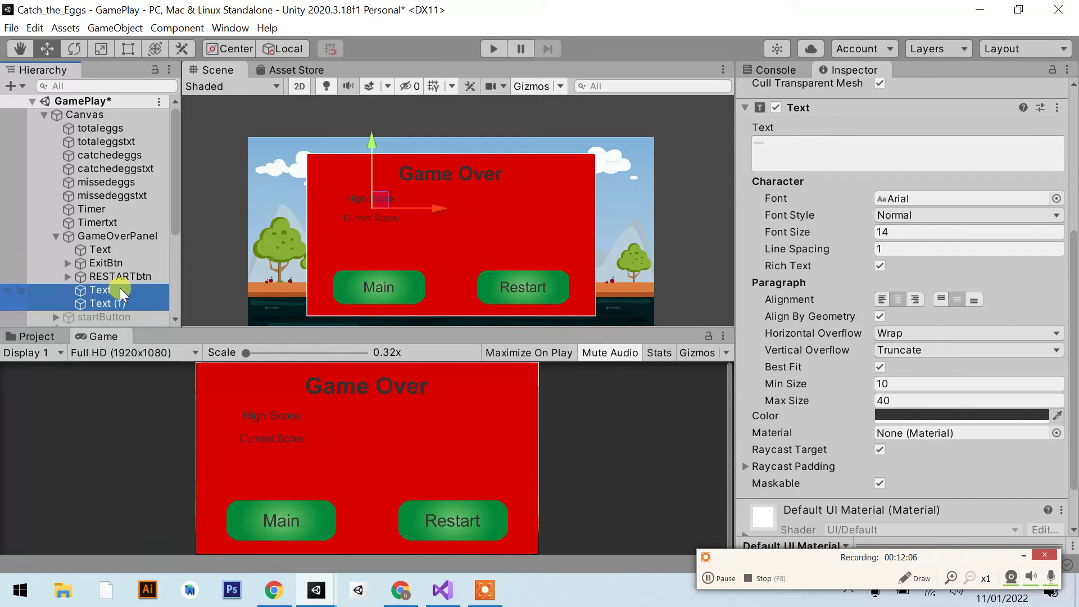
{"action": "key", "text": "ctrl+d"}
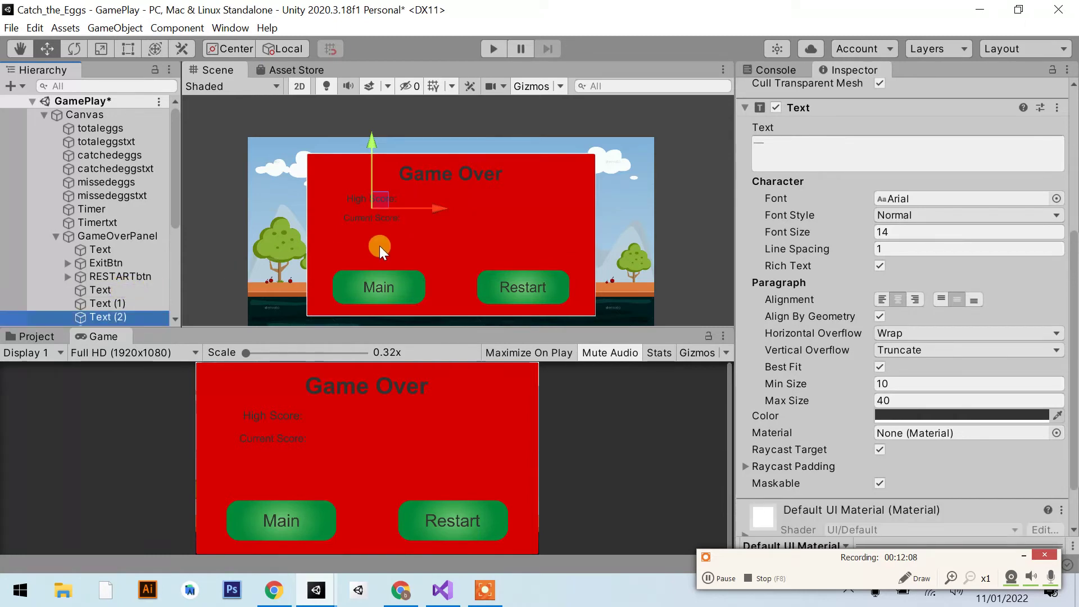
{"action": "scroll", "coordinate": [110, 267], "scroll_direction": "down", "scroll_amount": 3}
{"action": "left_click_drag", "start_coordinate": [438, 209], "coordinate": [499, 211]}
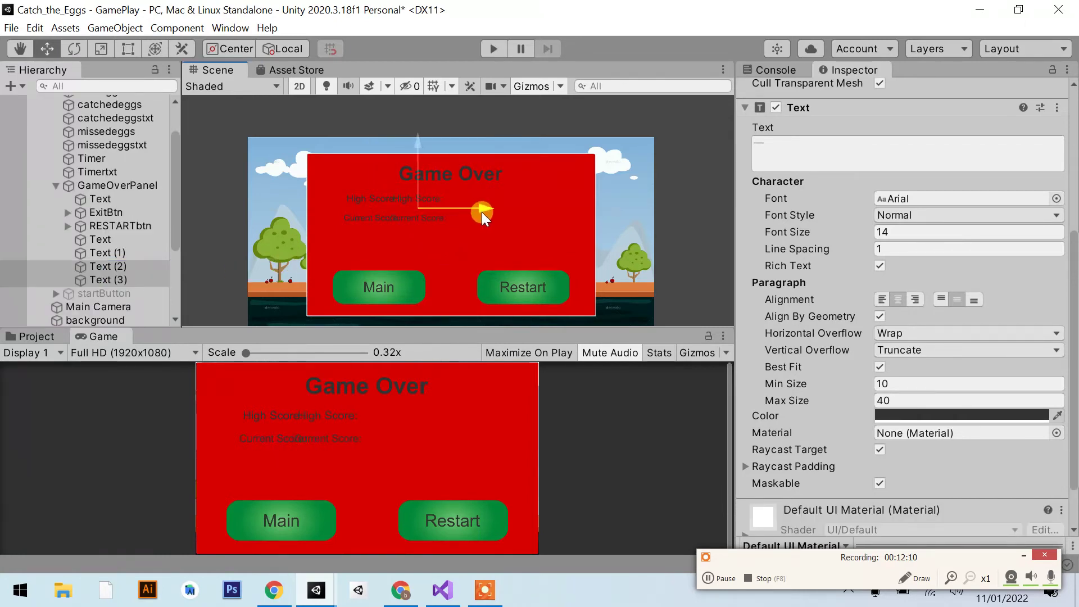
{"action": "left_click", "coordinate": [150, 268]}
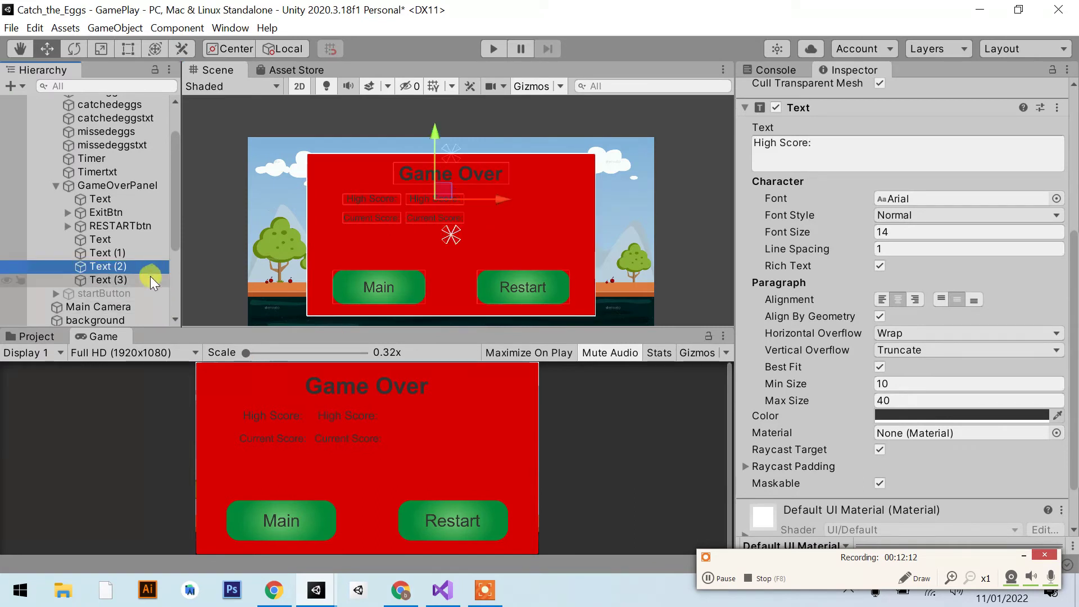
{"action": "left_click", "coordinate": [150, 279]}
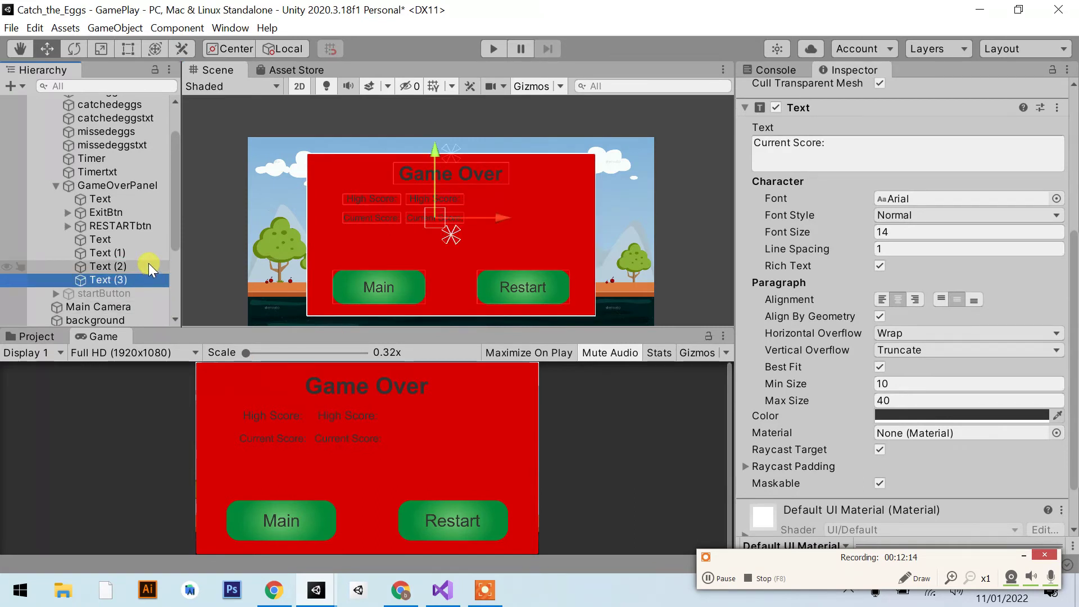
{"action": "left_click", "coordinate": [149, 265], "text": "ctrl"}
{"action": "left_click", "coordinate": [780, 152]}
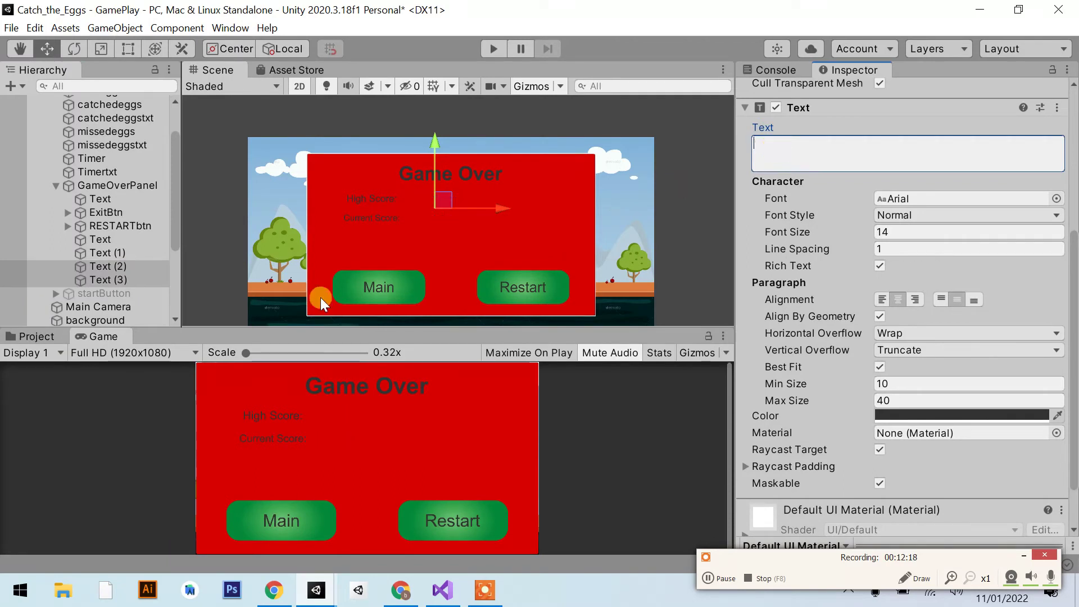
{"action": "left_click", "coordinate": [121, 266]}
{"action": "scroll", "coordinate": [120, 309], "scroll_direction": "down", "scroll_amount": 5}
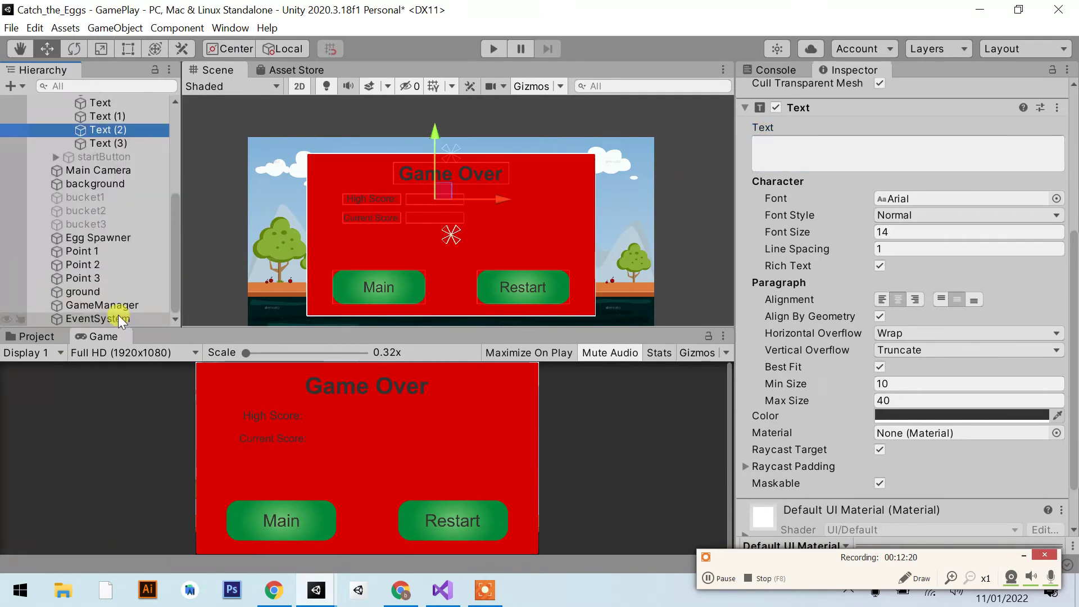
{"action": "left_click", "coordinate": [123, 306]}
Step: Declare 'public Text hiscoretxt, currentscoretxt;' below the highScore field in GameManager.cs
{"action": "double_click", "coordinate": [897, 232]}
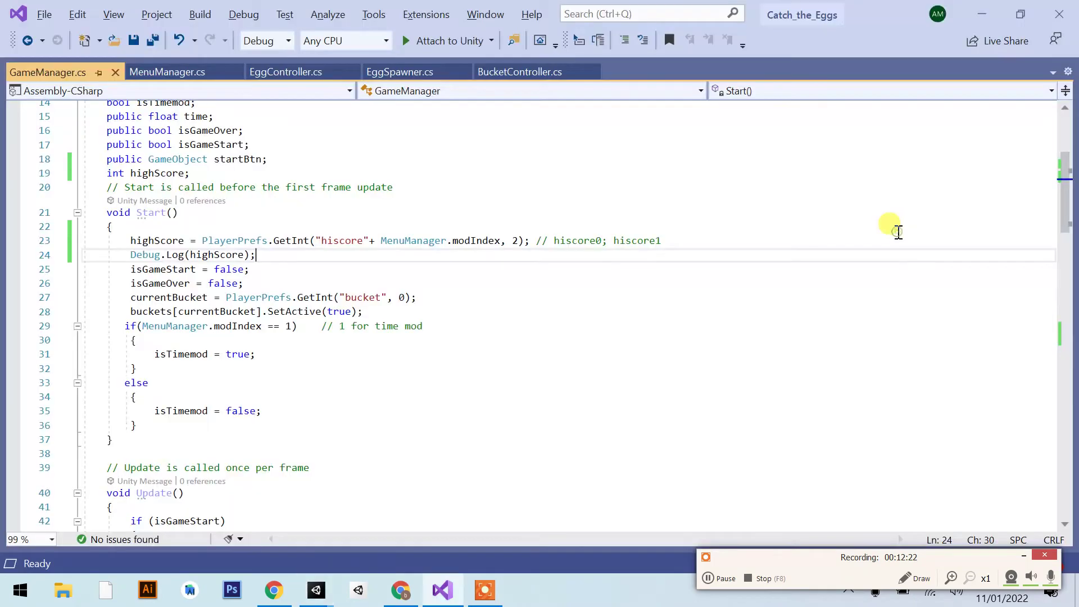
{"action": "left_click", "coordinate": [266, 179]}
{"action": "key", "text": "Return"}
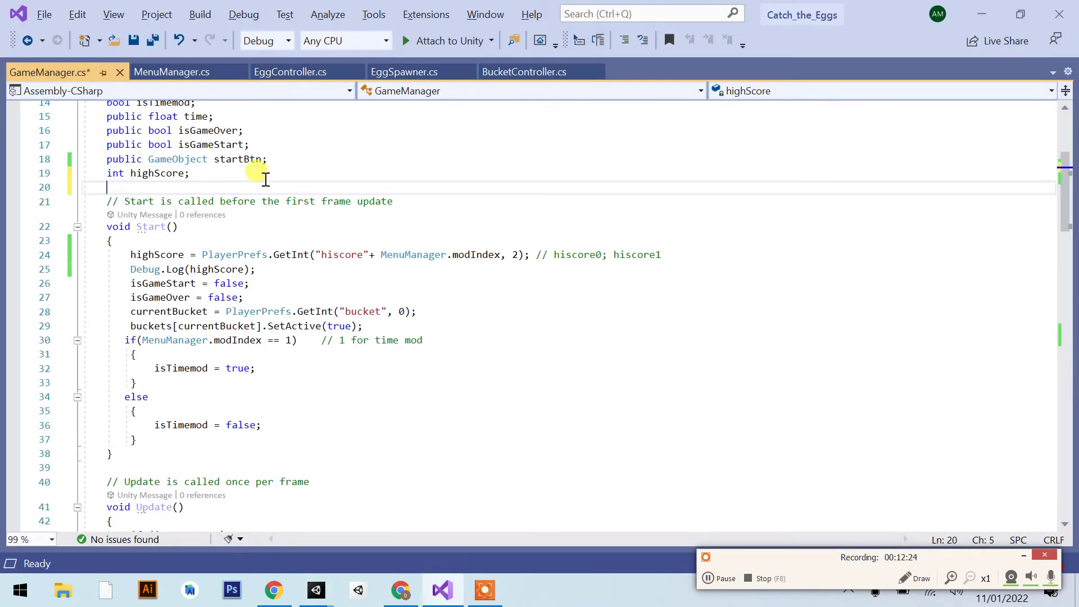
{"action": "type", "text": "public tex"}
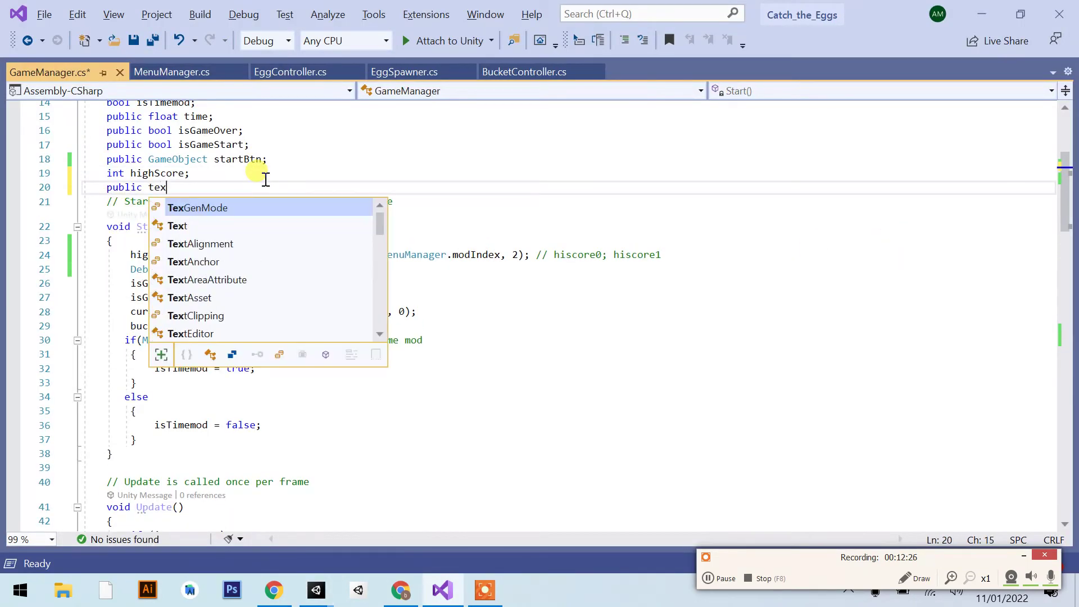
{"action": "type", "text": "t hisc"}
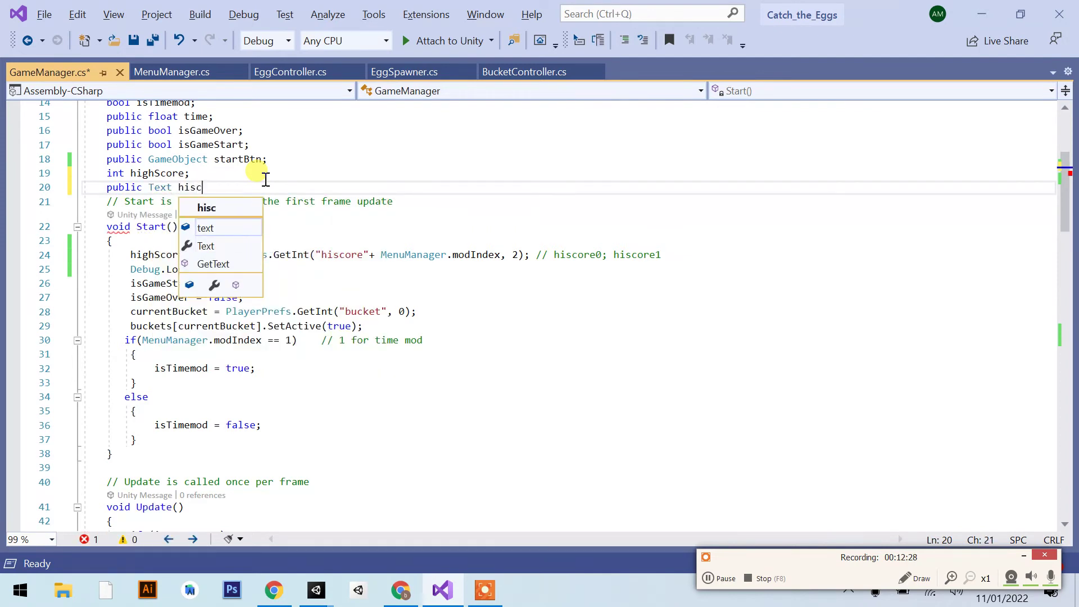
{"action": "type", "text": "oretxt,cu"}
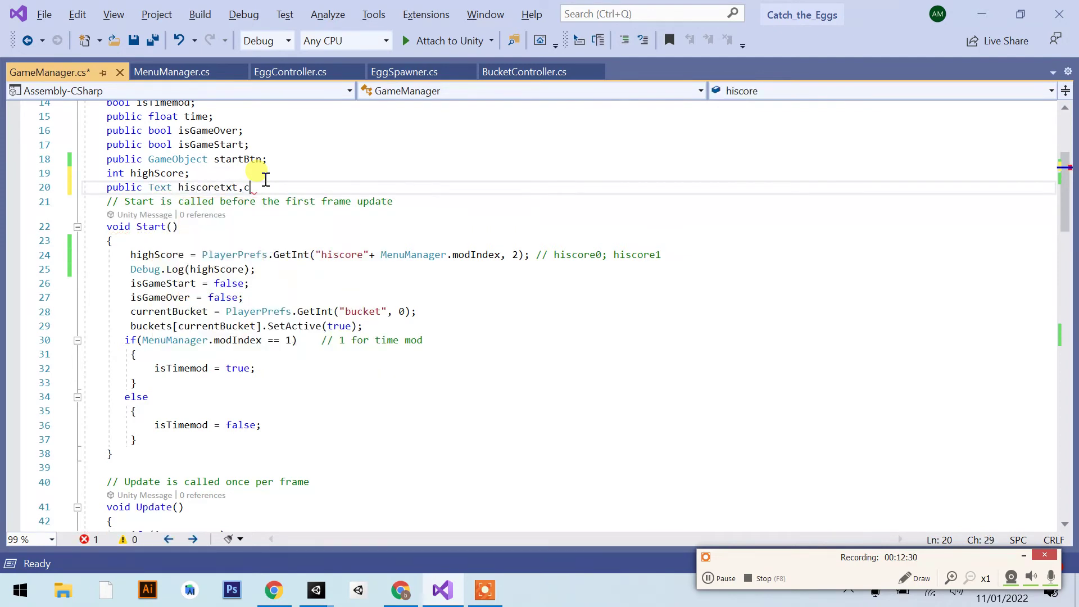
{"action": "type", "text": "rrentsc"}
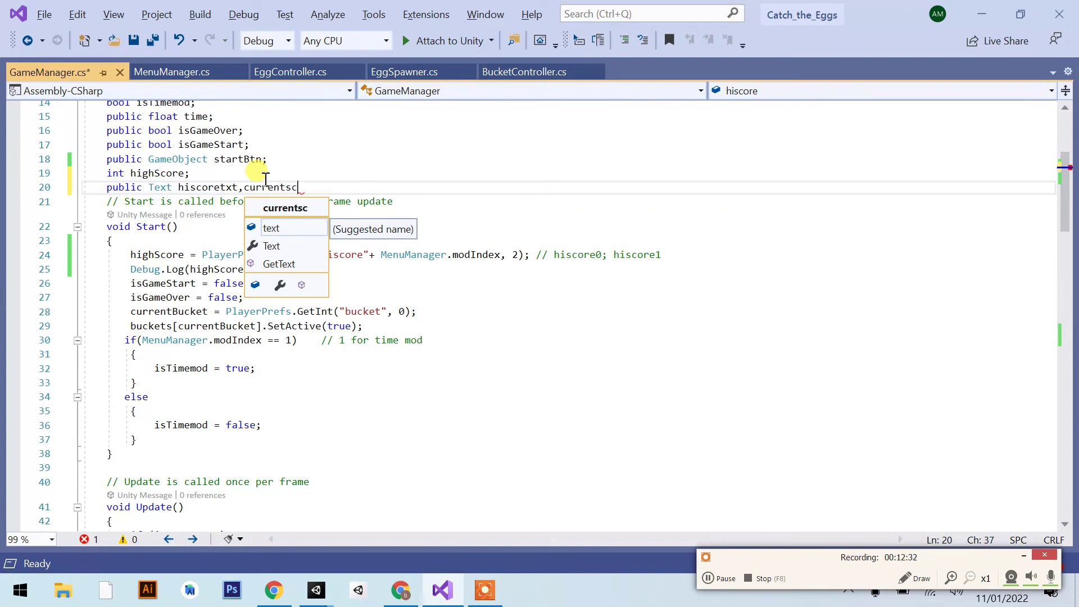
{"action": "type", "text": "oretxt;"}
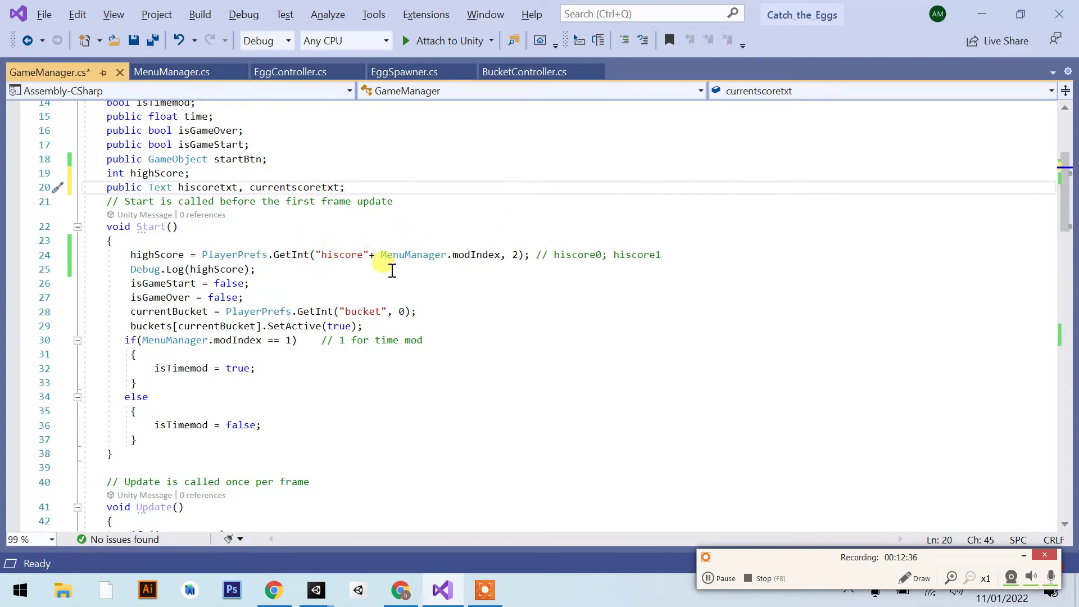
{"action": "scroll", "coordinate": [363, 278], "scroll_direction": "down", "scroll_amount": 4}
{"action": "scroll", "coordinate": [363, 279], "scroll_direction": "down", "scroll_amount": 5}
{"action": "scroll", "coordinate": [364, 282], "scroll_direction": "down", "scroll_amount": 2}
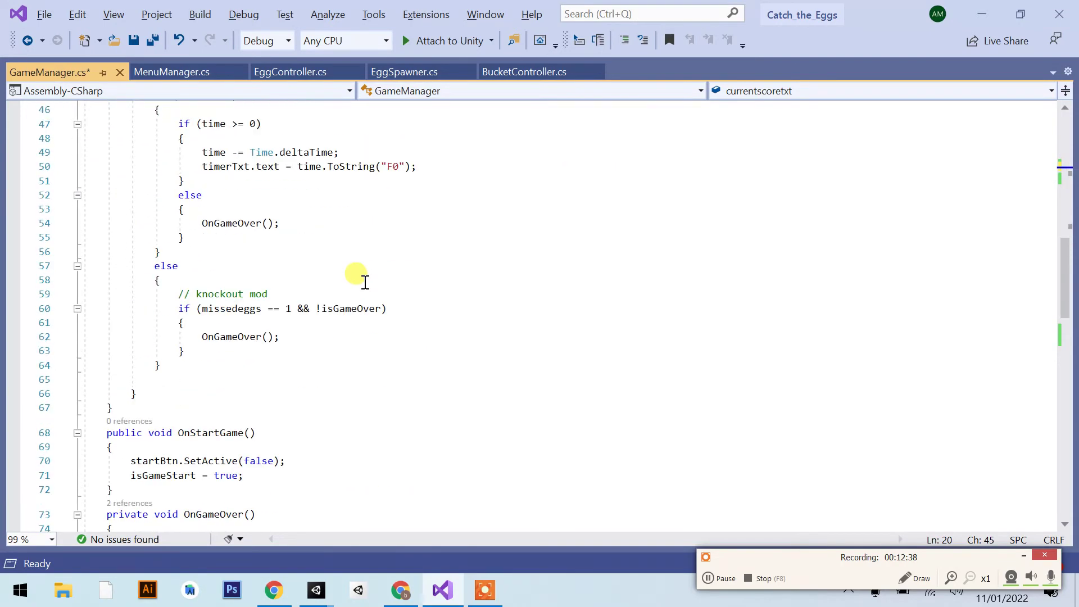
{"action": "scroll", "coordinate": [365, 283], "scroll_direction": "down", "scroll_amount": 8}
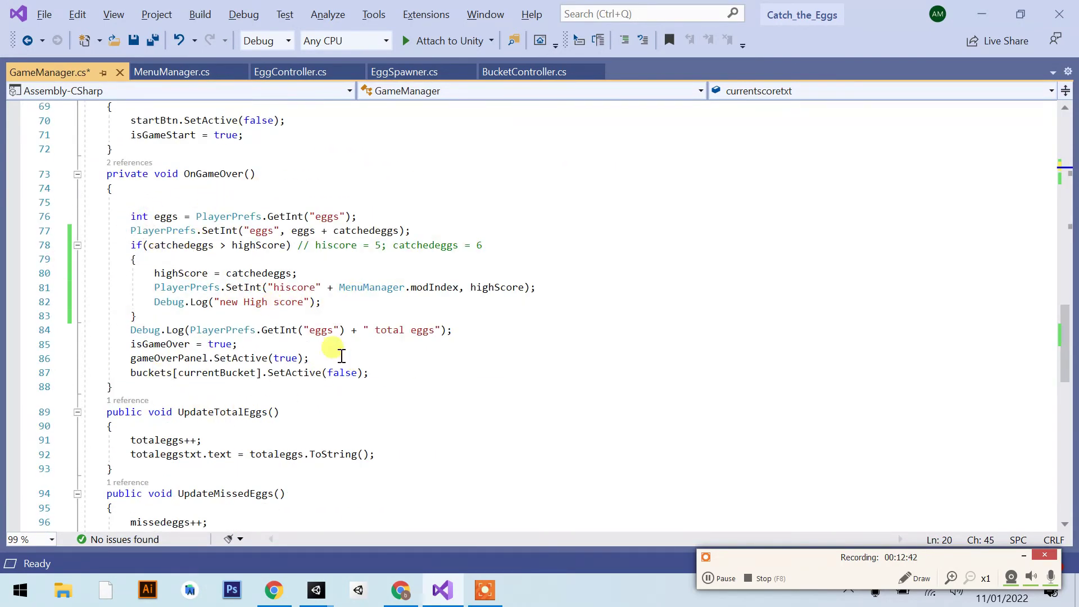
Step: Add line 88 in OnGameOver assigning highScore.ToString() to hiscoretxt
{"action": "left_click", "coordinate": [387, 373]}
{"action": "key", "text": "Return"}
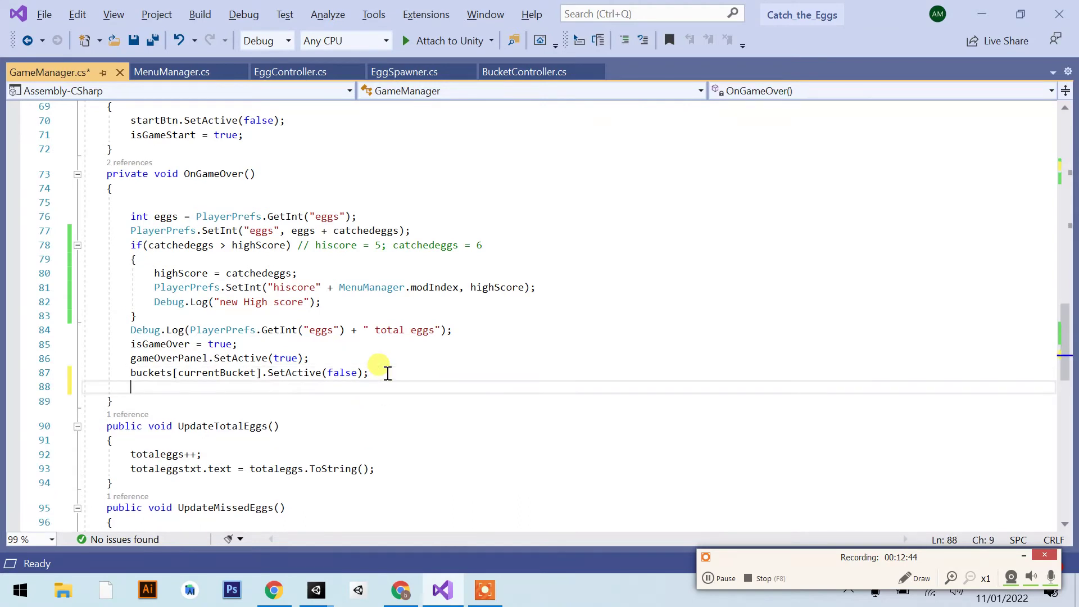
{"action": "type", "text": "hiscoretxt "}
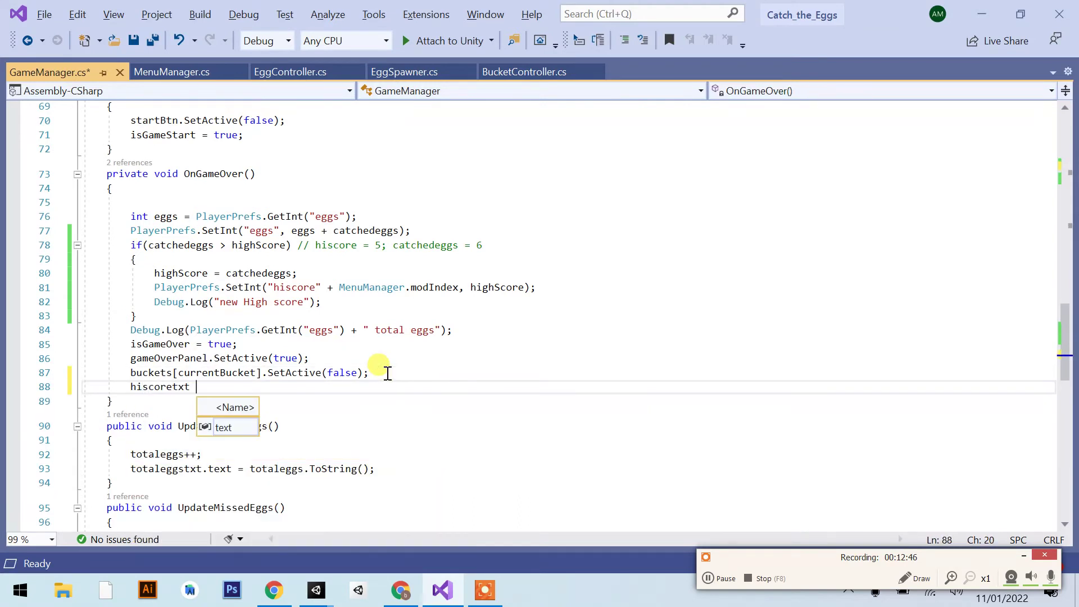
{"action": "type", "text": "= hi"}
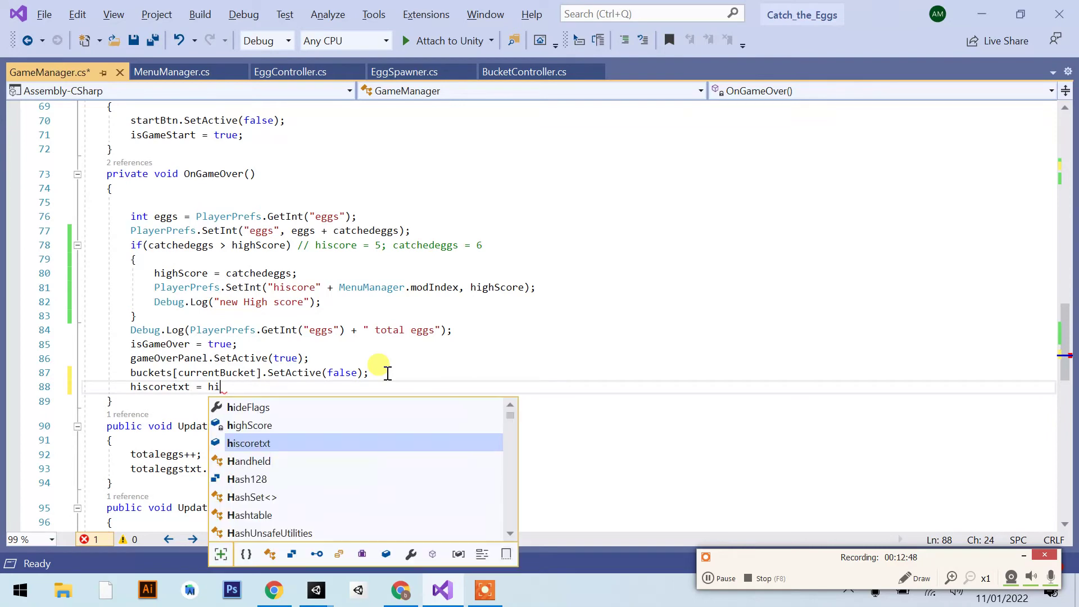
{"action": "key", "text": "Up"}
{"action": "key", "text": "Tab"}
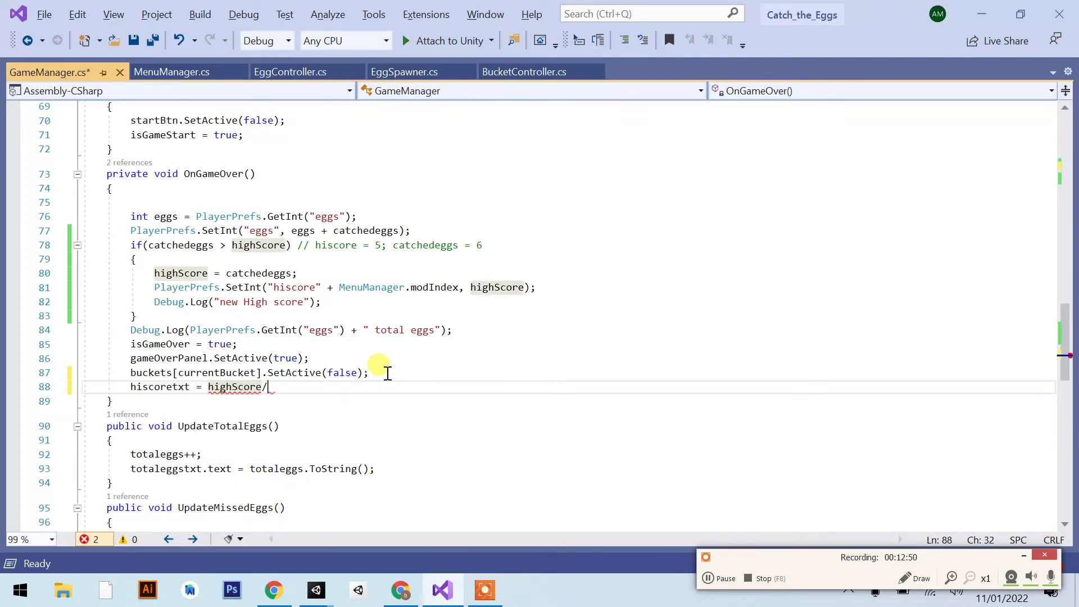
{"action": "type", "text": ".T"}
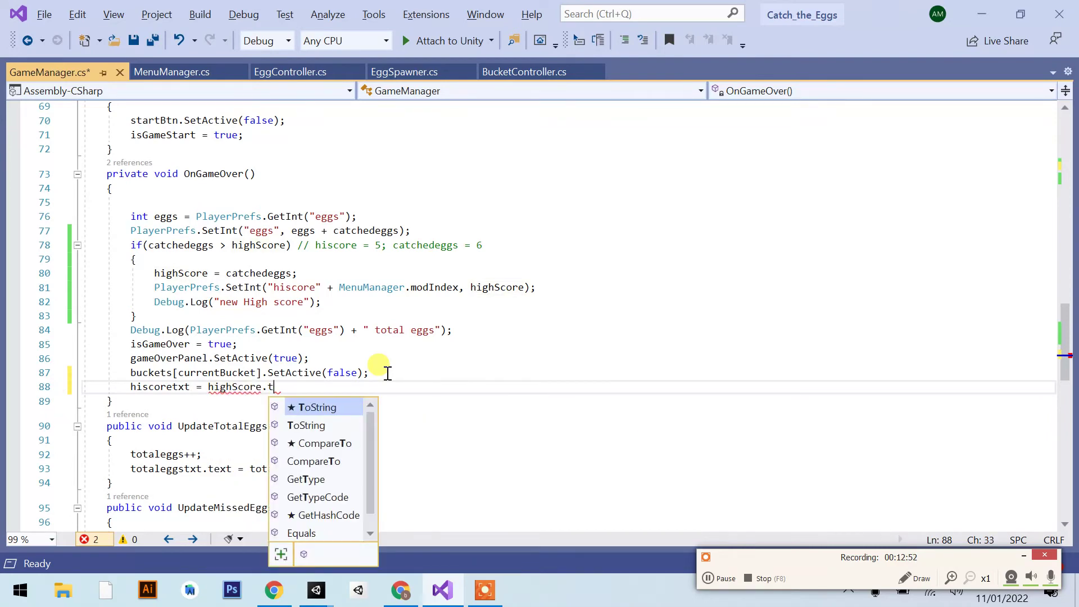
{"action": "key", "text": "Tab"}
{"action": "type", "text": ";"}
{"action": "key", "text": "Return"}
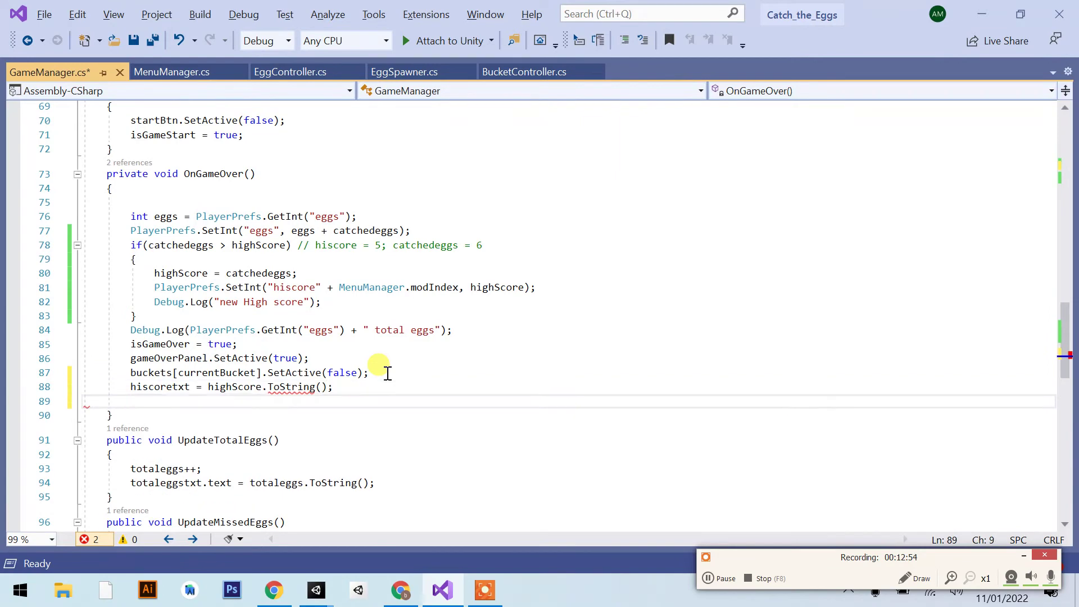
Step: Add 'currentscoretxt.text = catchedeggs.ToString();' on line 89
{"action": "type", "text": "cu"}
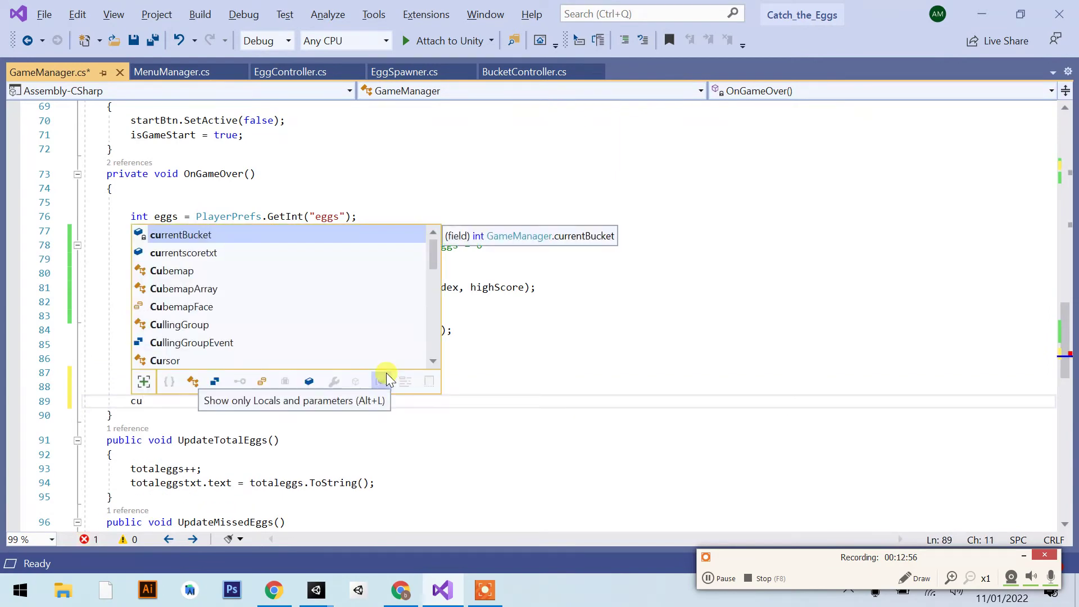
{"action": "key", "text": "Down"}
{"action": "key", "text": "Tab"}
{"action": "type", "text": "."}
{"action": "key", "text": "Tab"}
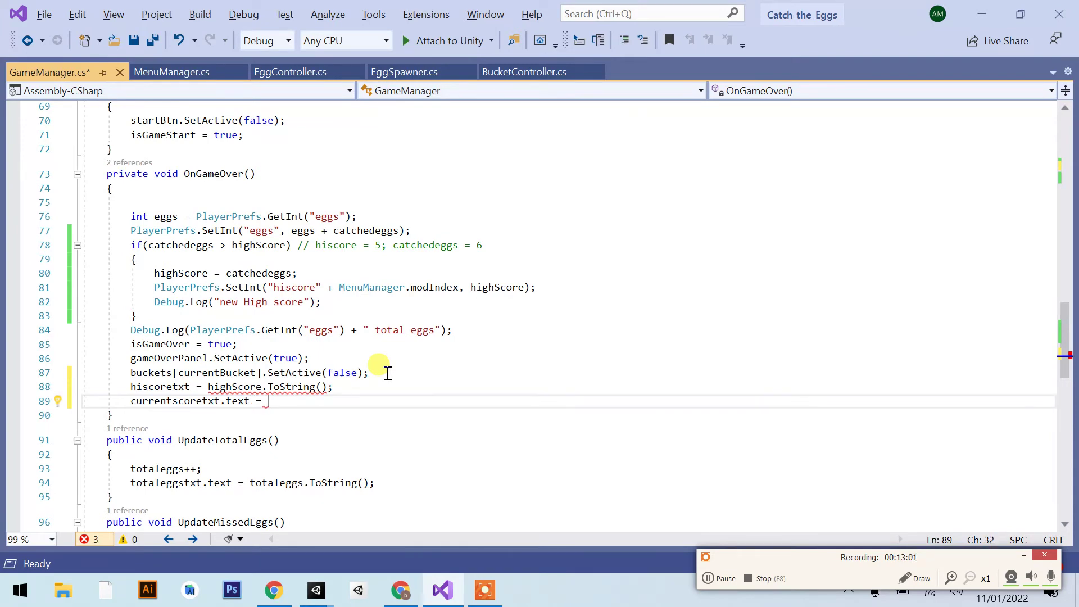
{"action": "type", "text": "ca"}
{"action": "key", "text": "Tab"}
{"action": "type", "text": "."}
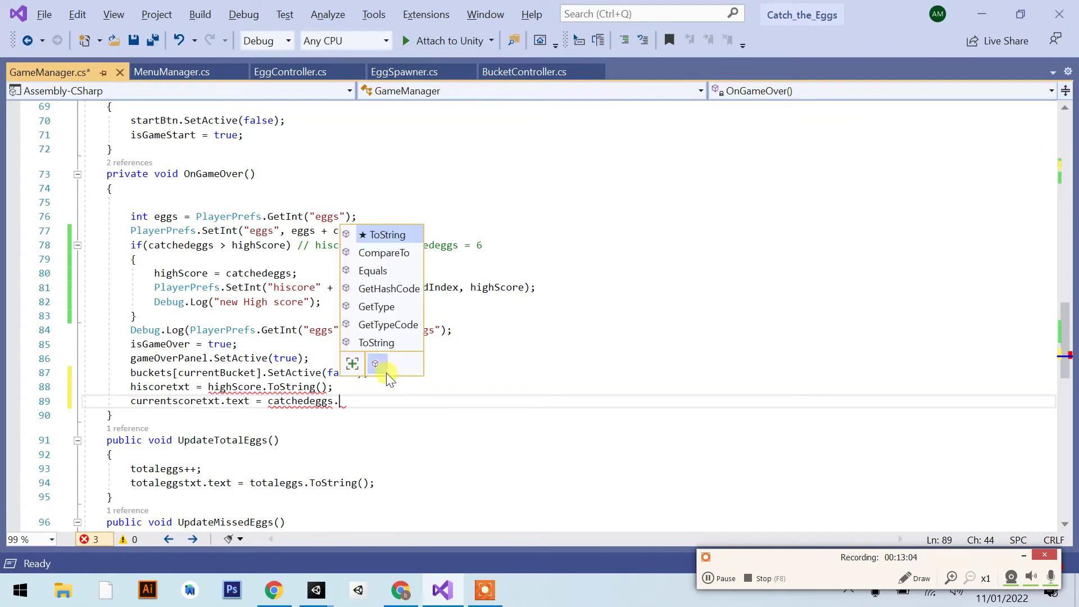
{"action": "key", "text": "Tab"}
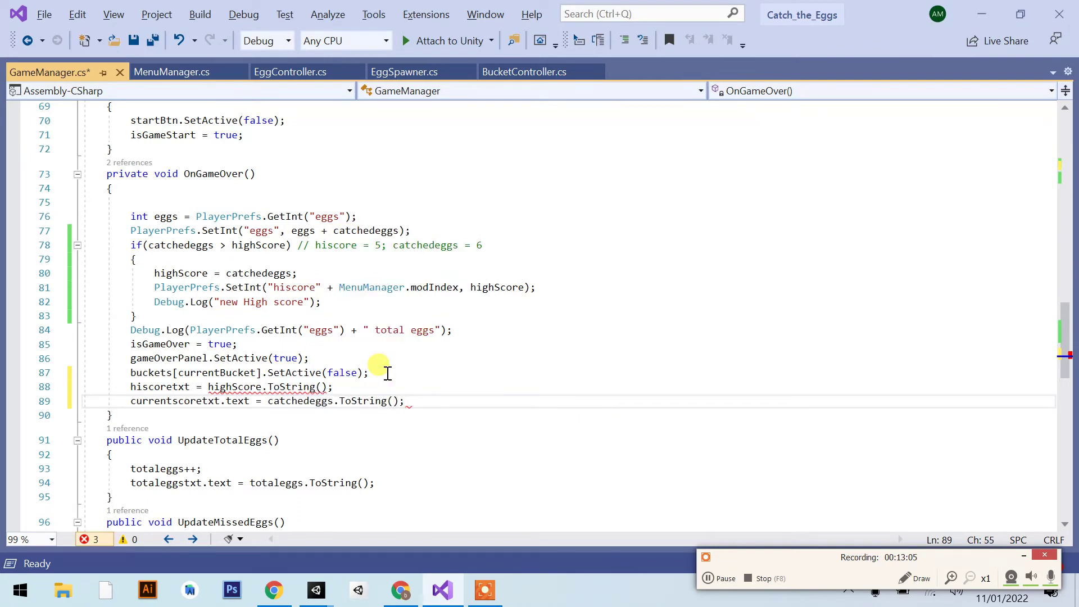
Step: Correct line 88 to 'hiscoretxt.text = highScore.ToString();' and save GameManager.cs
{"action": "left_click", "coordinate": [167, 386]}
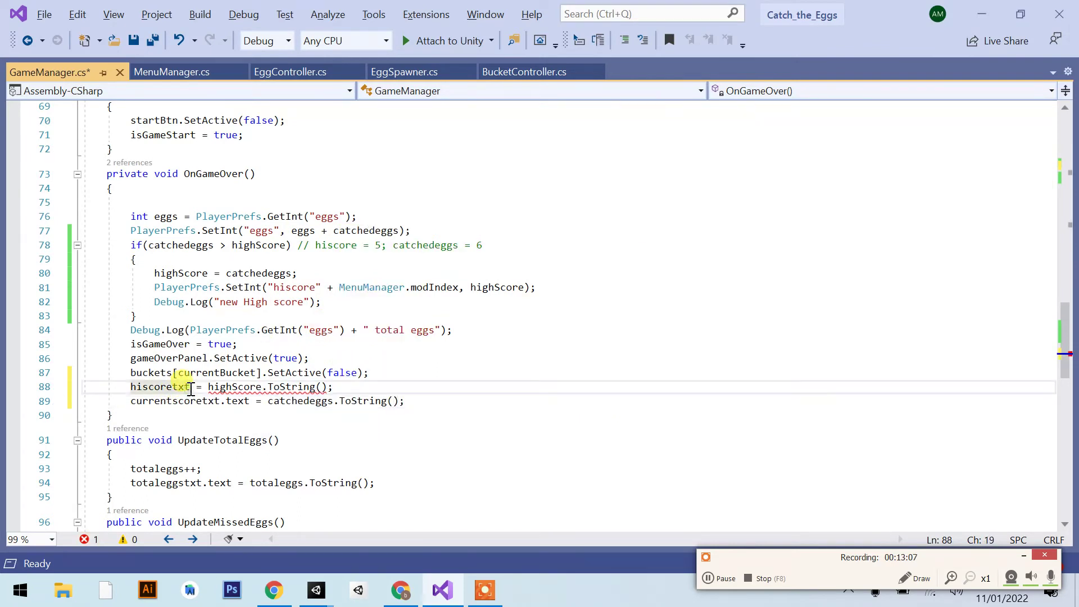
{"action": "type", "text": "."}
{"action": "key", "text": "Tab"}
{"action": "key", "text": "ctrl+s"}
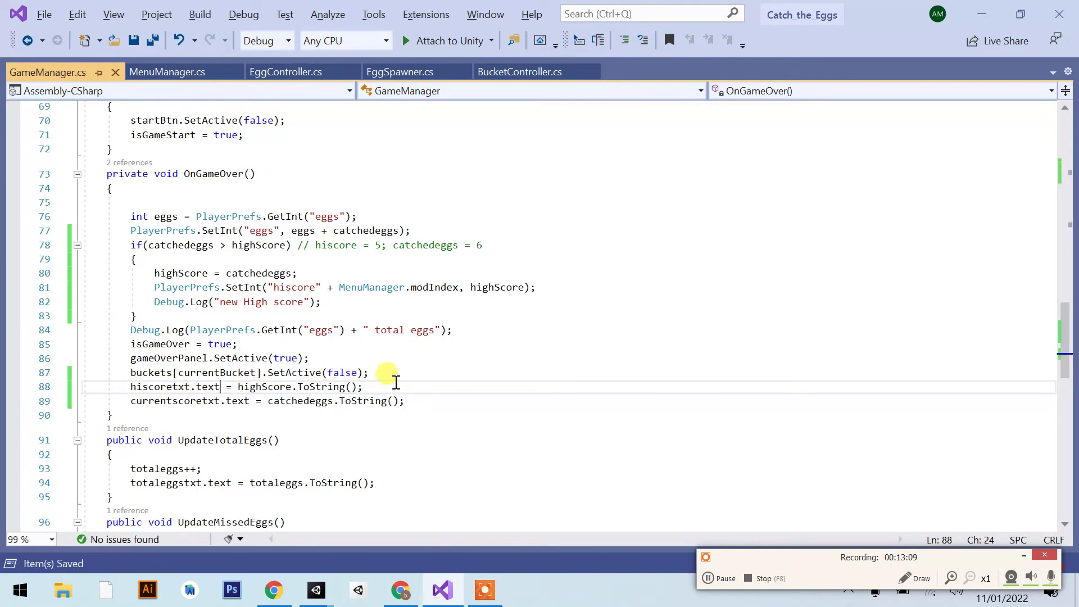
{"action": "key", "text": "alt+Tab"}
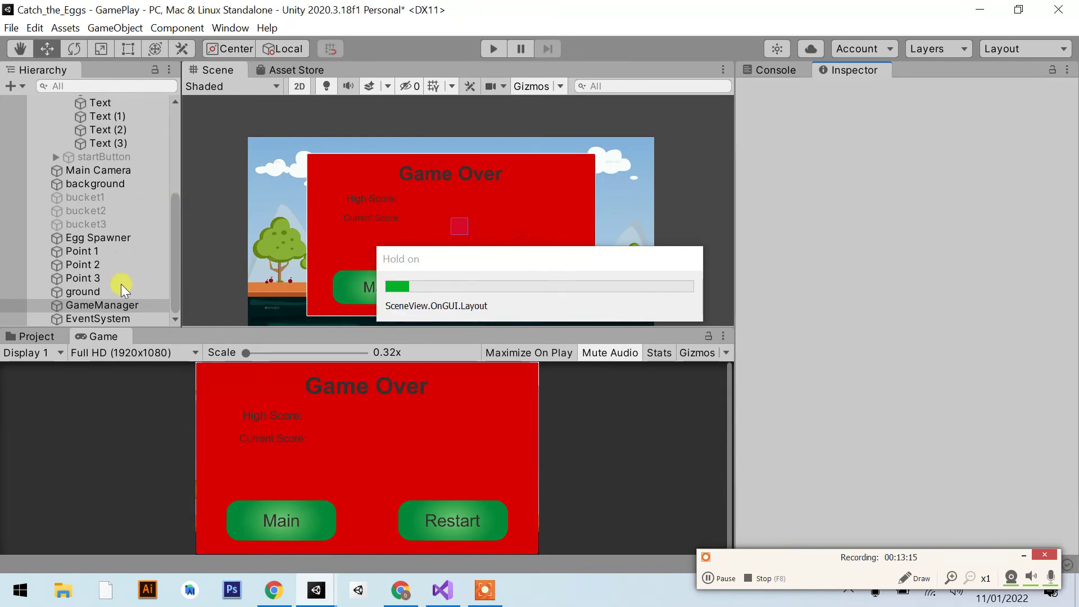
Step: Assign Text (2) to GameManager's Hiscoretxt field and Text (3) to Currentscoretxt
{"action": "left_click", "coordinate": [116, 305]}
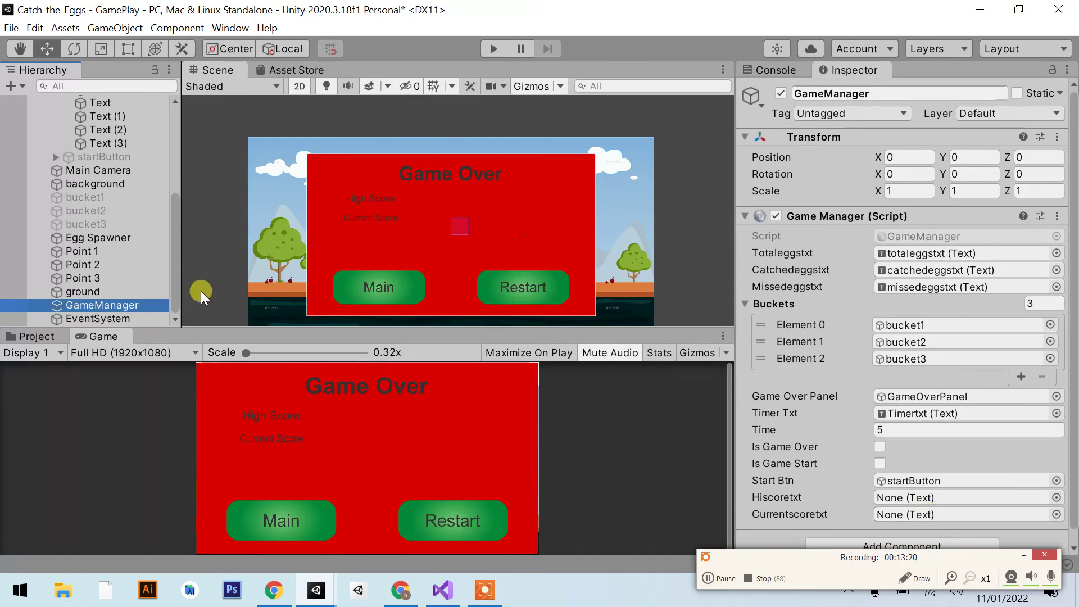
{"action": "scroll", "coordinate": [130, 207], "scroll_direction": "up", "scroll_amount": 2}
{"action": "mouse_move", "coordinate": [115, 180]}
{"action": "left_mouse_down"}
{"action": "mouse_move", "coordinate": [683, 429]}
{"action": "mouse_move", "coordinate": [910, 498]}
{"action": "left_mouse_up"}
{"action": "left_click_drag", "start_coordinate": [118, 194], "coordinate": [901, 513]}
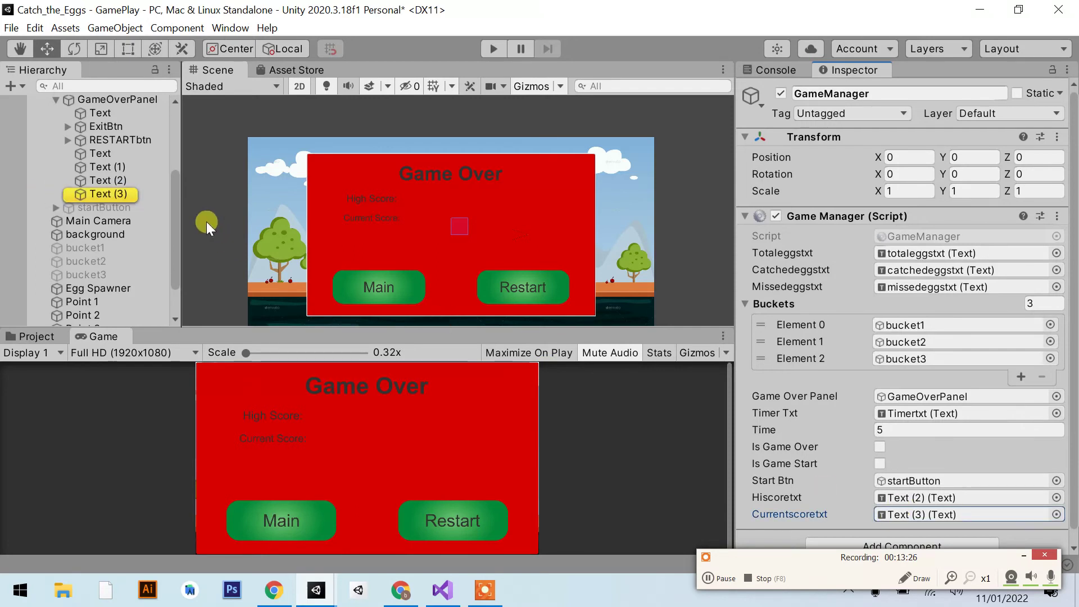
{"action": "left_click", "coordinate": [119, 193]}
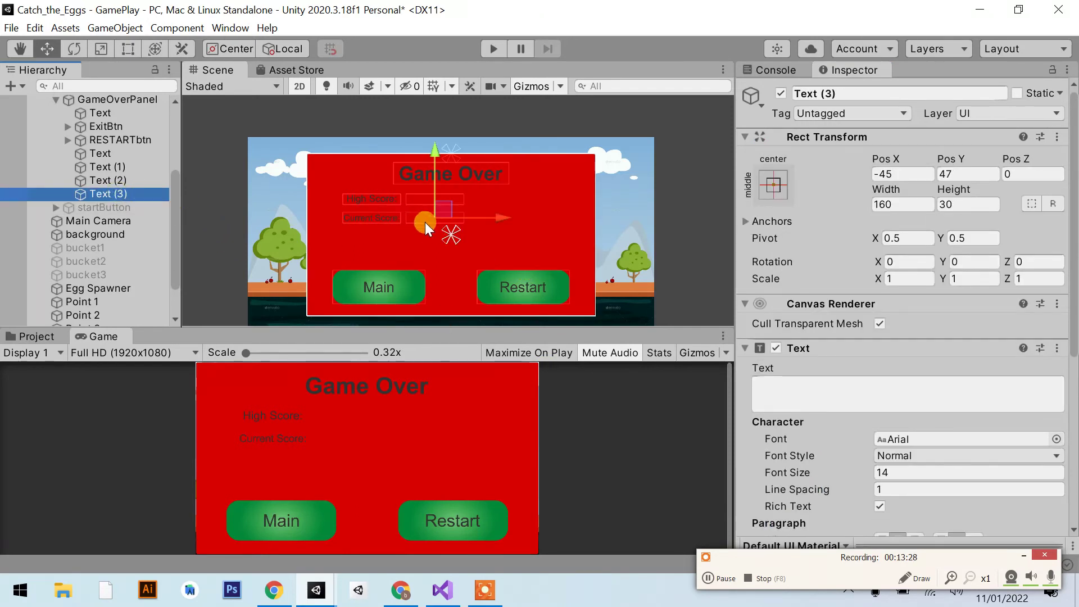
{"action": "left_click_drag", "start_coordinate": [507, 218], "coordinate": [500, 217]}
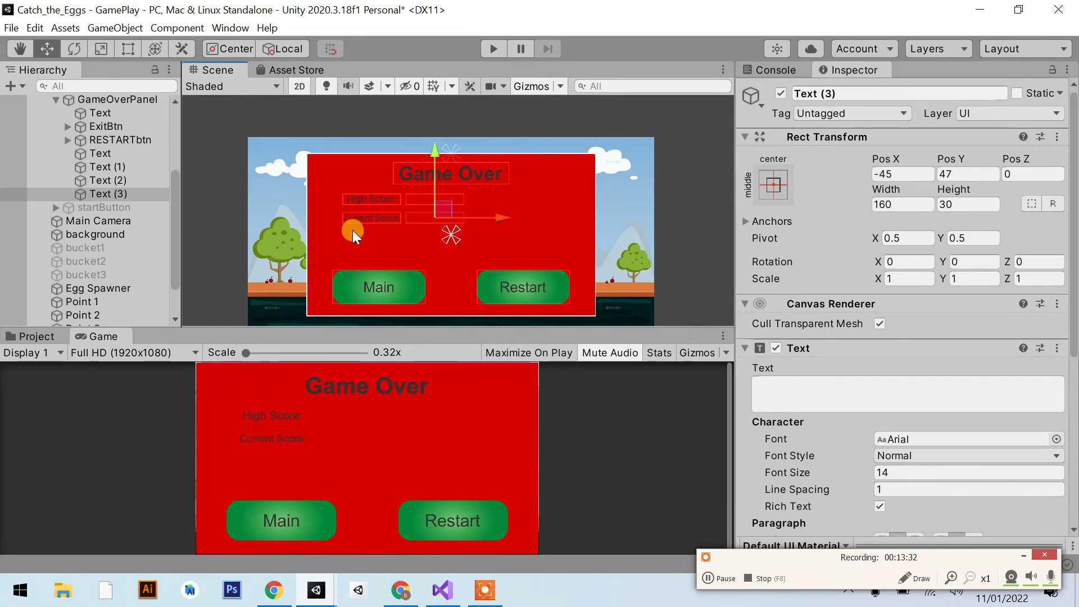
{"action": "scroll", "coordinate": [110, 193], "scroll_direction": "up", "scroll_amount": 3}
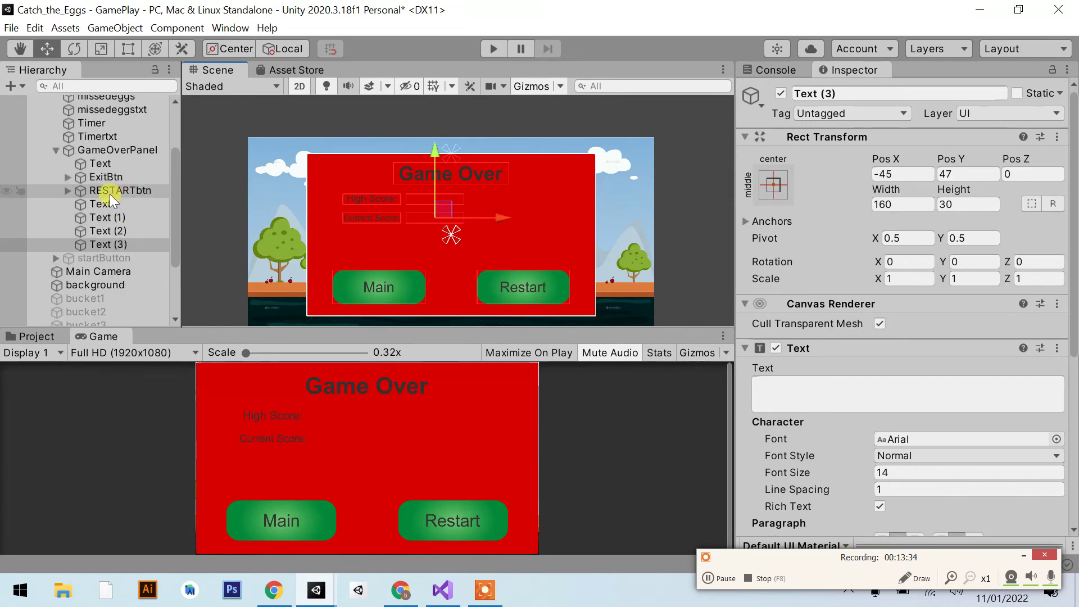
{"action": "left_click", "coordinate": [98, 151]}
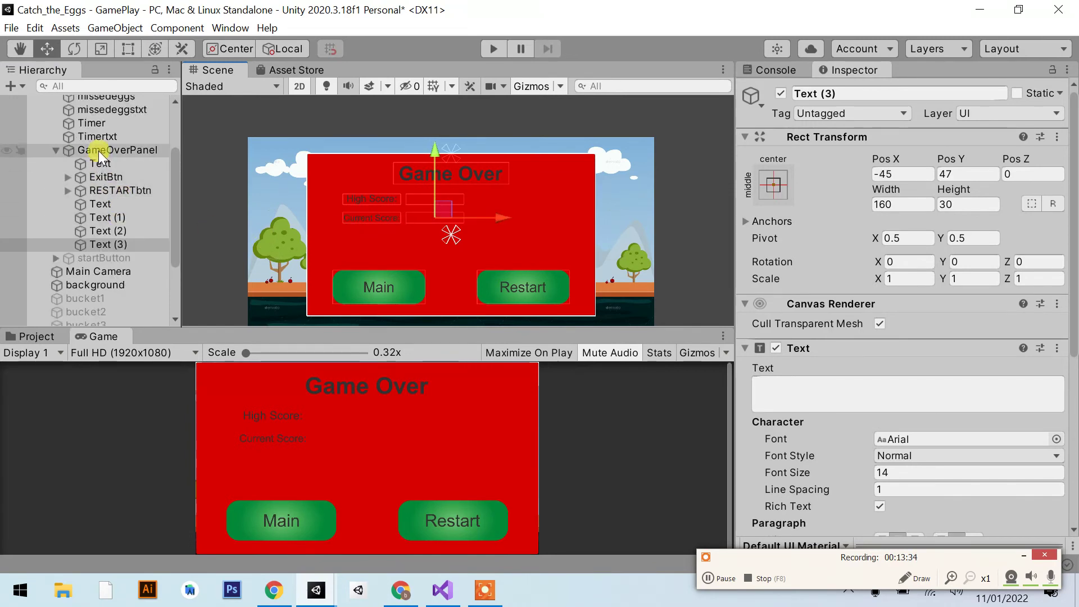
Step: Deactivate the Game Over panel and reactivate the start button
{"action": "left_click", "coordinate": [55, 149]}
{"action": "left_click", "coordinate": [779, 93]}
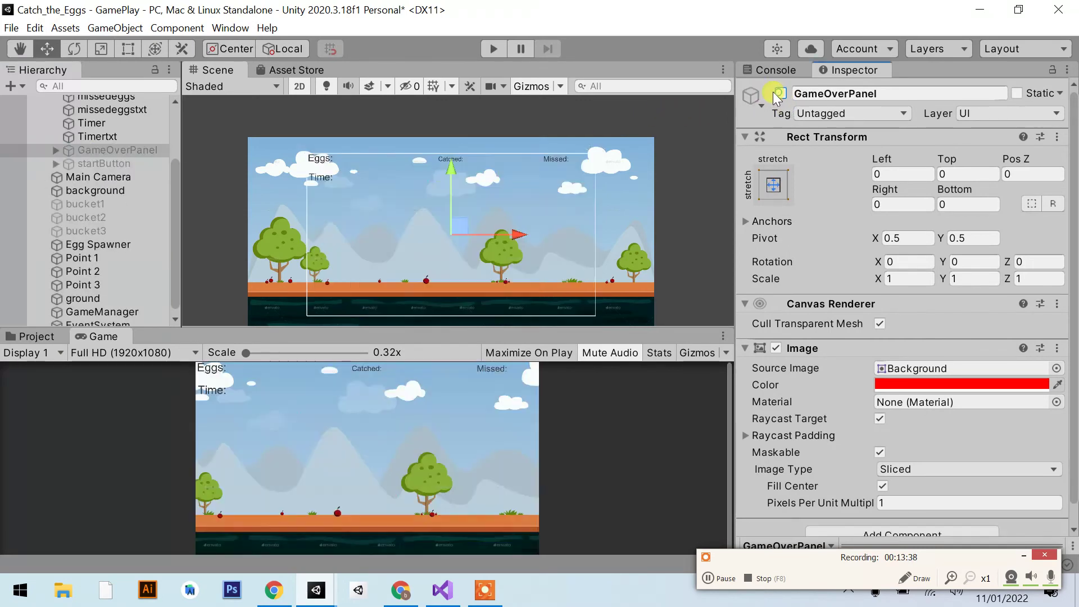
{"action": "left_click", "coordinate": [126, 164]}
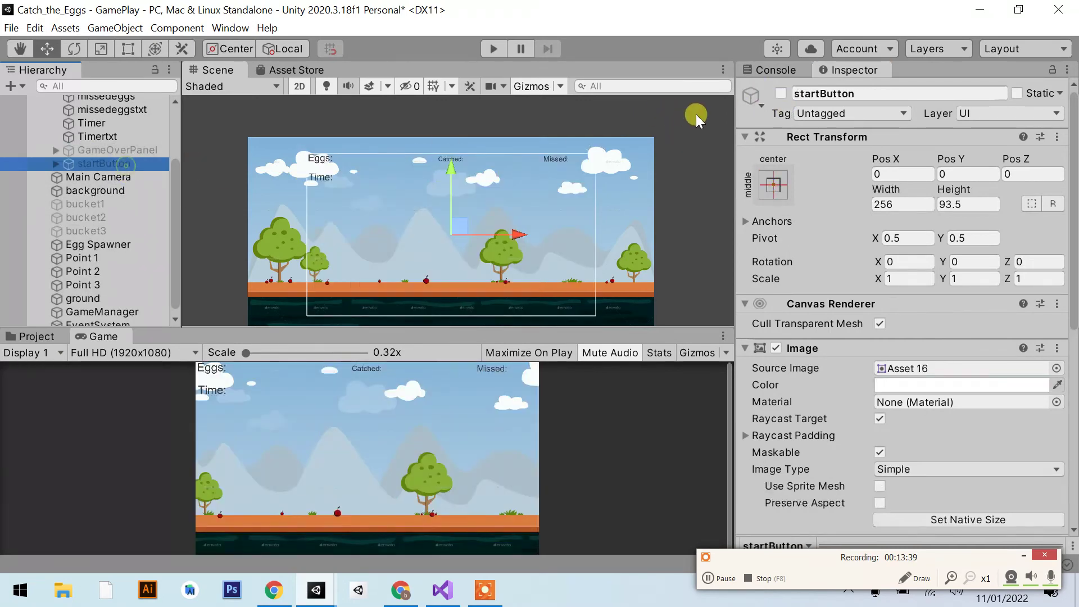
{"action": "left_click", "coordinate": [779, 94]}
Step: Playtest until Game Over shows High Score 10 and Current Score 2
{"action": "left_click", "coordinate": [496, 50]}
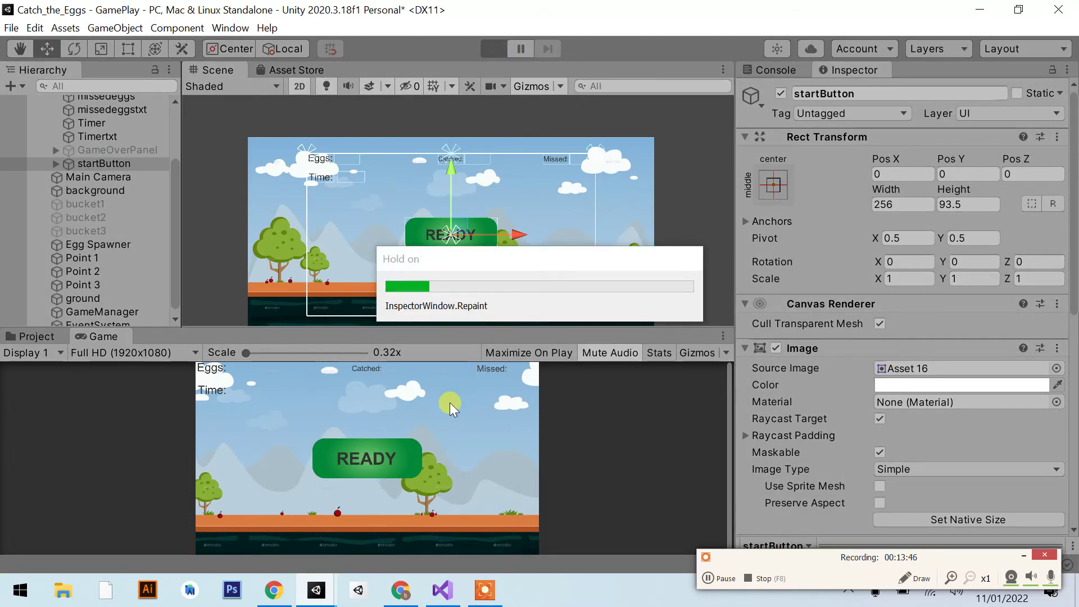
{"action": "left_click", "coordinate": [390, 463]}
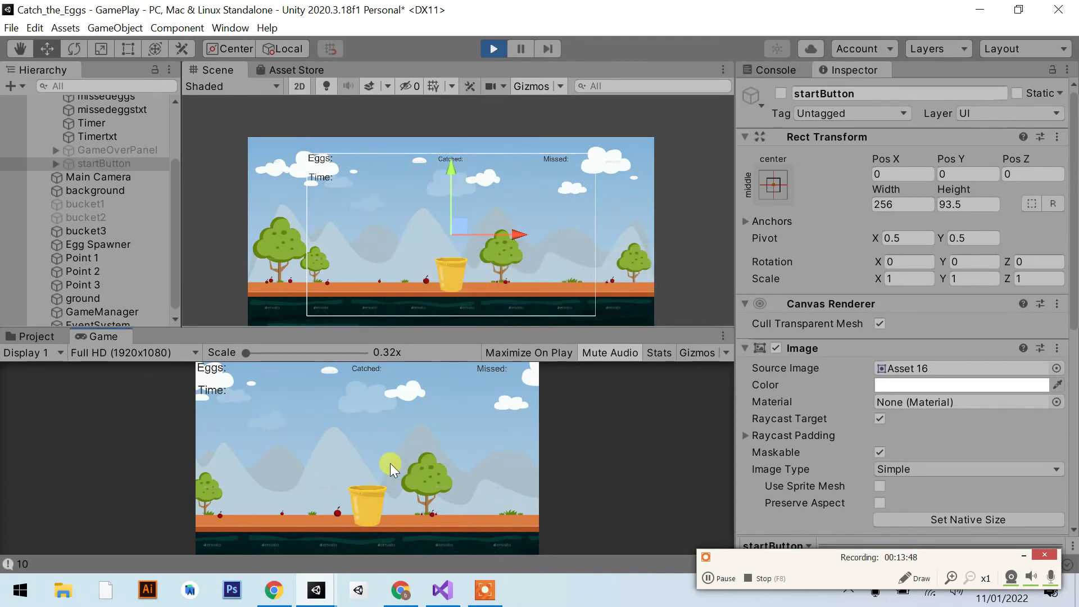
{"action": "key", "text": "Right"}
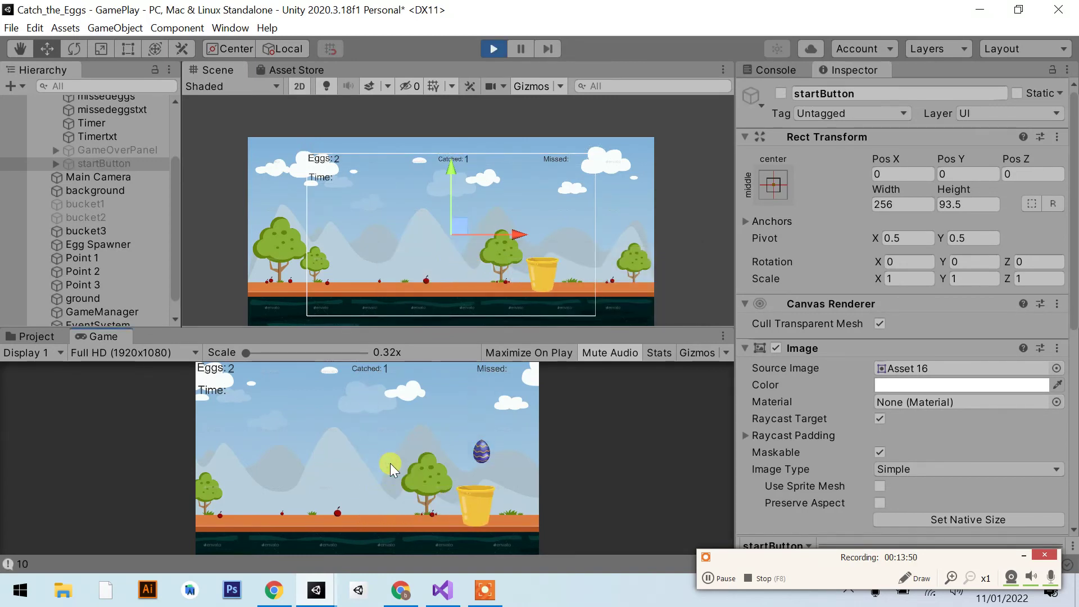
{"action": "key", "text": "Left"}
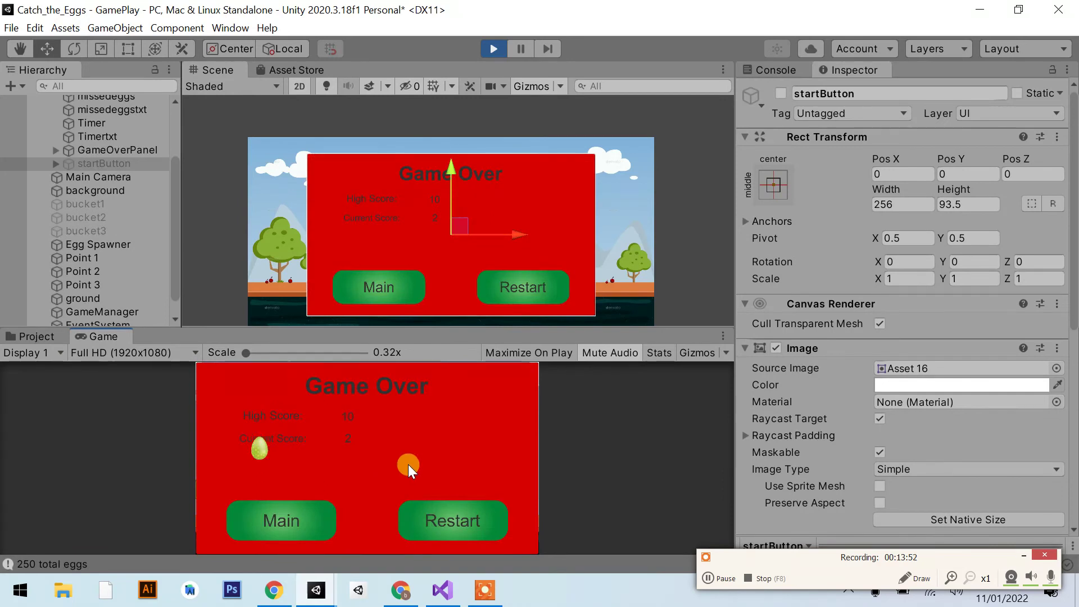
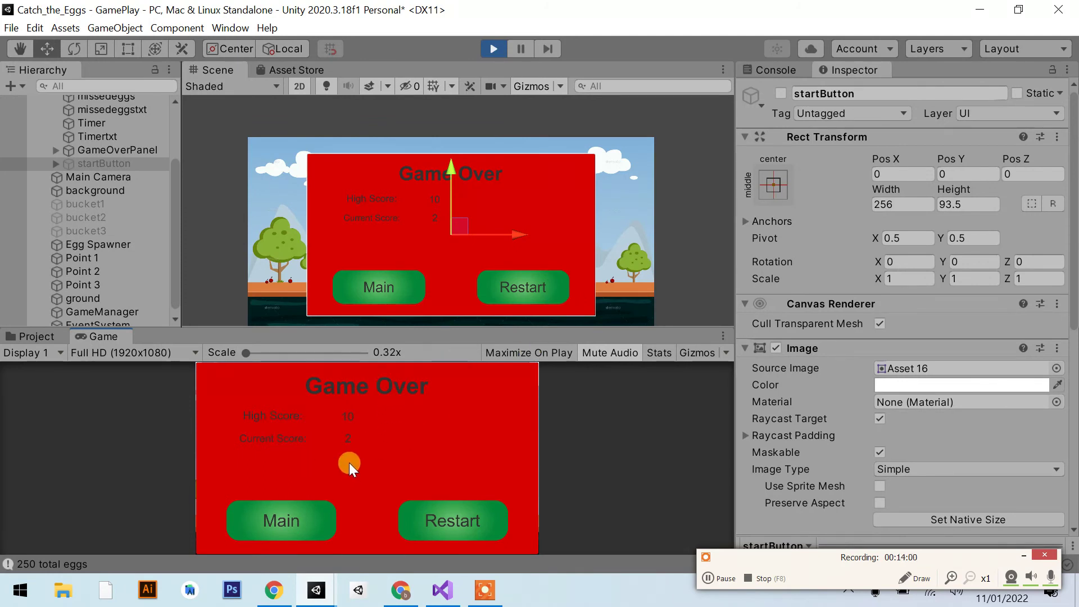
Step: Stop play mode, deactivate startButton, activate GameOverPanel and expand it in the Hierarchy
{"action": "left_click", "coordinate": [490, 51]}
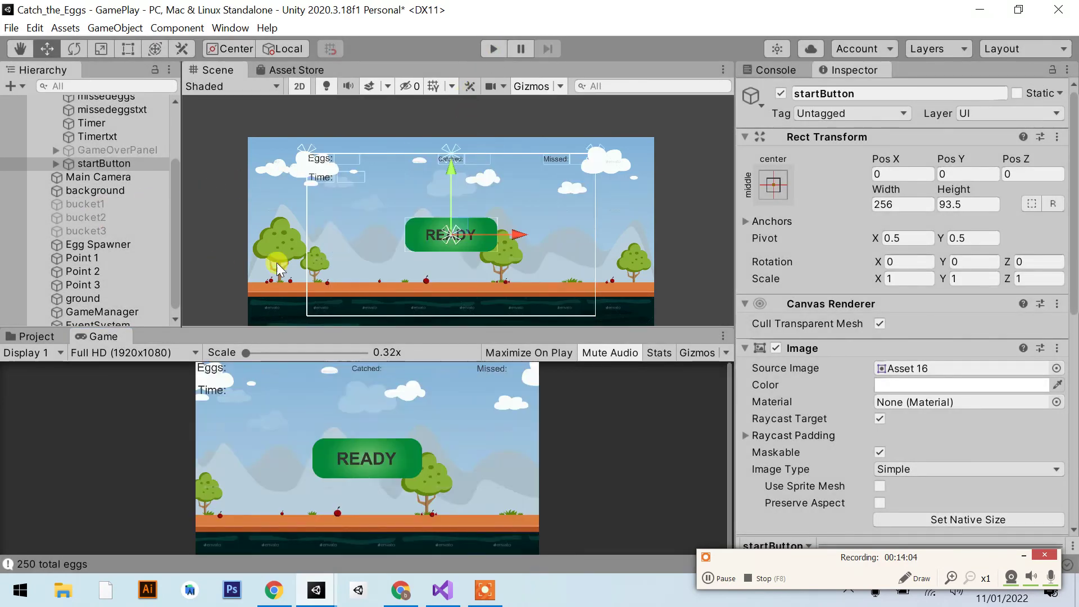
{"action": "left_click", "coordinate": [781, 94]}
{"action": "left_click", "coordinate": [160, 150]}
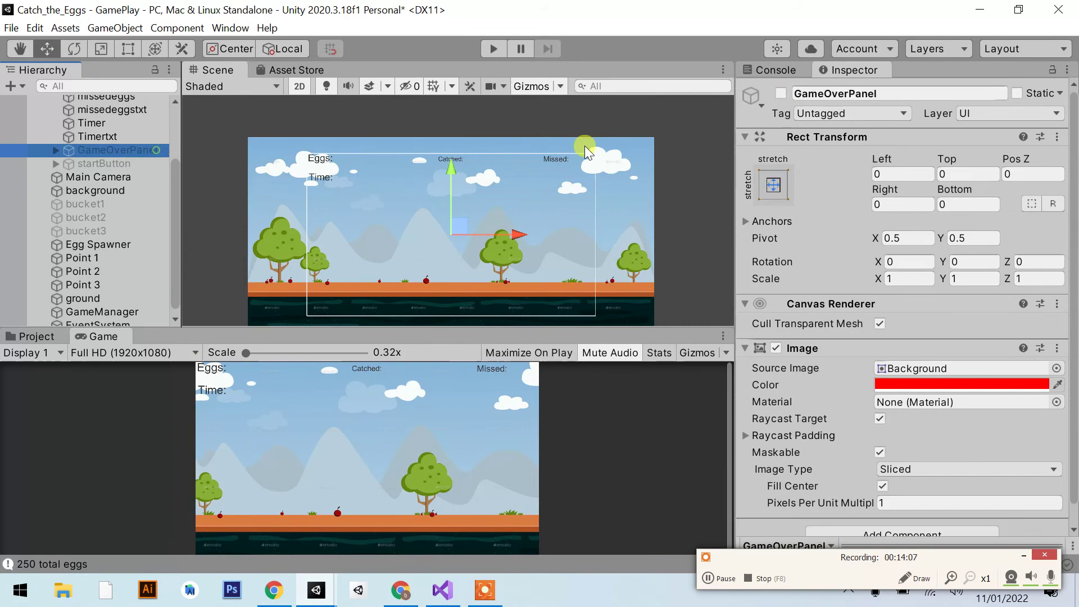
{"action": "left_click", "coordinate": [781, 94]}
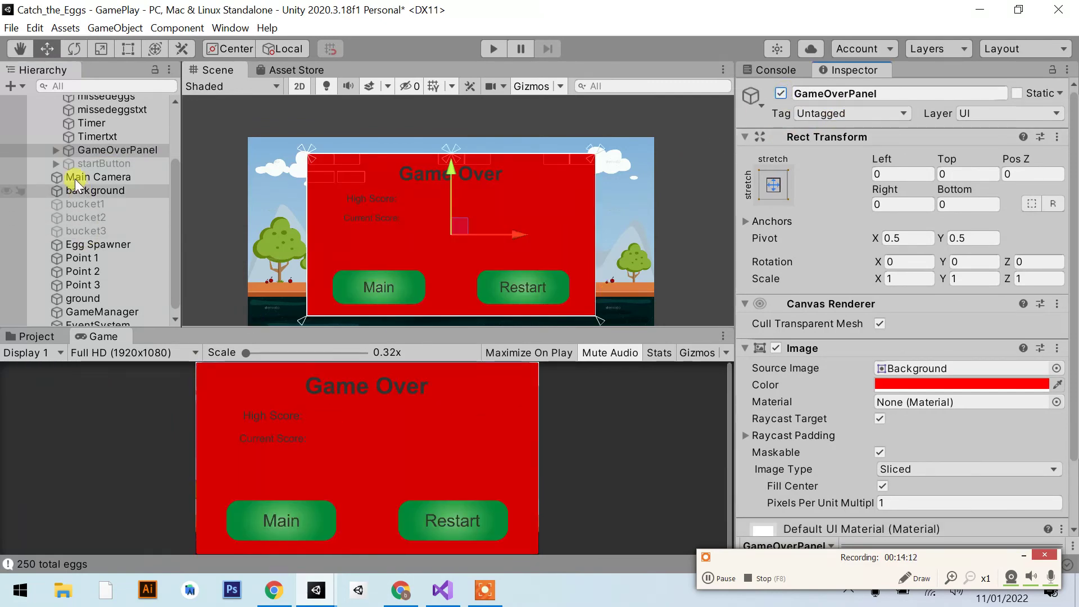
{"action": "left_click", "coordinate": [55, 149]}
Step: Add a UI Text object under GameOverPanel named newhiscoretxt
{"action": "right_click", "coordinate": [91, 151]}
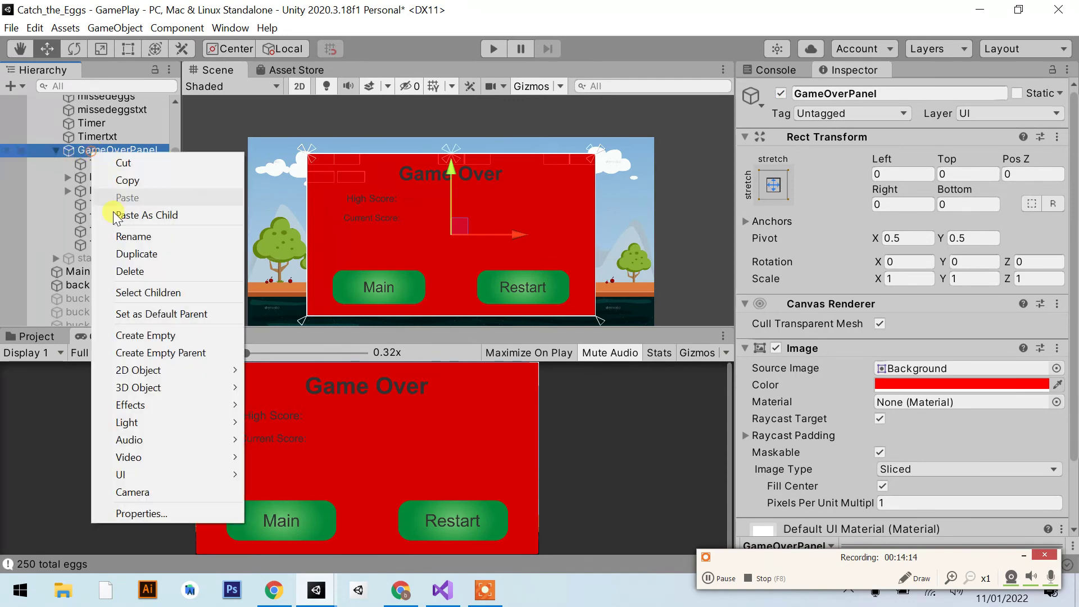
{"action": "mouse_move", "coordinate": [155, 476]}
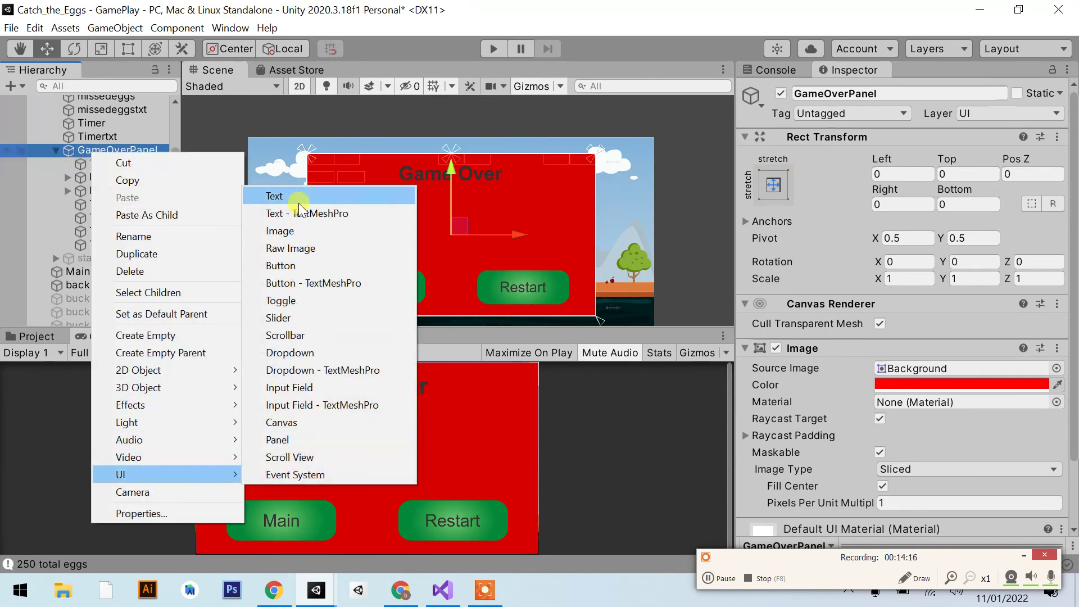
{"action": "left_click", "coordinate": [298, 202]}
{"action": "type", "text": "newhi"}
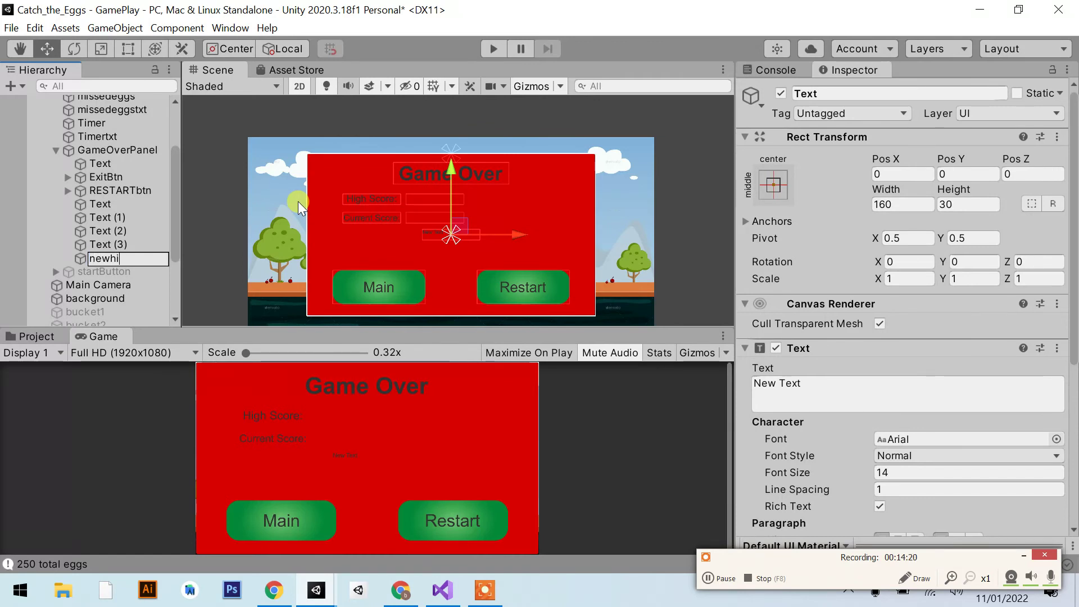
{"action": "type", "text": "scoretxt"}
{"action": "key", "text": "Return"}
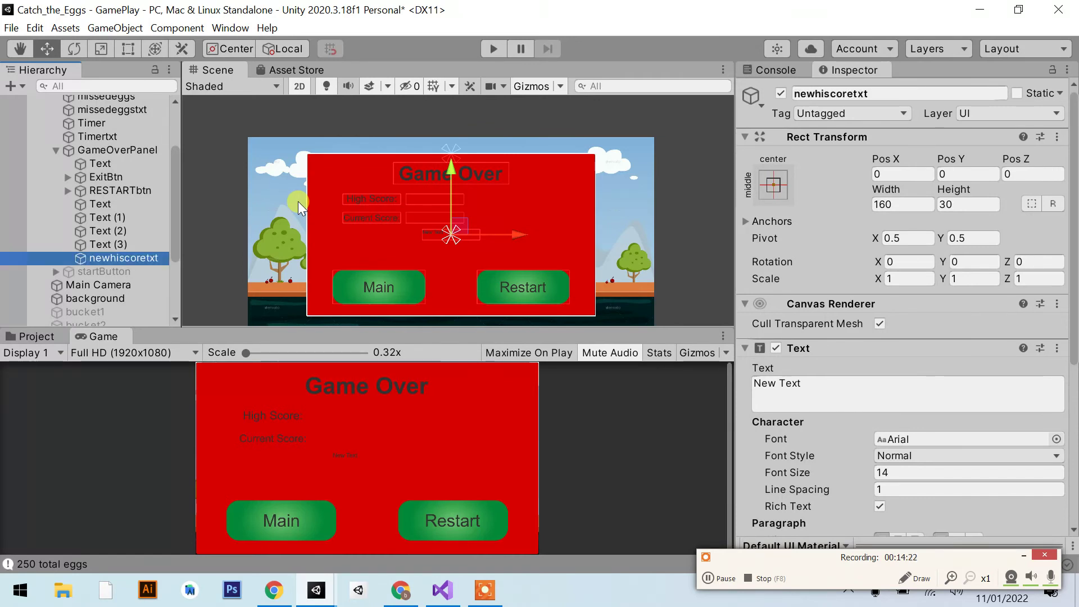
Step: Enter 'Congratulations!!!' as the first line of the text's content
{"action": "left_click", "coordinate": [759, 386]}
{"action": "type", "text": "Co"}
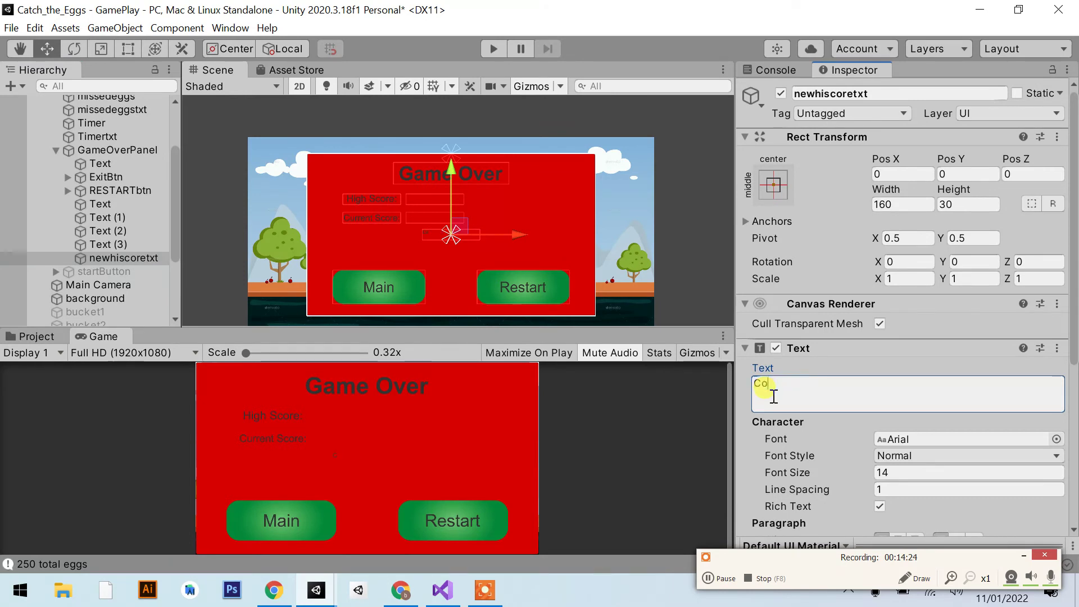
{"action": "type", "text": "ngratulations"}
{"action": "type", "text": "!!!"}
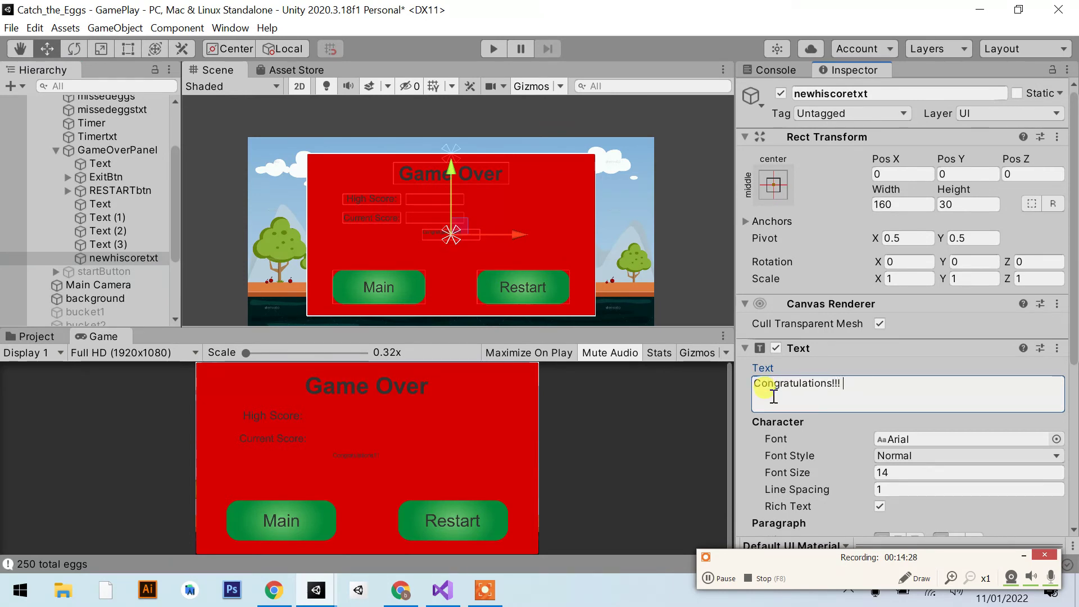
{"action": "key", "text": "Return"}
{"action": "type", "text": "New High"}
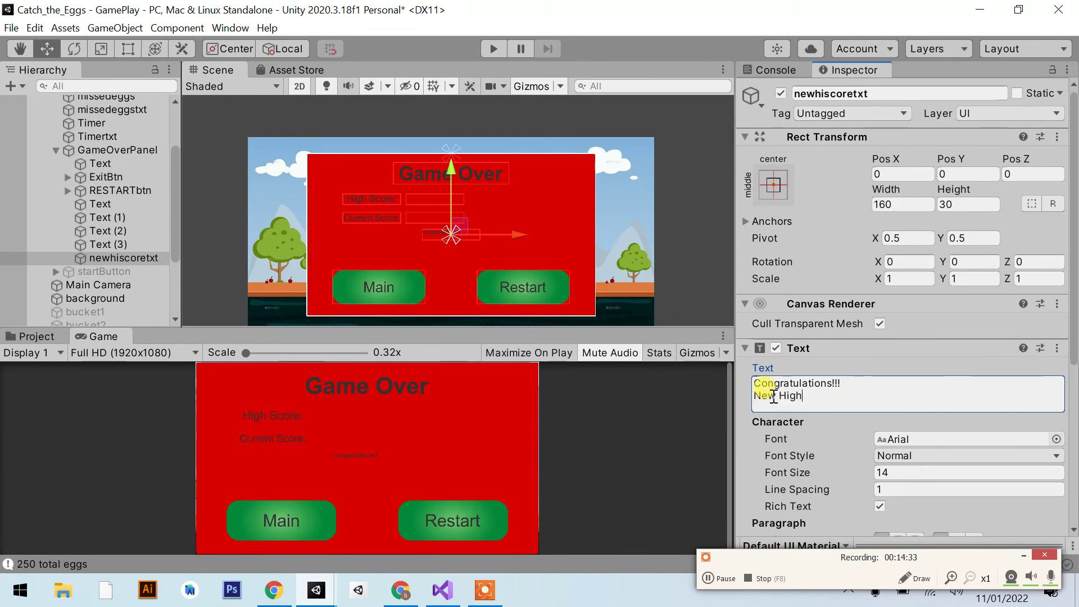
Step: Complete the second line 'New High Score' and enable Align By Geometry and Best Fit
{"action": "type", "text": " Score"}
{"action": "scroll", "coordinate": [773, 396], "scroll_direction": "down", "scroll_amount": 5}
{"action": "scroll", "coordinate": [894, 321], "scroll_direction": "down", "scroll_amount": 5}
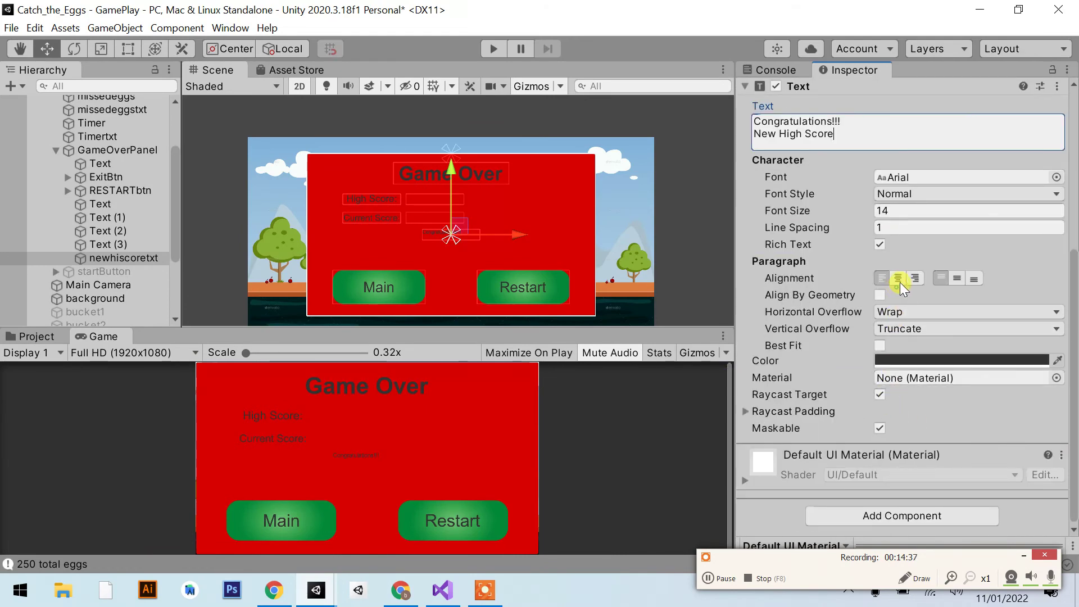
{"action": "left_click", "coordinate": [881, 294]}
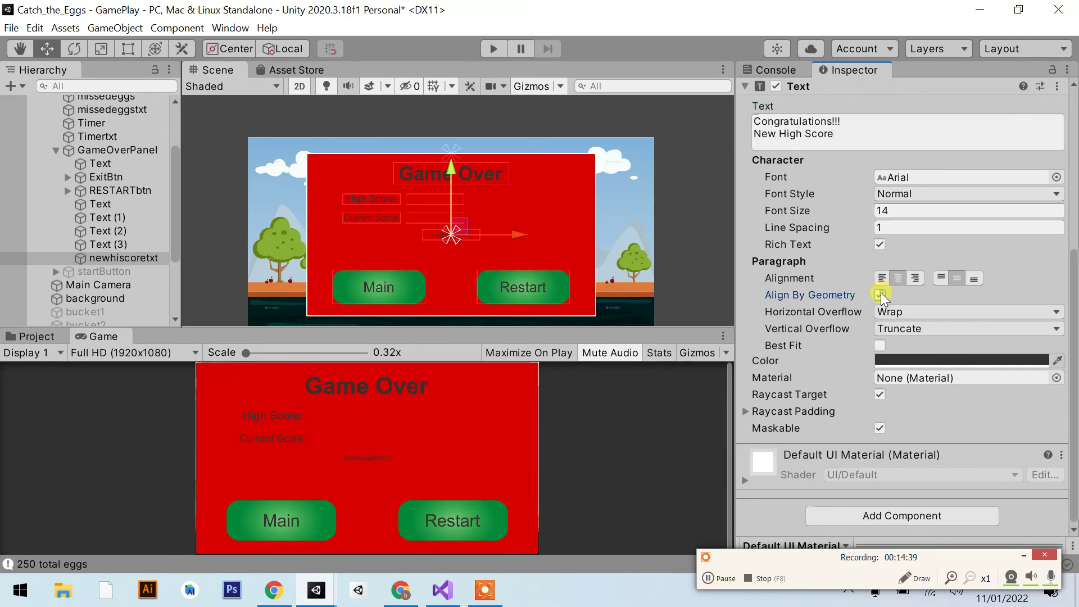
{"action": "left_click", "coordinate": [879, 345]}
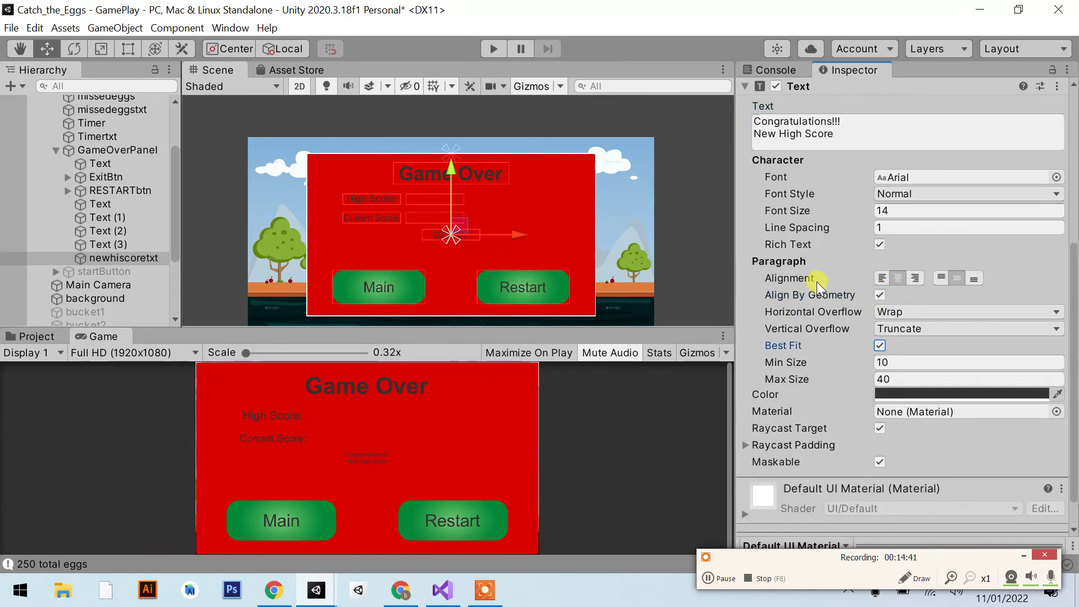
Step: Set the font style to Bold and drag the message toward the panel's top-left
{"action": "left_click", "coordinate": [894, 193]}
{"action": "left_click", "coordinate": [914, 231]}
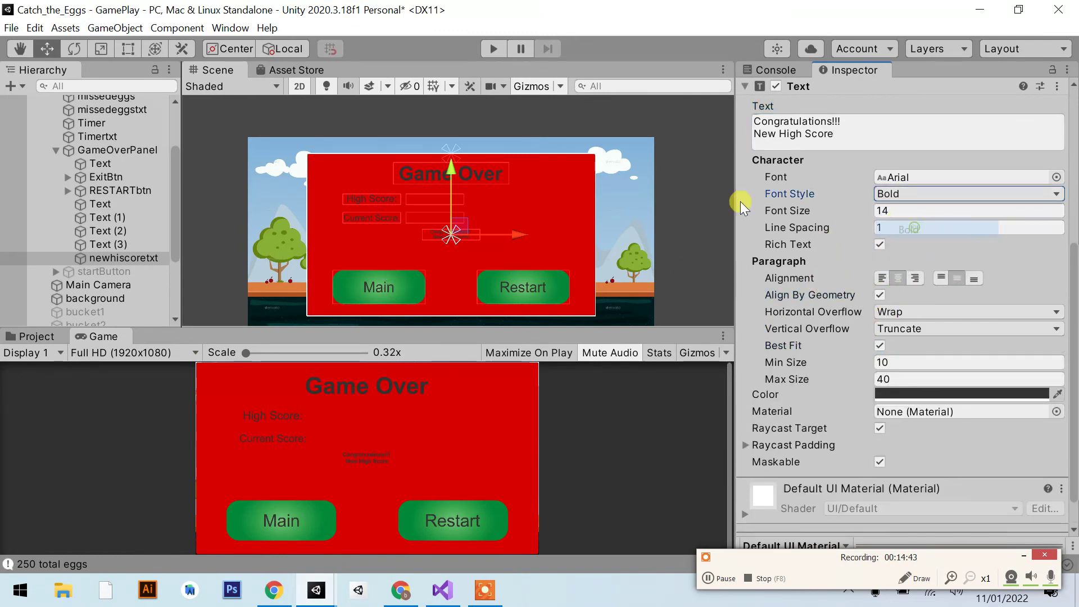
{"action": "mouse_move", "coordinate": [462, 229]}
{"action": "left_mouse_down"}
{"action": "mouse_move", "coordinate": [560, 167]}
{"action": "mouse_move", "coordinate": [340, 173]}
{"action": "left_mouse_up"}
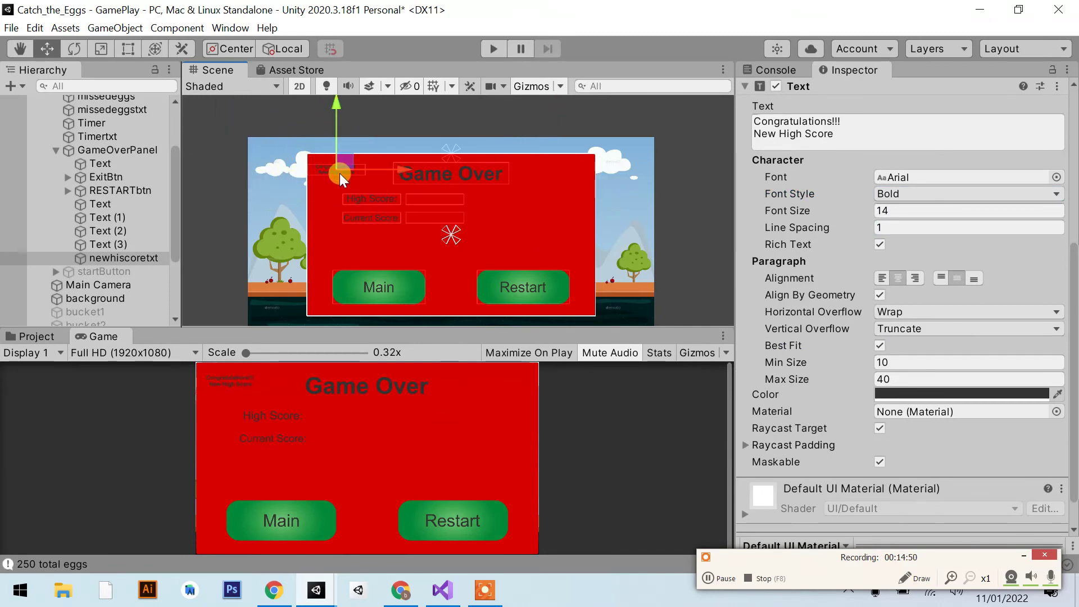
Step: Size the text box to 300 × 90 with the Rect tool and move it over the panel
{"action": "key", "text": "t"}
{"action": "scroll", "coordinate": [360, 166], "scroll_direction": "up", "scroll_amount": 3}
{"action": "scroll", "coordinate": [899, 225], "scroll_direction": "up", "scroll_amount": 5}
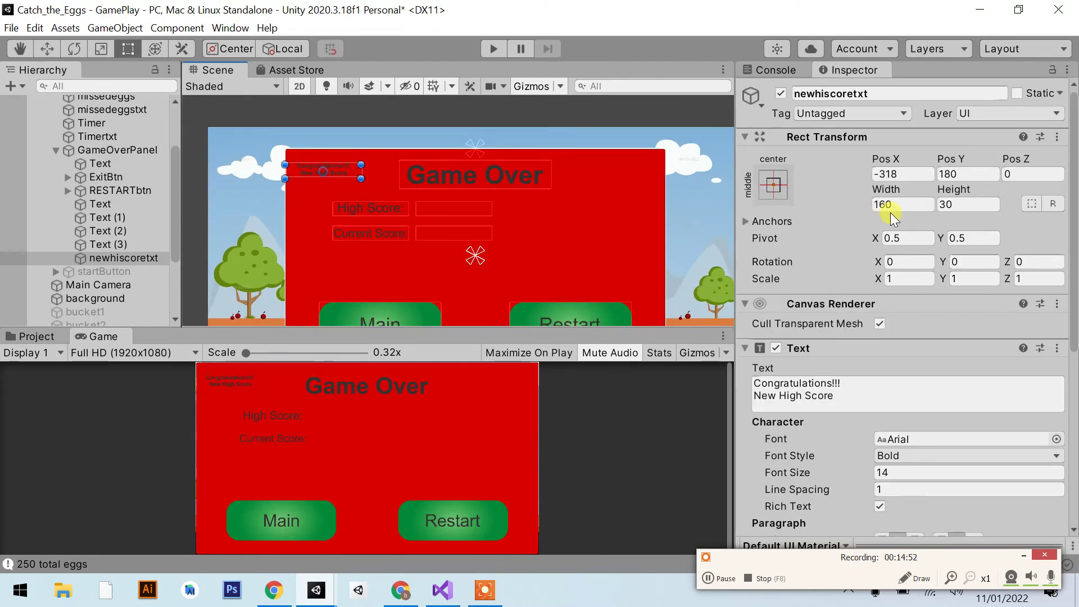
{"action": "left_click", "coordinate": [897, 208]}
{"action": "type", "text": "300"}
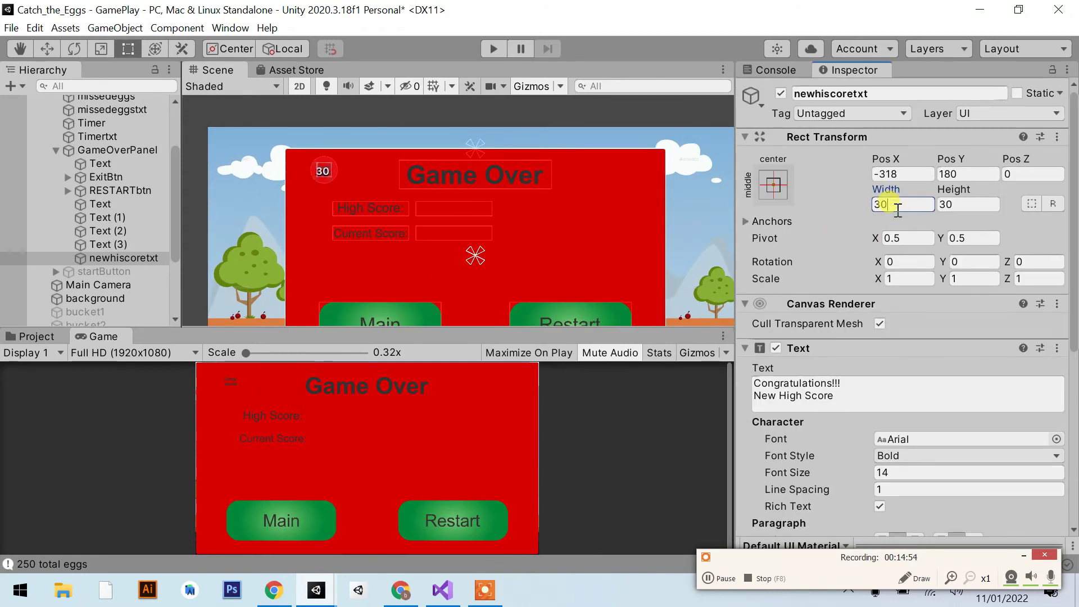
{"action": "key", "text": "Tab"}
{"action": "type", "text": "90"}
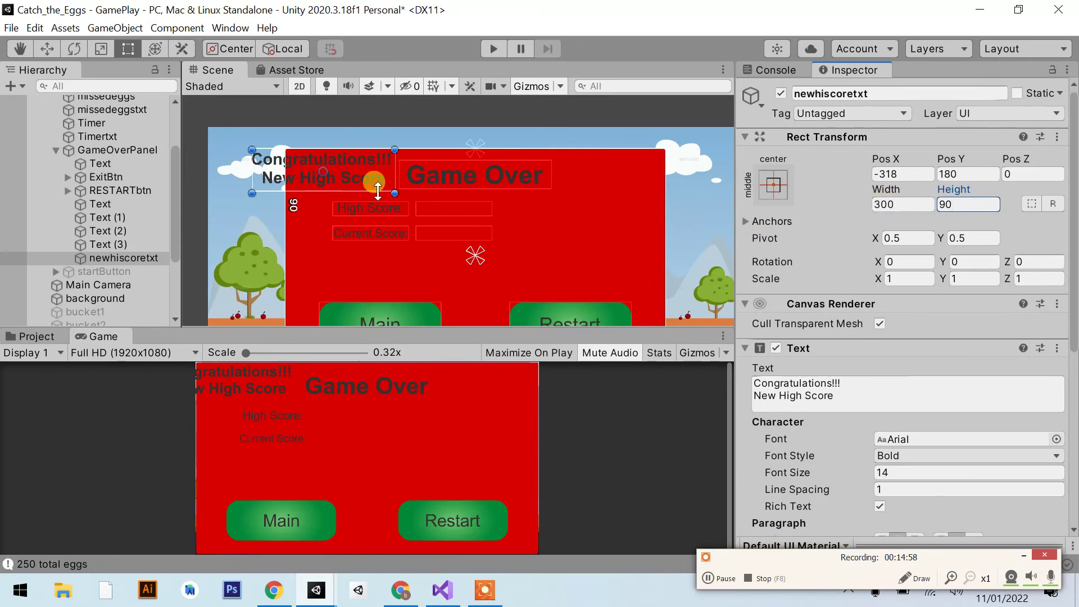
{"action": "type", "text": "w"}
{"action": "mouse_move", "coordinate": [323, 166]}
{"action": "left_mouse_down"}
{"action": "mouse_move", "coordinate": [528, 204]}
{"action": "mouse_move", "coordinate": [614, 191]}
{"action": "left_mouse_up"}
Step: Resize the text box to 240 × 80 and place it beside the Game Over title
{"action": "left_click", "coordinate": [917, 207]}
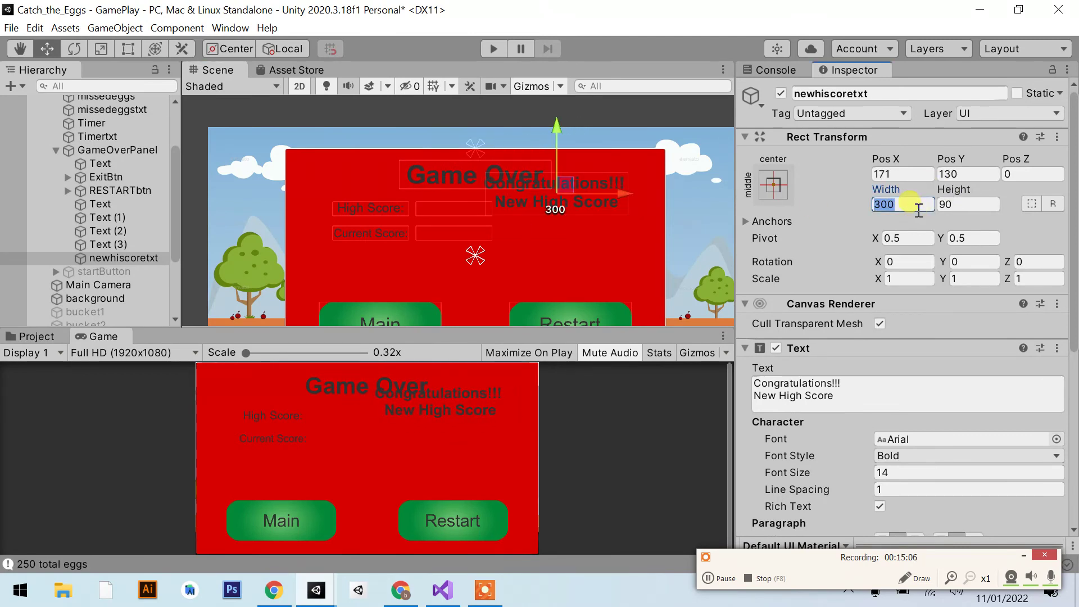
{"action": "type", "text": "240"}
{"action": "key", "text": "Tab"}
{"action": "type", "text": "8"}
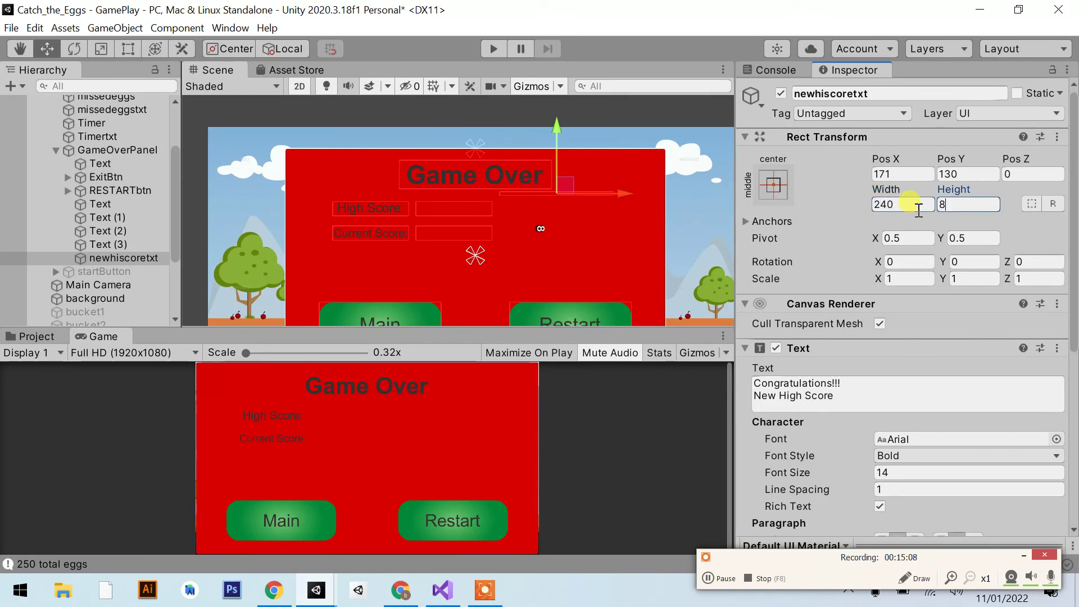
{"action": "type", "text": "0"}
{"action": "left_click_drag", "start_coordinate": [564, 197], "coordinate": [351, 168]}
Step: Anchor the text with the top-left preset and set Pos X to 15
{"action": "left_click", "coordinate": [775, 196]}
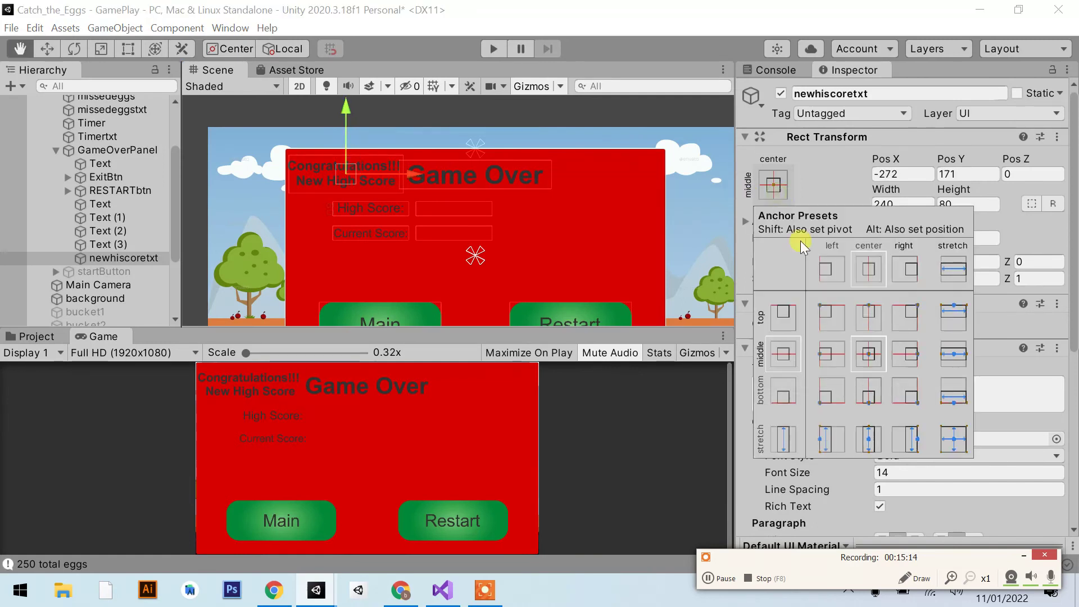
{"action": "left_click", "coordinate": [831, 319], "text": "alt"}
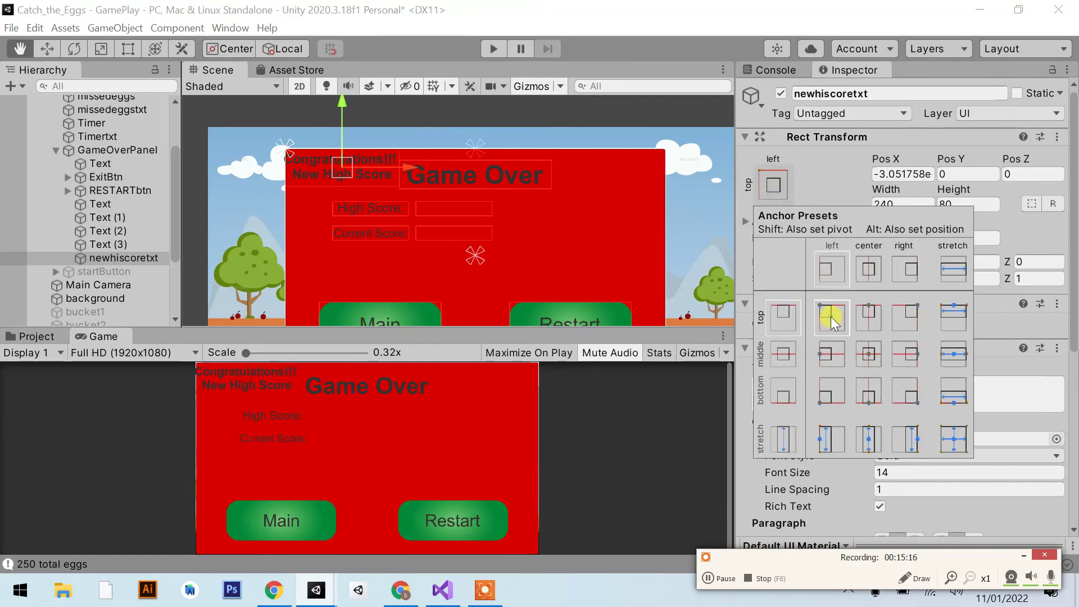
{"action": "left_click", "coordinate": [902, 175]}
{"action": "type", "text": "5"}
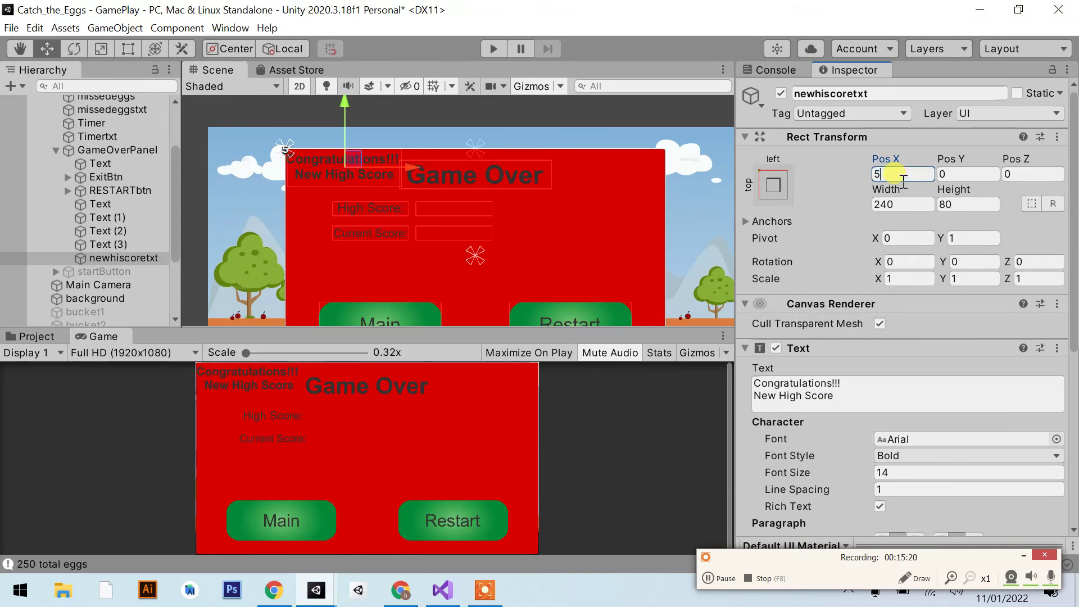
{"action": "key", "text": "BackSpace"}
{"action": "type", "text": "15"}
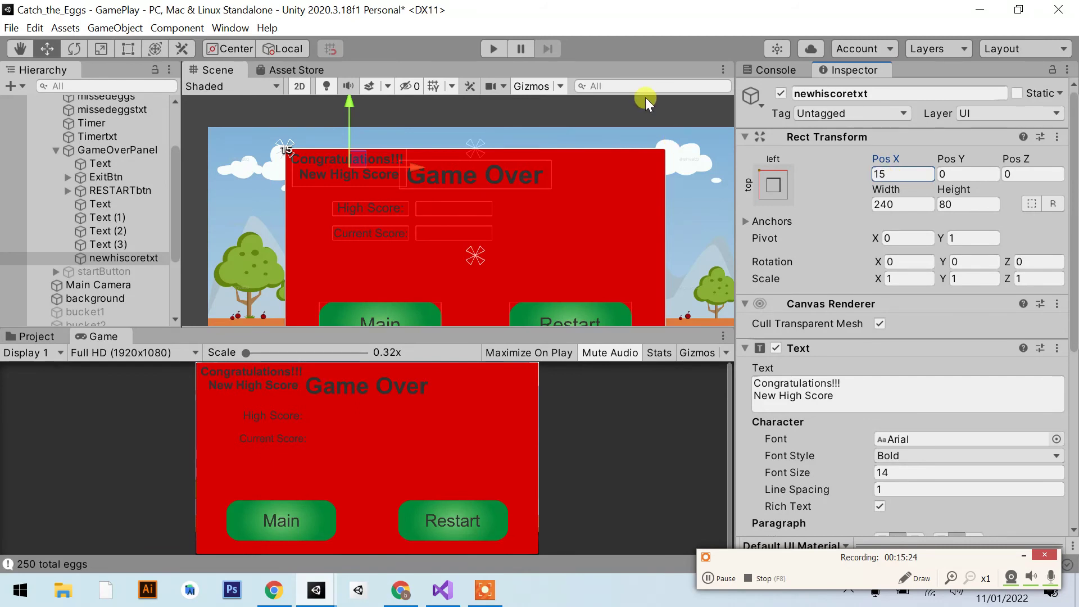
Step: Deactivate newhiscoretxt and open GameManager.cs from the GameManager object
{"action": "left_click", "coordinate": [782, 93]}
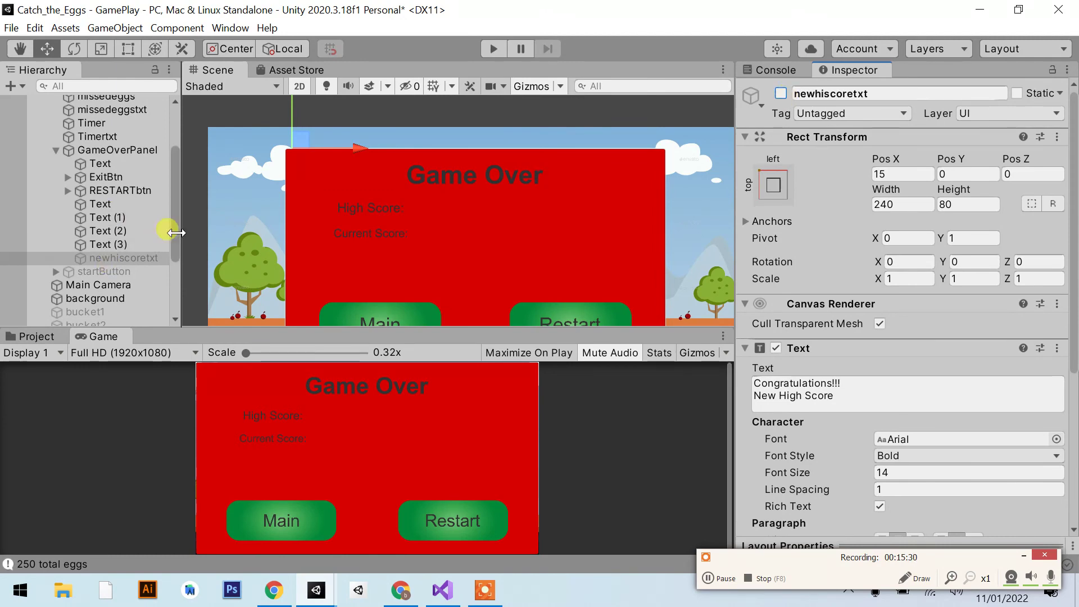
{"action": "scroll", "coordinate": [50, 298], "scroll_direction": "down", "scroll_amount": 5}
{"action": "left_click", "coordinate": [102, 305]}
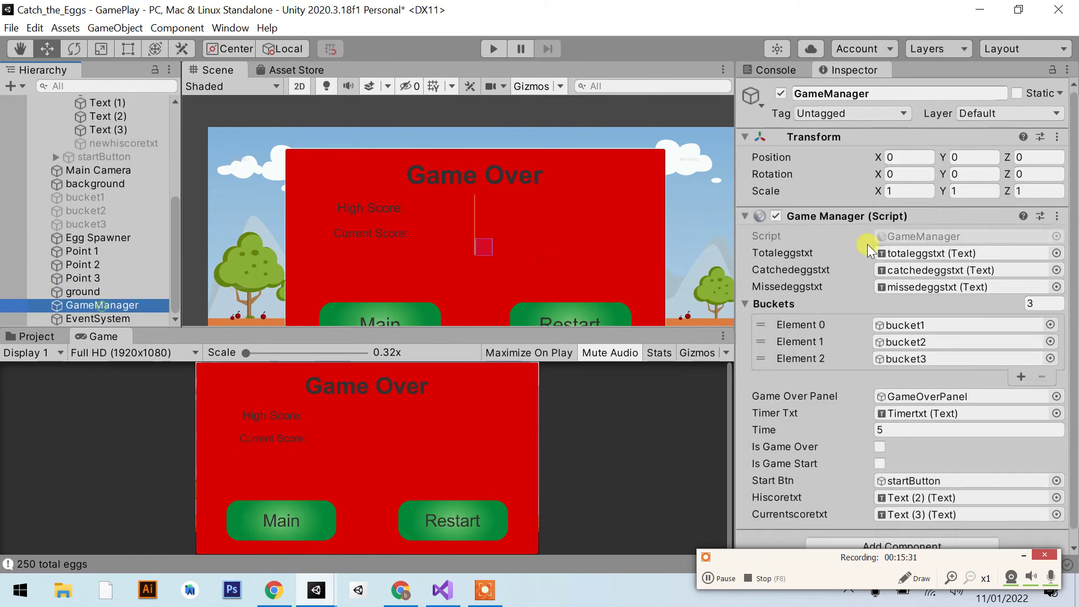
{"action": "double_click", "coordinate": [914, 235]}
Step: Declare 'public GameObject hiscoreeffect;' below the score text fields in GameManager.cs
{"action": "scroll", "coordinate": [337, 192], "scroll_direction": "up", "scroll_amount": 7}
{"action": "scroll", "coordinate": [295, 213], "scroll_direction": "up", "scroll_amount": 5}
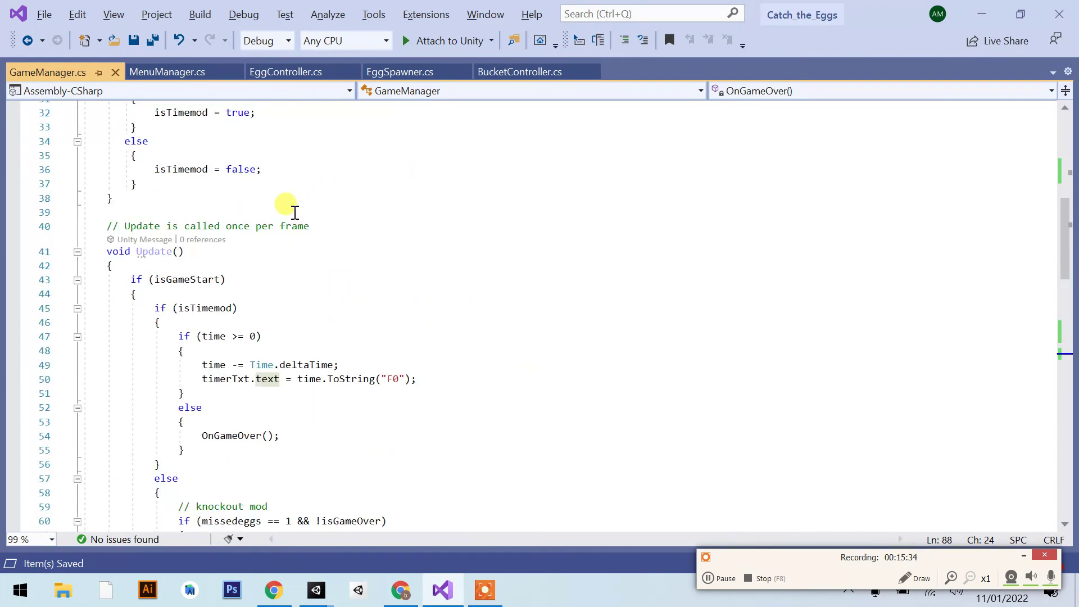
{"action": "scroll", "coordinate": [289, 212], "scroll_direction": "up", "scroll_amount": 8}
{"action": "scroll", "coordinate": [355, 386], "scroll_direction": "up", "scroll_amount": 3}
{"action": "scroll", "coordinate": [272, 299], "scroll_direction": "down", "scroll_amount": 2}
{"action": "left_click", "coordinate": [261, 289]}
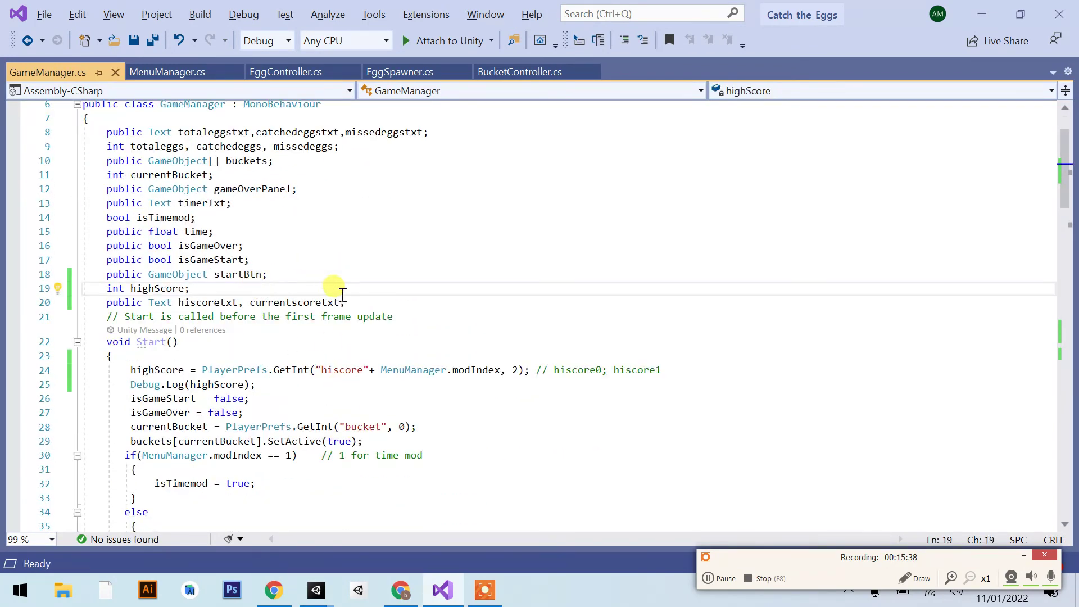
{"action": "left_click", "coordinate": [350, 302]}
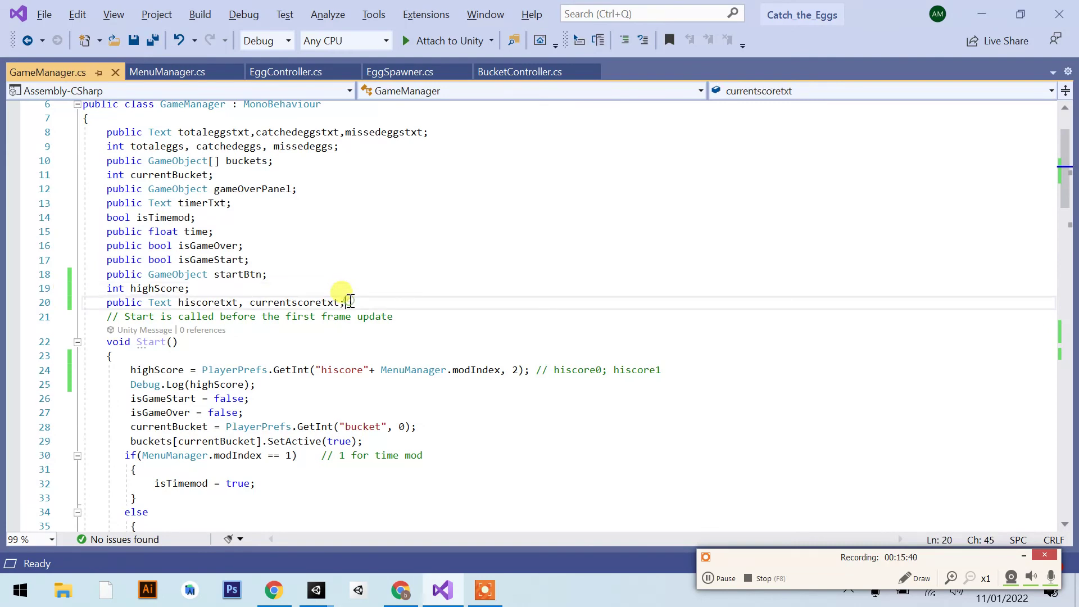
{"action": "key", "text": "Return"}
{"action": "type", "text": "public game"}
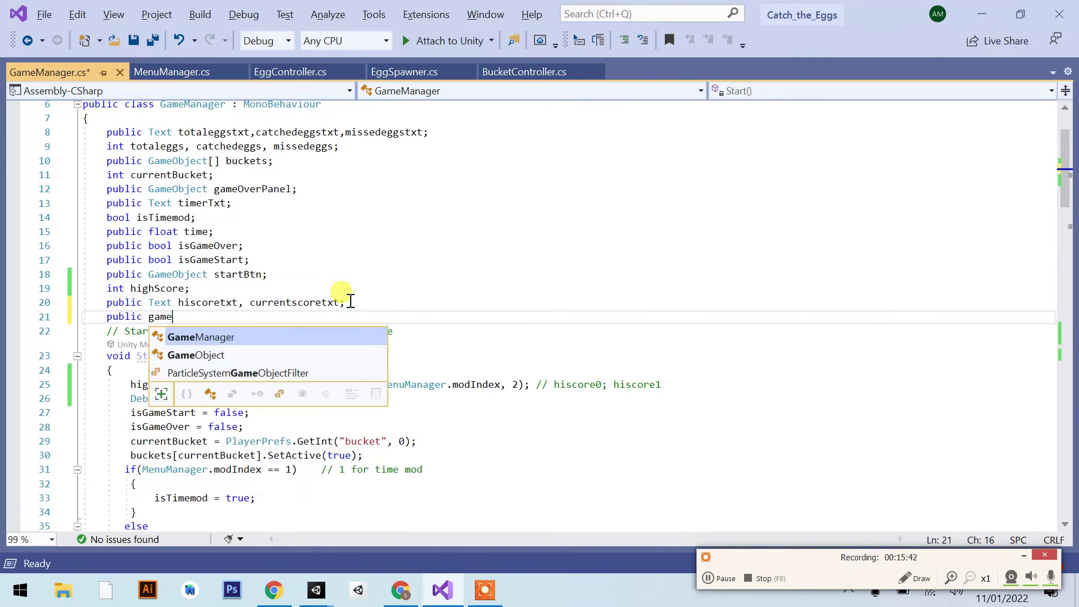
{"action": "key", "text": "Down"}
{"action": "key", "text": "space"}
{"action": "type", "text": "hiscore"}
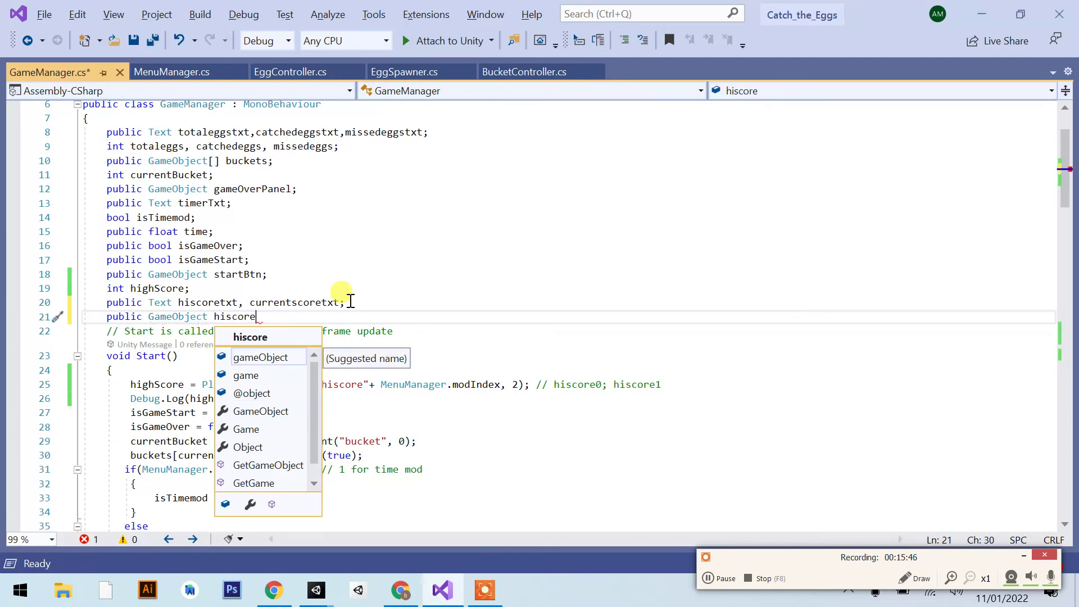
{"action": "type", "text": "ffect"}
{"action": "type", "text": ";"}
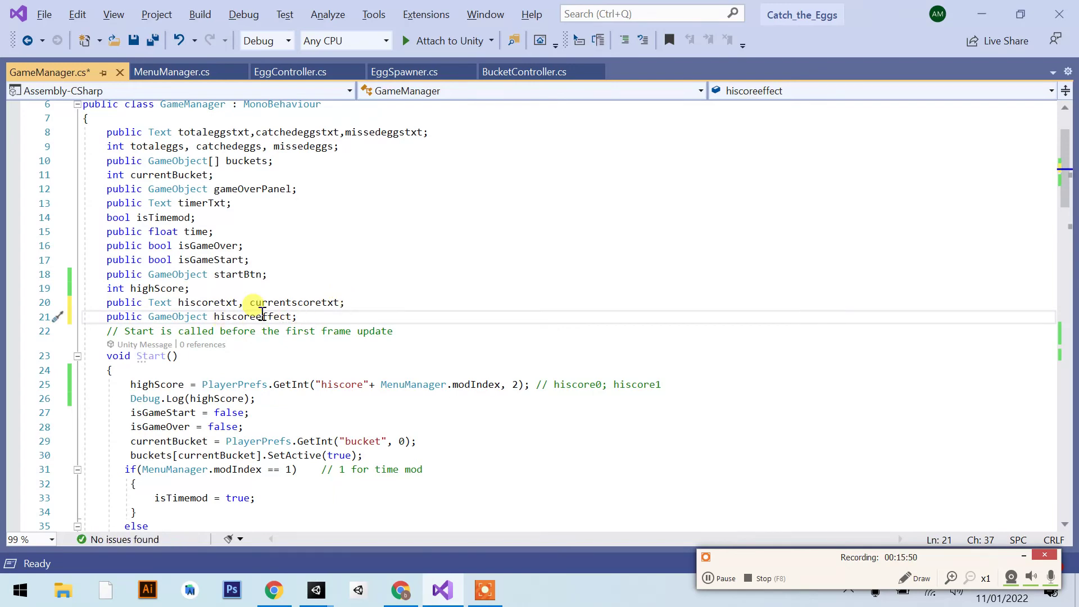
{"action": "double_click", "coordinate": [263, 317]}
Step: Replace the 'new High score' Debug.Log with hiscoreeffect.SetActive(true); and save the script
{"action": "scroll", "coordinate": [368, 390], "scroll_direction": "down", "scroll_amount": 11}
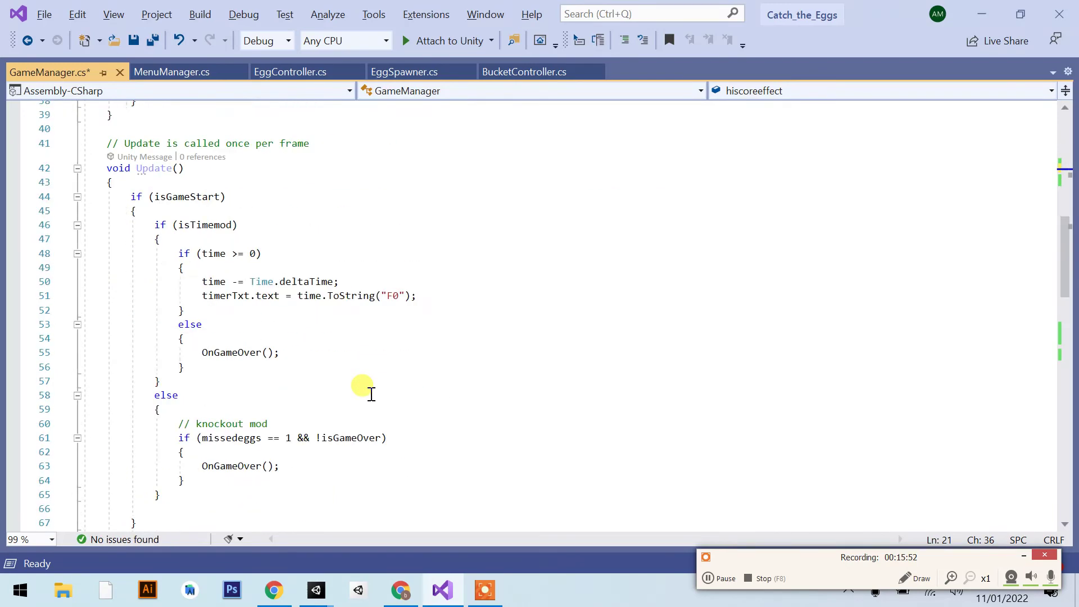
{"action": "scroll", "coordinate": [368, 391], "scroll_direction": "down", "scroll_amount": 5}
{"action": "scroll", "coordinate": [368, 392], "scroll_direction": "down", "scroll_amount": 4}
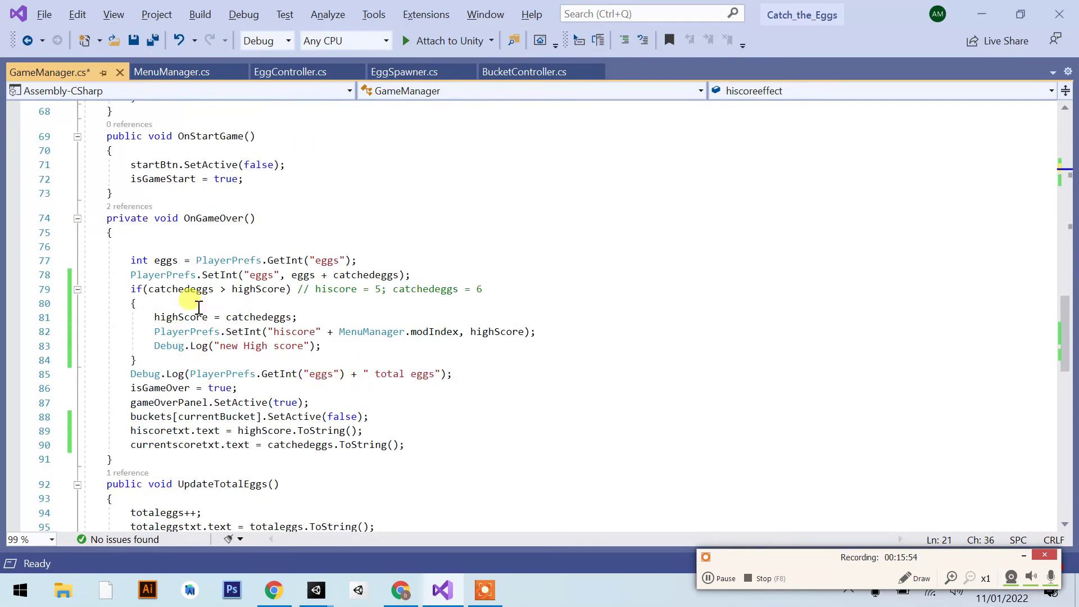
{"action": "left_click", "coordinate": [197, 304]}
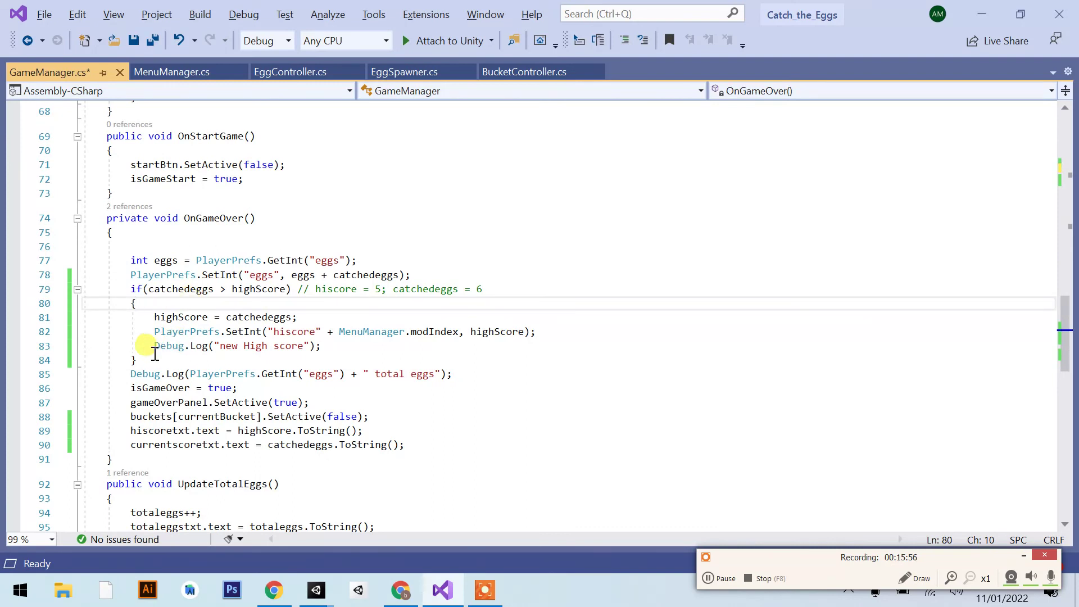
{"action": "left_click_drag", "start_coordinate": [151, 347], "coordinate": [324, 346]}
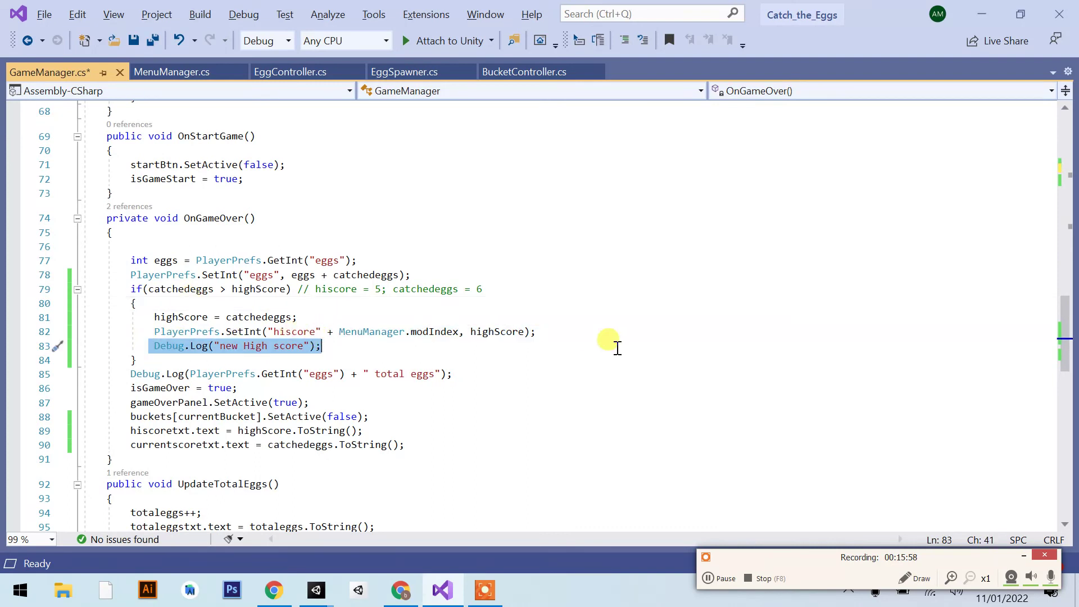
{"action": "type", "text": "j"}
{"action": "key", "text": "BackSpace"}
{"action": "type", "text": "hi"}
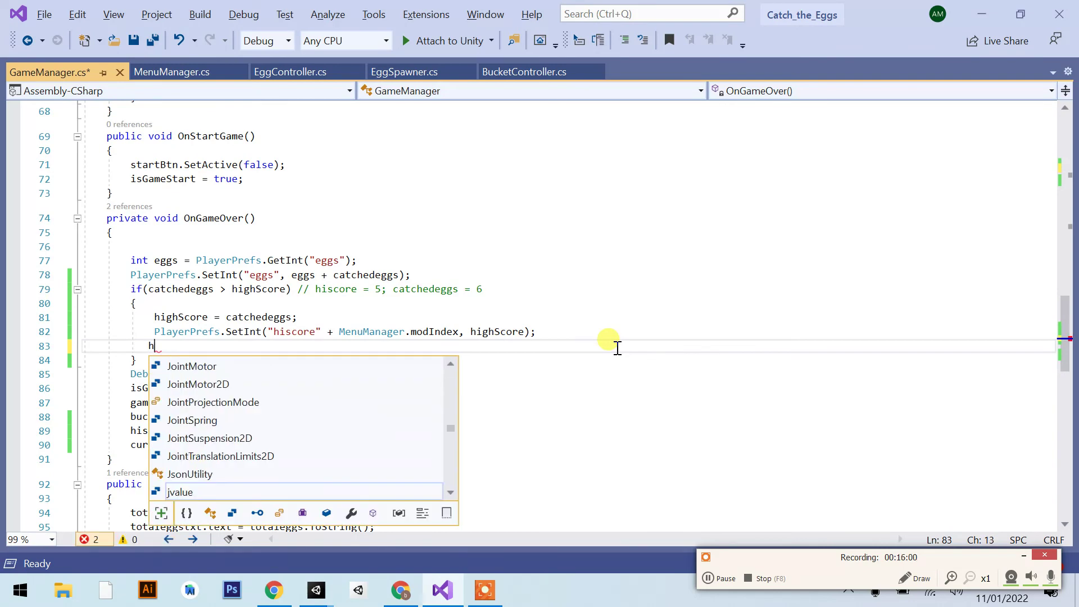
{"action": "key", "text": "Down"}
{"action": "key", "text": "Tab"}
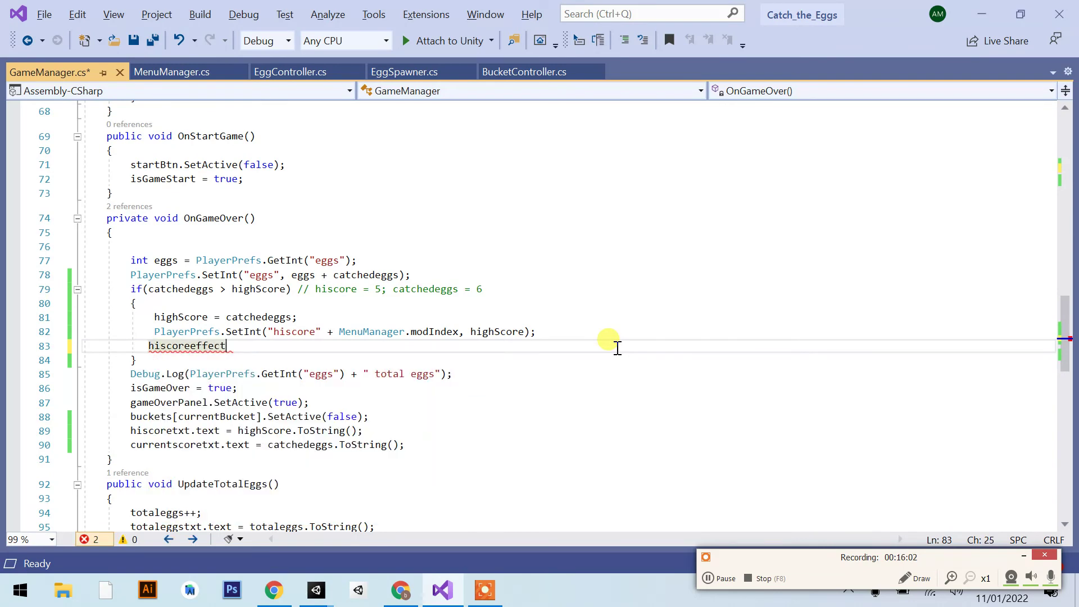
{"action": "type", "text": ".set"}
{"action": "key", "text": "Tab"}
{"action": "type", "text": "(tru"}
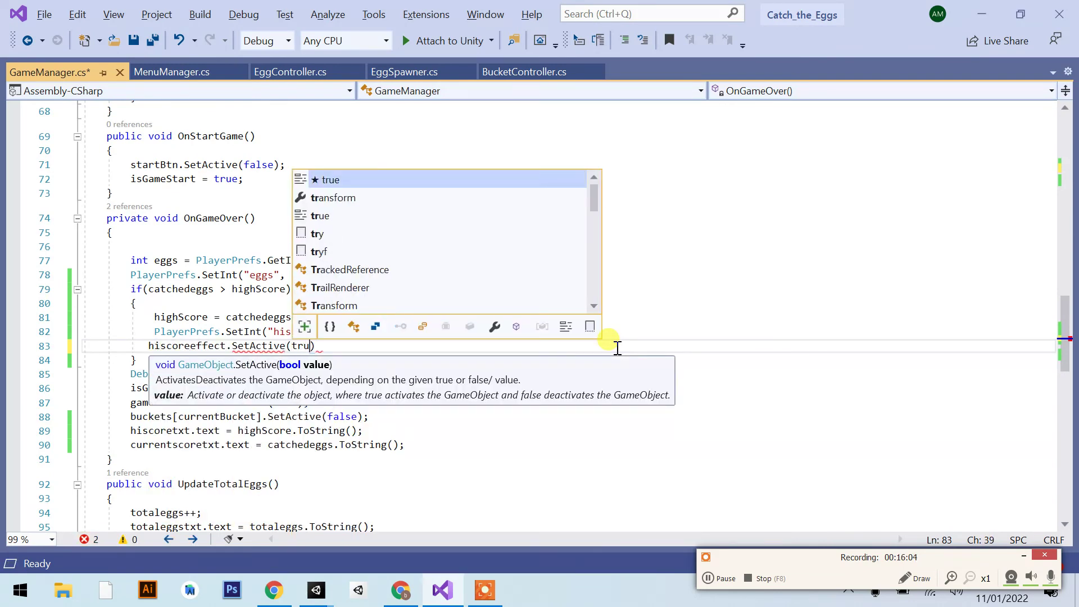
{"action": "type", "text": "e);"}
{"action": "key", "text": "ctrl+s"}
{"action": "key", "text": "alt+Tab"}
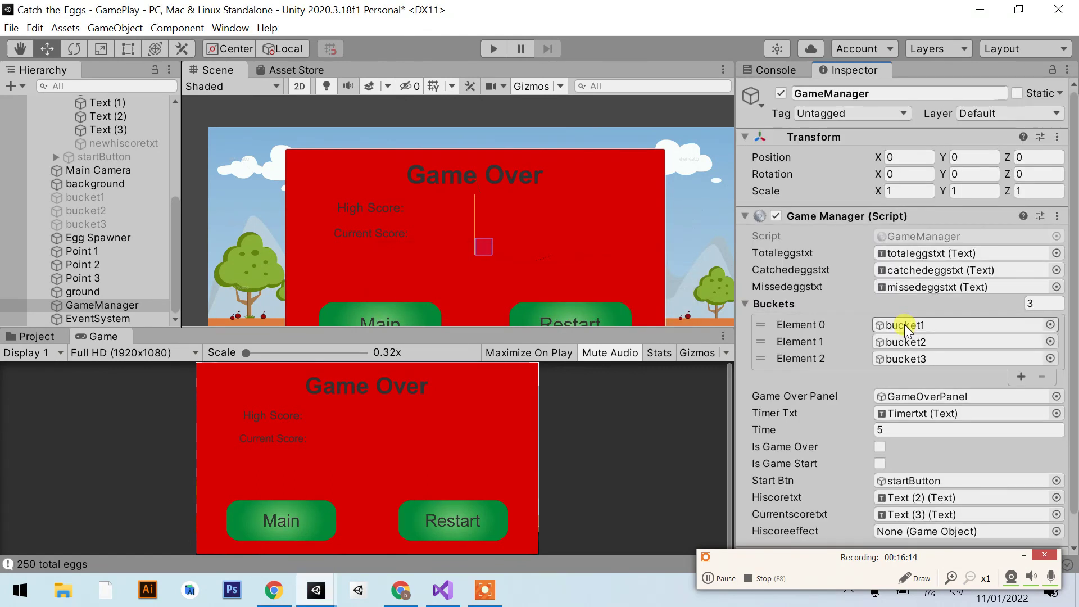
Step: Assign newhiscoretxt to the GameManager's Hiscoreeffect field
{"action": "scroll", "coordinate": [910, 360], "scroll_direction": "down", "scroll_amount": 1}
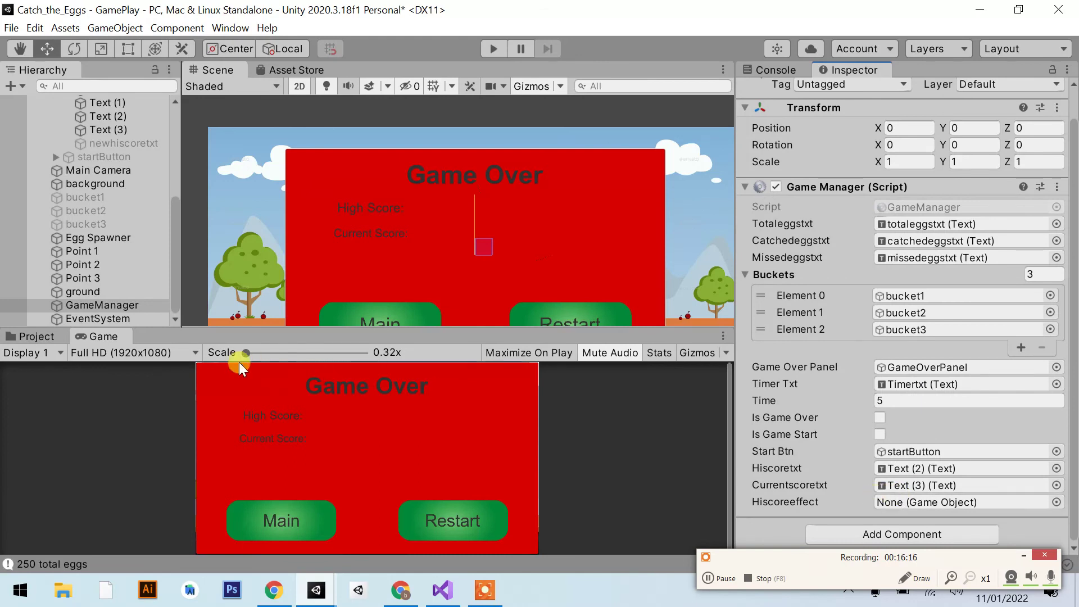
{"action": "scroll", "coordinate": [106, 144], "scroll_direction": "up", "scroll_amount": 3}
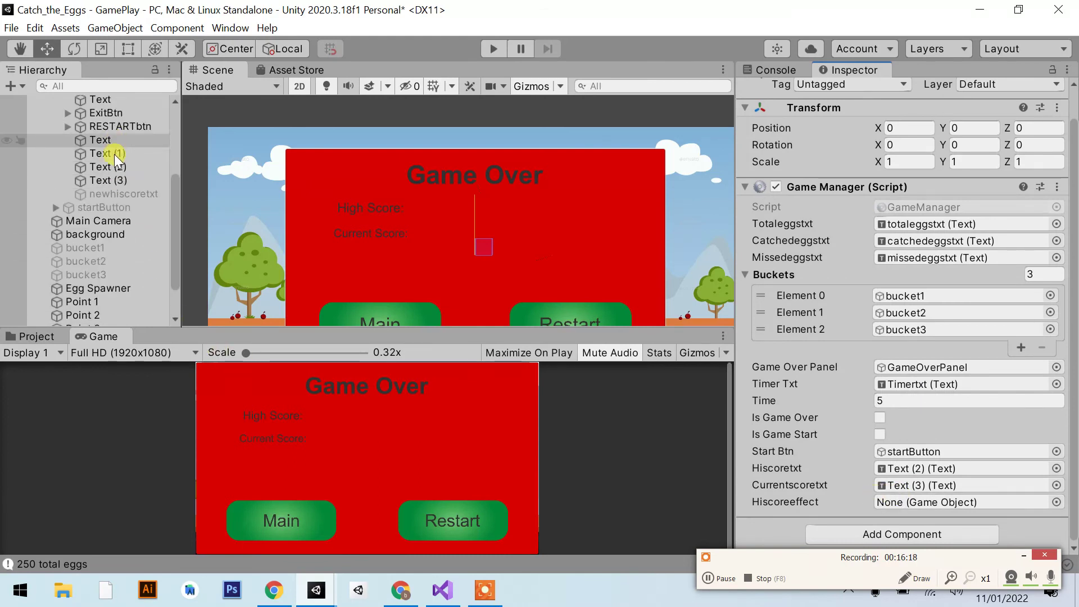
{"action": "scroll", "coordinate": [118, 180], "scroll_direction": "up", "scroll_amount": 3}
{"action": "left_click_drag", "start_coordinate": [130, 246], "coordinate": [894, 502]}
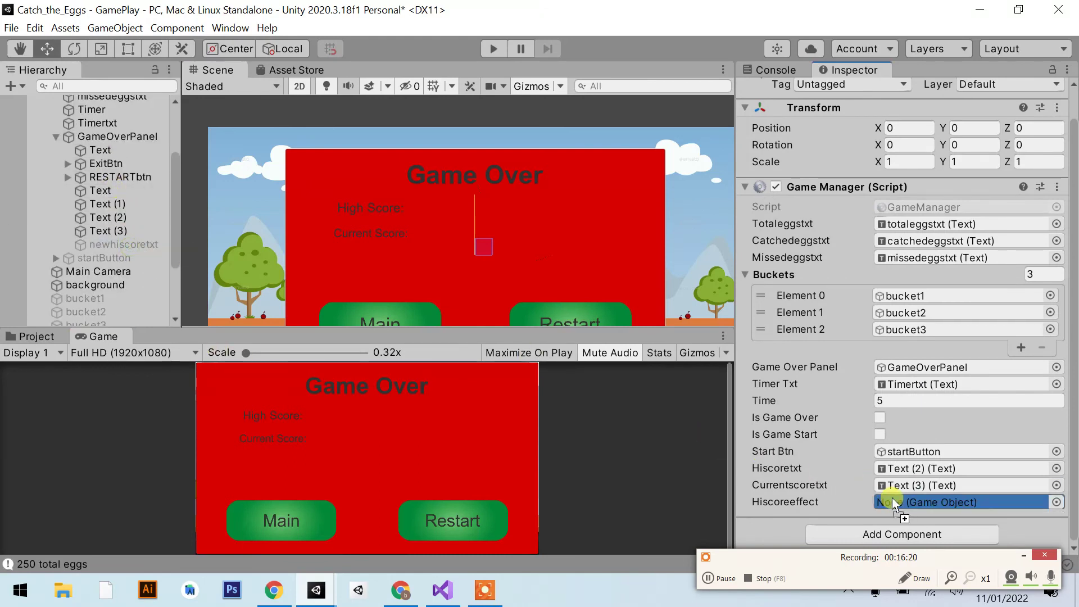
Step: Deactivate GameOverPanel, reactivate startButton, and browse to the Scenes folder in Project
{"action": "left_click", "coordinate": [86, 136]}
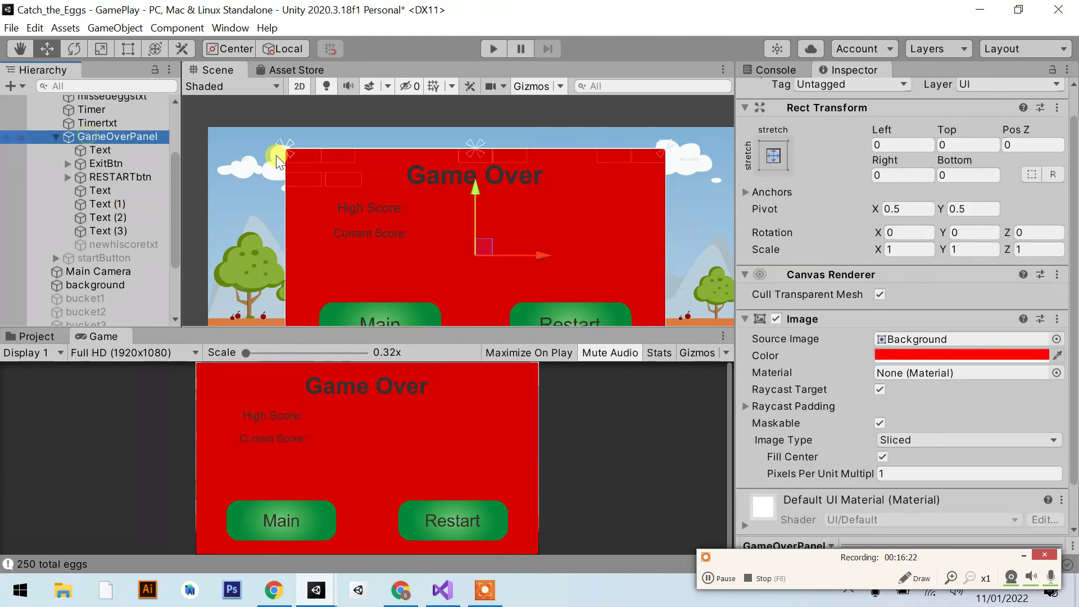
{"action": "scroll", "coordinate": [795, 148], "scroll_direction": "up", "scroll_amount": 1}
{"action": "left_click", "coordinate": [781, 94]}
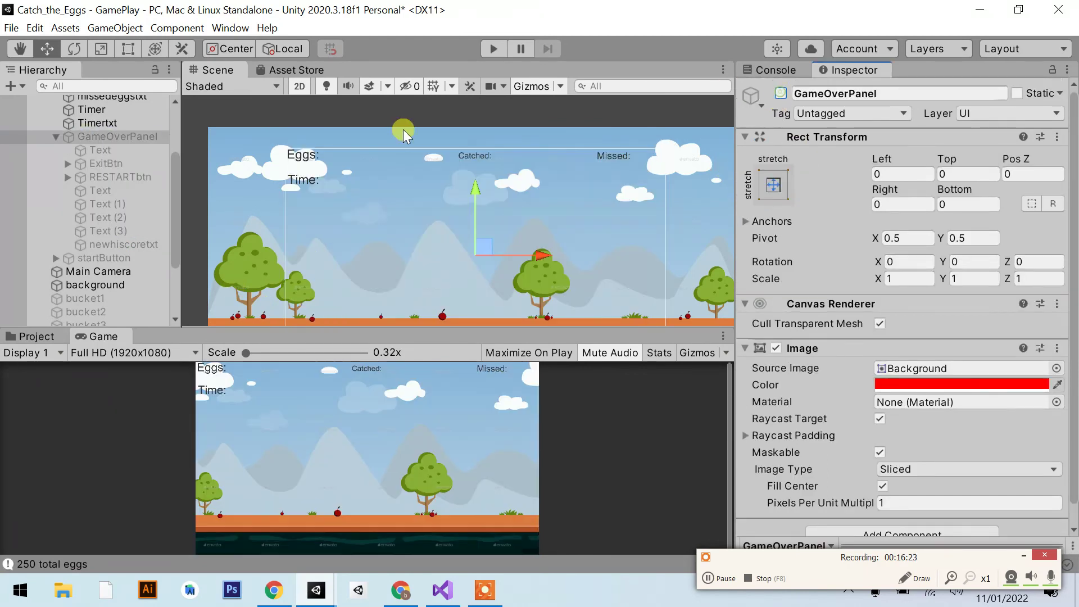
{"action": "left_click", "coordinate": [106, 258]}
{"action": "left_click", "coordinate": [779, 96]}
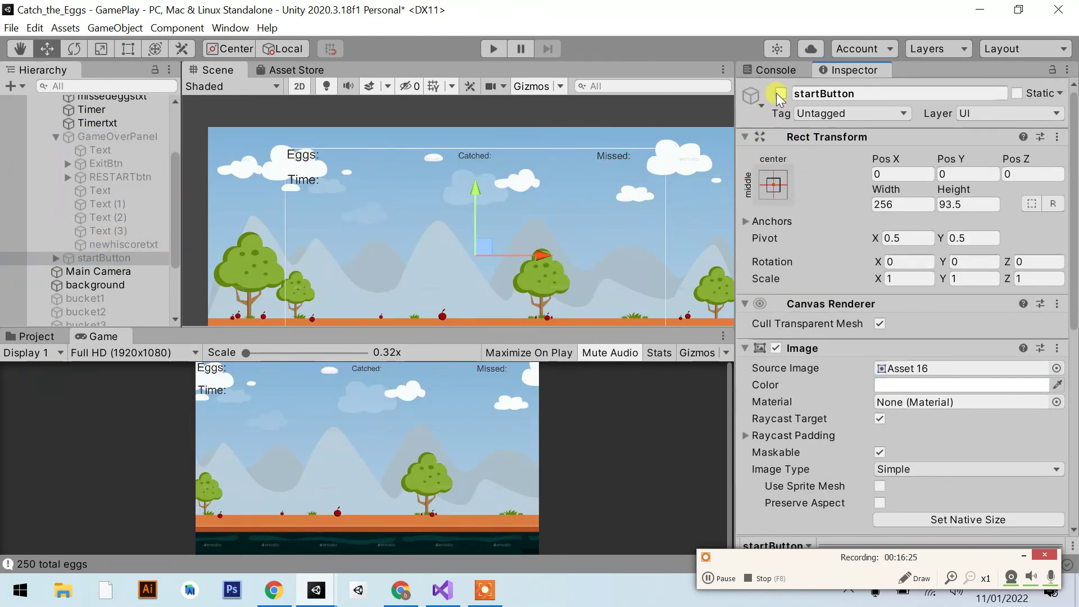
{"action": "left_click", "coordinate": [780, 95]}
{"action": "left_click", "coordinate": [37, 336]}
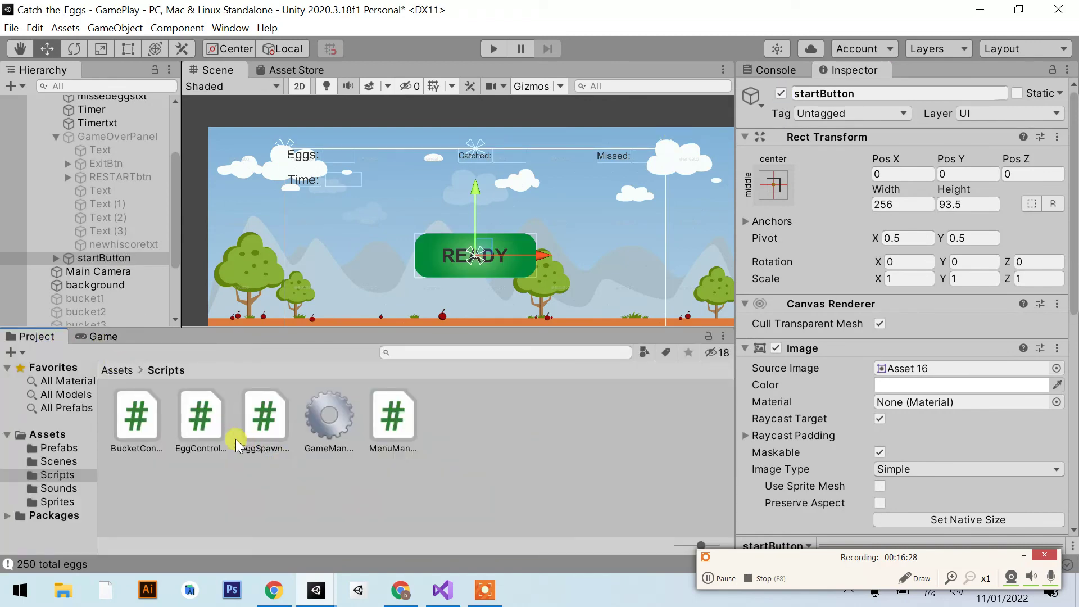
{"action": "left_click", "coordinate": [59, 460]}
Step: Open the Menu scene saving GamePlay, clear all PlayerPrefs, and enter play mode
{"action": "double_click", "coordinate": [190, 423]}
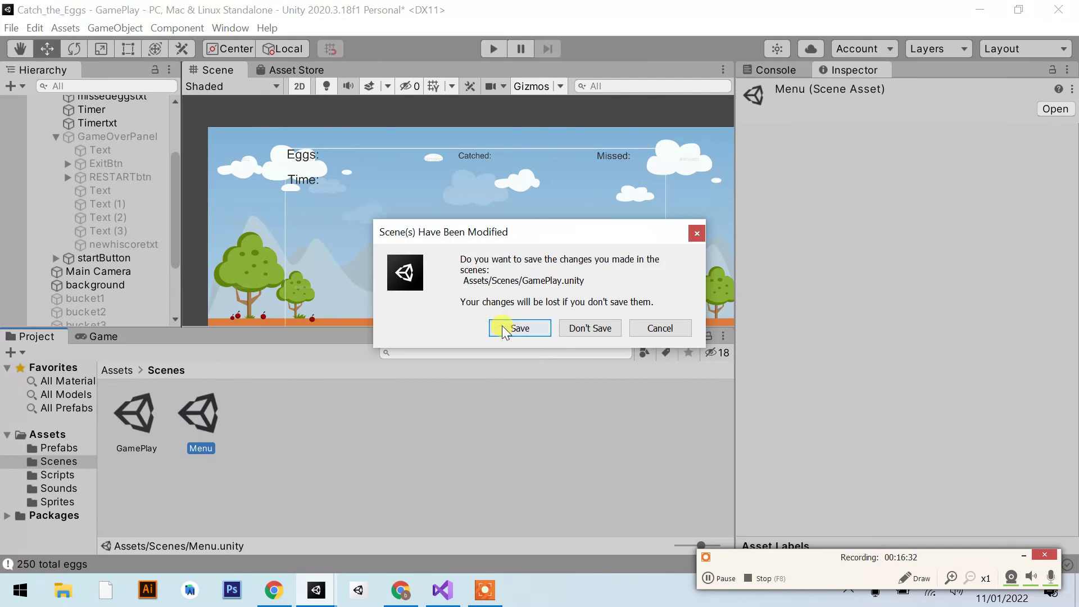
{"action": "left_click", "coordinate": [503, 331]}
{"action": "left_click", "coordinate": [33, 30]}
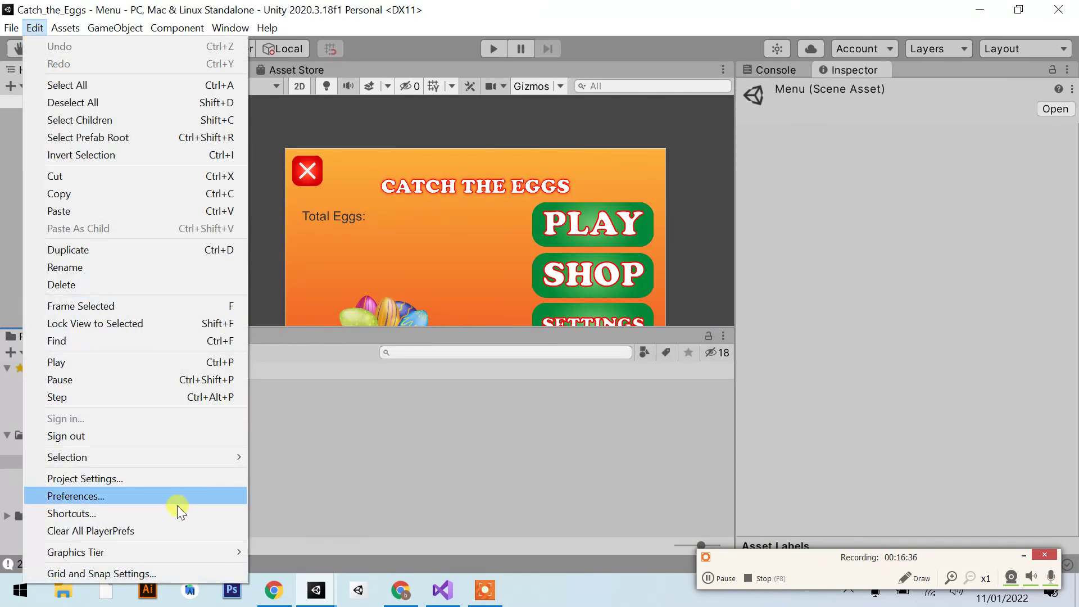
{"action": "left_click", "coordinate": [137, 529]}
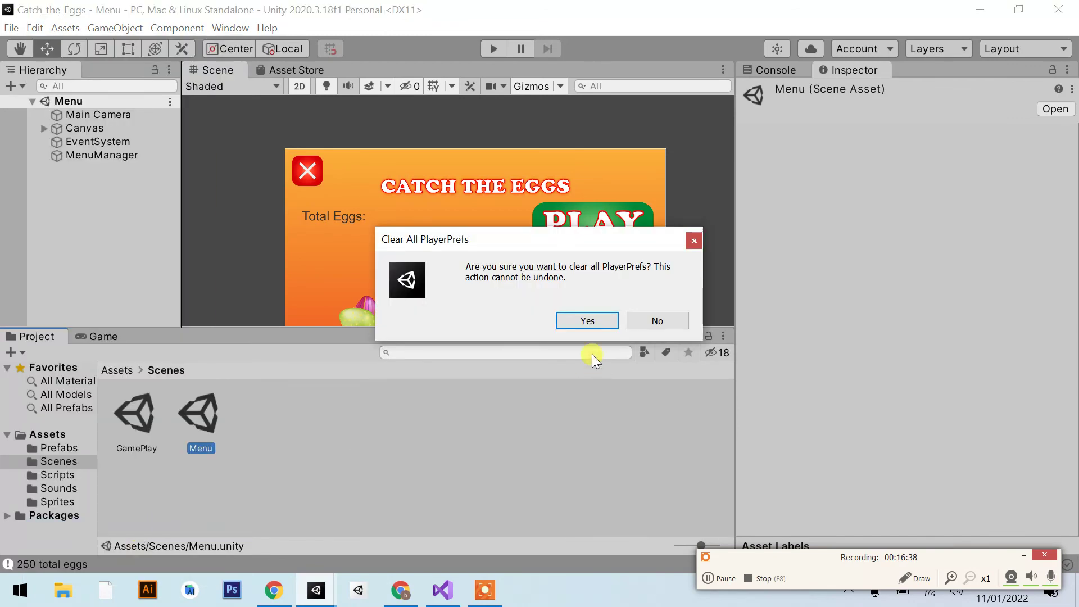
{"action": "left_click", "coordinate": [577, 321]}
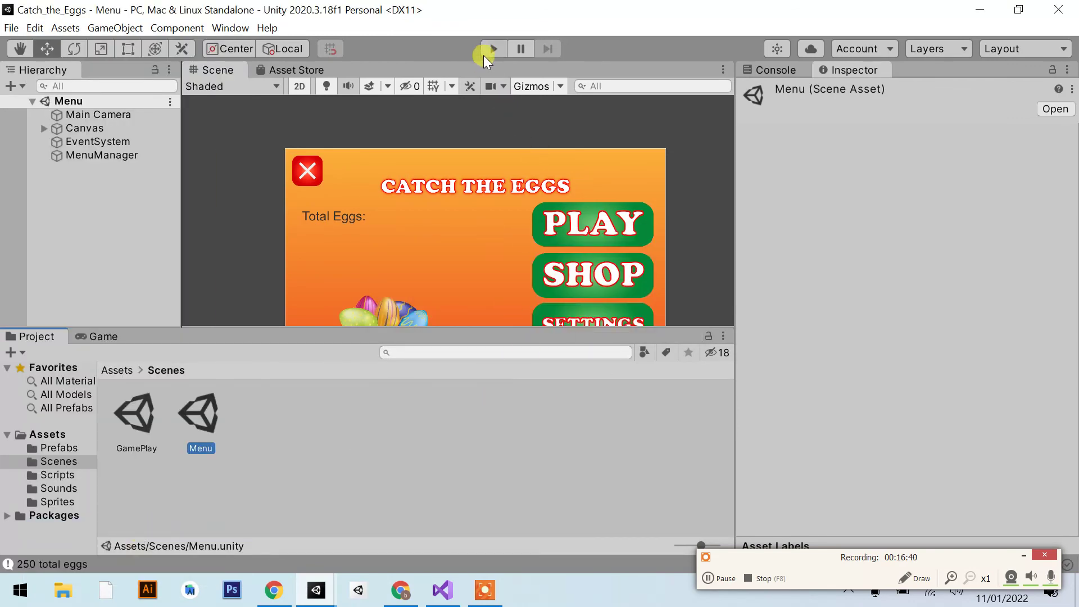
{"action": "left_click", "coordinate": [484, 49]}
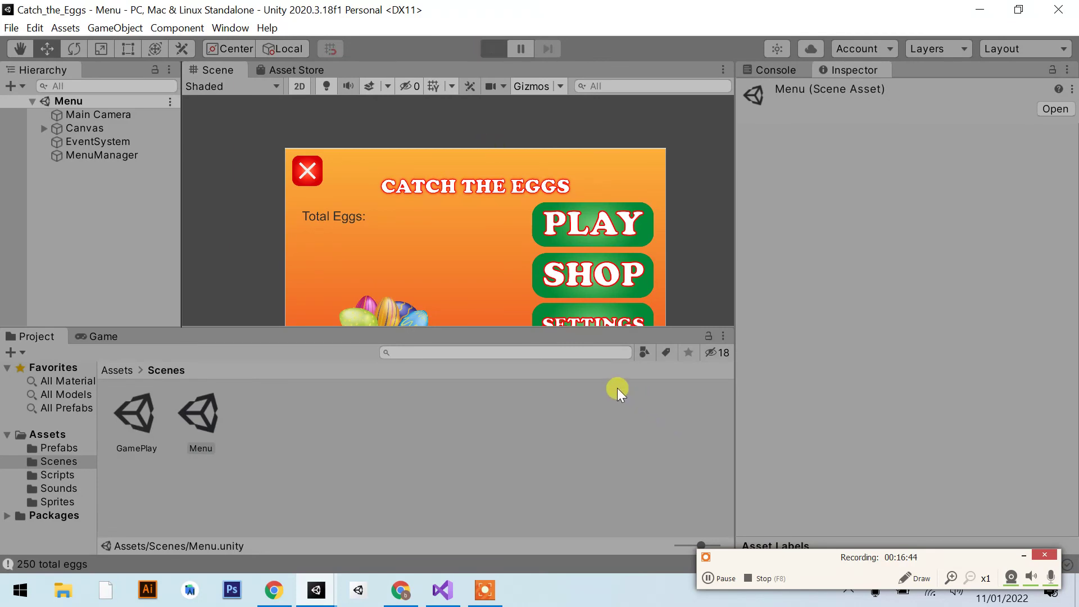
Step: Show the Console and play a Knockout Mod round from the main menu
{"action": "left_click", "coordinate": [773, 72]}
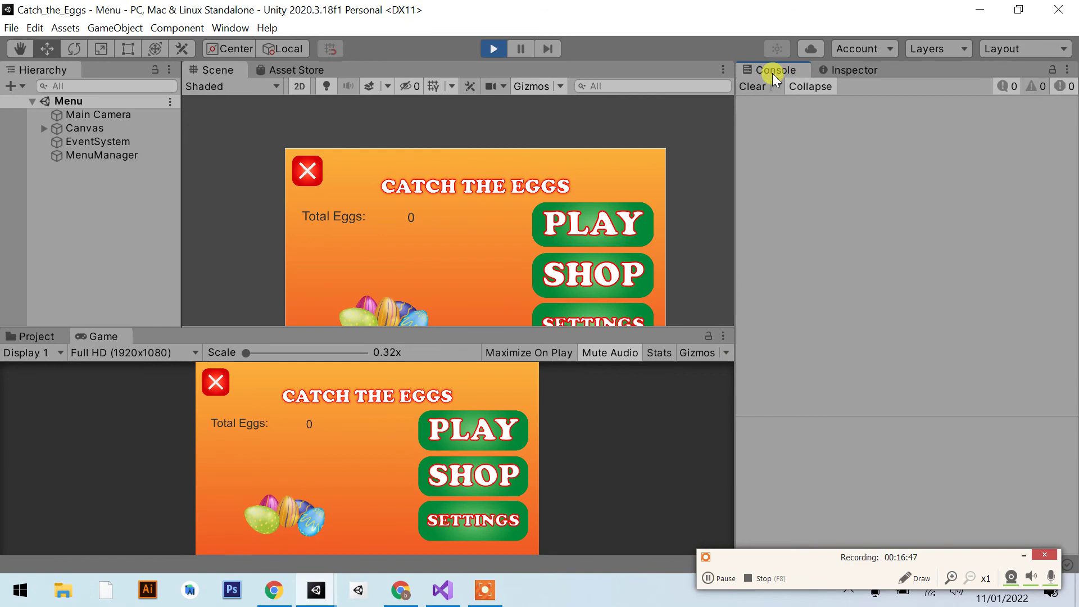
{"action": "left_click", "coordinate": [446, 430]}
{"action": "left_click", "coordinate": [316, 456]}
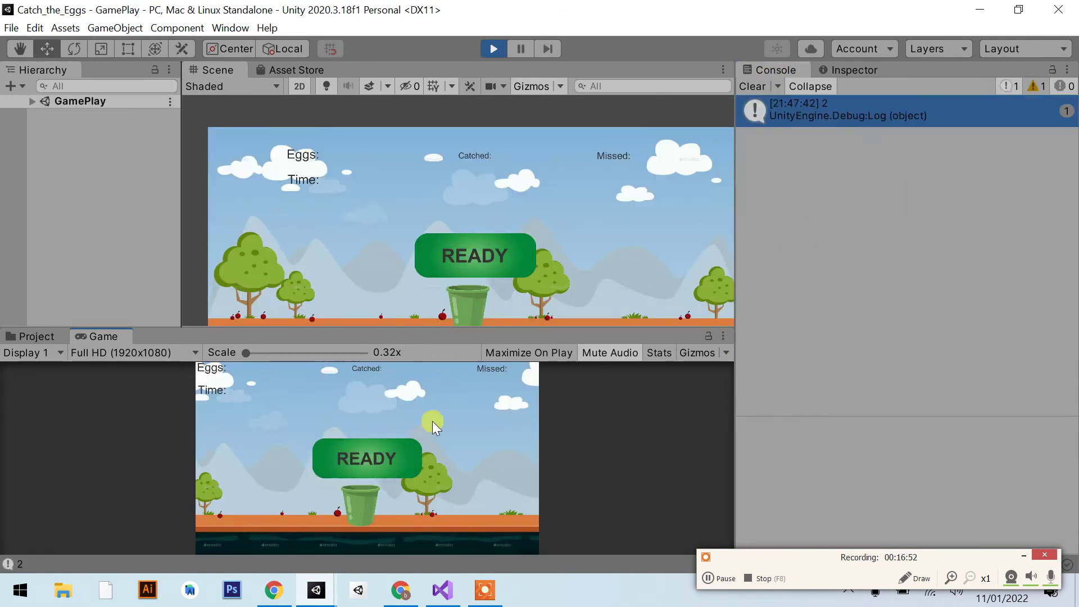
{"action": "left_click", "coordinate": [403, 457]}
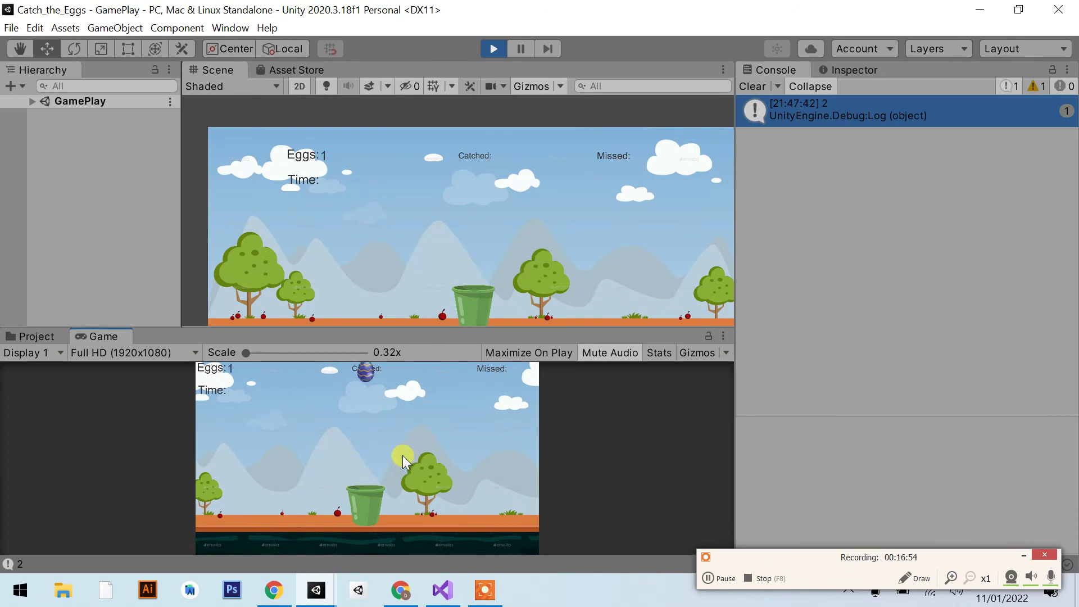
{"action": "key", "text": "Right"}
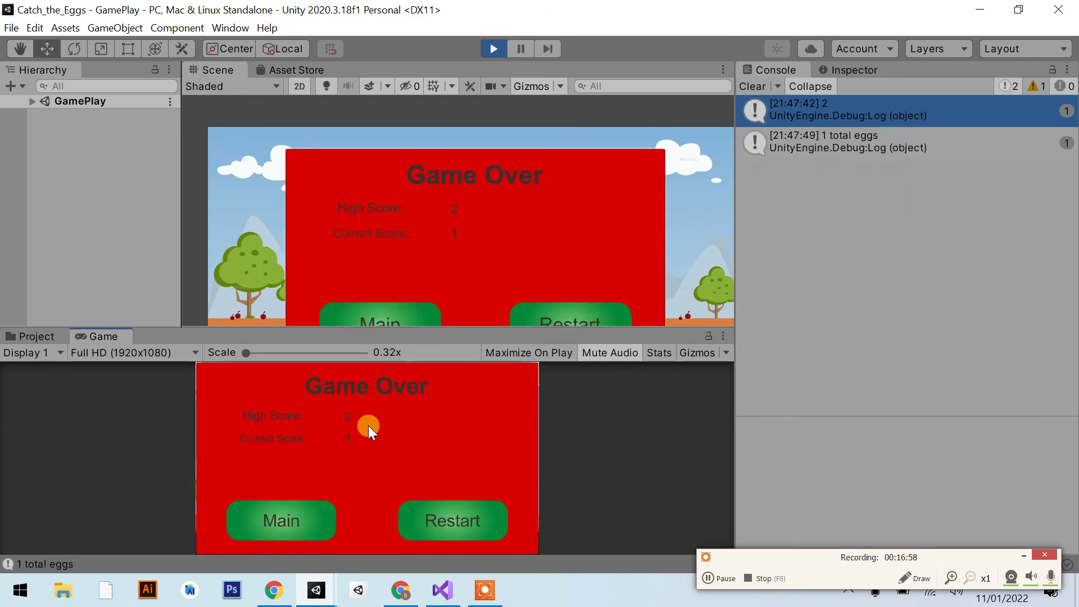
Step: Restart and play another round to a new high score of 4, then stop play mode
{"action": "left_click", "coordinate": [439, 510]}
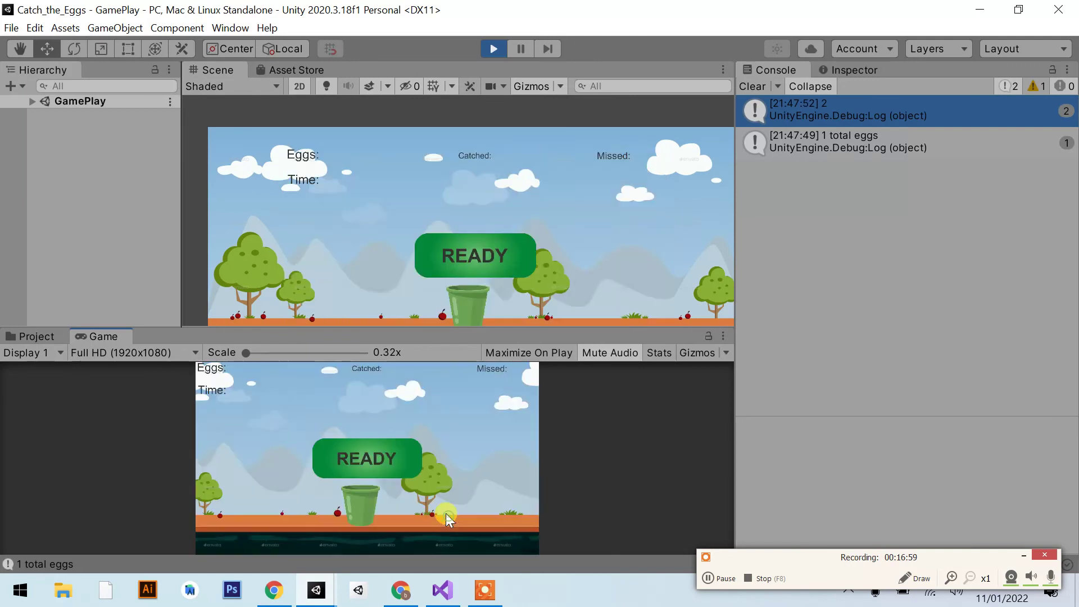
{"action": "left_click", "coordinate": [403, 474]}
{"action": "key", "text": "Right"}
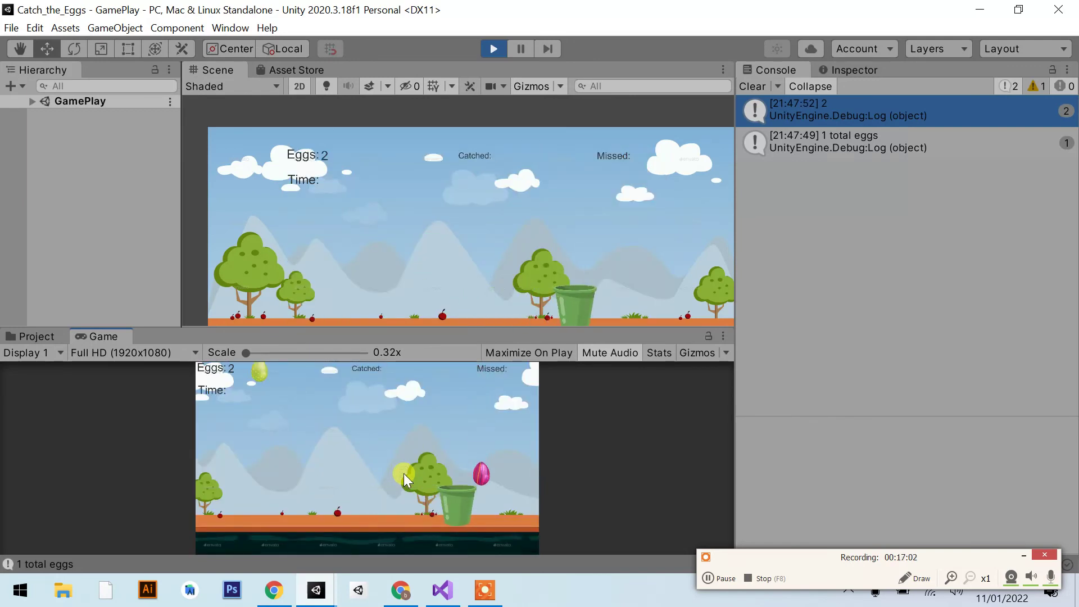
{"action": "key", "text": "Left"}
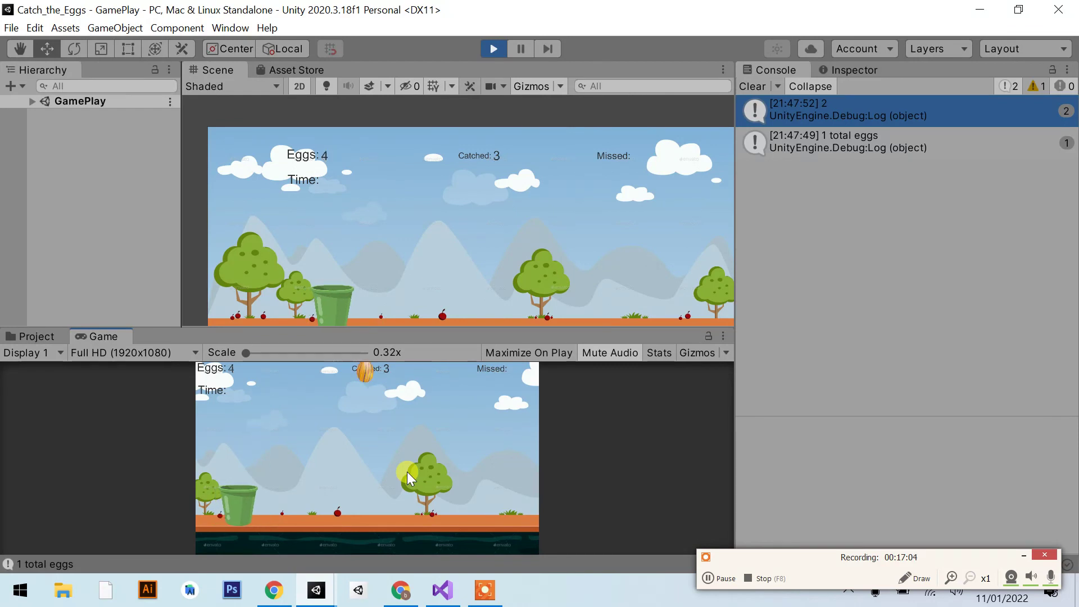
{"action": "key", "text": "Right"}
{"action": "key", "text": "Left"}
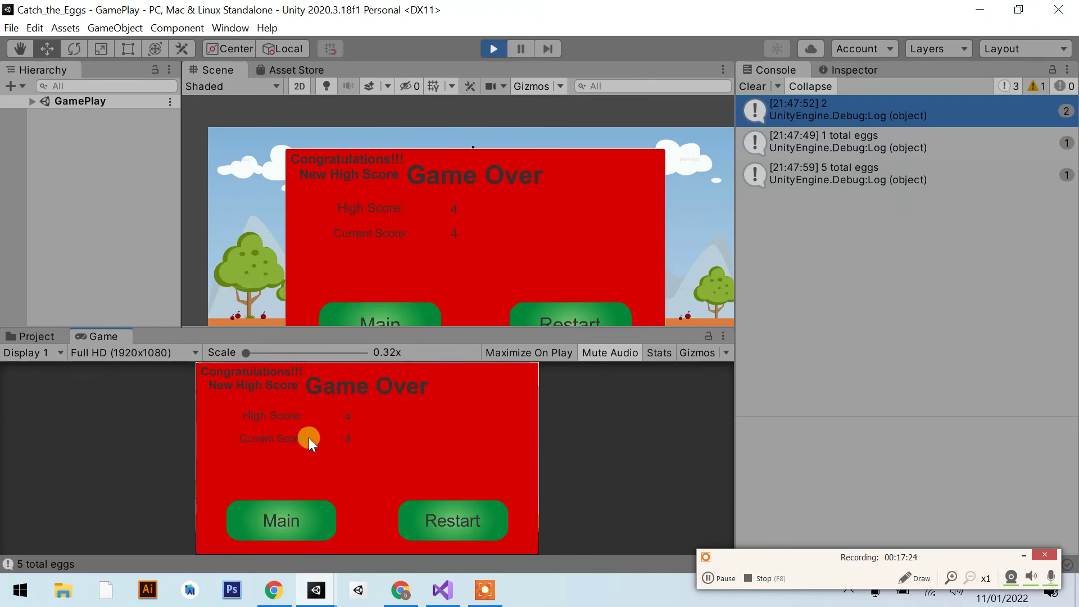
{"action": "left_click", "coordinate": [495, 50]}
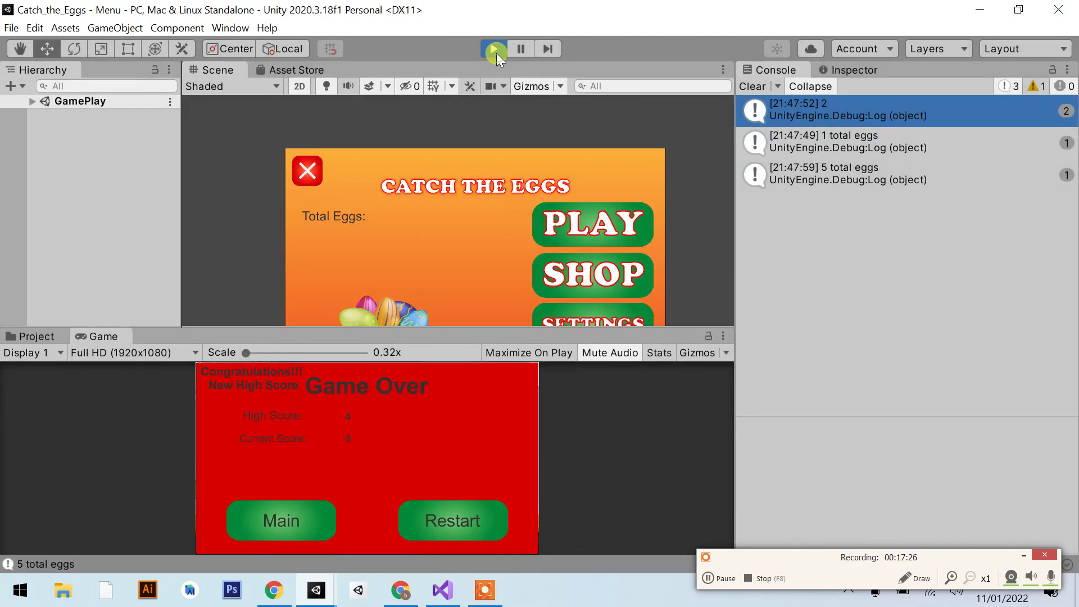